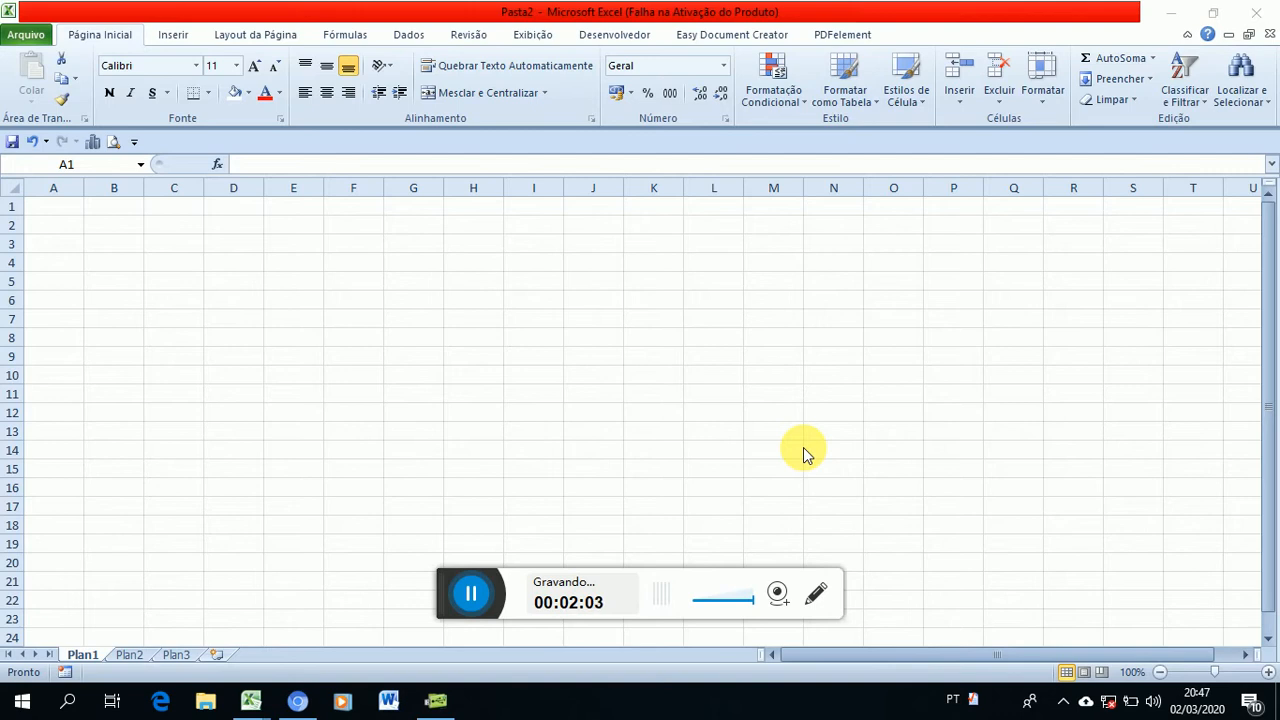
# Switch to the empty workbook Pasta2.
pyautogui.hotkey('alt', 'Tab')
pyautogui.press('Tab')
pyautogui.press('Tab')
pyautogui.press('Tab')
pyautogui.press('Tab')
pyautogui.press('Tab')
pyautogui.press('Tab')
pyautogui.press('Tab')
pyautogui.press('Tab')
pyautogui.press('Tab')
pyautogui.press('Tab')
pyautogui.press('Tab')
pyautogui.press('Tab')
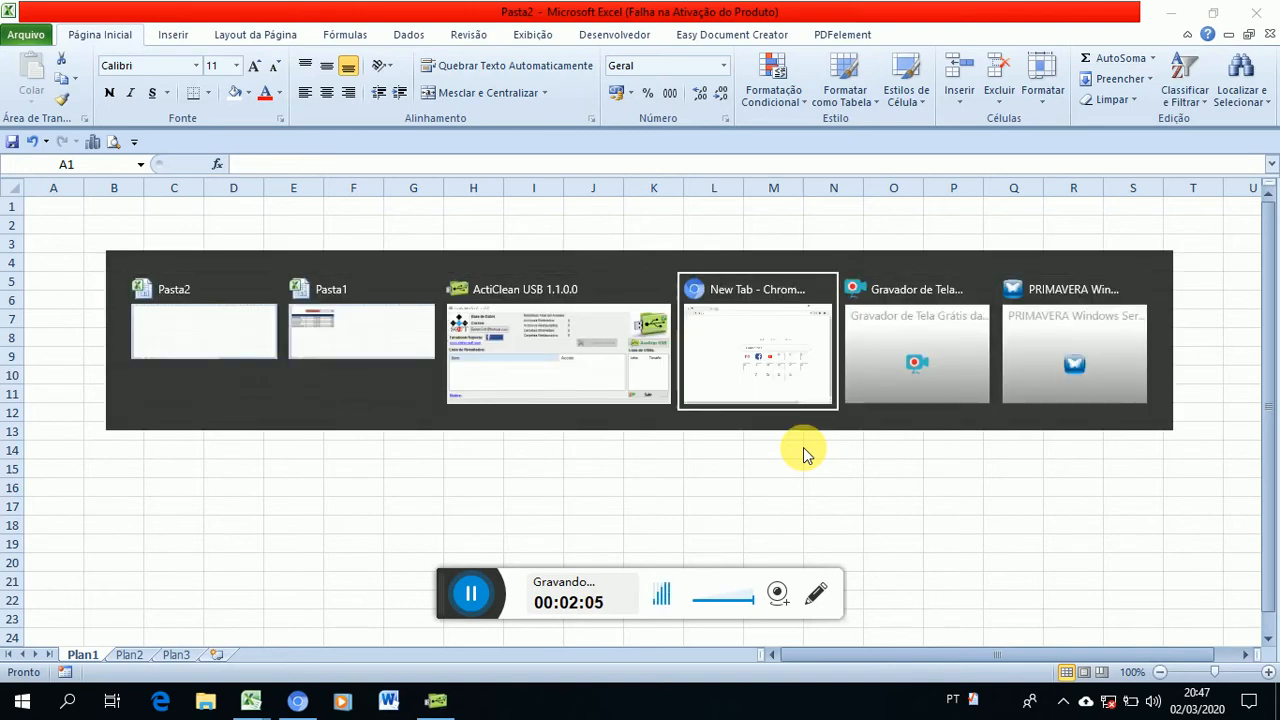
pyautogui.press('Down')
pyautogui.press('Down')
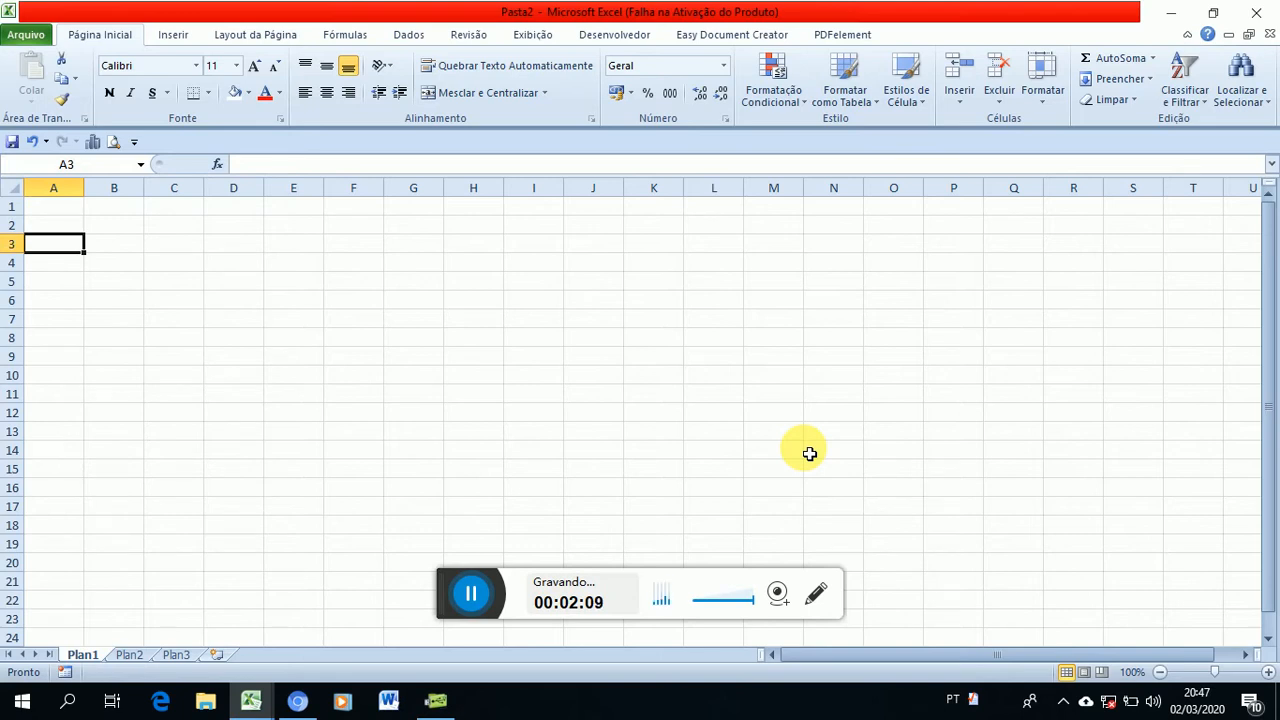
pyautogui.hotkey('shift', 'Up')
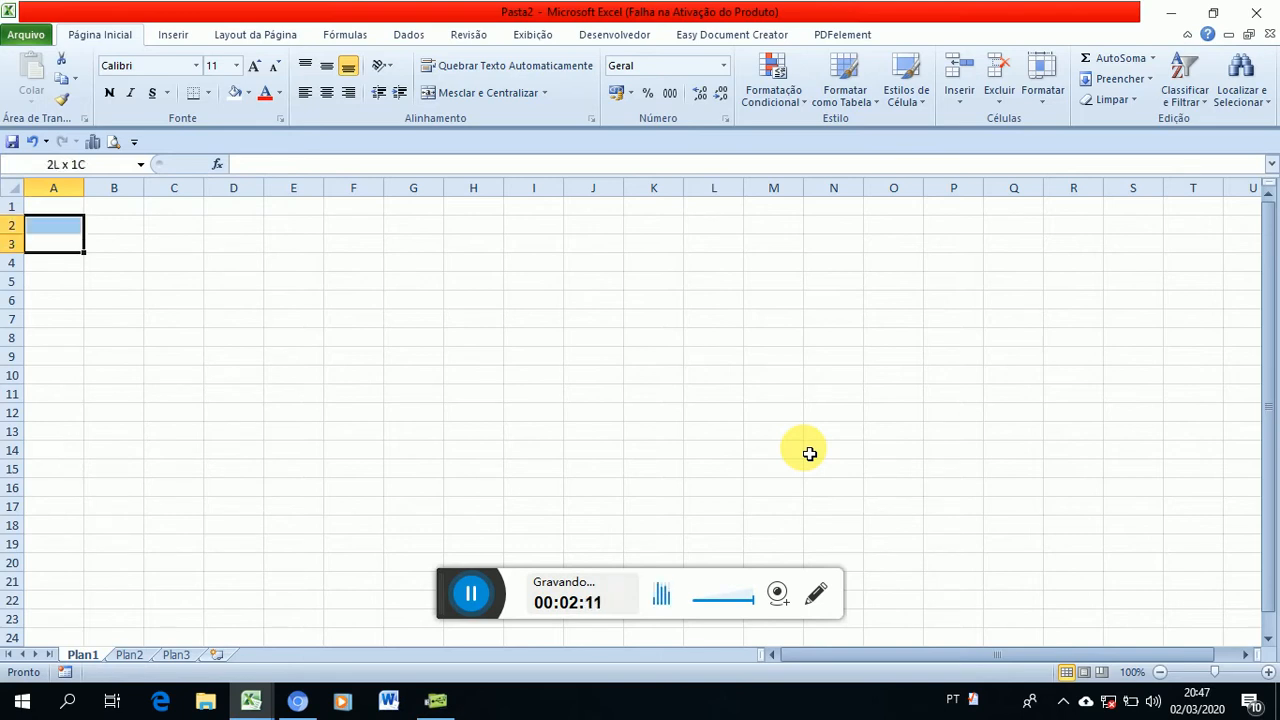
pyautogui.hotkey('shift', 'Down')
pyautogui.hotkey('shift', 'Down')
pyautogui.press('Down')
pyautogui.press('Down')
pyautogui.press('Down')
pyautogui.press('Up')
pyautogui.press('Up')
pyautogui.press('Up')
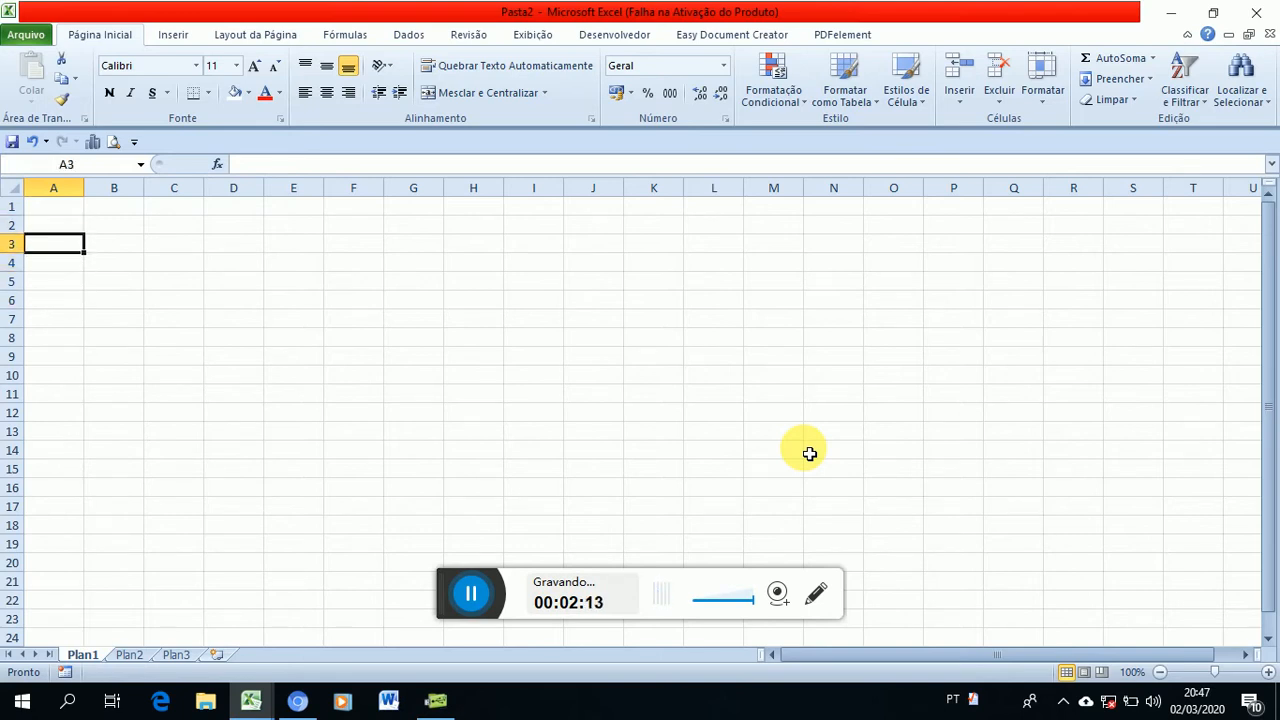
pyautogui.hotkey('shift', 'Down')
pyautogui.hotkey('shift', 'Down')
pyautogui.hotkey('shift', 'Down')
pyautogui.hotkey('shift', 'Down')
pyautogui.hotkey('shift', 'Down')
pyautogui.hotkey('shift', 'Down')
pyautogui.hotkey('shift', 'Down')
pyautogui.hotkey('shift', 'Right')
pyautogui.hotkey('shift', 'Right')
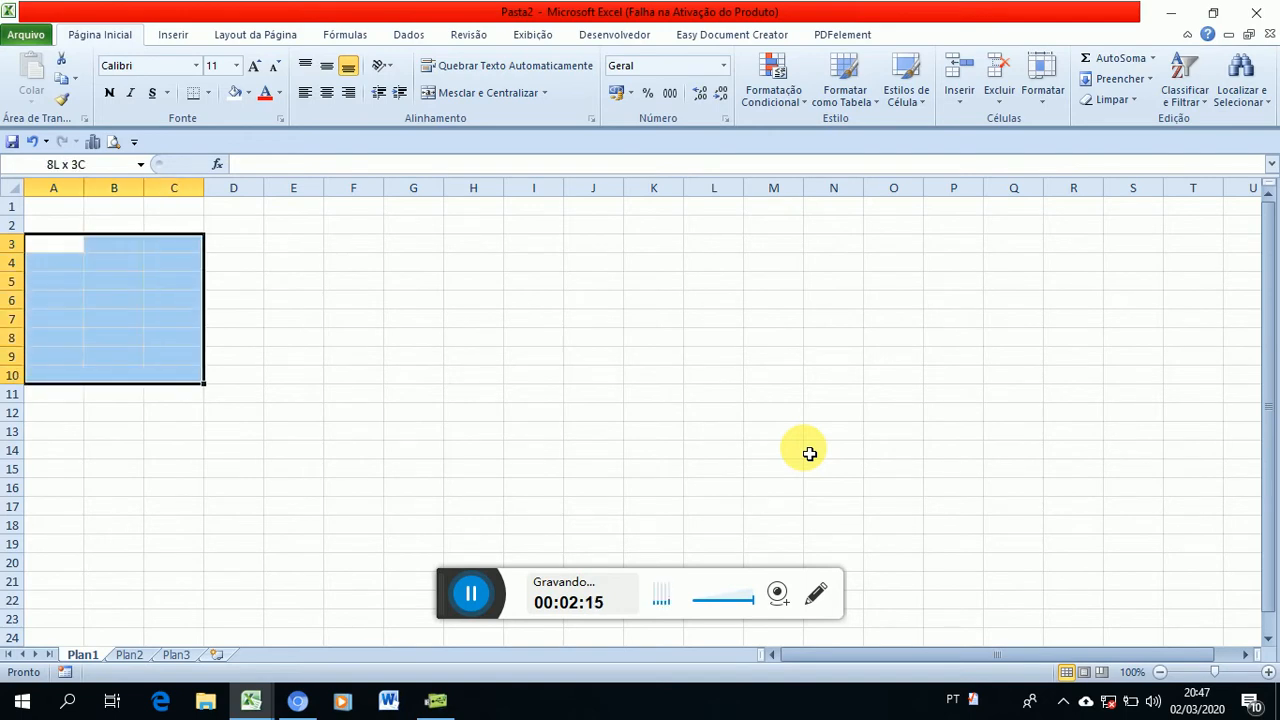
# Set an outline border for the cell range A4:C9 in the cell formatting.
pyautogui.press('Up')
pyautogui.press('Down')
pyautogui.press('Down')
pyautogui.hotkey('shift', 'Right')
pyautogui.hotkey('shift', 'Right')
pyautogui.hotkey('shift', 'Right')
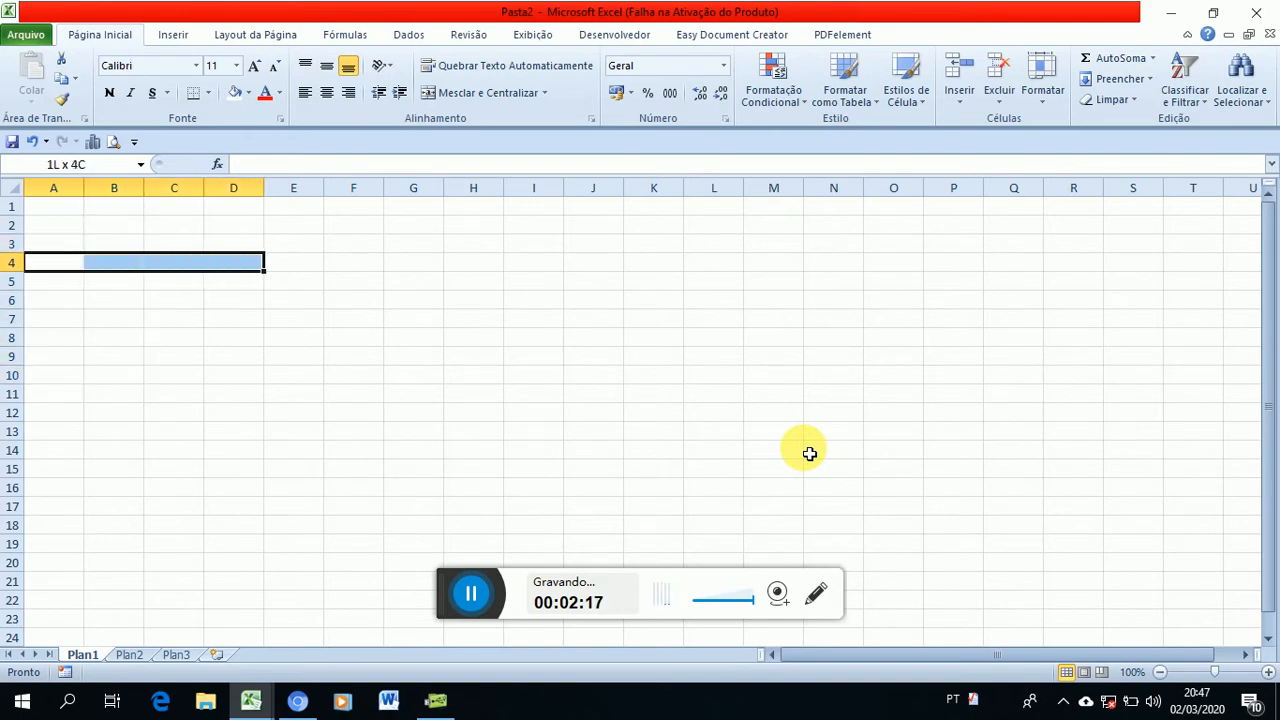
pyautogui.hotkey('shift', 'Down')
pyautogui.hotkey('shift', 'Down')
pyautogui.hotkey('shift', 'Down')
pyautogui.hotkey('shift', 'Down')
pyautogui.hotkey('shift', 'Left')
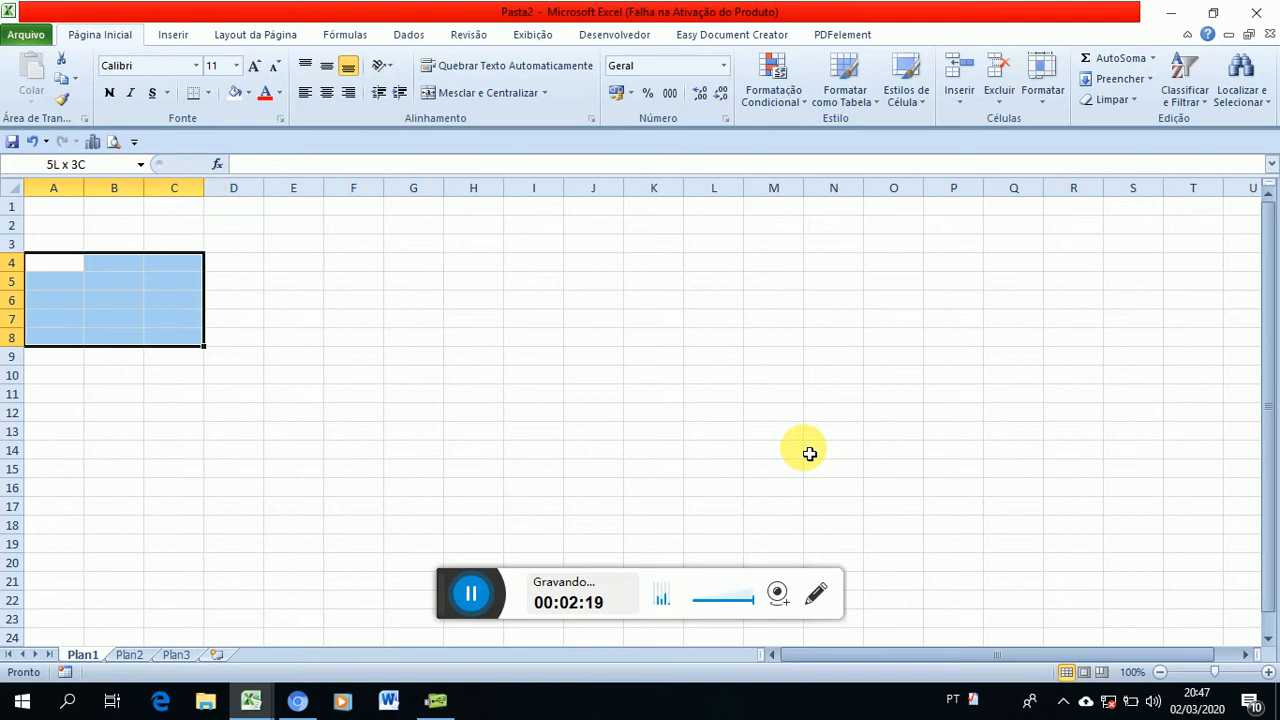
pyautogui.hotkey('shift', 'Down')
pyautogui.hotkey('ctrl', '1')
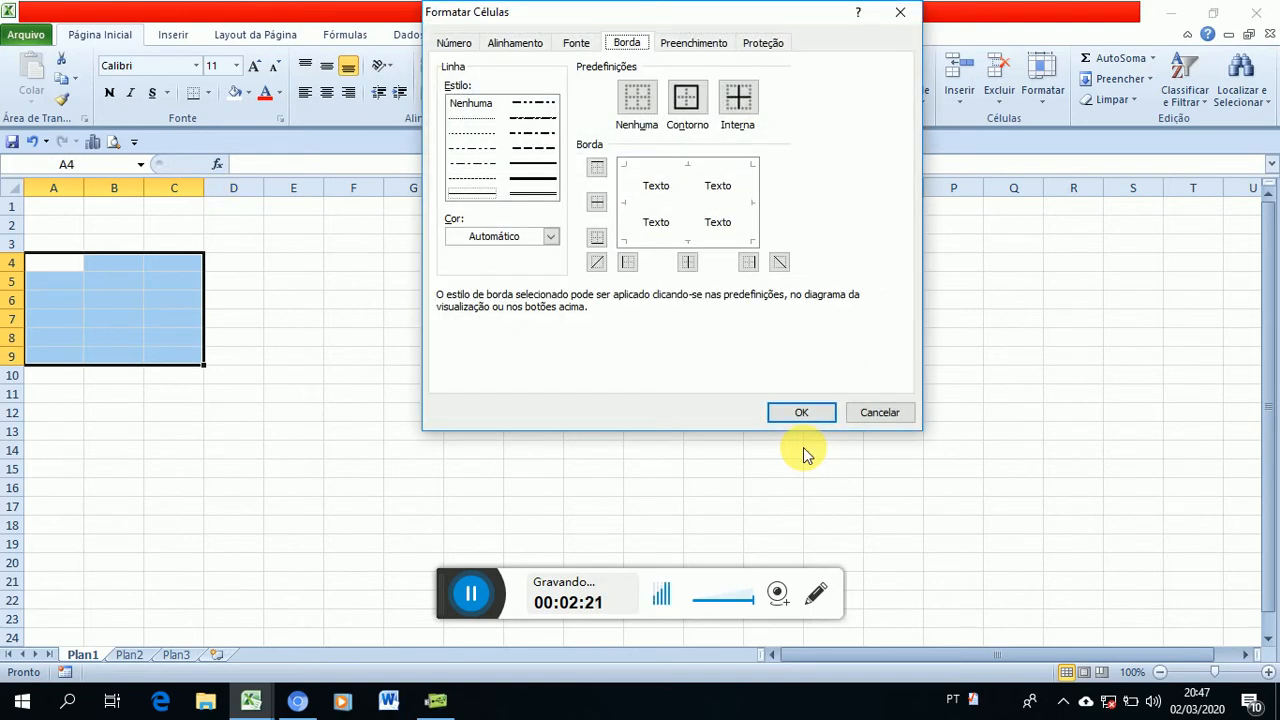
pyautogui.hotkey('ctrl', 'Tab')
pyautogui.hotkey('ctrl', 'Tab')
pyautogui.hotkey('ctrl', 'Tab')
pyautogui.hotkey('ctrl', 'Tab')
pyautogui.hotkey('ctrl', 'Tab')
pyautogui.hotkey('ctrl', 'Tab')
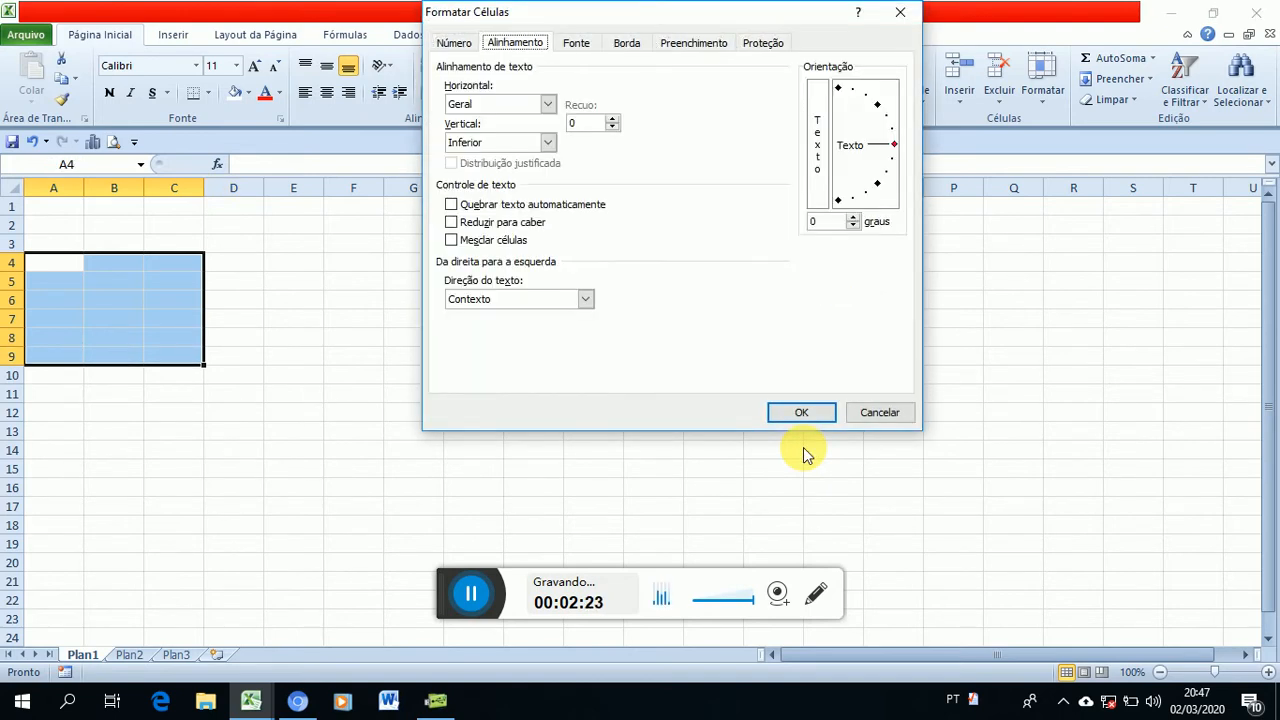
pyautogui.press('Tab')
pyautogui.press('Tab')
pyautogui.press('Tab')
pyautogui.press('Tab')
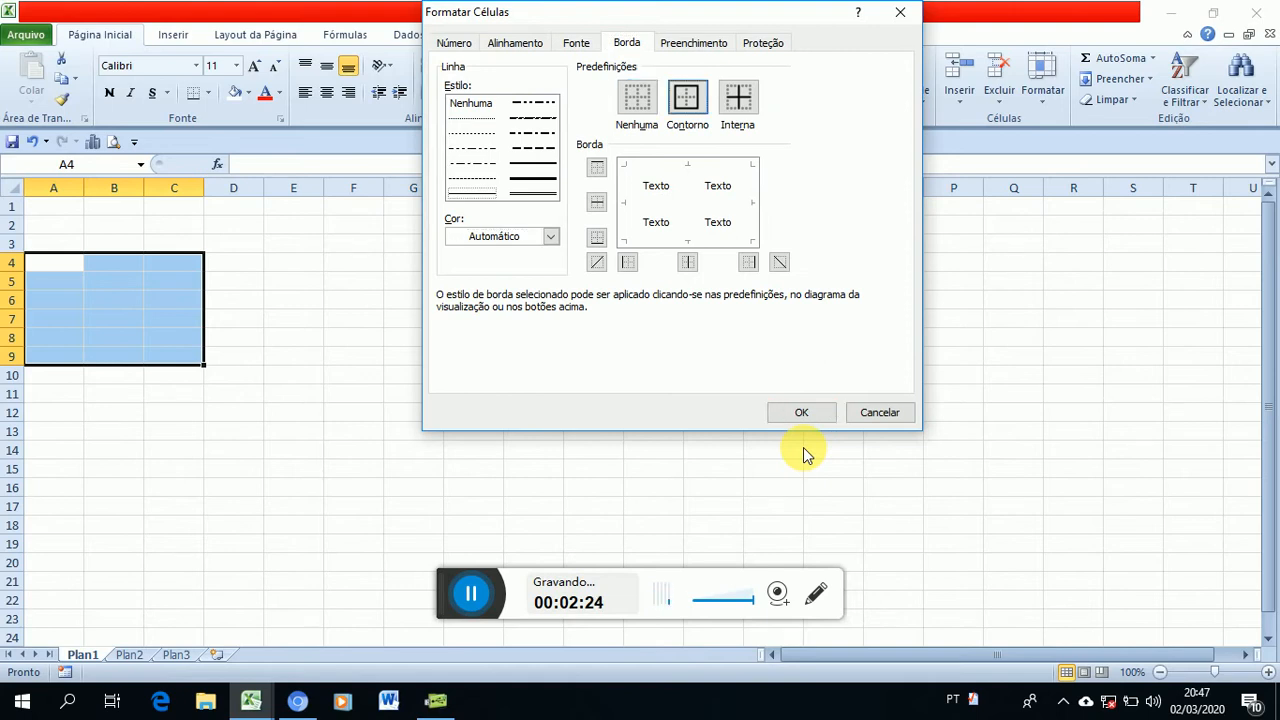
pyautogui.press('space')
# Add inside borders to the range A4:C9 and apply the border formatting.
pyautogui.press('Tab')
pyautogui.press('Tab')
pyautogui.press('Tab')
pyautogui.press('Tab')
pyautogui.press('Tab')
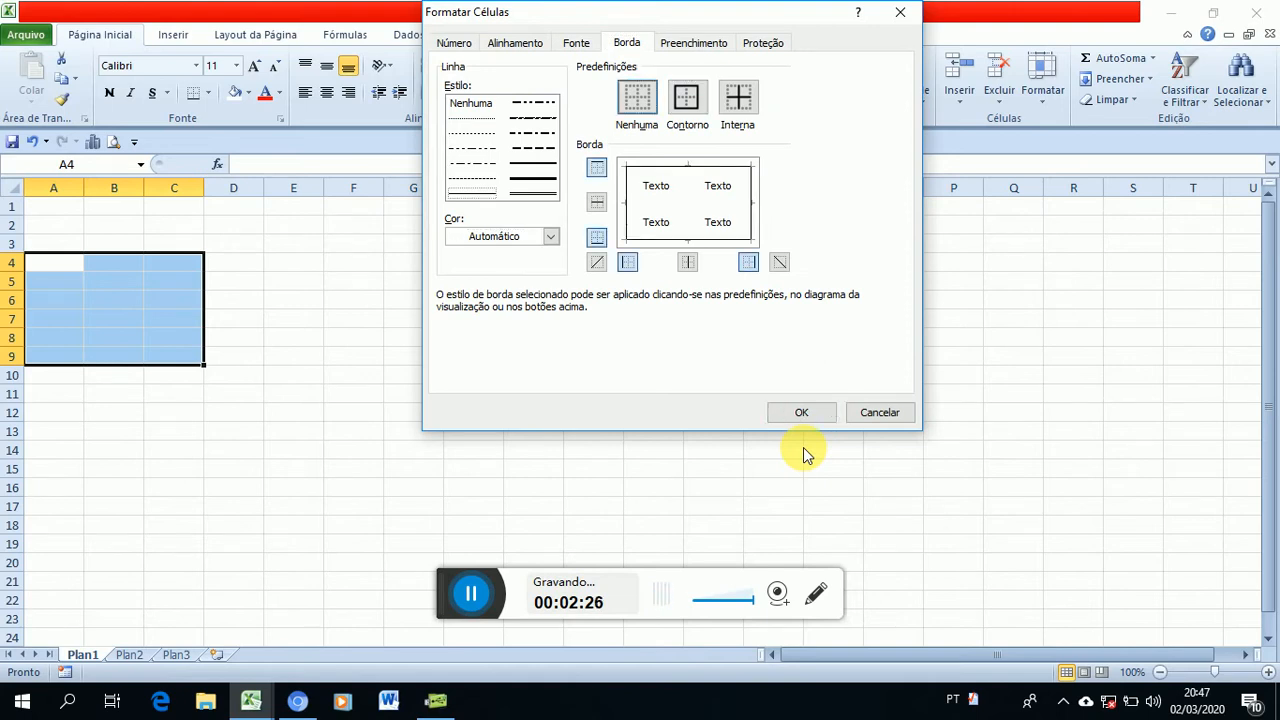
pyautogui.press('space')
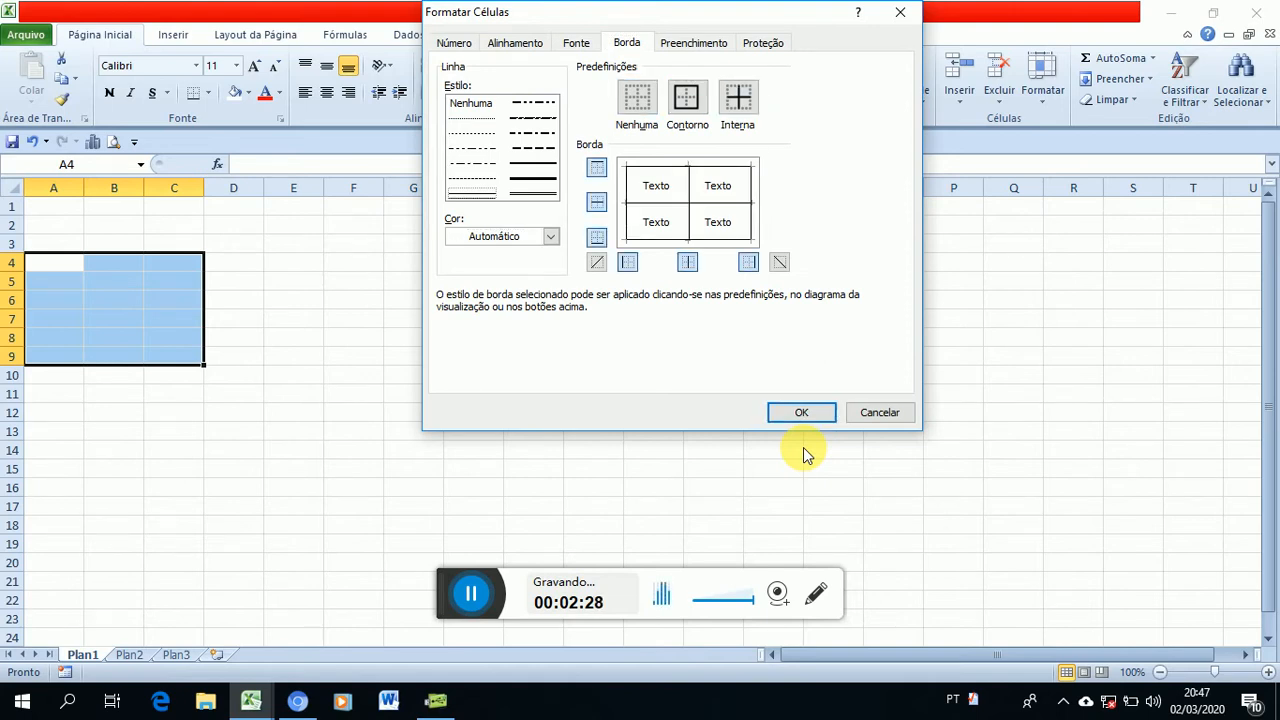
pyautogui.press('Return')
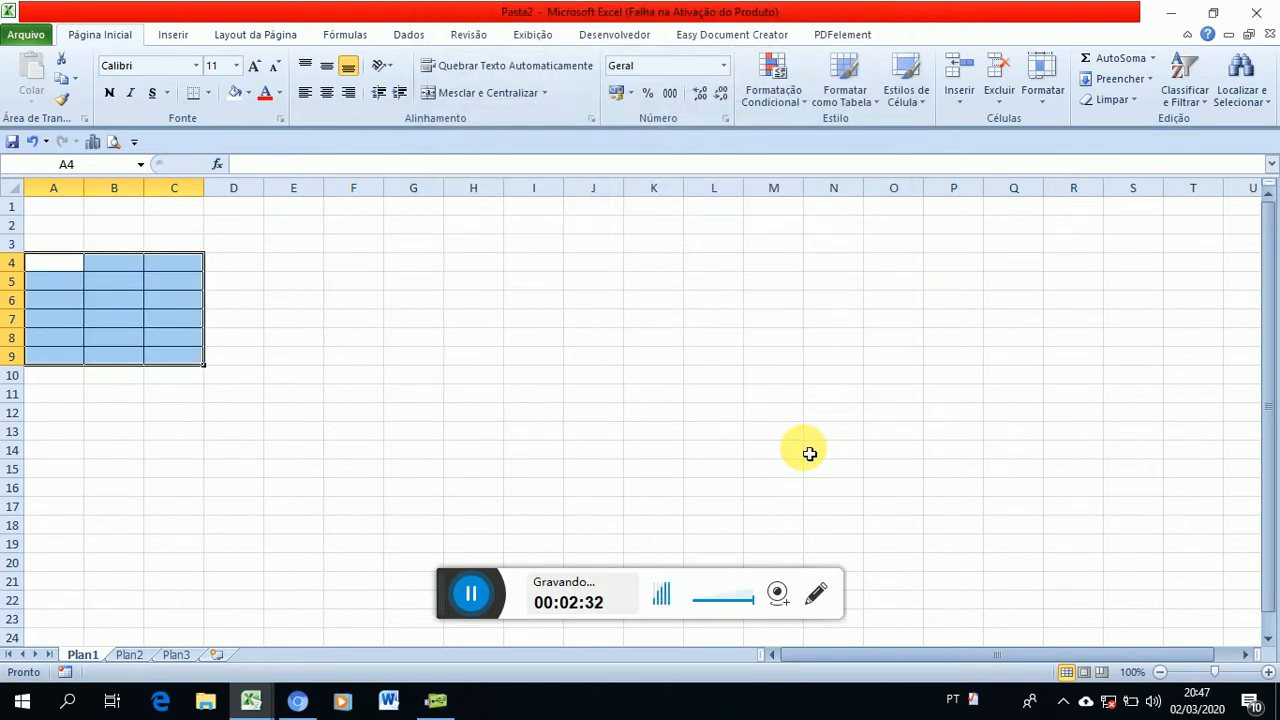
pyautogui.press('Down')
pyautogui.press('Up')
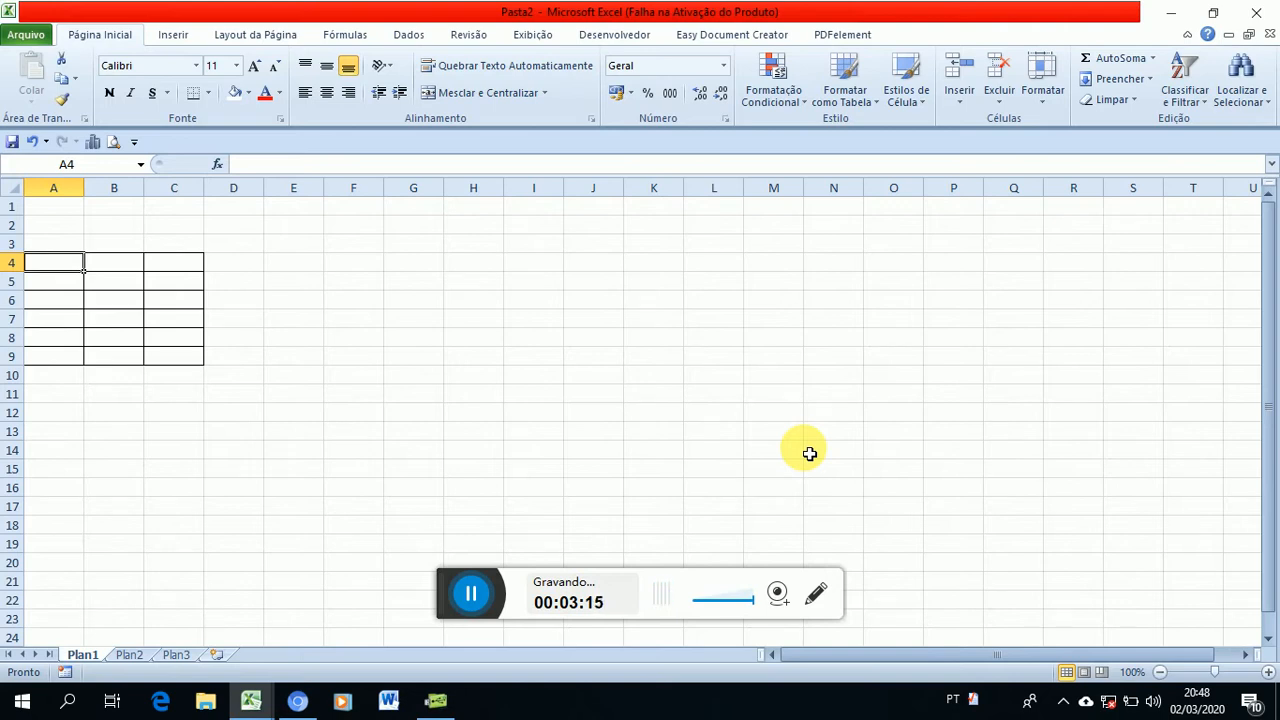
# Format the range A4:C9 as a table in the first light style with grey banded rows, and remove the header filter buttons.
pyautogui.press('Down')
pyautogui.press('Down')
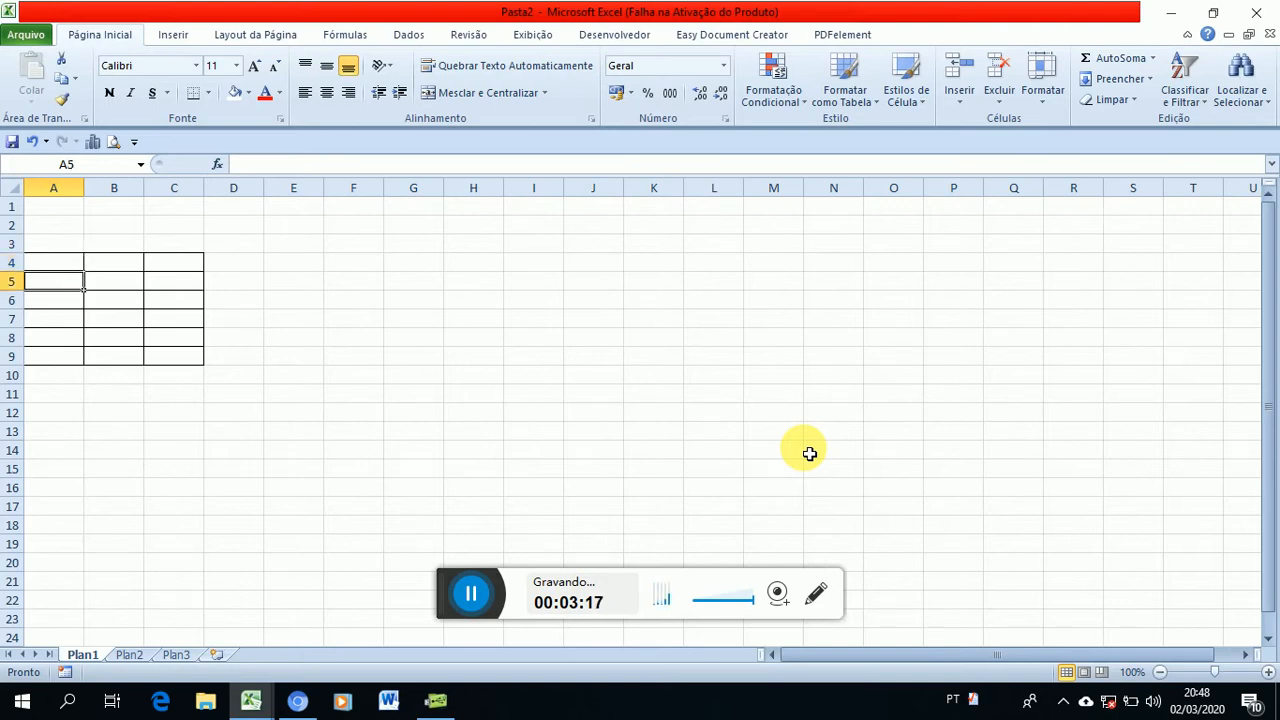
pyautogui.press('Up')
pyautogui.press('Up')
pyautogui.hotkey('shift', 'Down')
pyautogui.hotkey('shift', 'Down')
pyautogui.hotkey('shift', 'Down')
pyautogui.hotkey('shift', 'Down')
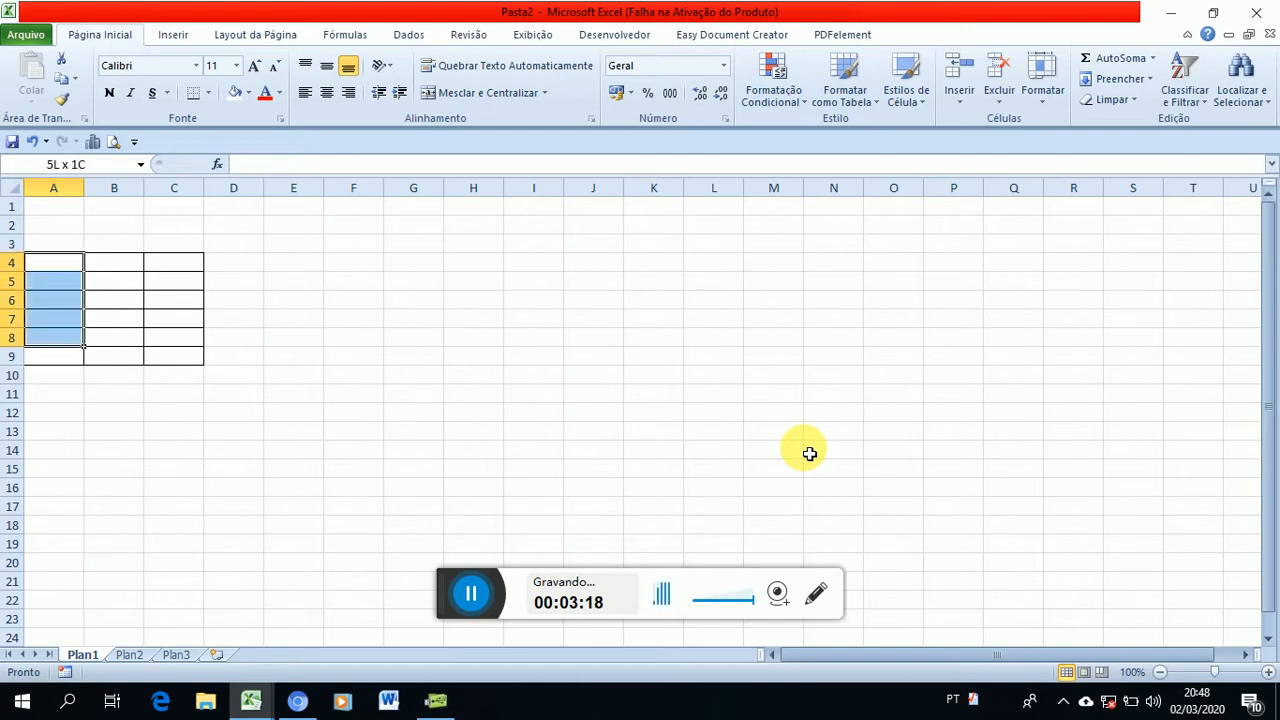
pyautogui.hotkey('shift', 'Down')
pyautogui.hotkey('shift', 'Right')
pyautogui.hotkey('shift', 'Right')
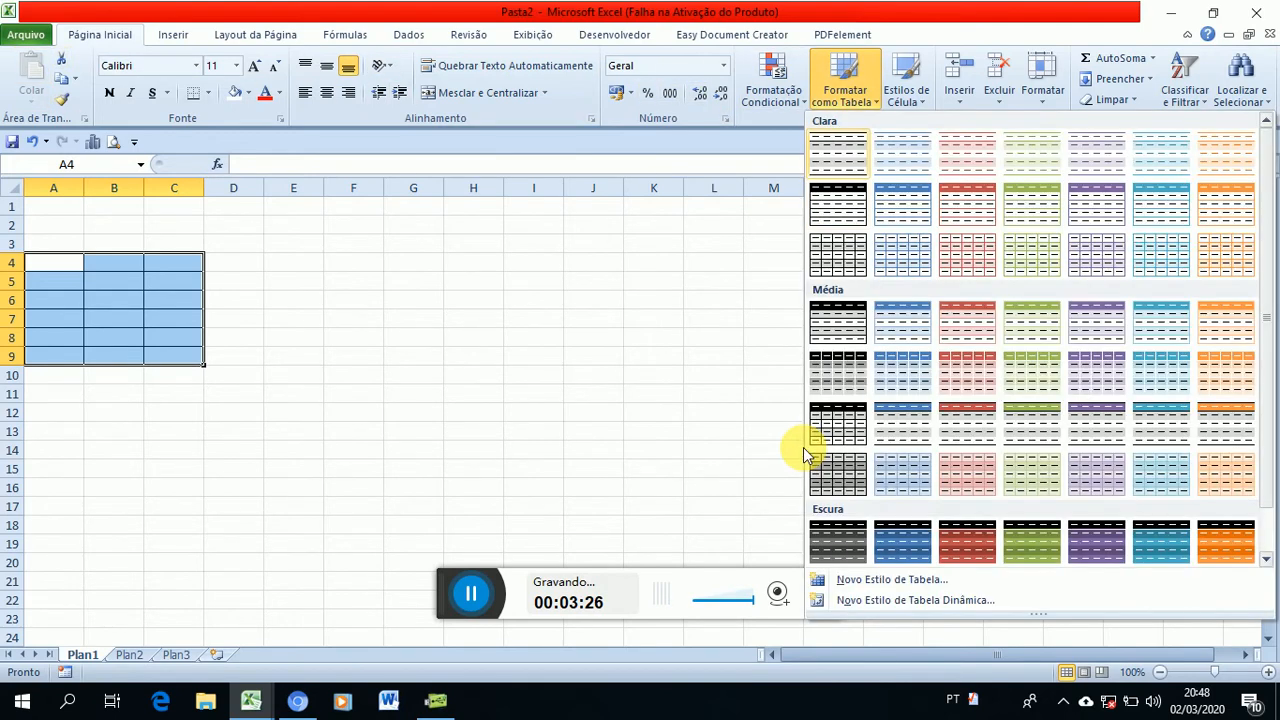
pyautogui.click(809, 454)
pyautogui.press('Return')
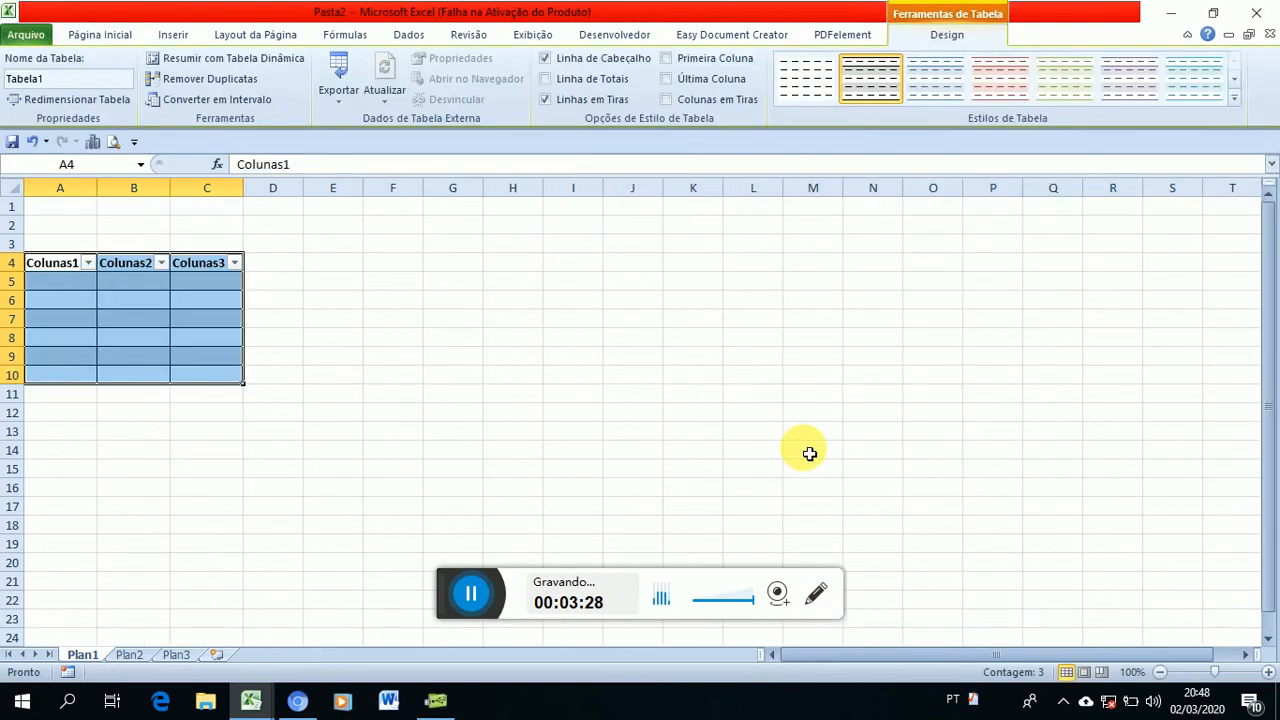
pyautogui.hotkey('ctrl', 'shift', 'l')
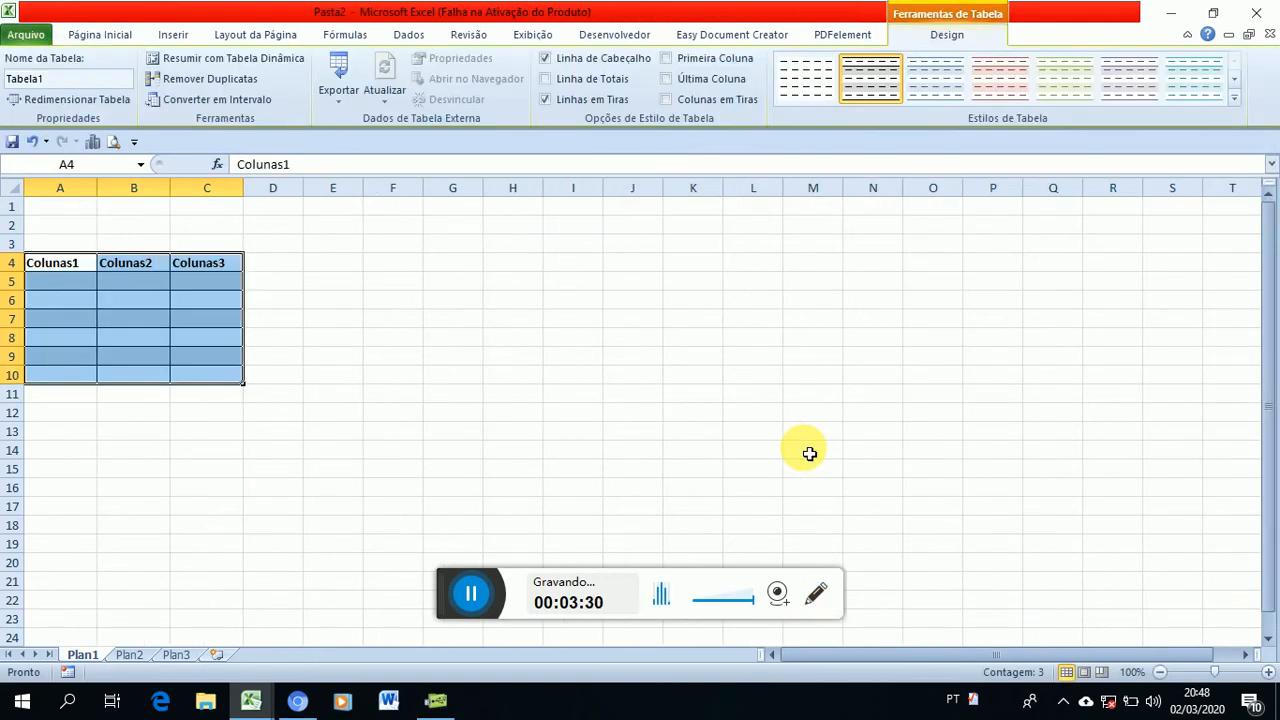
# Set the width of the three table columns A to C to 18.
pyautogui.press('alt')
pyautogui.press('c')
pyautogui.press('o')
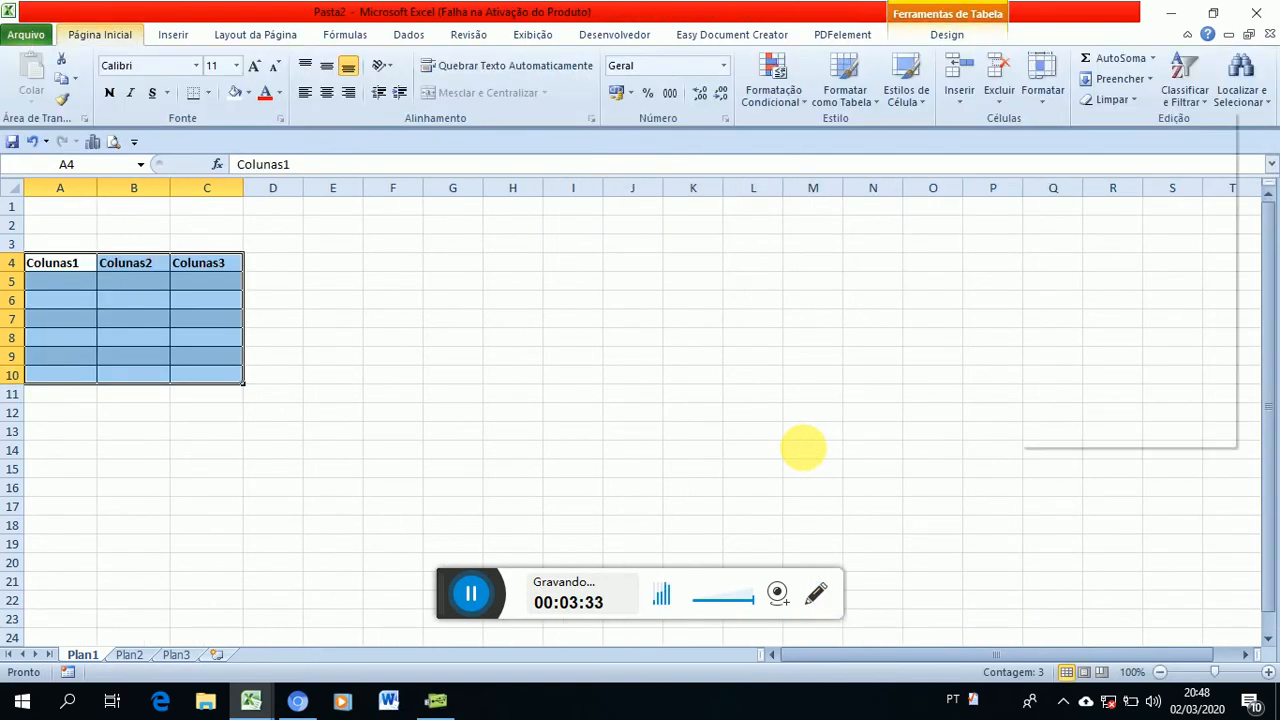
pyautogui.write('c')
pyautogui.write('1')
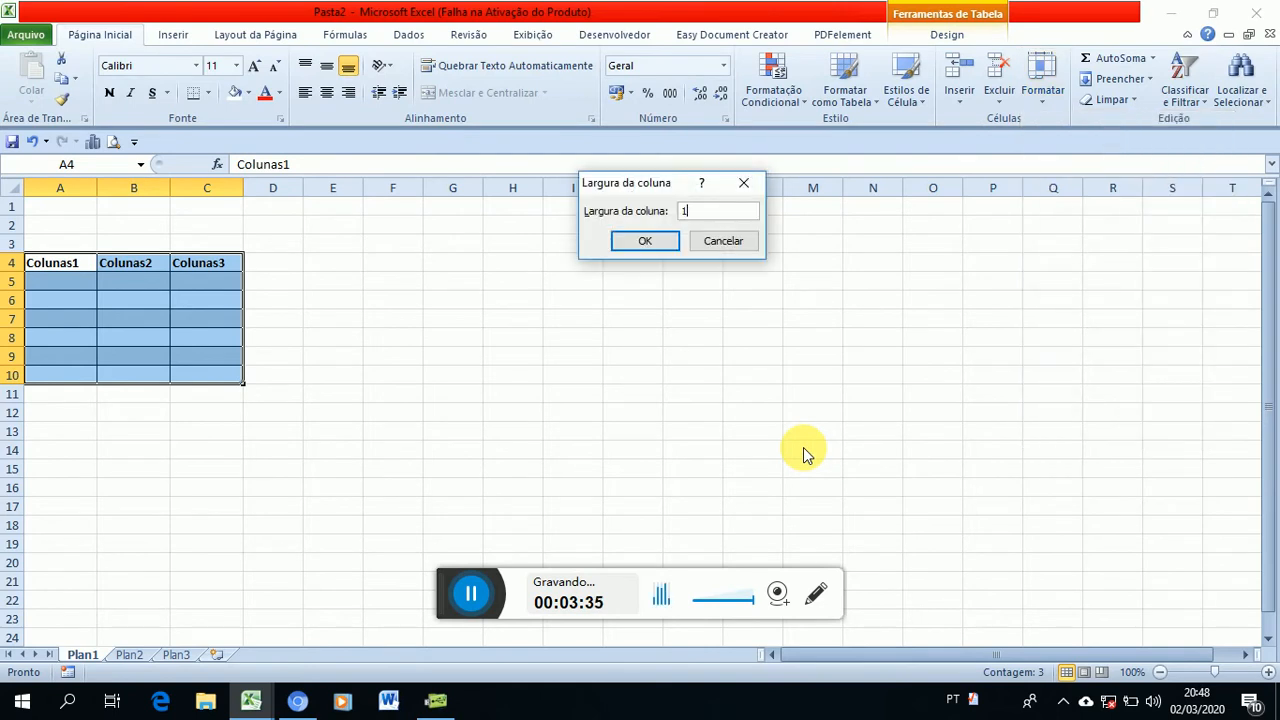
pyautogui.write('8')
pyautogui.press('Return')
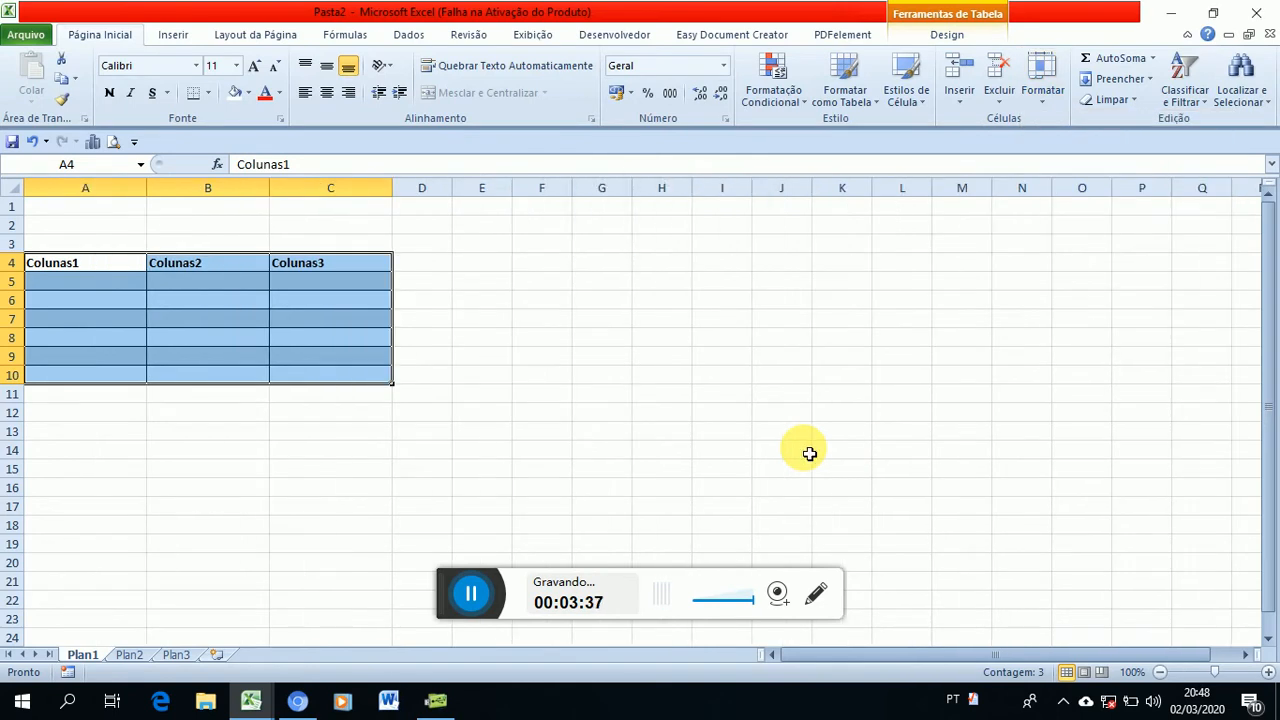
pyautogui.press('Down')
pyautogui.press('Up')
pyautogui.press('Up')
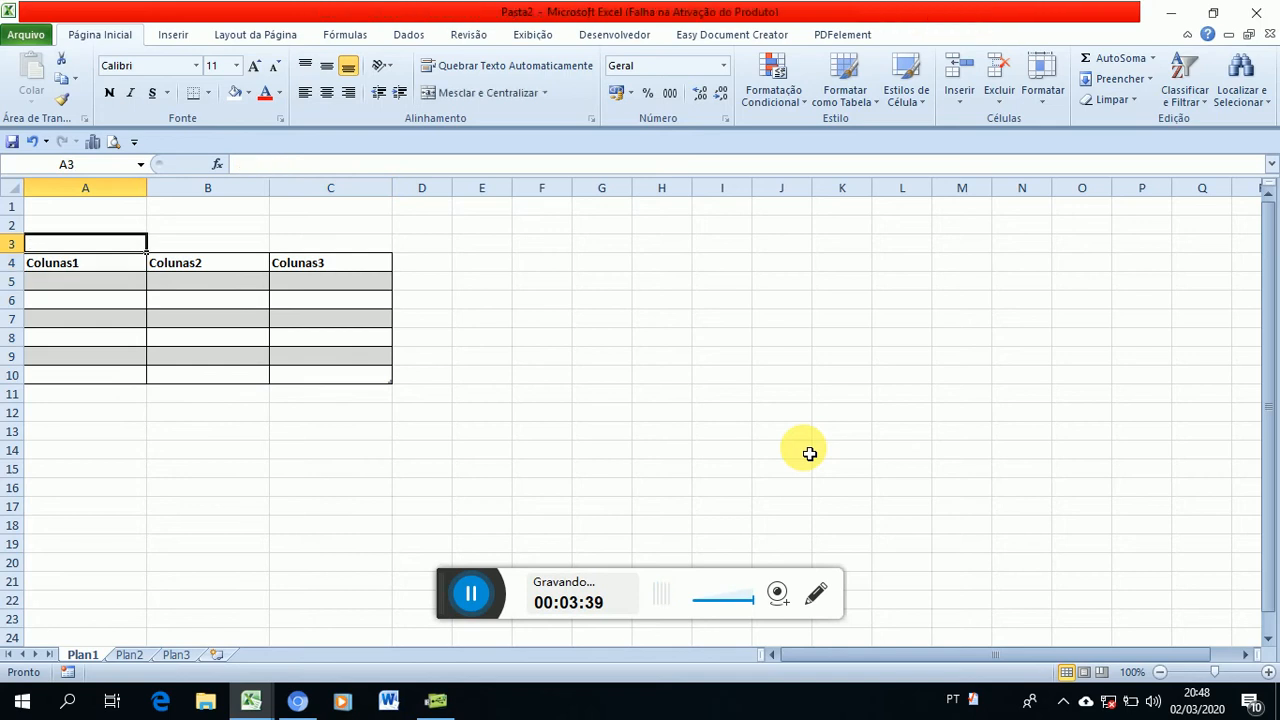
# Set the width of the first table column, A4:A10, to 20.
pyautogui.press('Down')
pyautogui.press('Down')
pyautogui.press('Up')
pyautogui.hotkey('shift', 'Down')
pyautogui.hotkey('shift', 'Down')
pyautogui.hotkey('shift', 'Down')
pyautogui.hotkey('shift', 'Down')
pyautogui.hotkey('shift', 'Down')
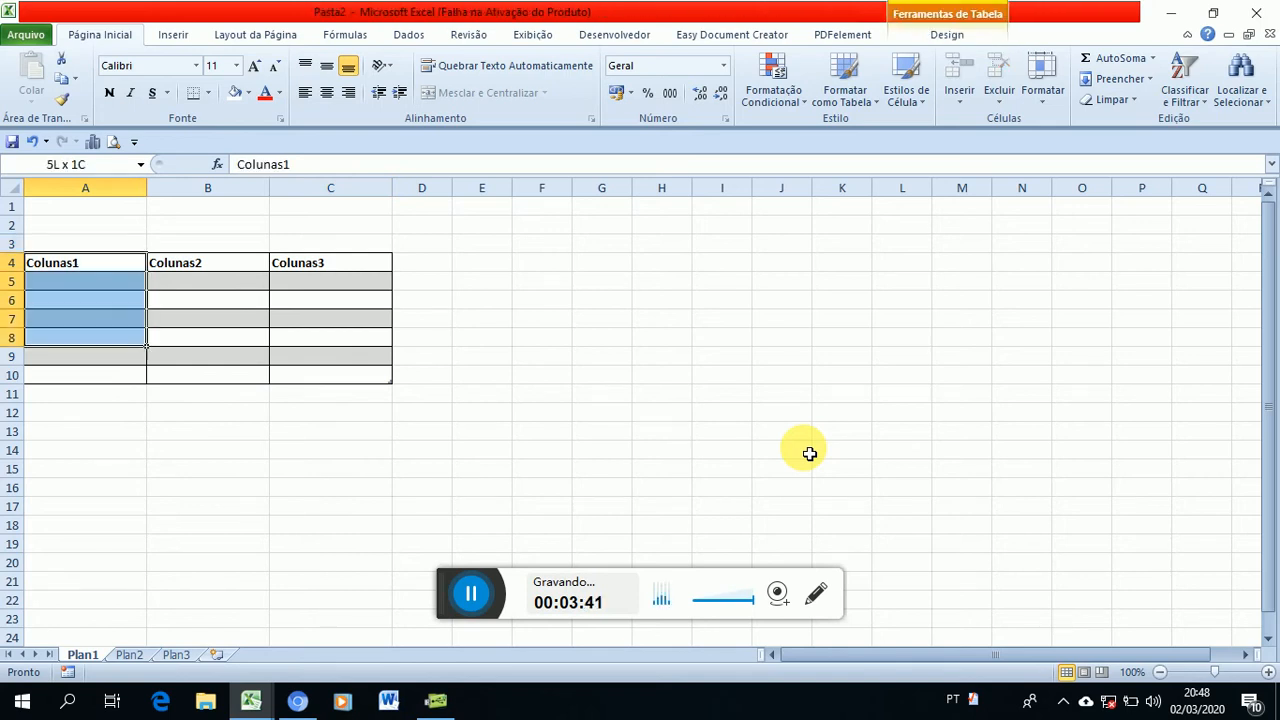
pyautogui.hotkey('shift', 'Down')
pyautogui.press('alt')
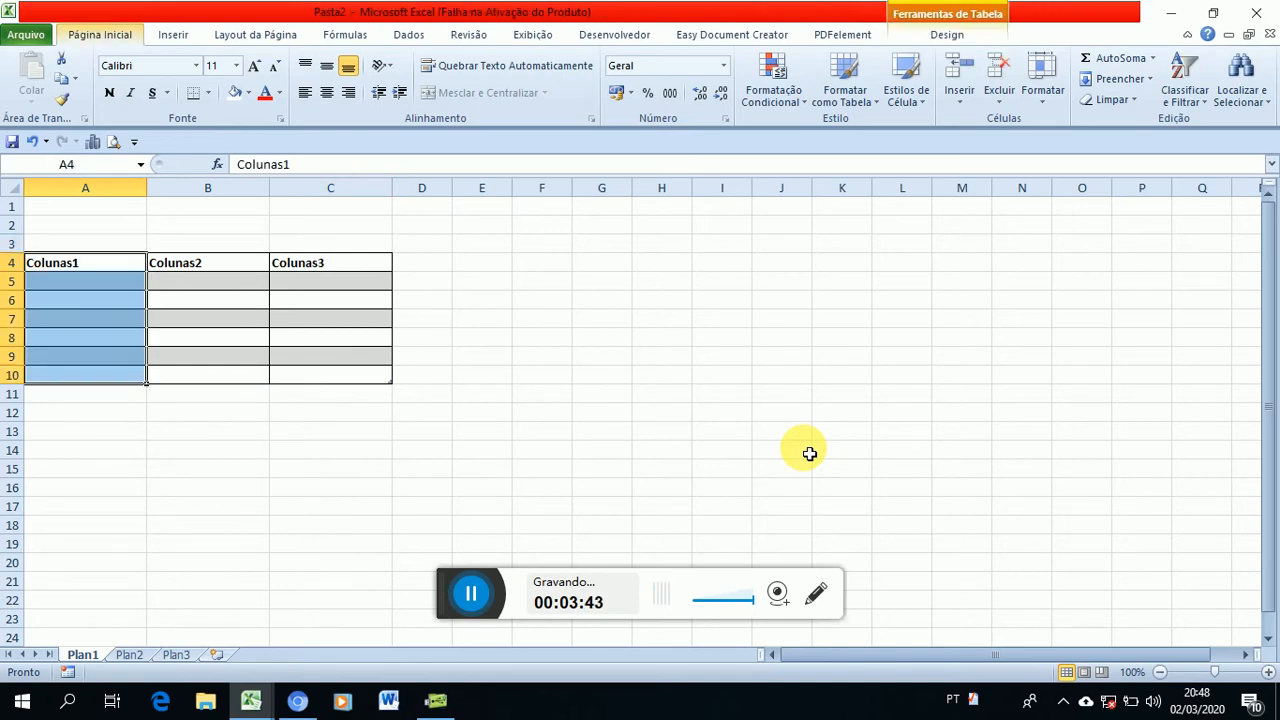
pyautogui.write('how2')
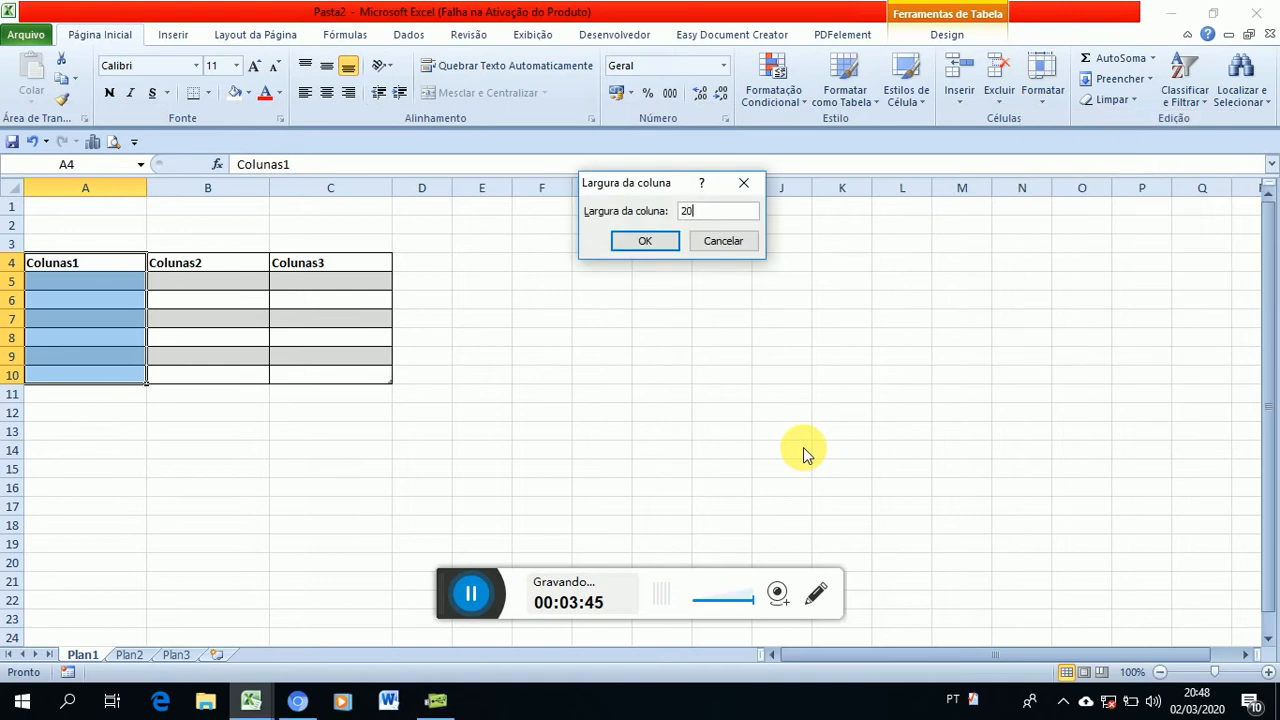
pyautogui.write('0')
pyautogui.press('Return')
pyautogui.press('Down')
pyautogui.press('Down')
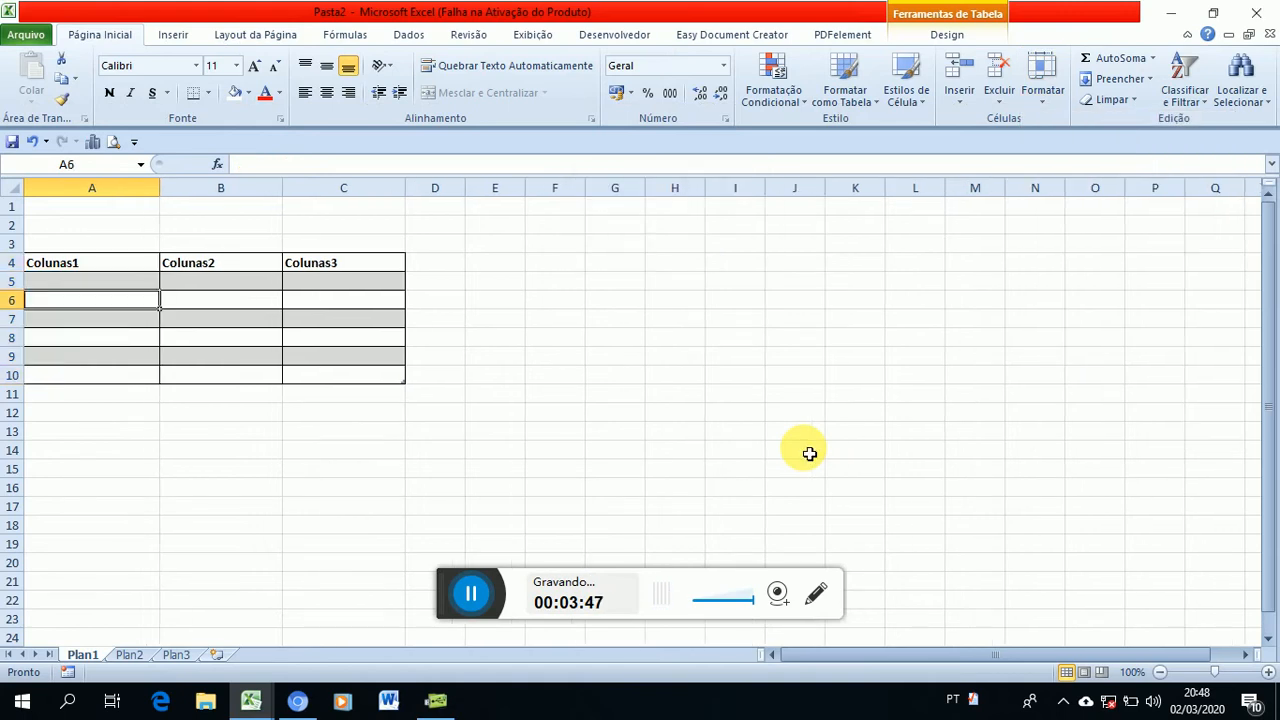
# Rename the first column header in A4 to "Nomes".
pyautogui.press('Up')
pyautogui.press('Up')
pyautogui.write('Nomes')
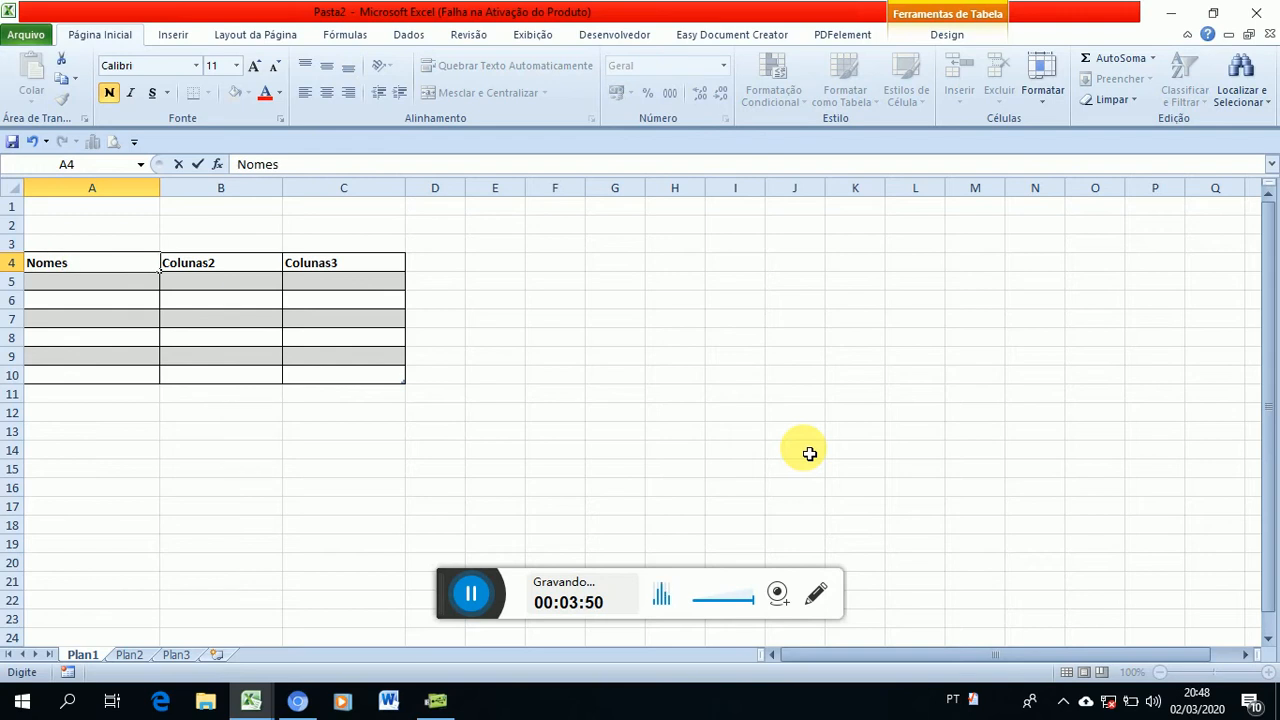
pyautogui.press('Return')
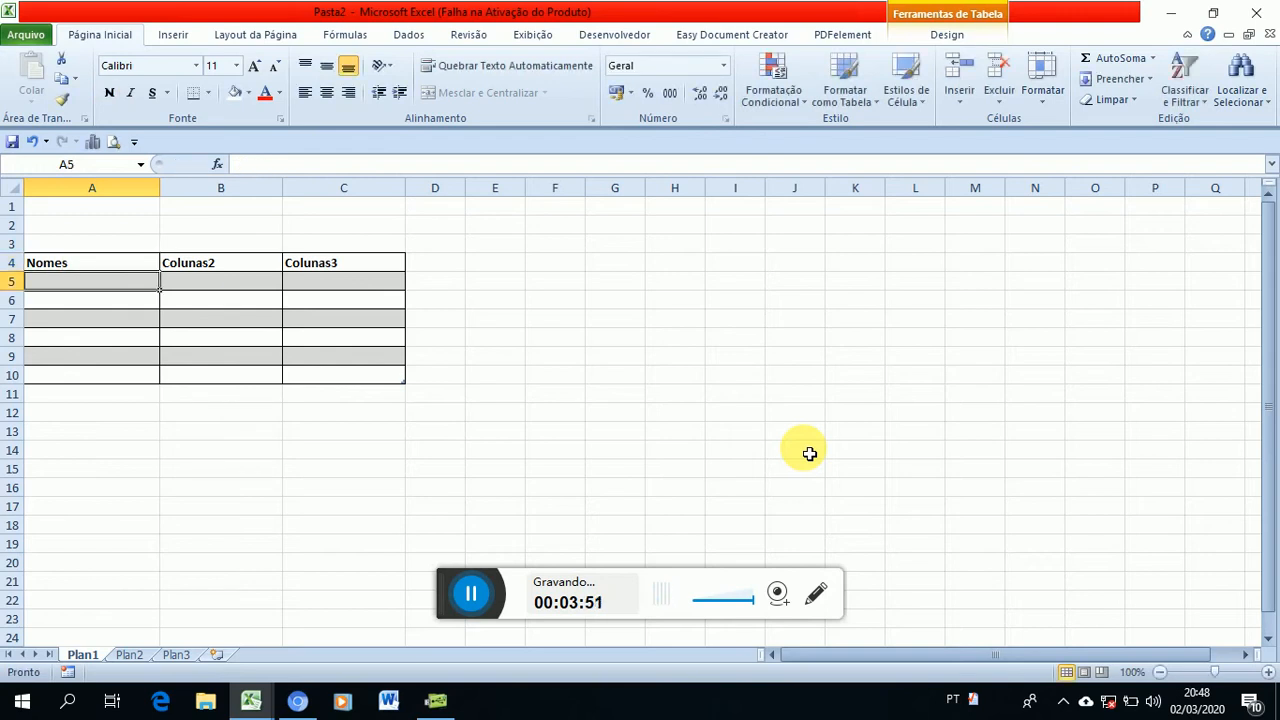
# Rename the second column header in B4 to "Valor a pagar".
pyautogui.press('Right')
pyautogui.press('Up')
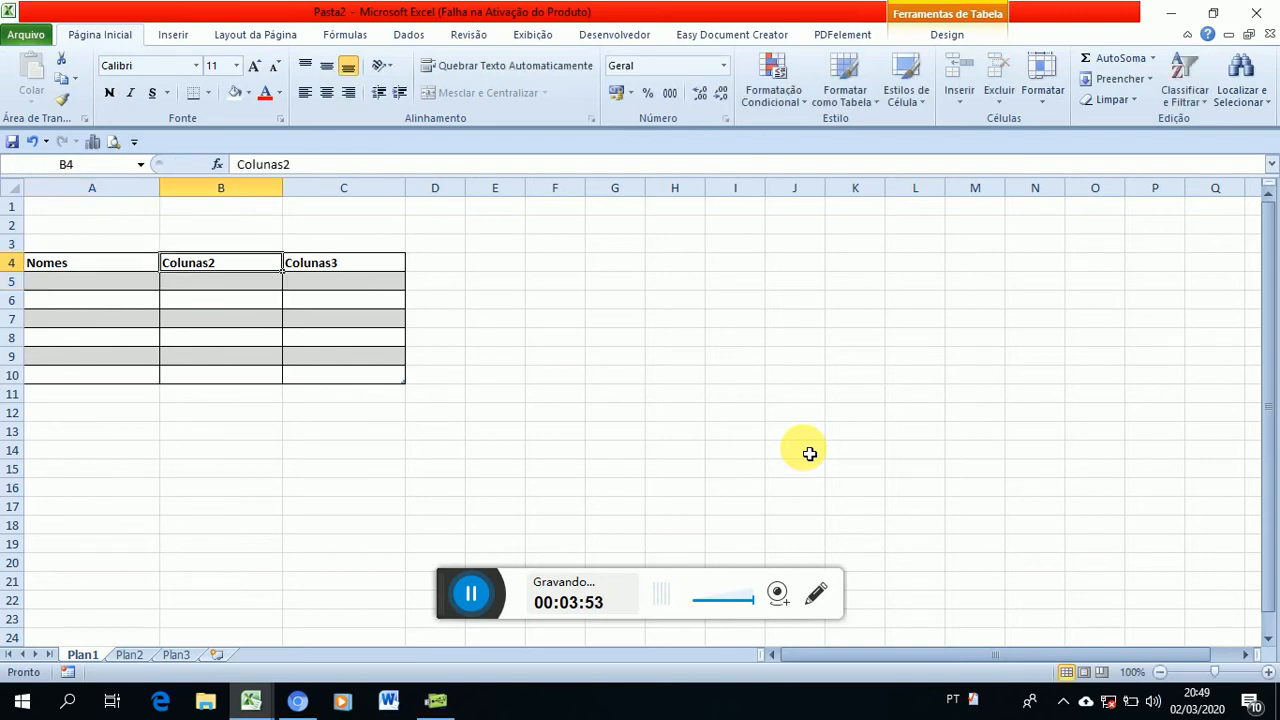
pyautogui.write('V')
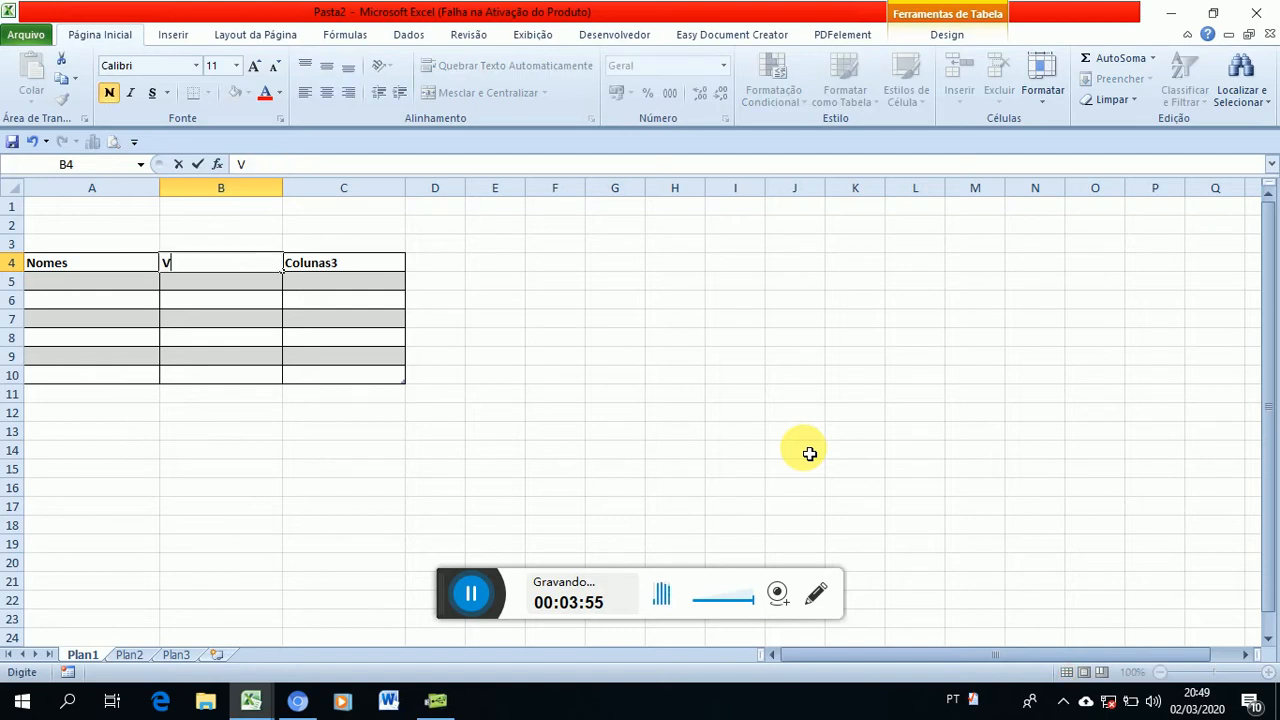
pyautogui.write('alor a p')
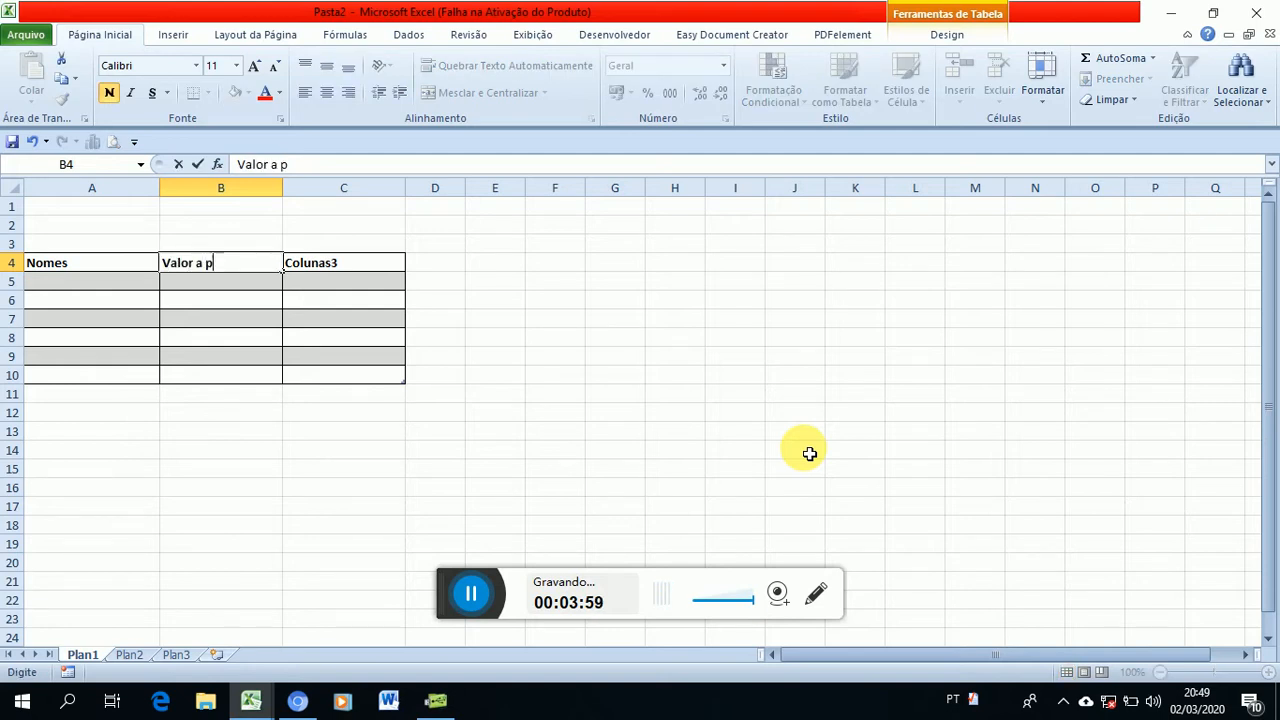
pyautogui.write('agar')
pyautogui.press('Tab')
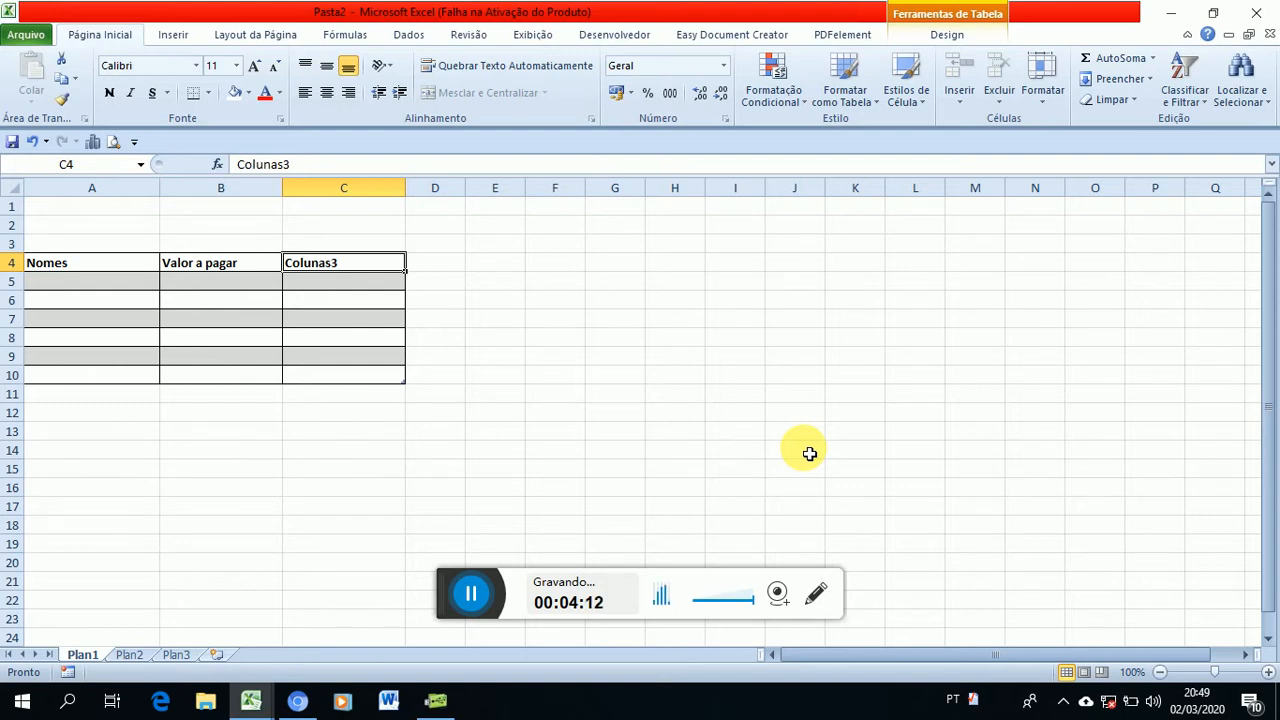
# Rename the third column header in C4 to "valor da Multa".
pyautogui.write('valor')
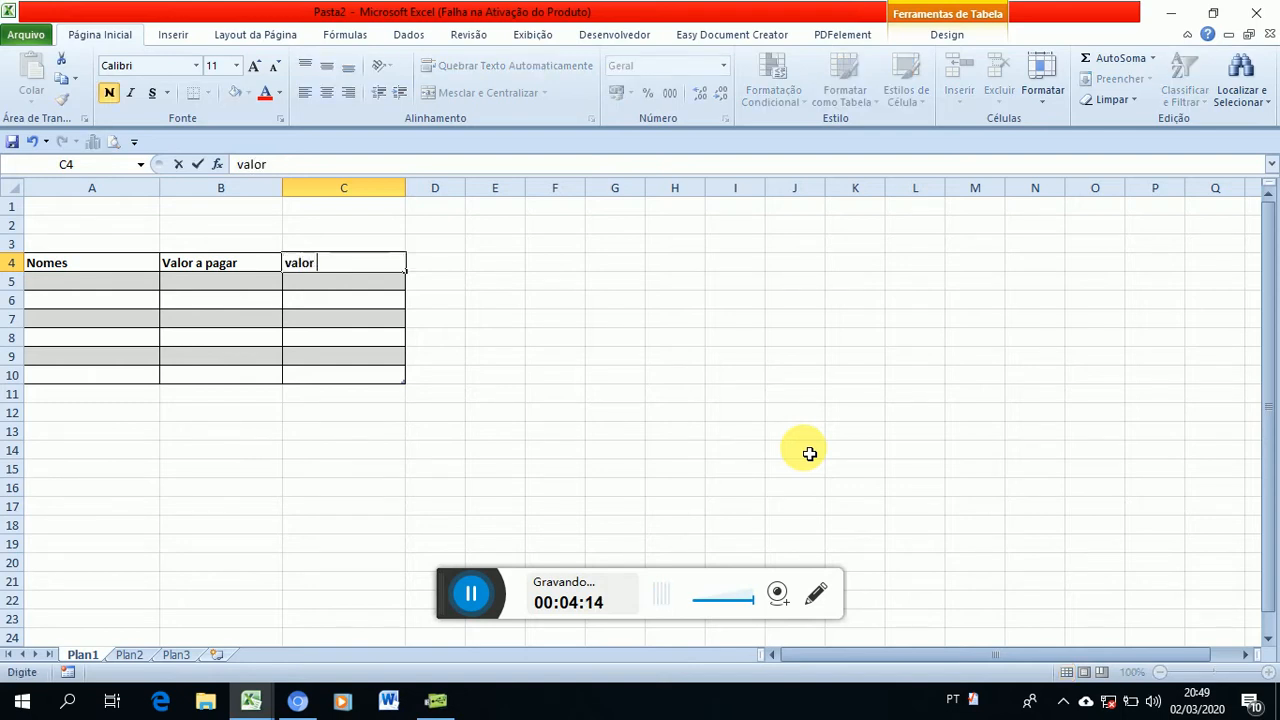
pyautogui.write(' da Multa')
pyautogui.press('Return')
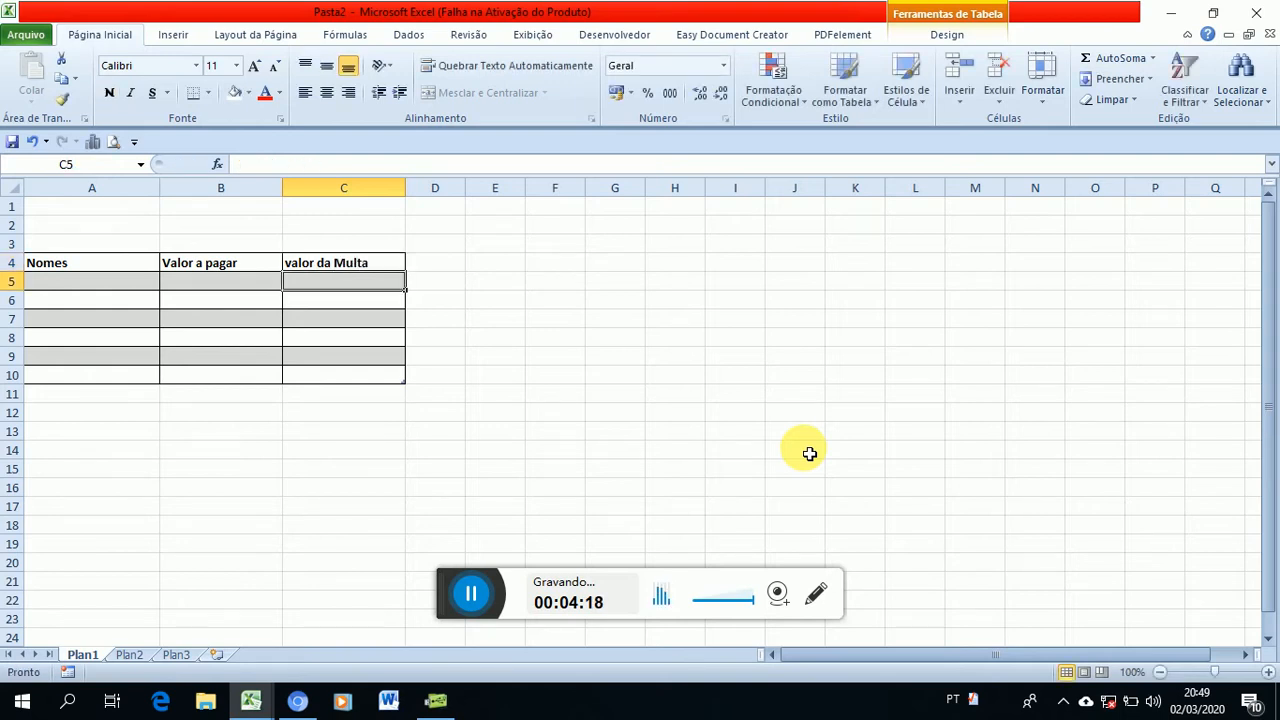
# Fill the table's header cells A4:C4 with the dark blue theme color.
pyautogui.press('Up')
pyautogui.press('Left')
pyautogui.press('Left')
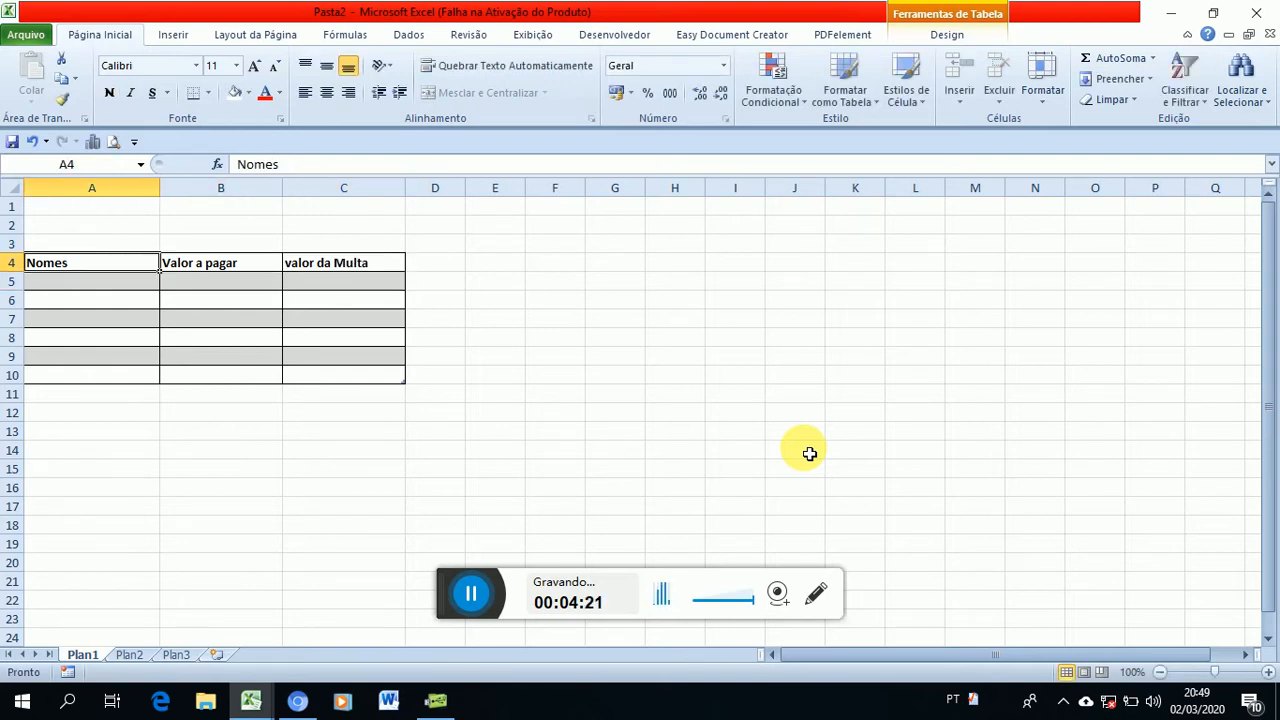
pyautogui.hotkey('shift', 'Right')
pyautogui.hotkey('shift', 'Right')
pyautogui.hotkey('alt', 'c')
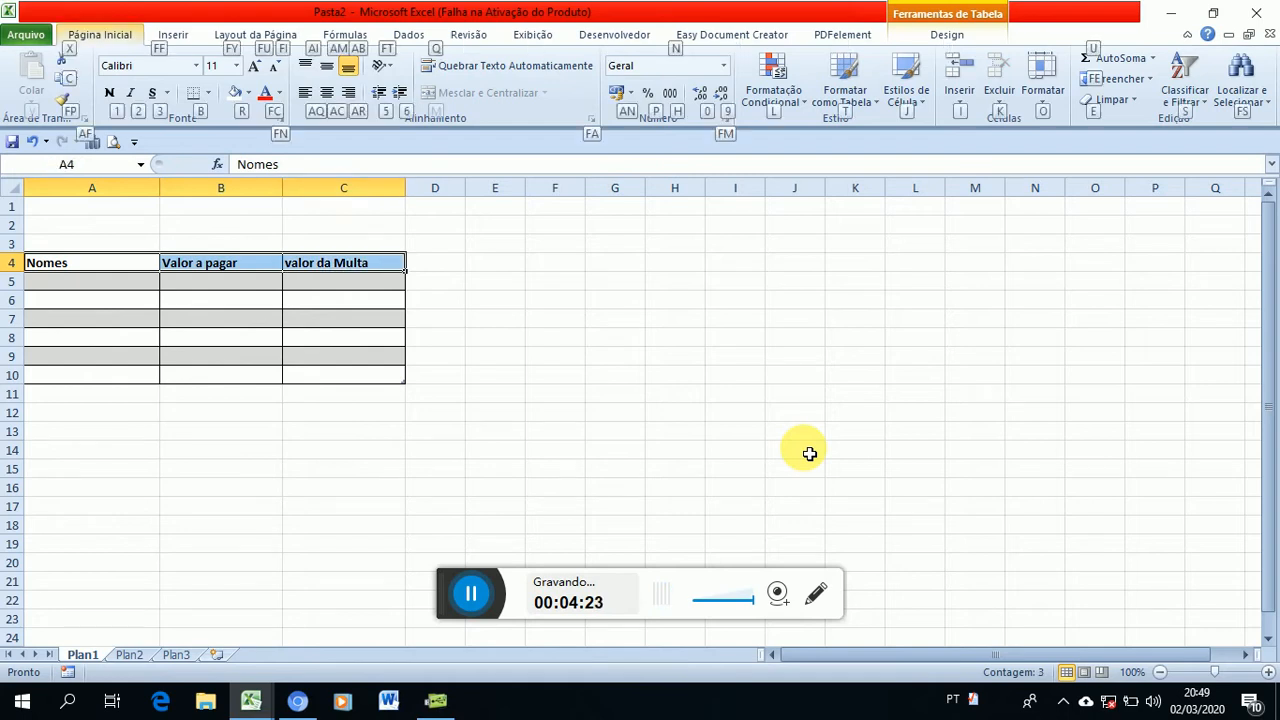
pyautogui.press('h')
pyautogui.press('Down')
pyautogui.press('Right')
pyautogui.press('Up')
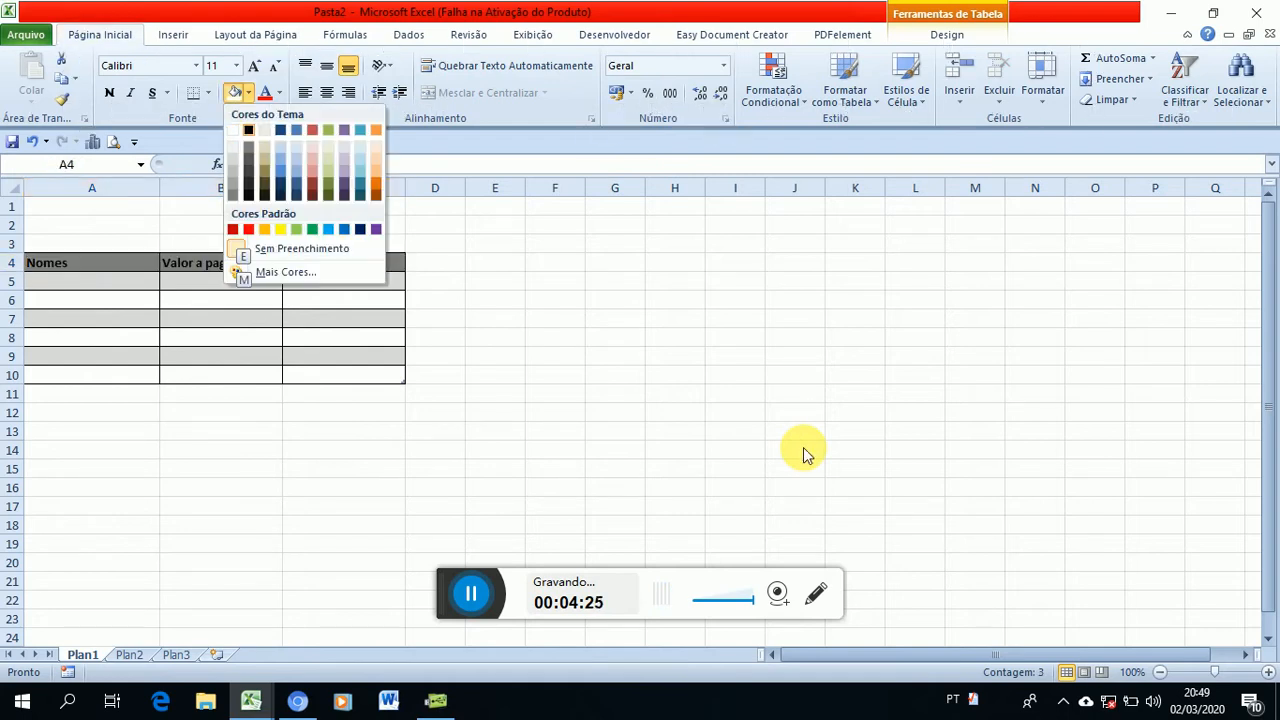
pyautogui.press('Up')
pyautogui.press('Down')
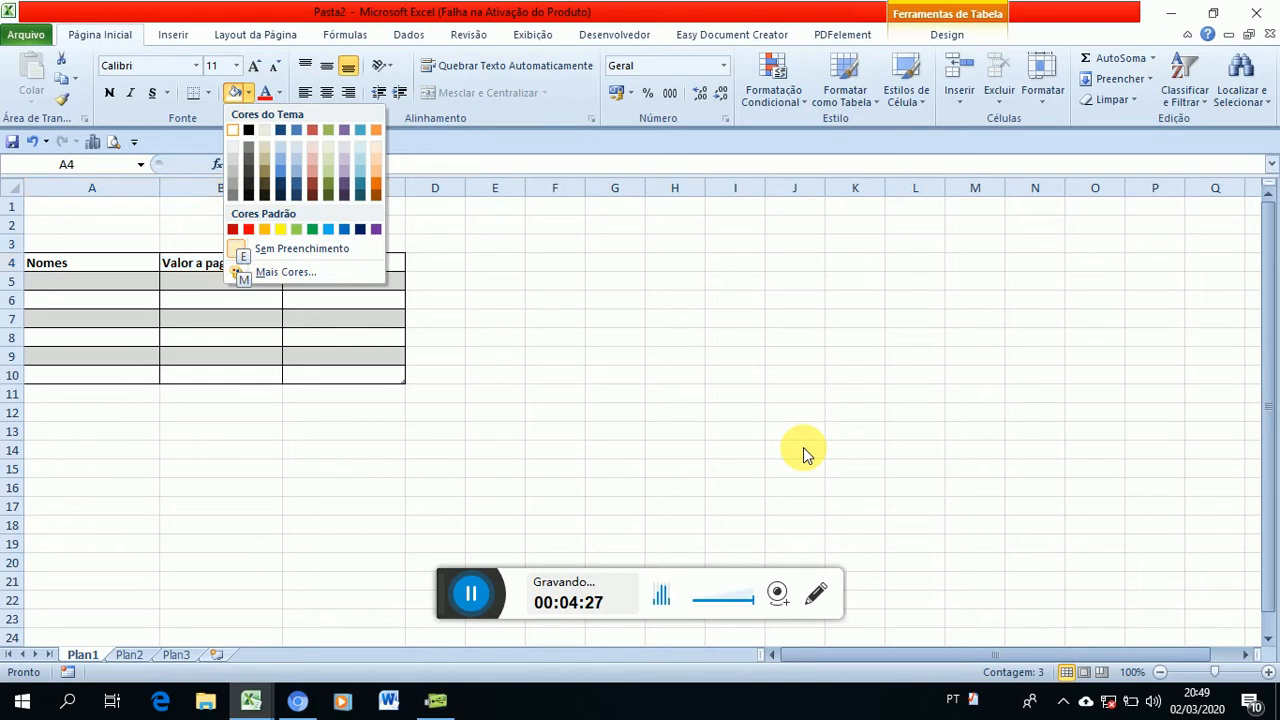
pyautogui.press('Up')
pyautogui.press('Up')
pyautogui.press('Up')
pyautogui.press('Up')
pyautogui.press('Up')
pyautogui.press('Up')
pyautogui.press('Up')
pyautogui.press('Up')
pyautogui.press('Up')
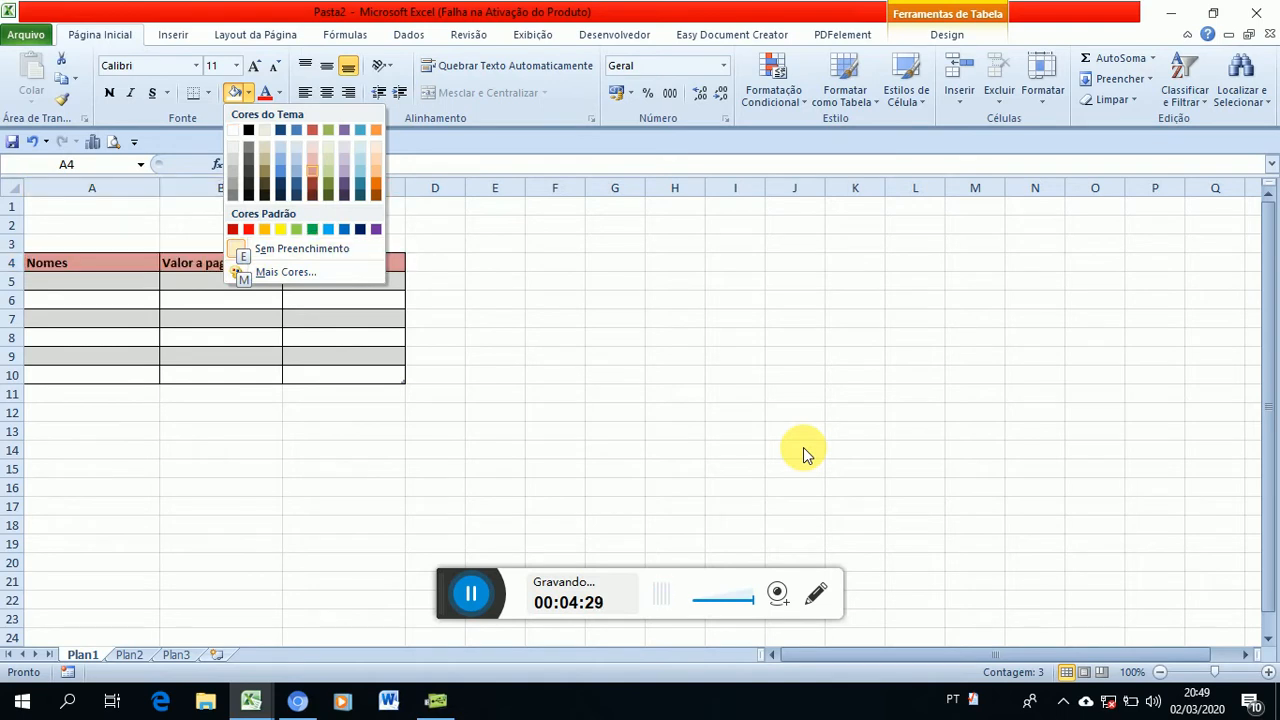
pyautogui.press('Left')
pyautogui.press('Left')
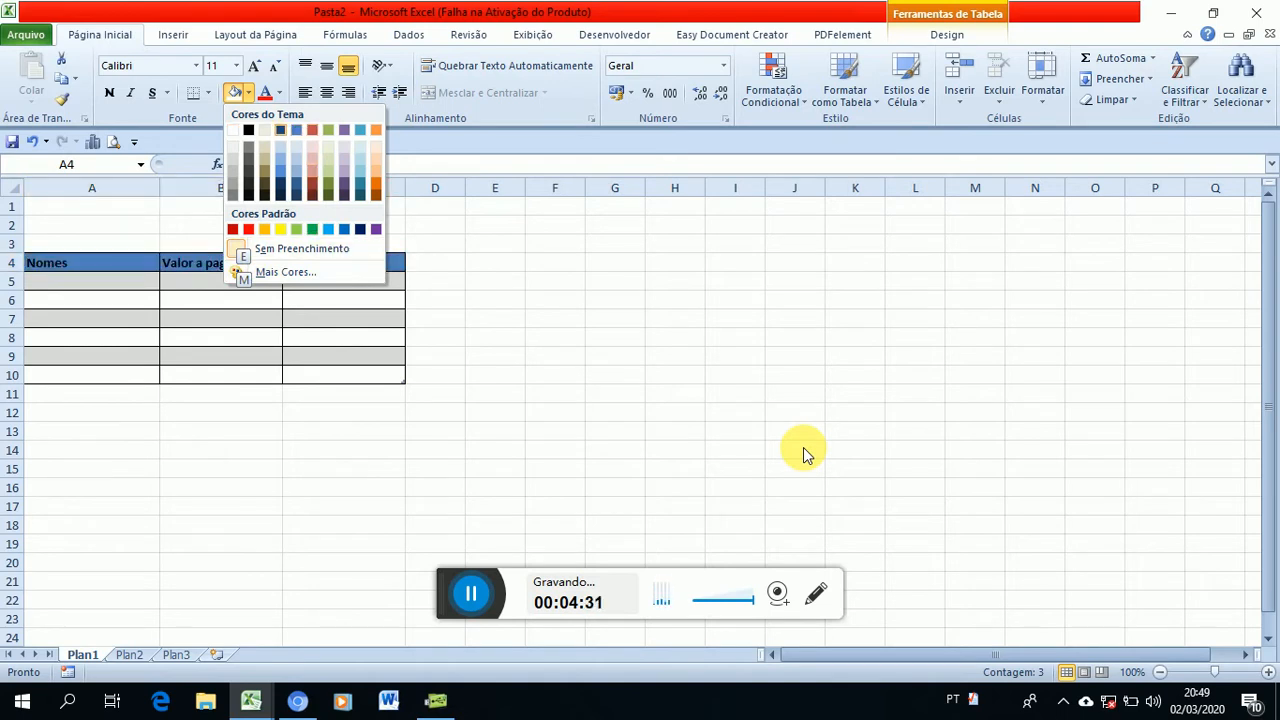
pyautogui.press('Return')
# Center the header texts in A4:C4 horizontally.
pyautogui.press('Down')
pyautogui.press('Up')
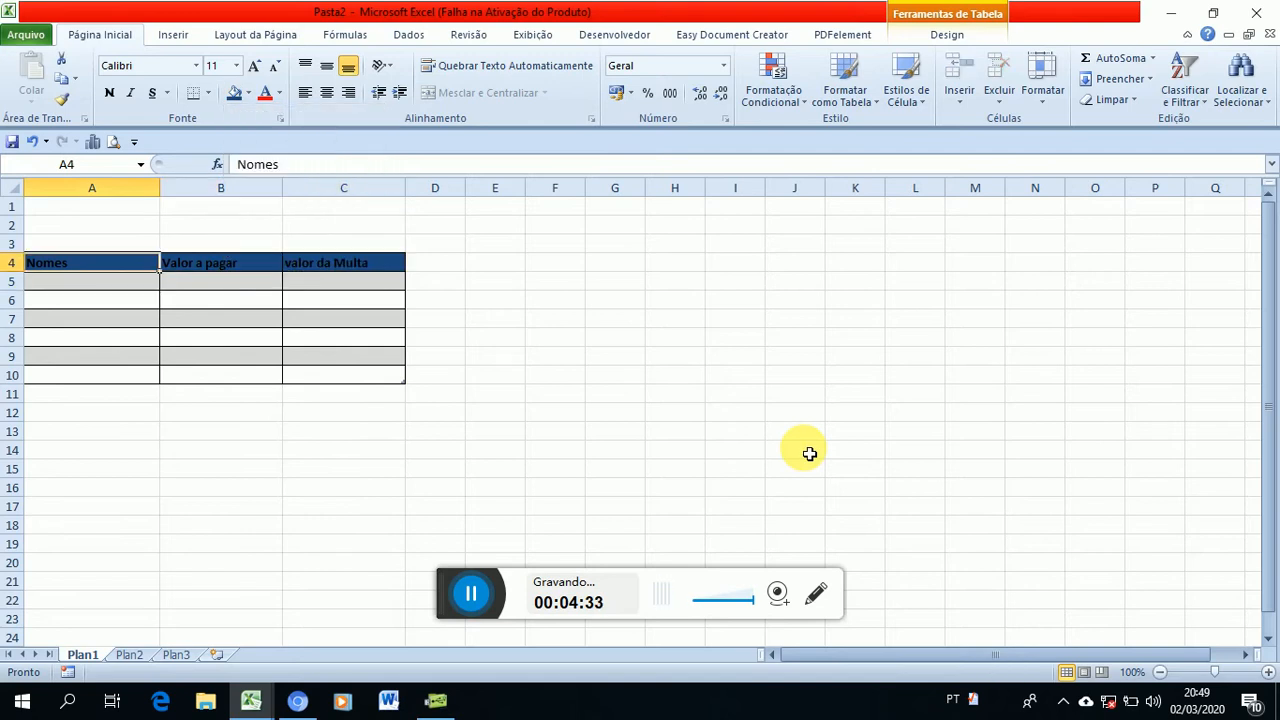
pyautogui.hotkey('shift', 'Right')
pyautogui.hotkey('shift', 'Right')
pyautogui.hotkey('shift', 'Right')
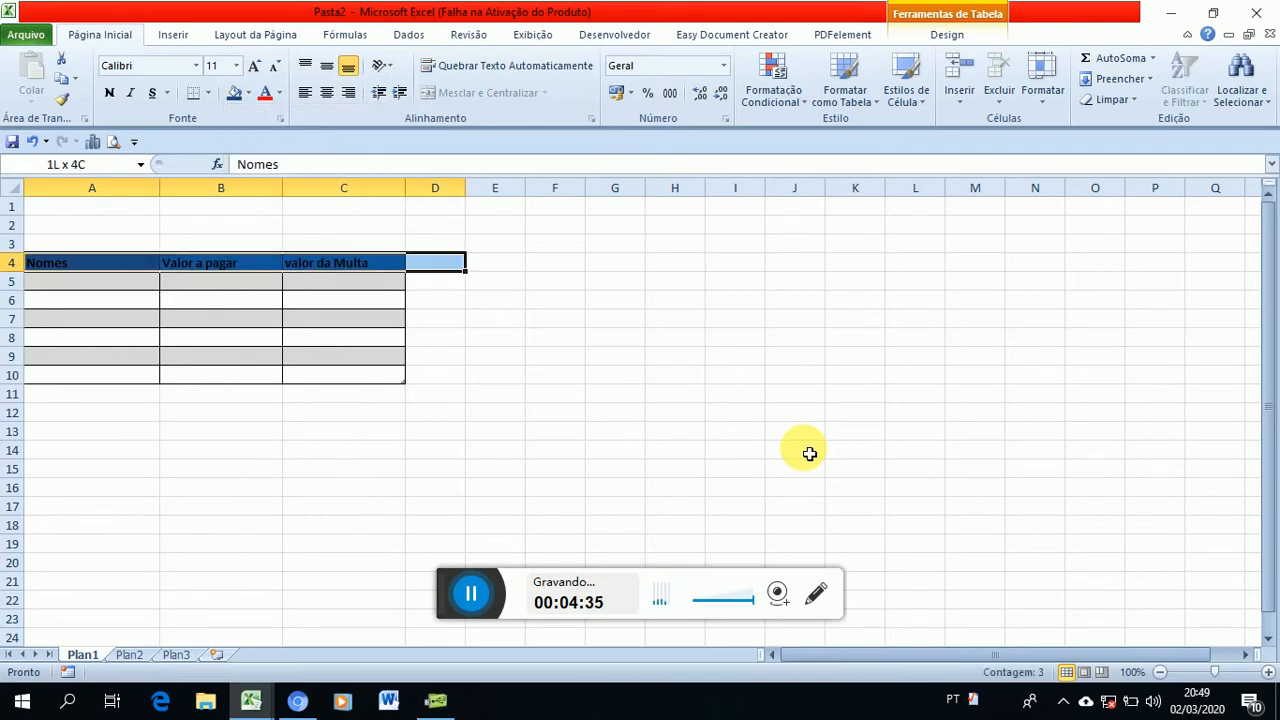
pyautogui.hotkey('shift', 'Left')
pyautogui.press('alt')
pyautogui.press('c')
pyautogui.press('a')
pyautogui.press('c')
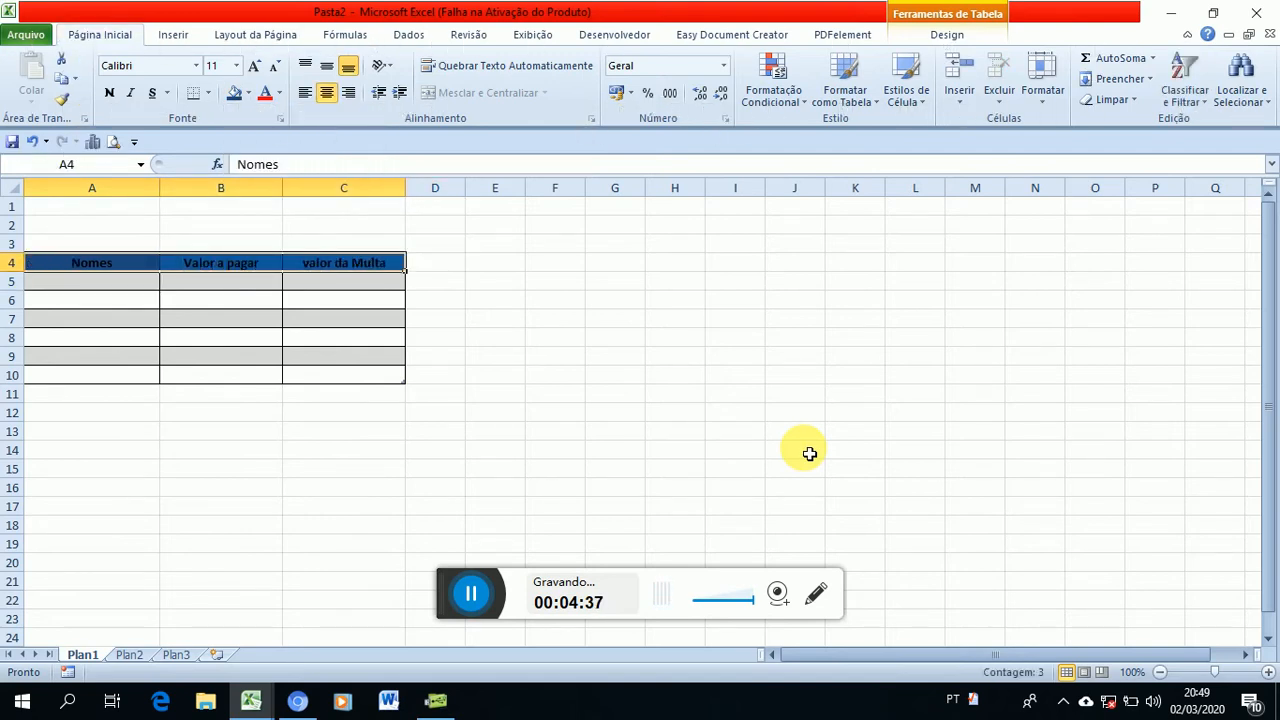
# Enter the first two people's full names in A5 and A6 of the "Nomes" column.
pyautogui.press('Down')
pyautogui.press('Down')
pyautogui.press('Down')
pyautogui.press('Up')
pyautogui.press('Up')
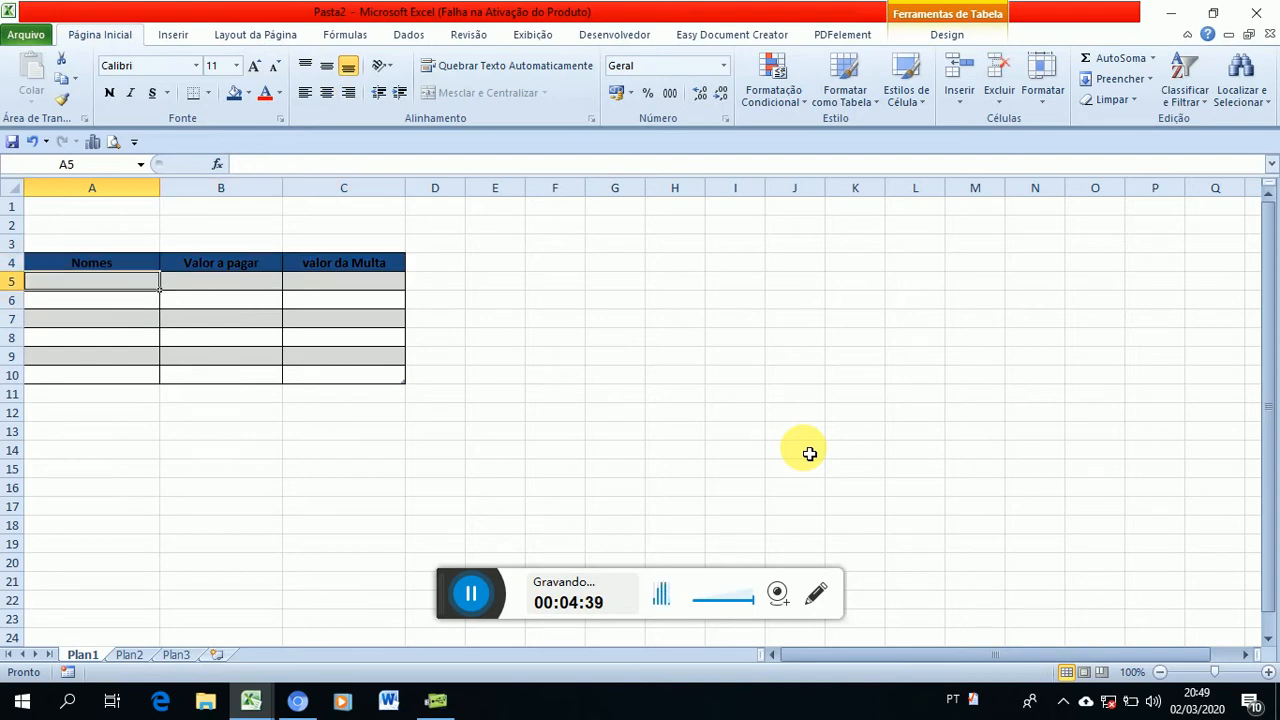
pyautogui.write('M')
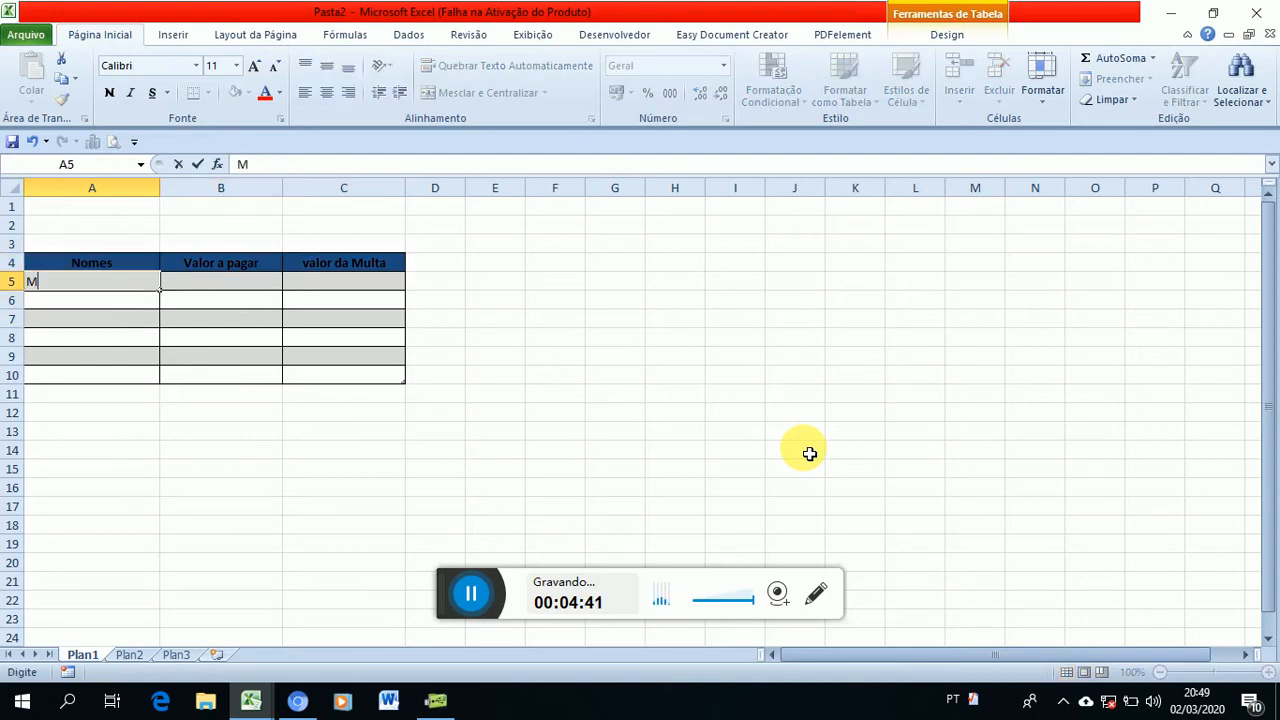
pyautogui.write('arcos Paulo')
pyautogui.press('Return')
pyautogui.write('Andre')
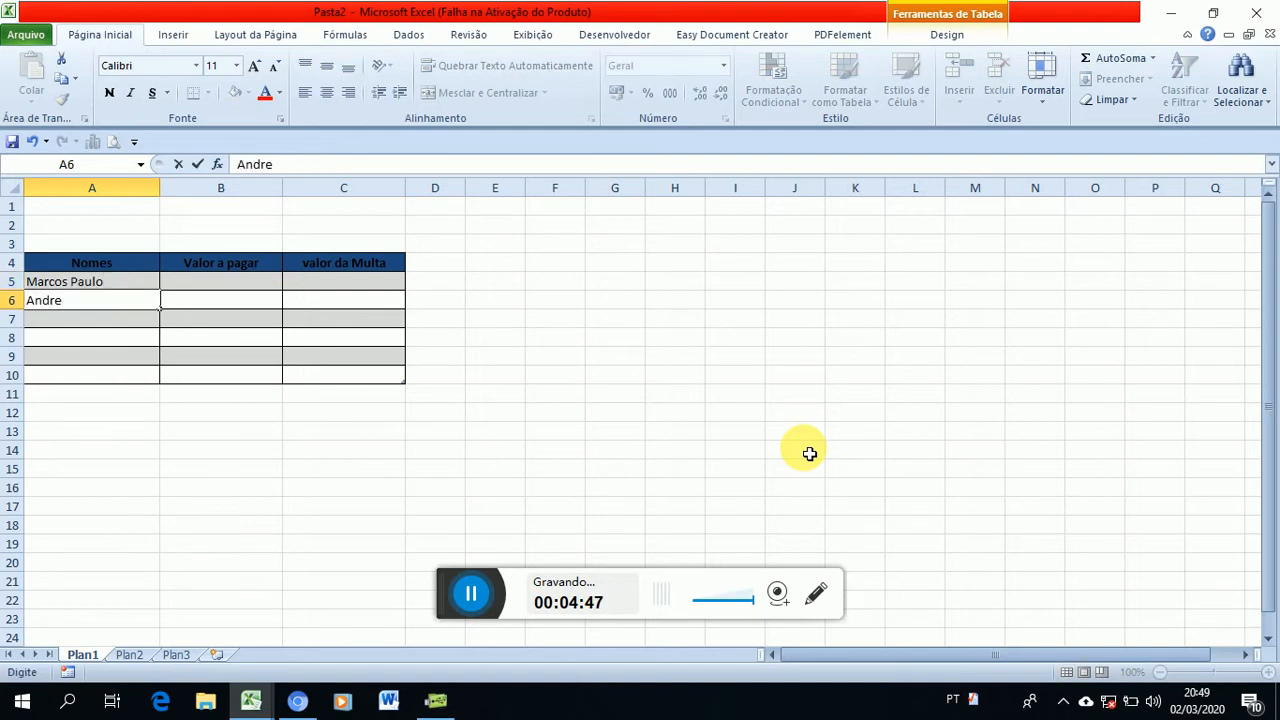
pyautogui.press('BackSpace')
pyautogui.write('é Carlos')
pyautogui.press('Return')
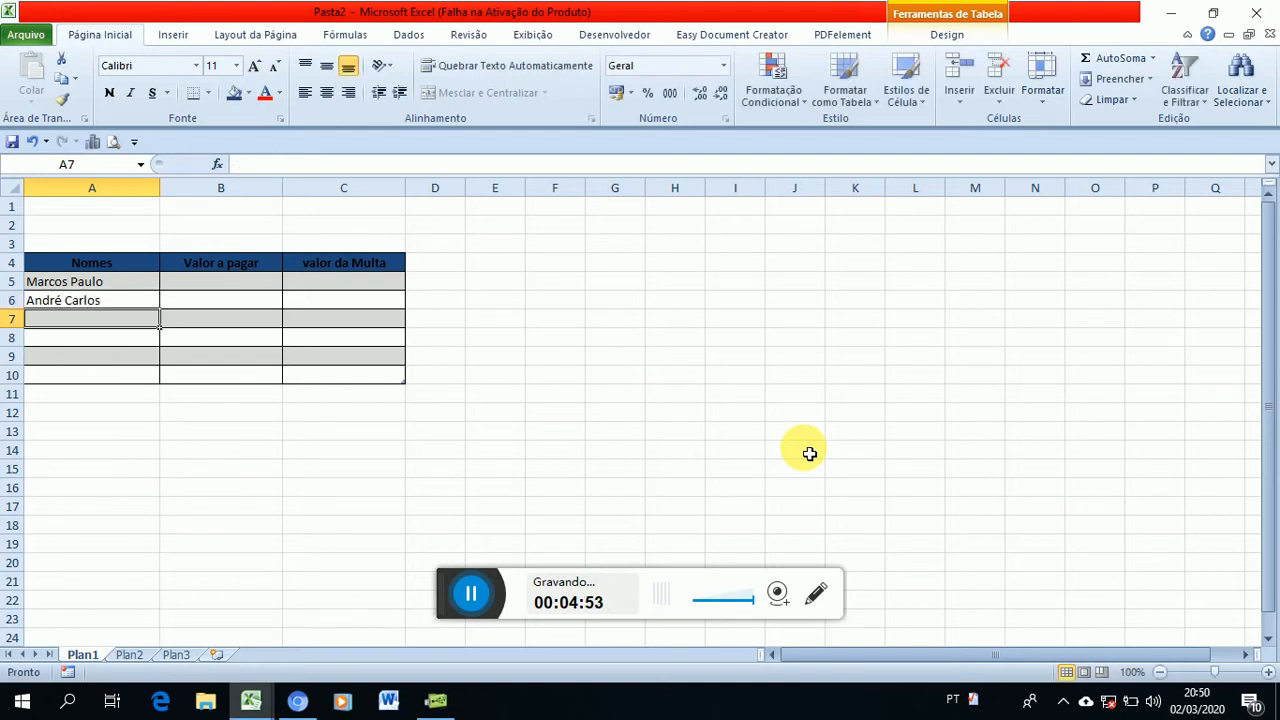
# Enter the third and fourth people's full names in A7 and A8.
pyautogui.write('FR')
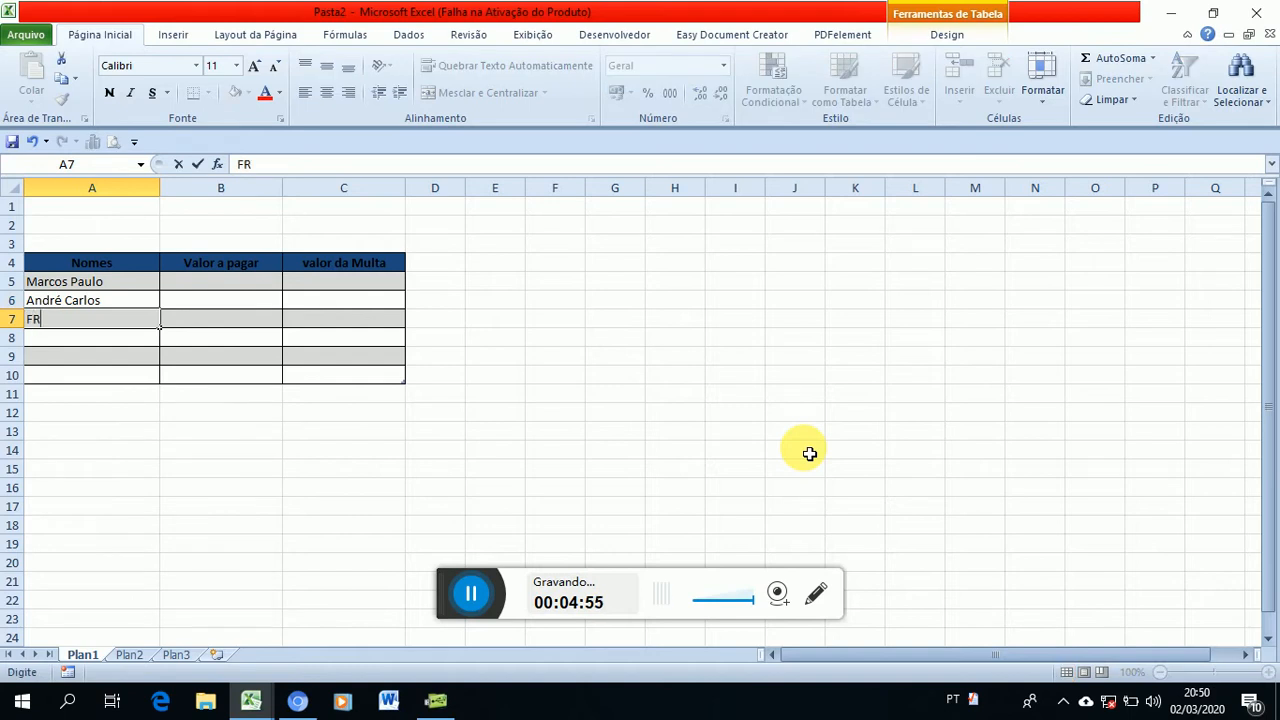
pyautogui.press('BackSpace')
pyautogui.write('ernando')
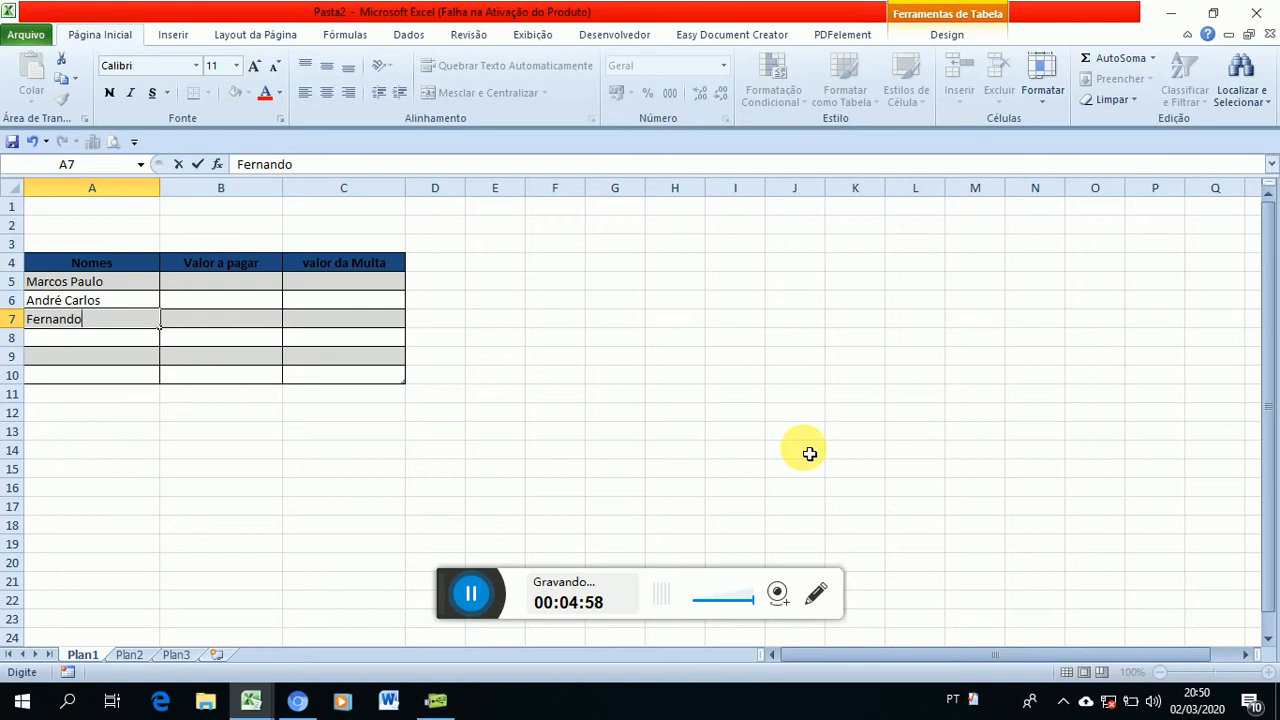
pyautogui.write(' Go')
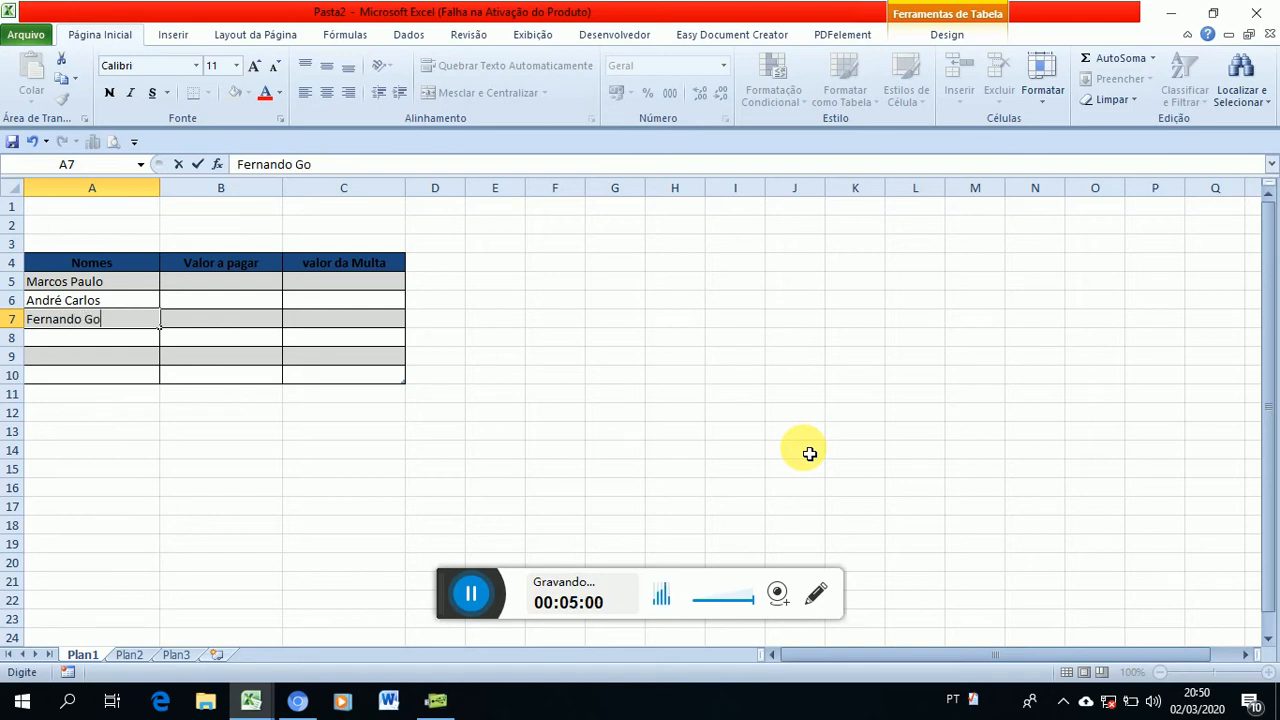
pyautogui.write('mes')
pyautogui.press('Return')
pyautogui.write('AS')
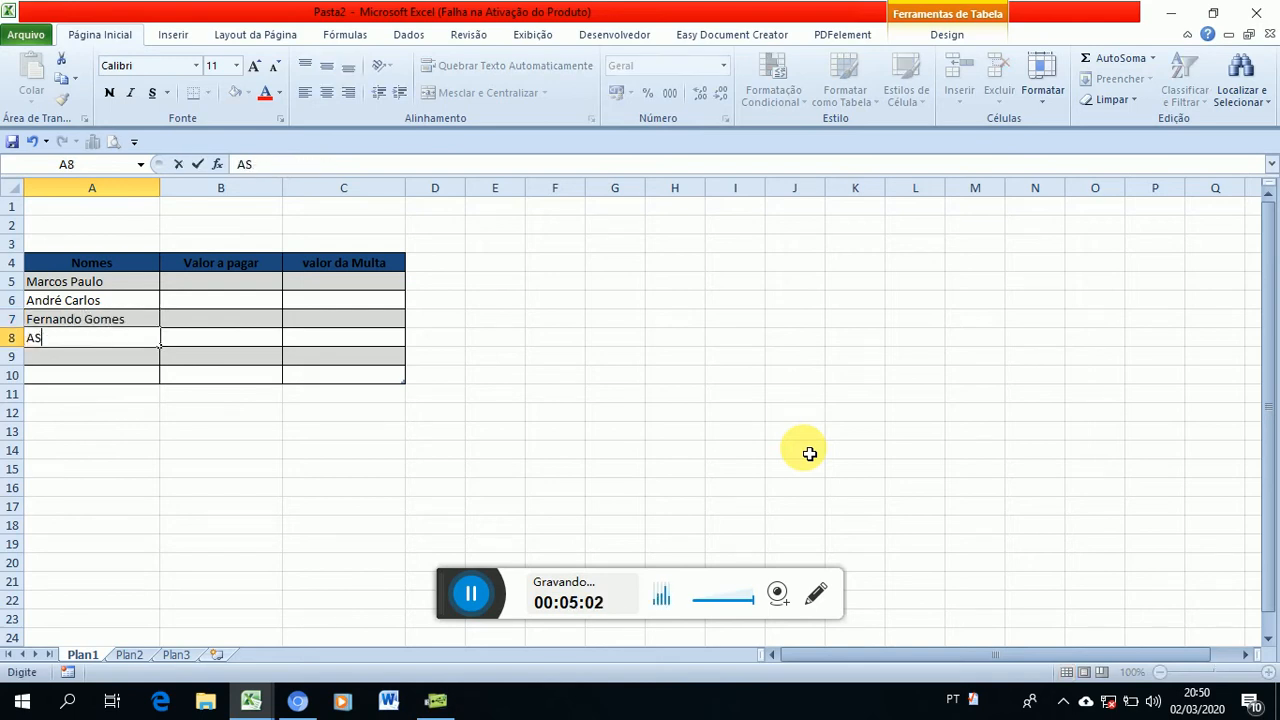
pyautogui.write('s')
pyautogui.press('BackSpace')
pyautogui.press('BackSpace')
pyautogui.write('ssunç')
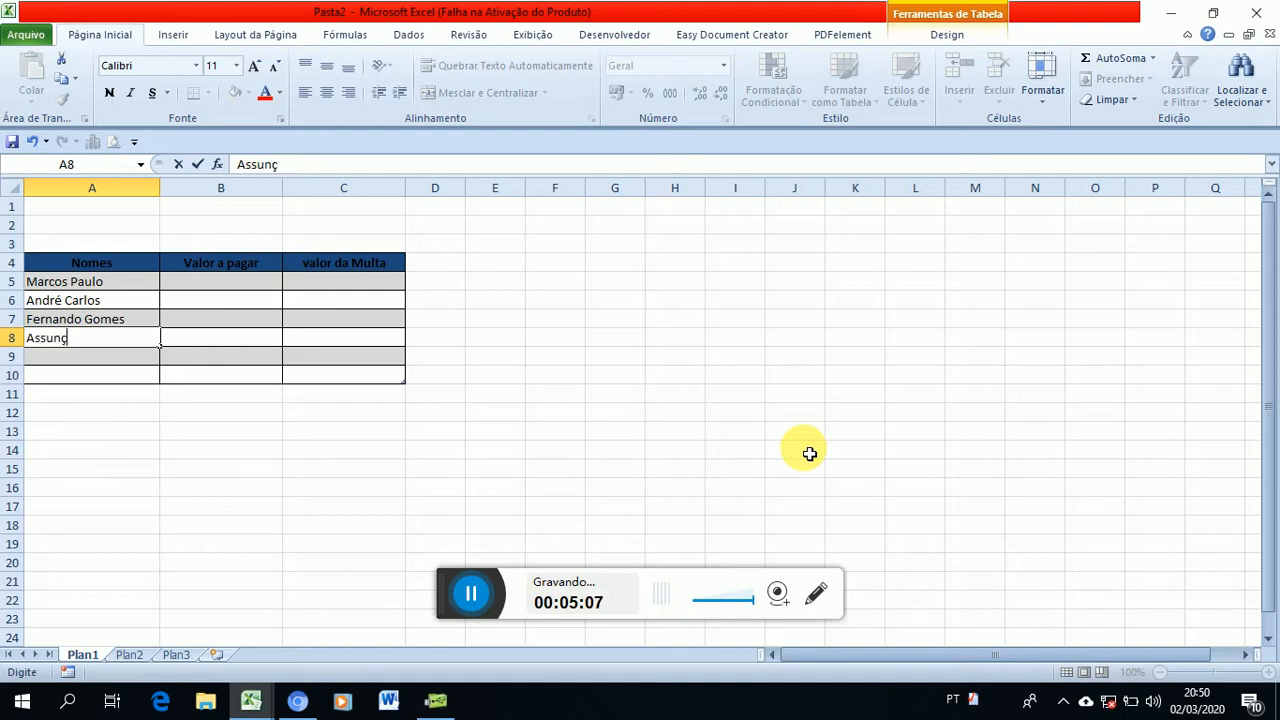
pyautogui.write('ão Gomes')
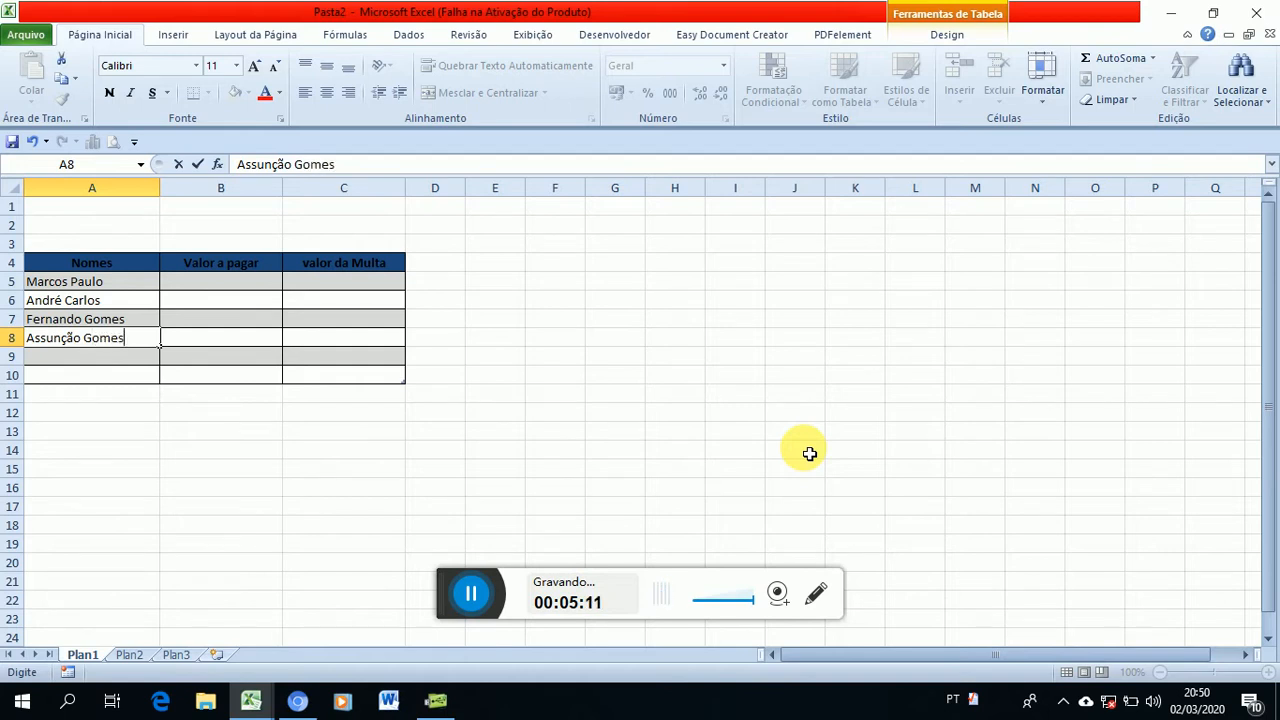
pyautogui.press('Return')
# Enter the fifth and sixth people's full names in A9 and A10.
pyautogui.write('J')
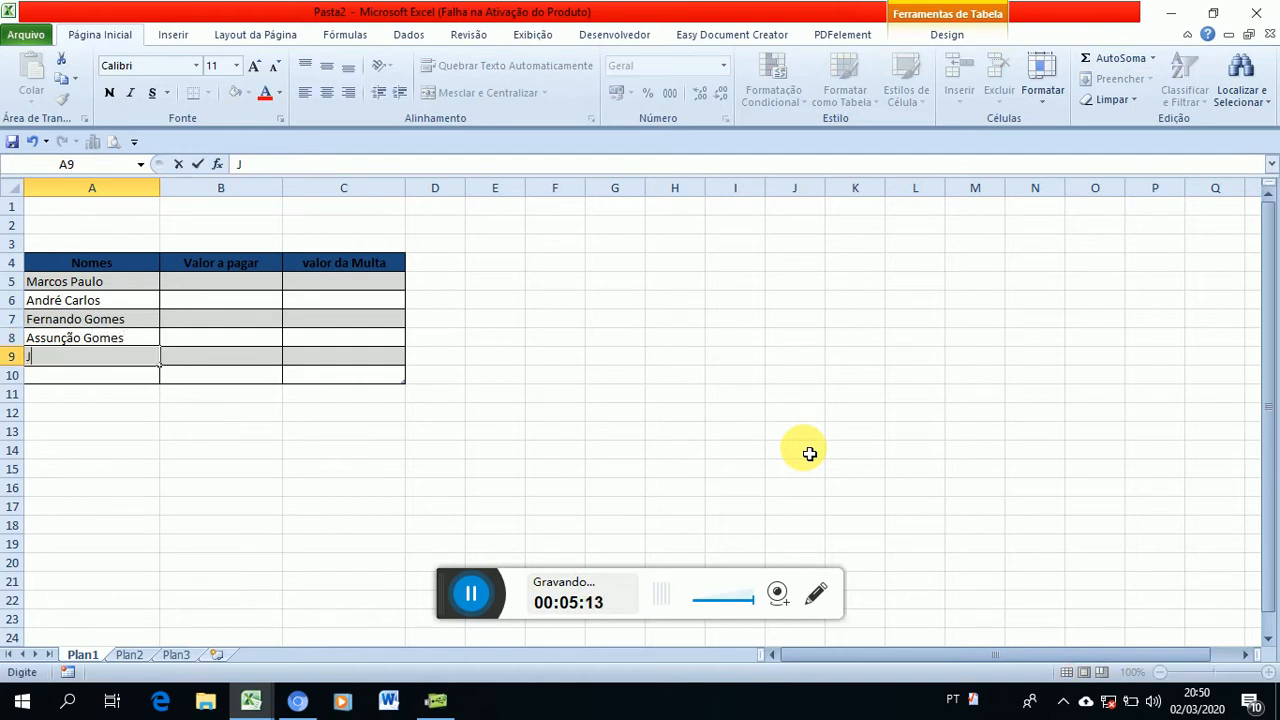
pyautogui.write('úlio Sebo')
pyautogui.press('Return')
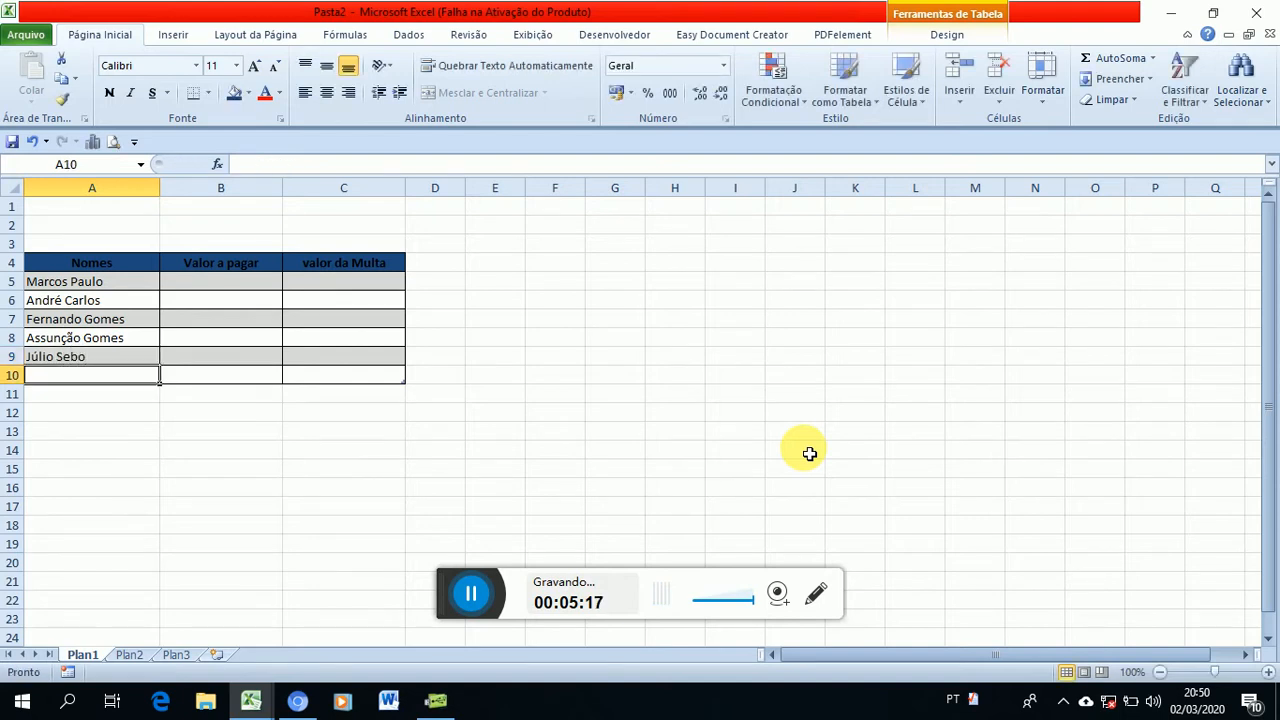
pyautogui.write('Nilt')
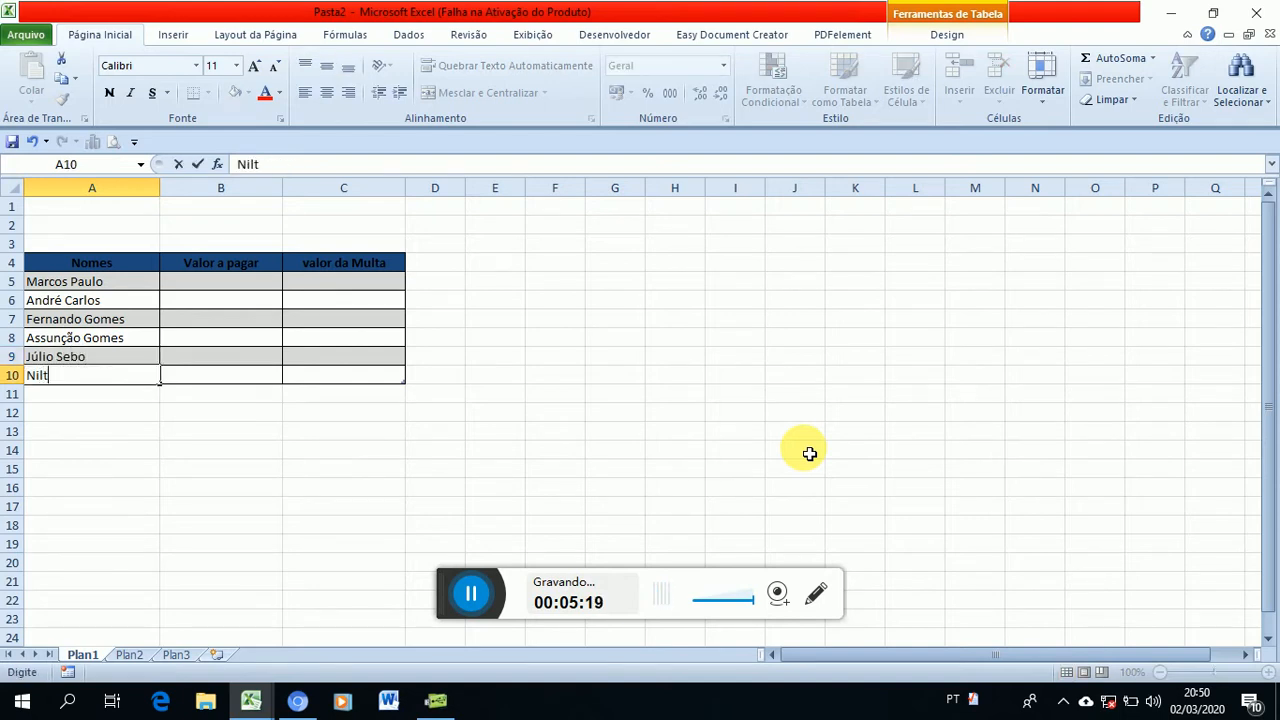
pyautogui.write('on João')
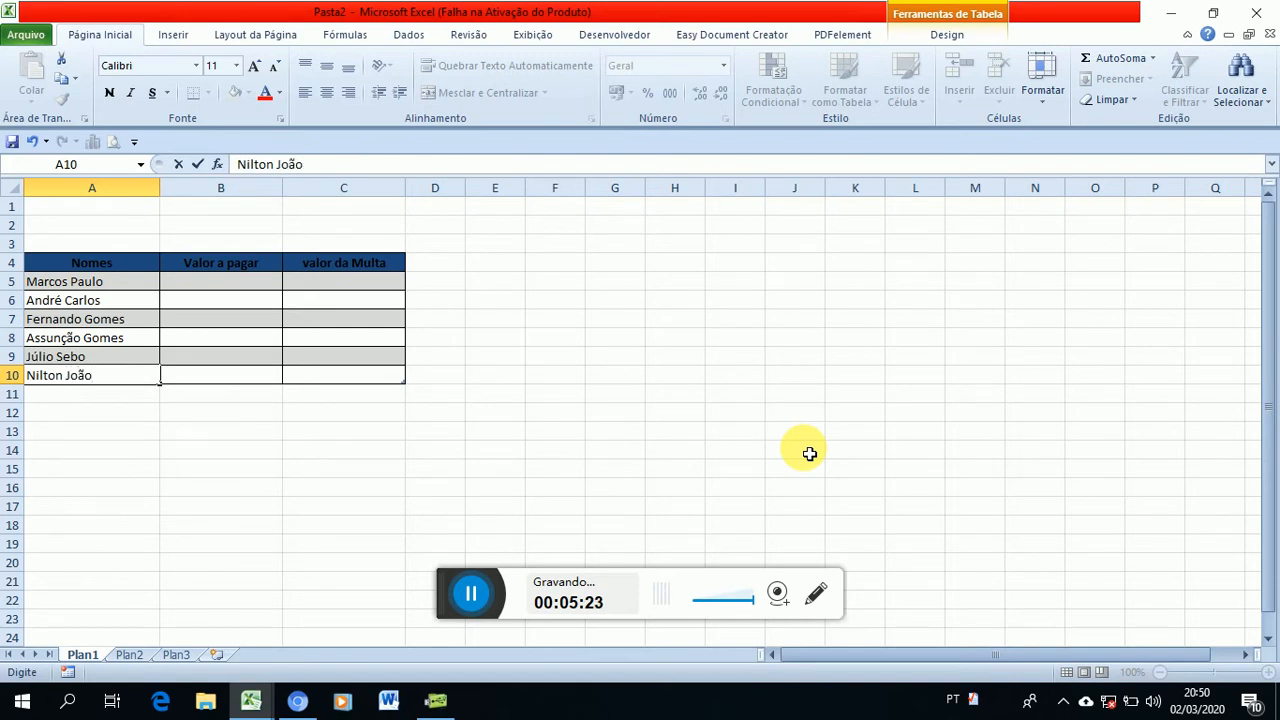
pyautogui.press('Return')
pyautogui.press('Up')
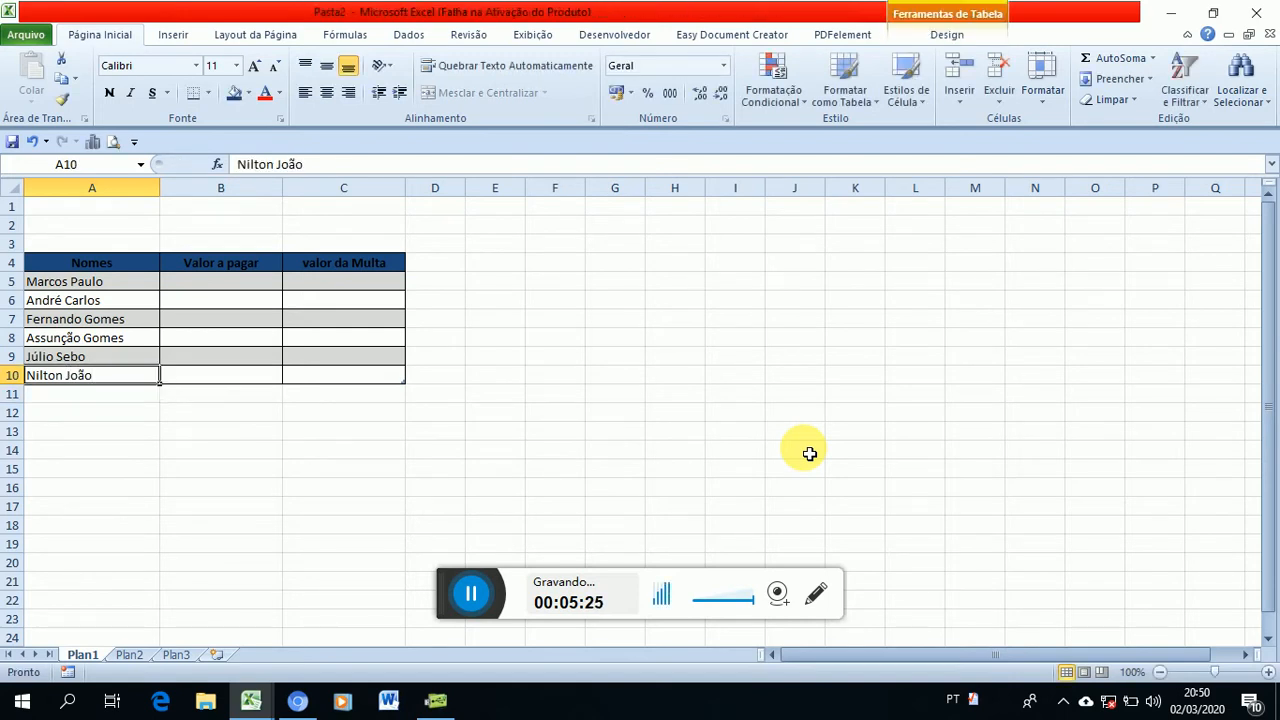
# Apply thin outline and inside borders to the empty cells A11:C14 below the table.
pyautogui.press('Down')
pyautogui.hotkey('shift', 'Right')
pyautogui.hotkey('shift', 'Right')
pyautogui.hotkey('shift', 'Down')
pyautogui.hotkey('shift', 'Down')
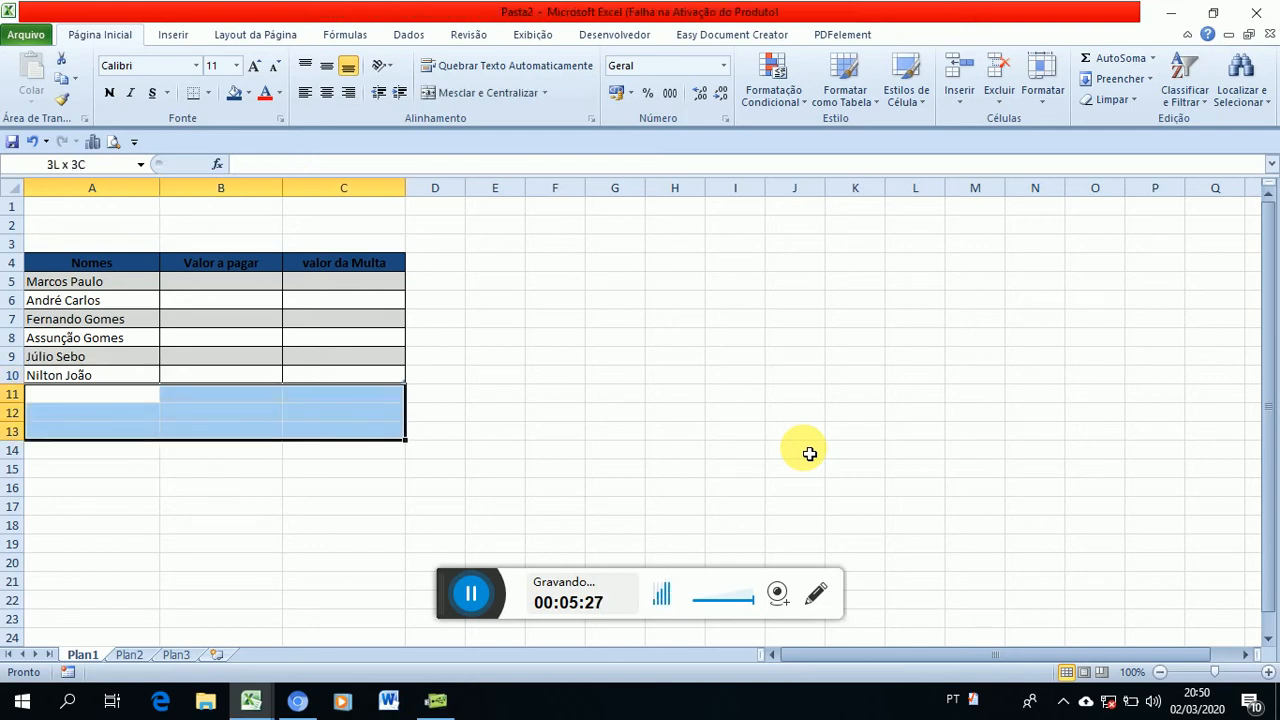
pyautogui.hotkey('shift', 'Down')
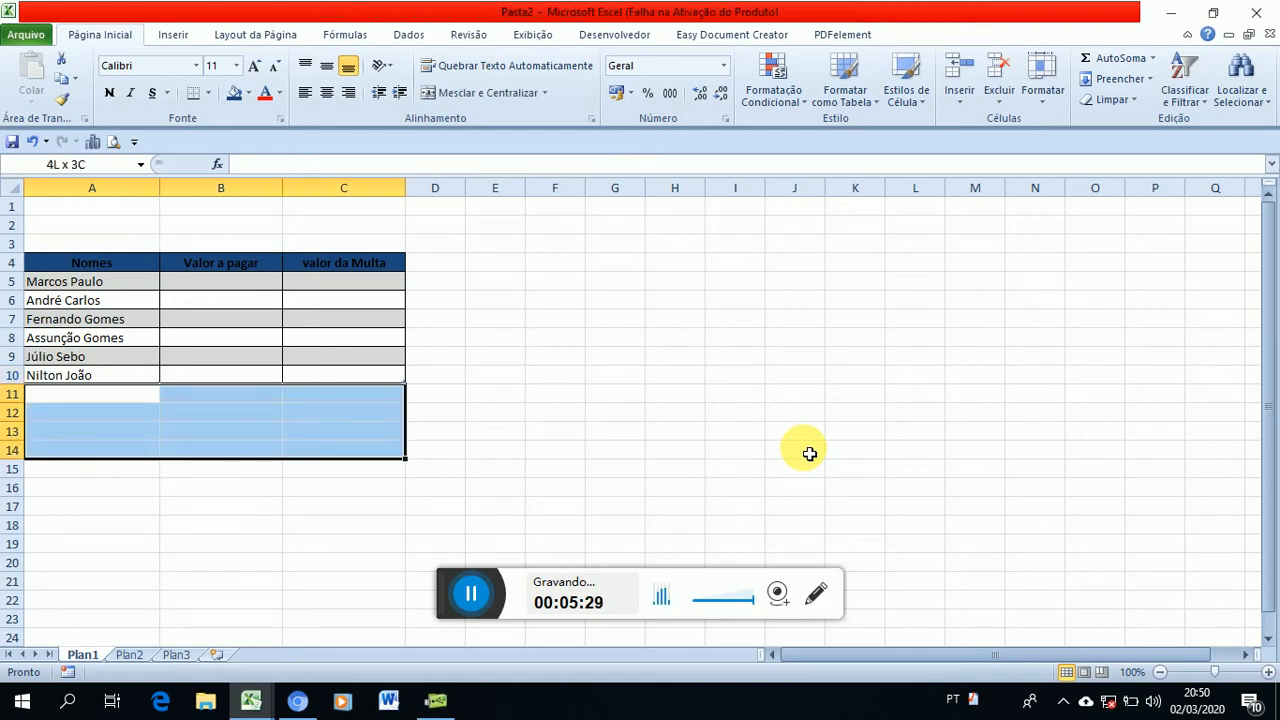
pyautogui.hotkey('ctrl', '1')
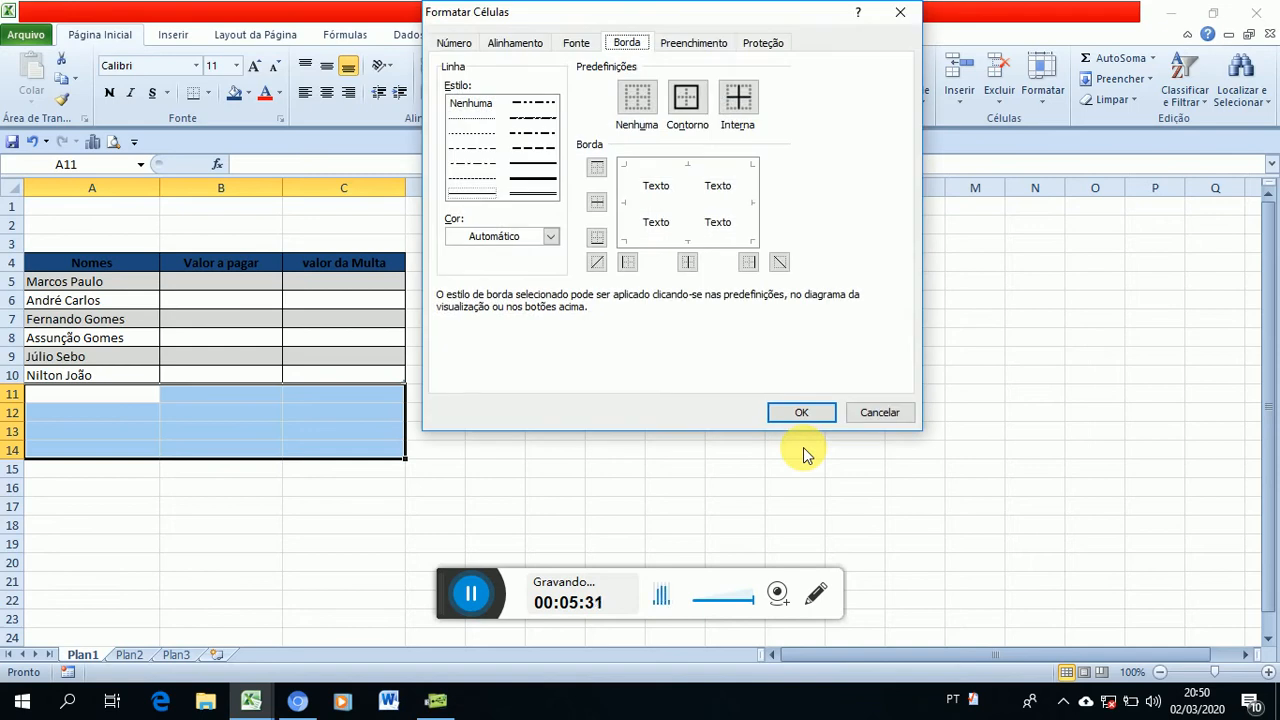
pyautogui.press('Tab')
pyautogui.press('Tab')
pyautogui.press('Tab')
pyautogui.press('Tab')
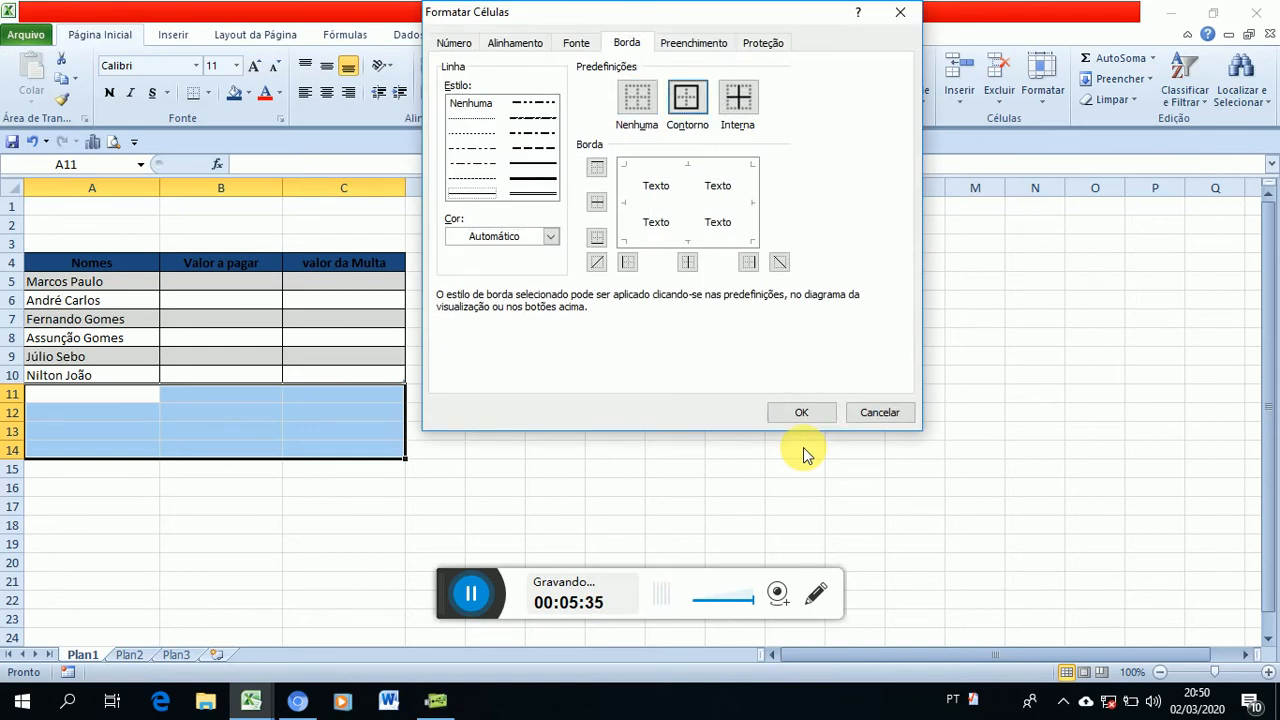
pyautogui.press('space')
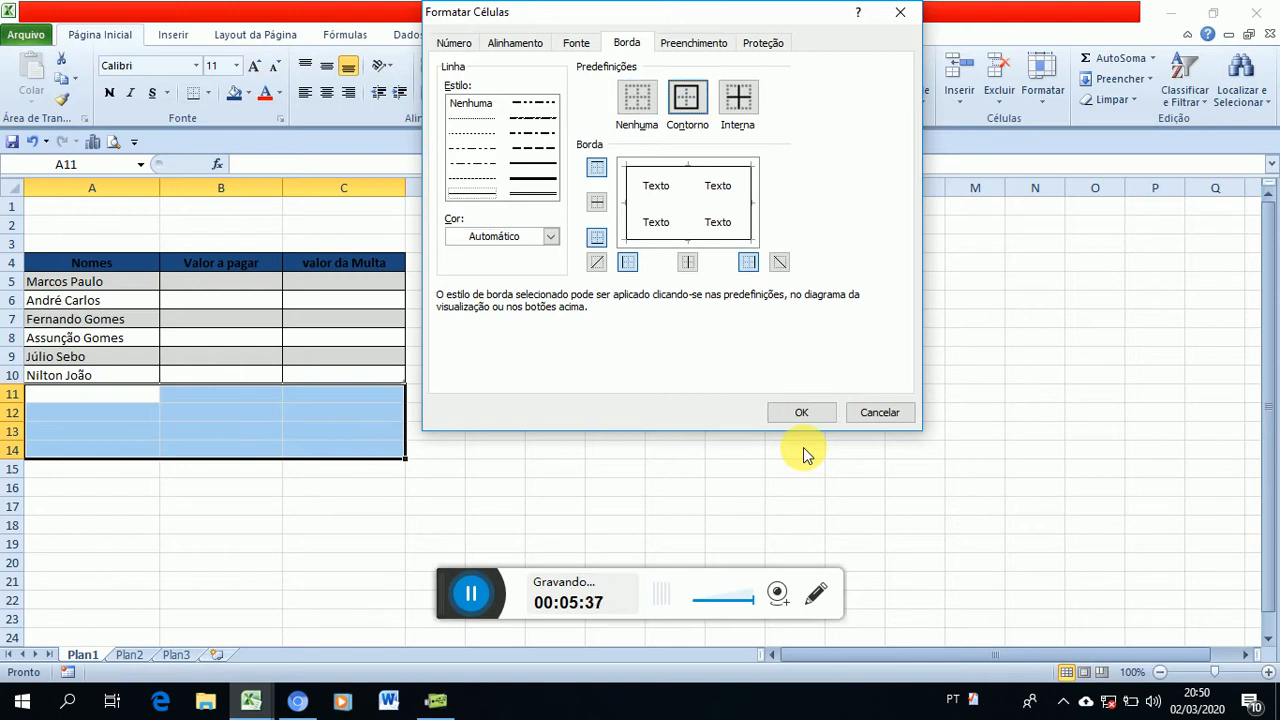
pyautogui.press('Tab')
pyautogui.press('space')
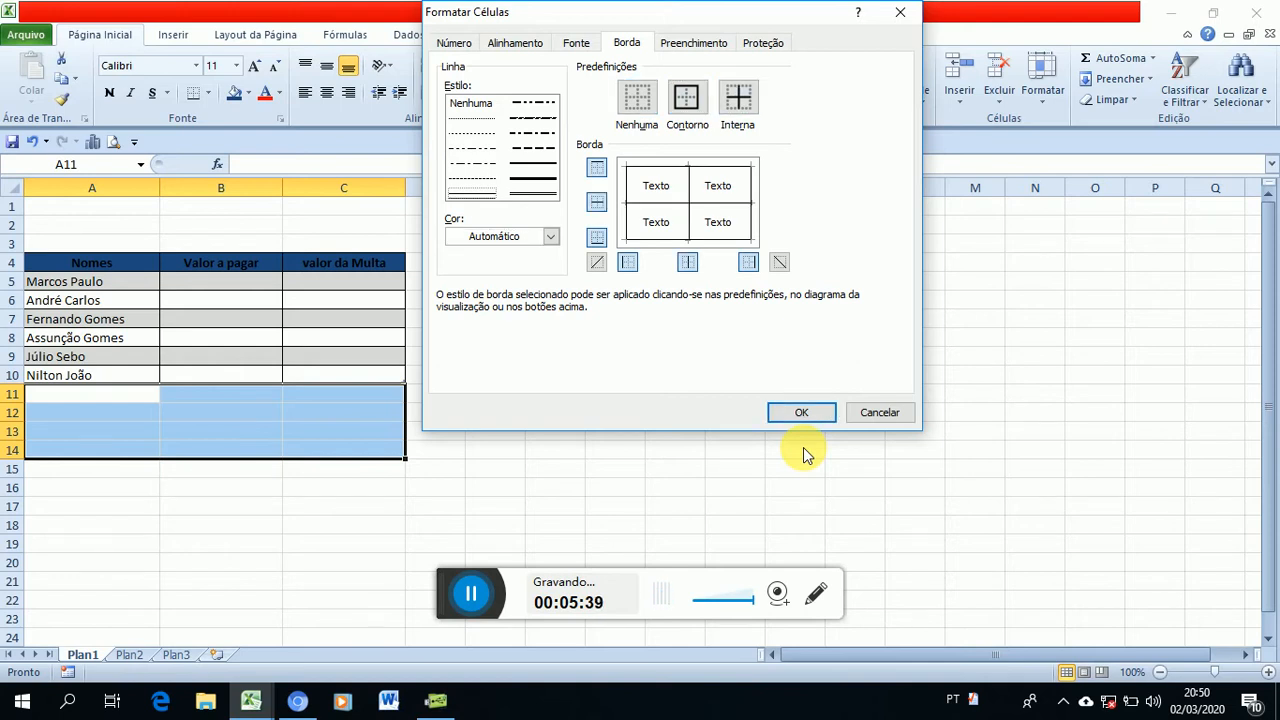
pyautogui.press('Tab')
pyautogui.press('Tab')
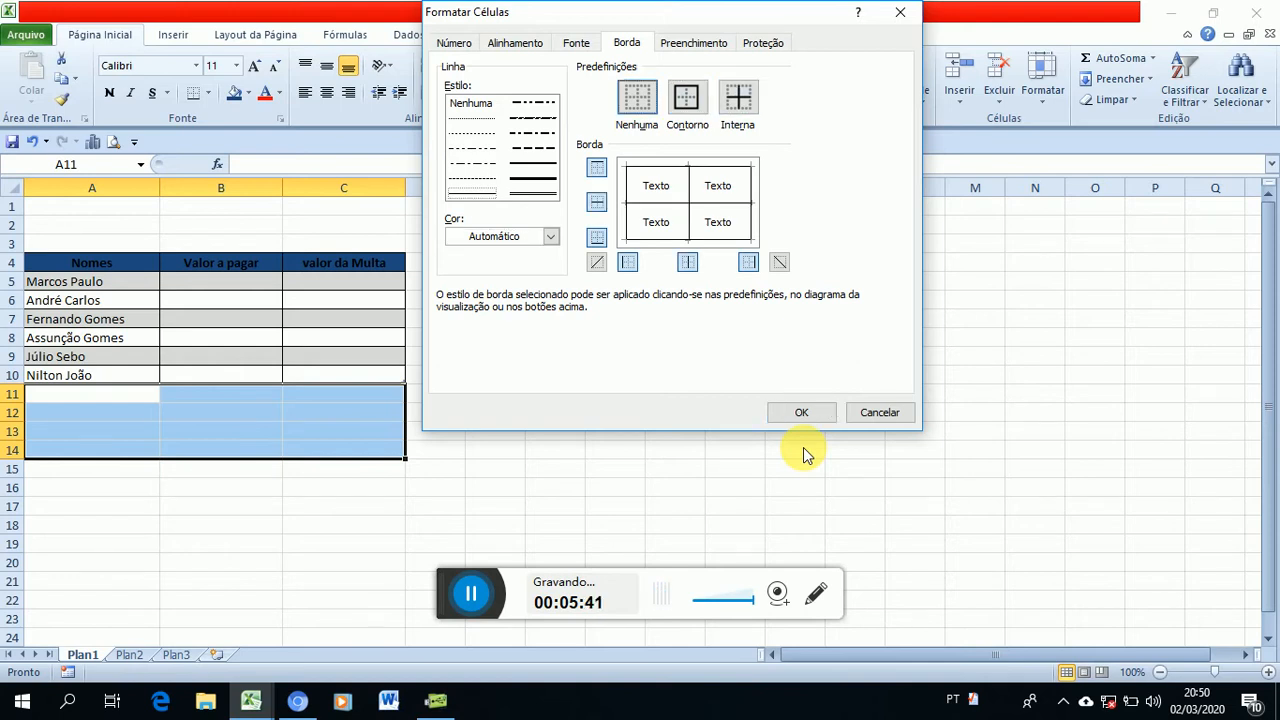
pyautogui.hotkey('shift', 'Tab')
pyautogui.hotkey('shift', 'Tab')
pyautogui.press('Return')
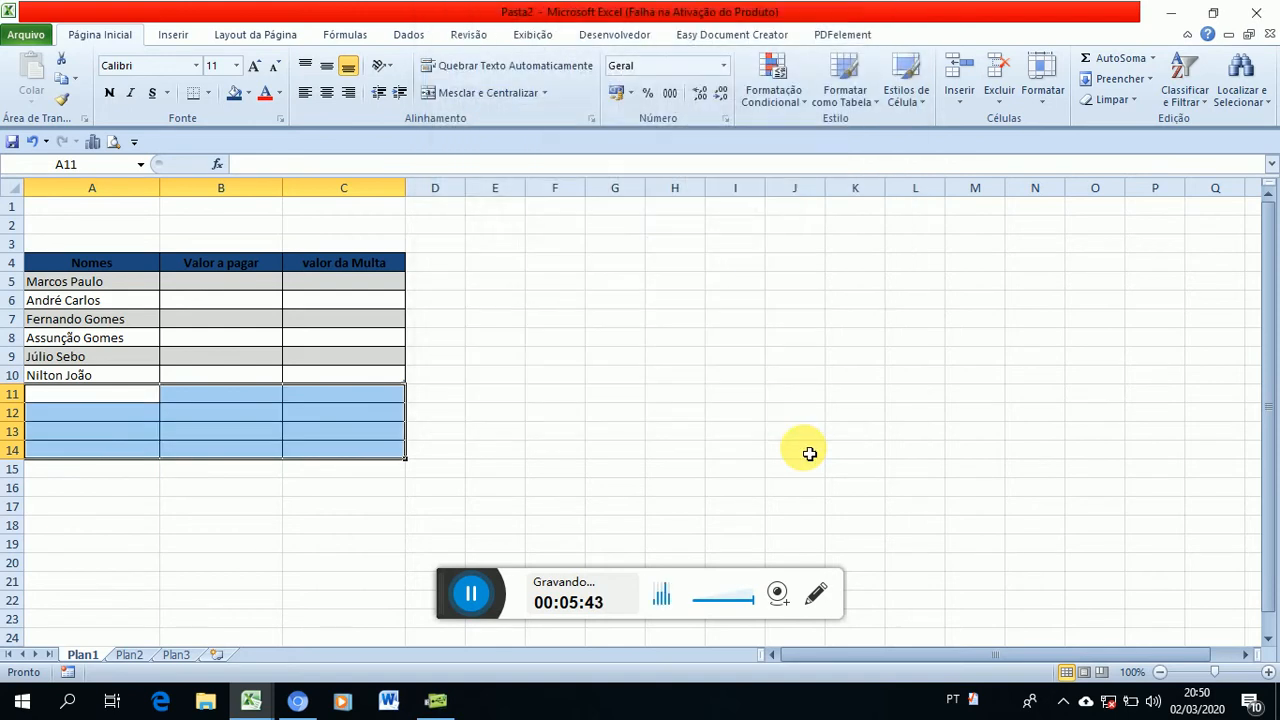
# Enter the seventh and eighth people's full names in A11 and A12 of the "Nomes" column.
pyautogui.press('Down')
pyautogui.press('Up')
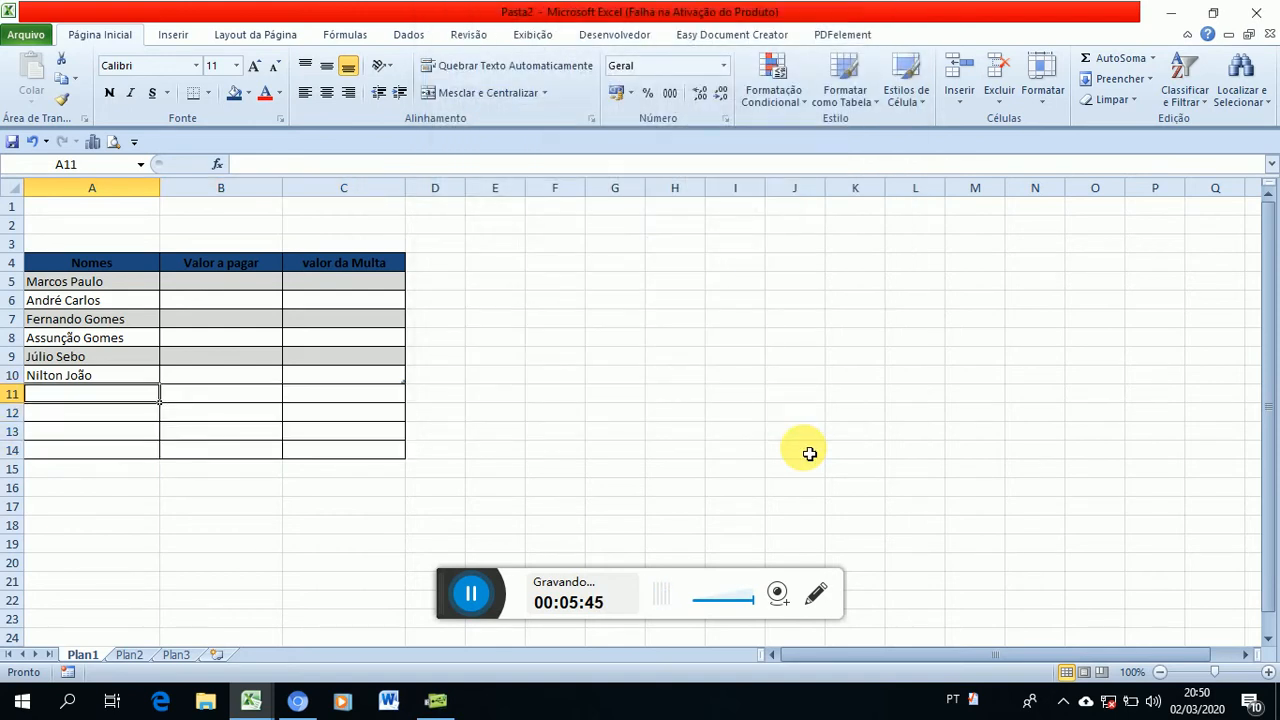
pyautogui.write('Marcos ')
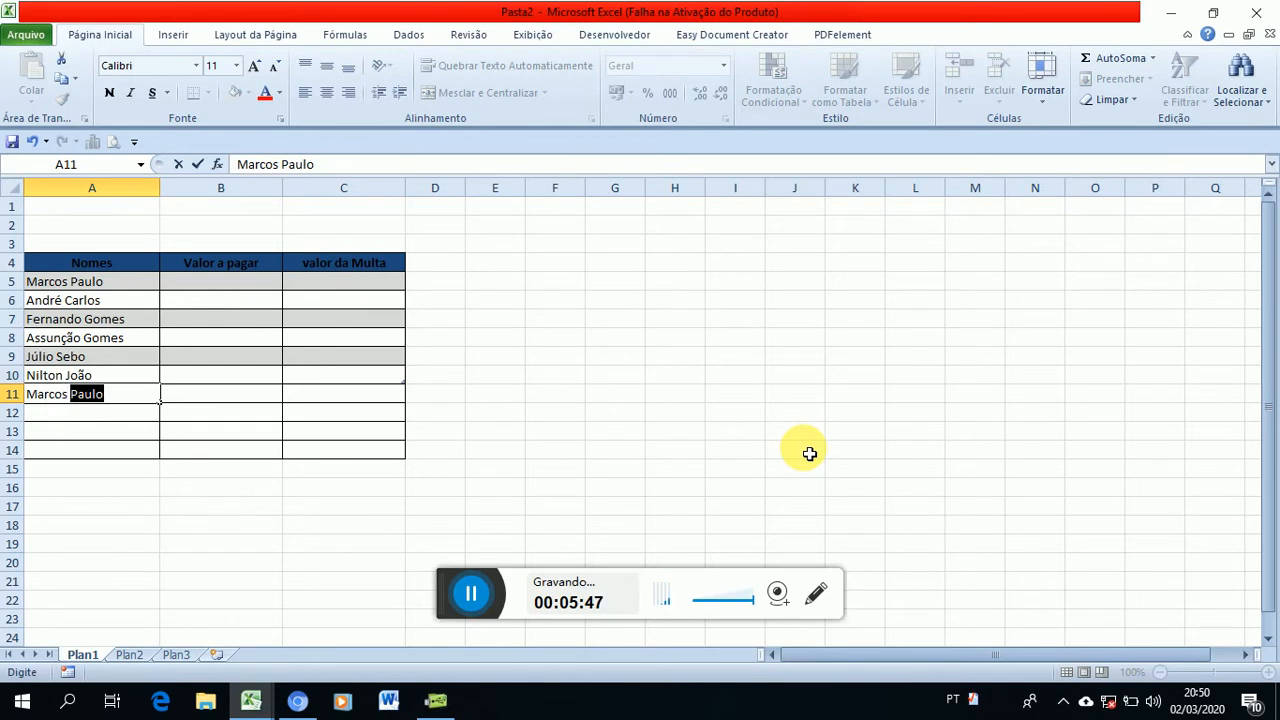
pyautogui.write('S')
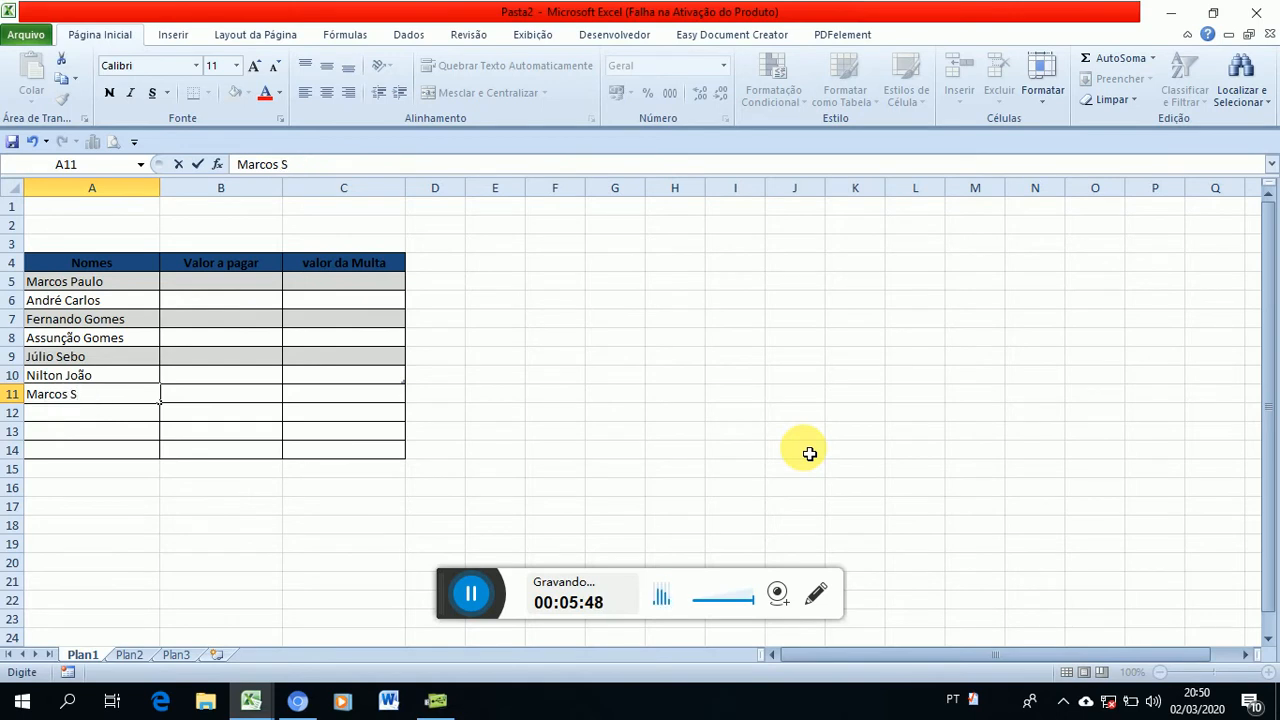
pyautogui.write('amuel')
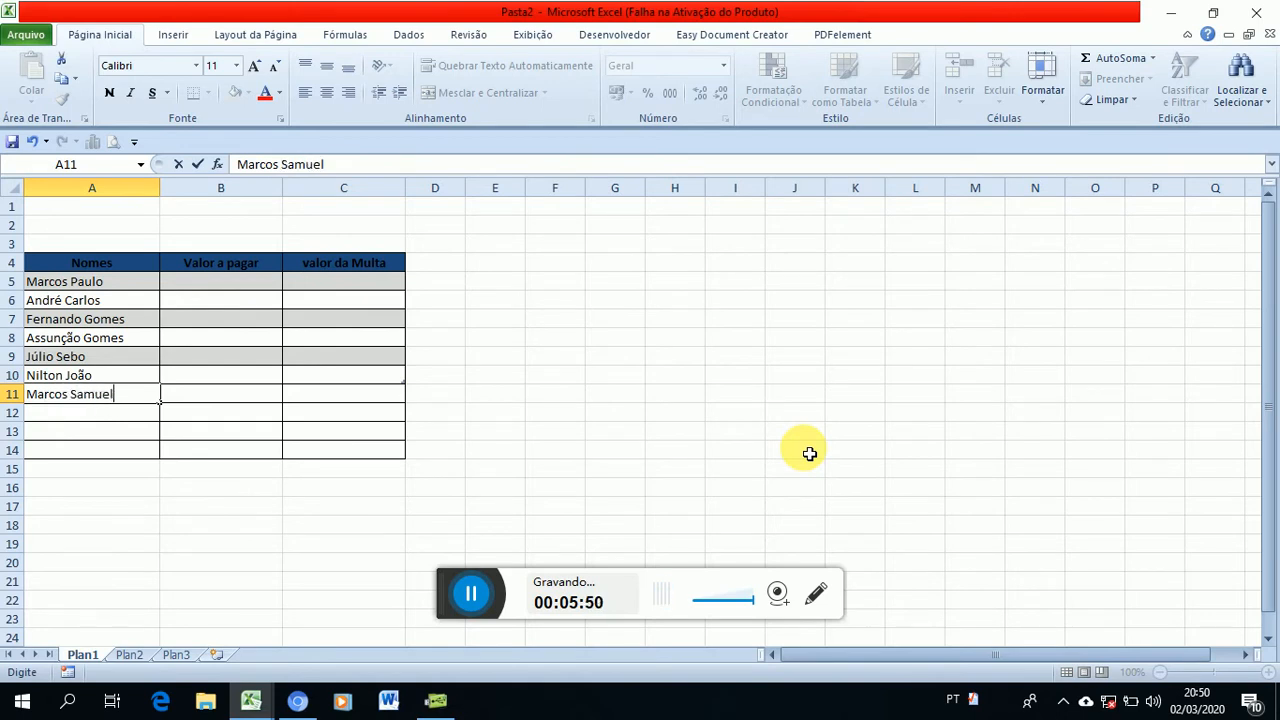
pyautogui.press('Return')
pyautogui.write('Edua')
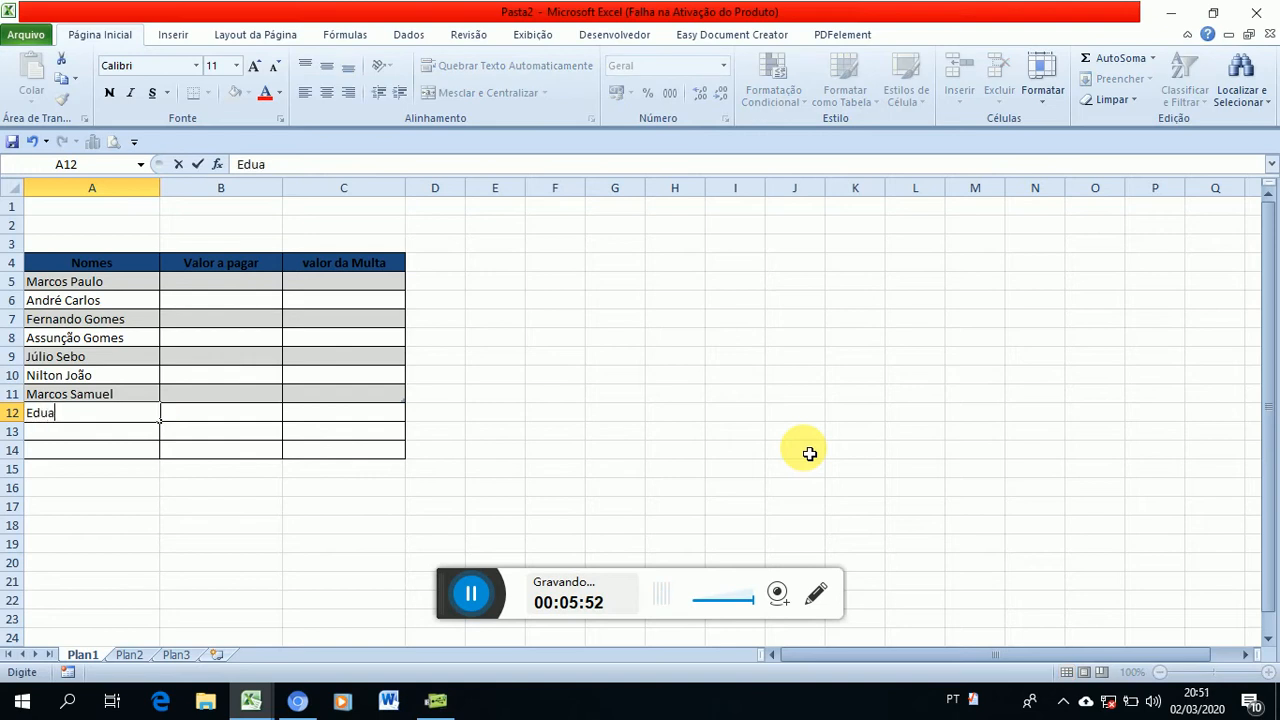
pyautogui.write('rdo G')
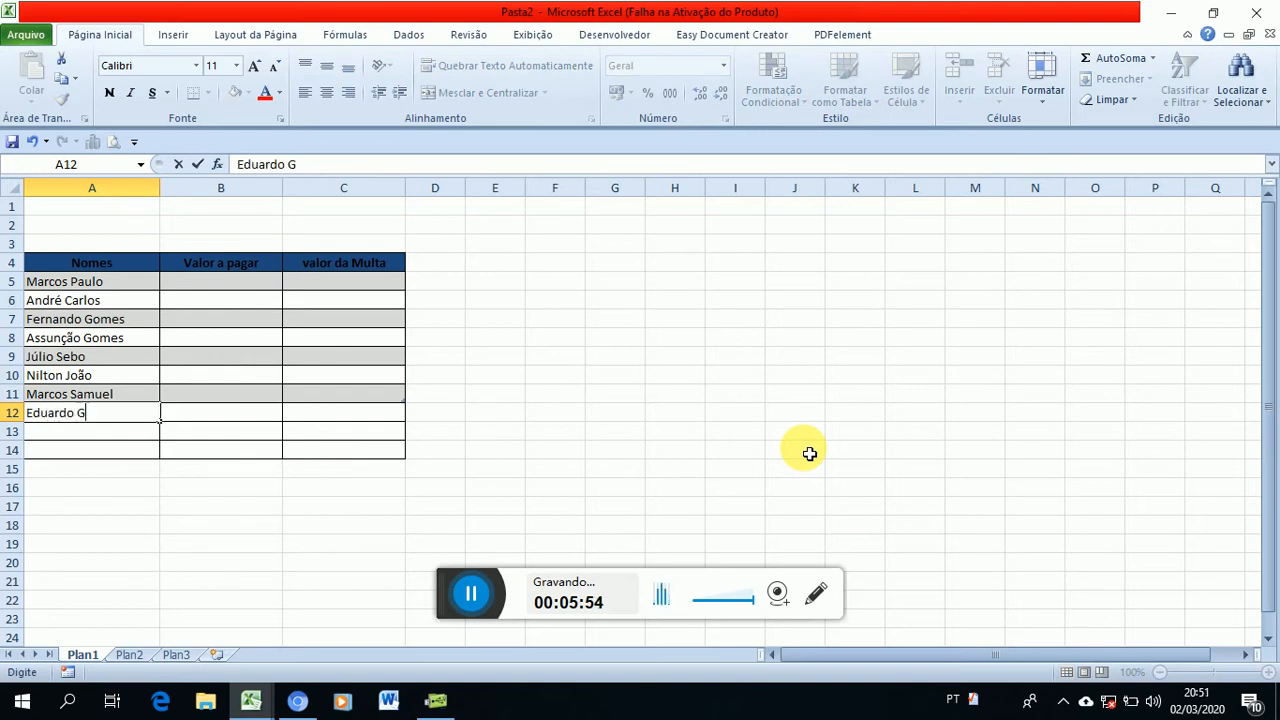
pyautogui.write('omes')
pyautogui.press('Return')
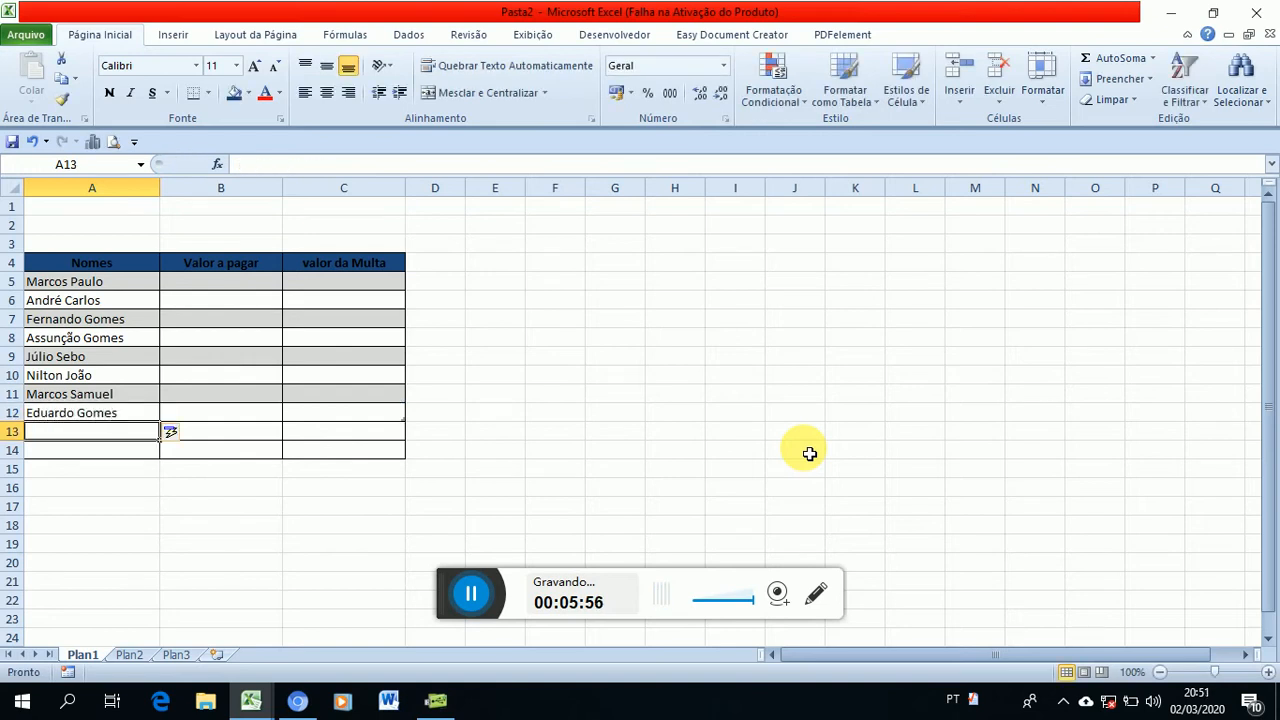
# Enter the ninth and tenth people's full names in A13 and A14.
pyautogui.write('F')
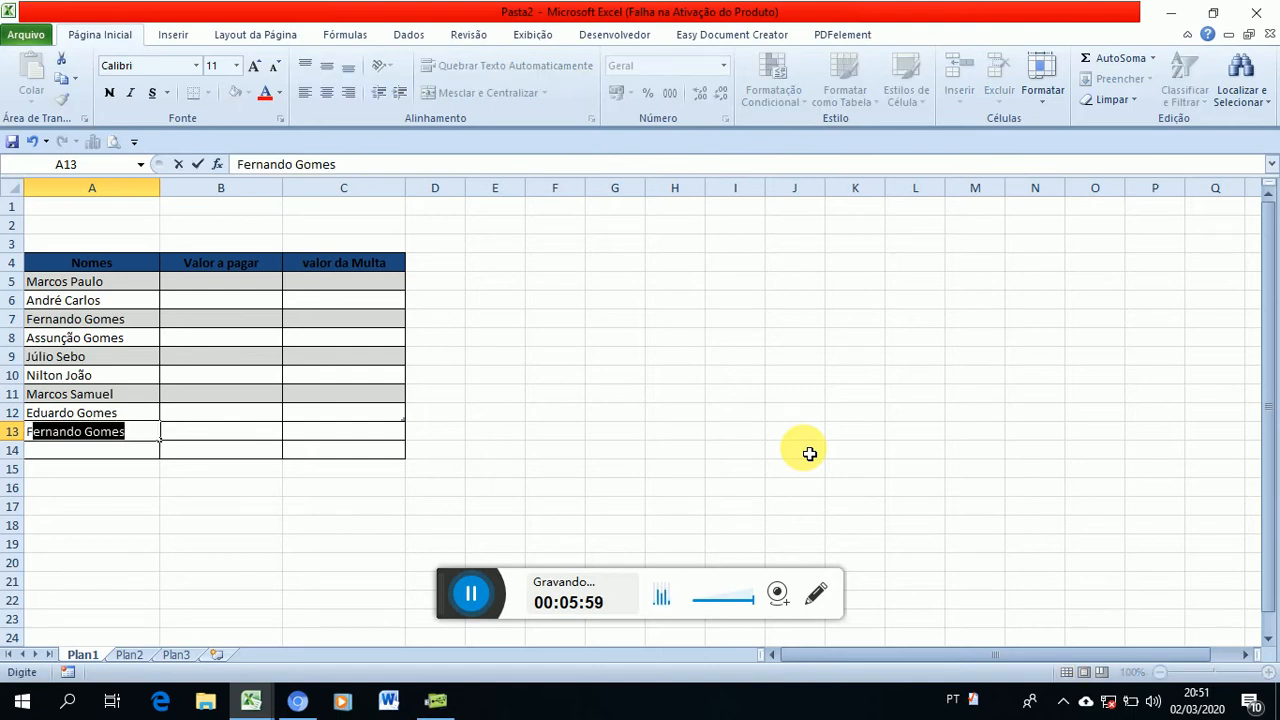
pyautogui.write('ilo ')
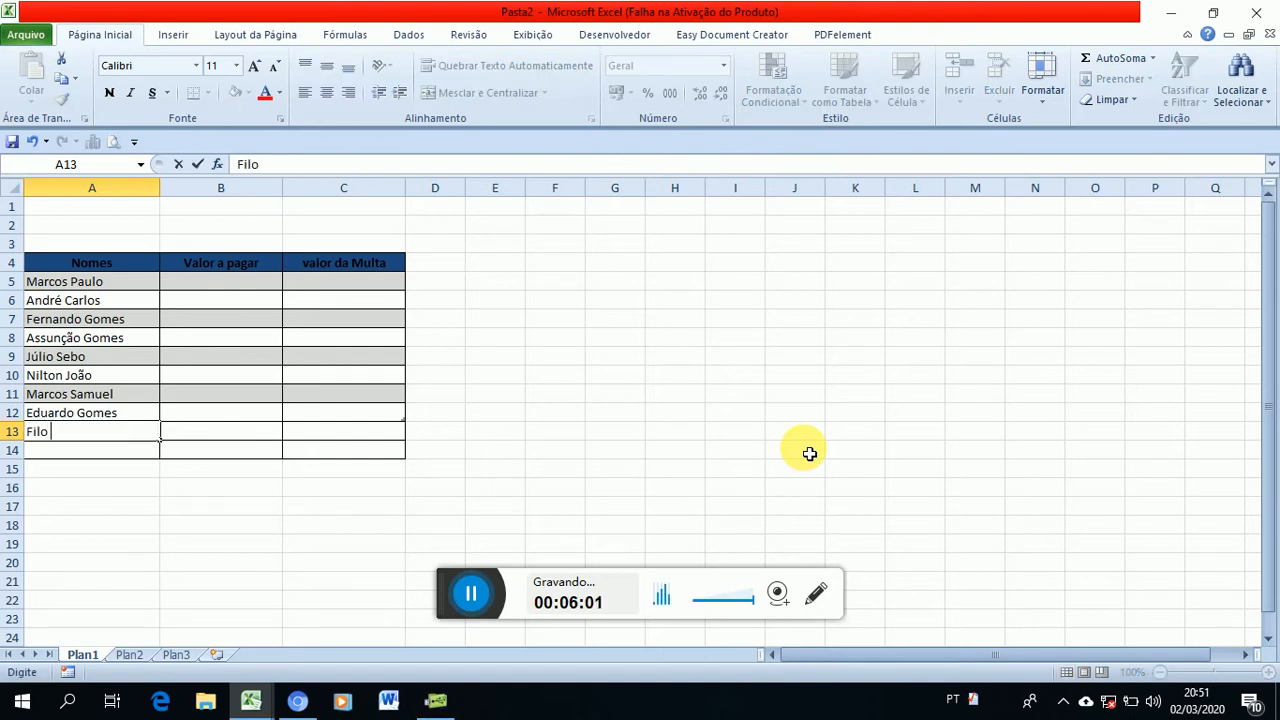
pyautogui.write('Armando')
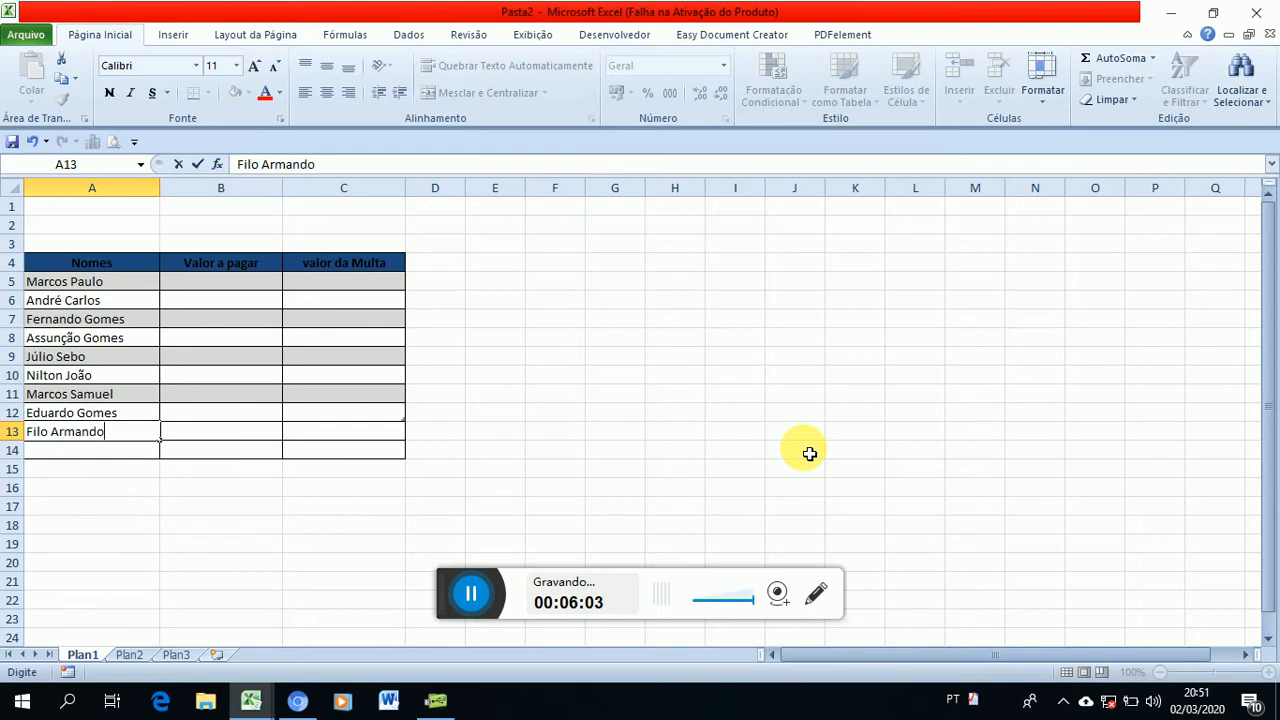
pyautogui.press('Return')
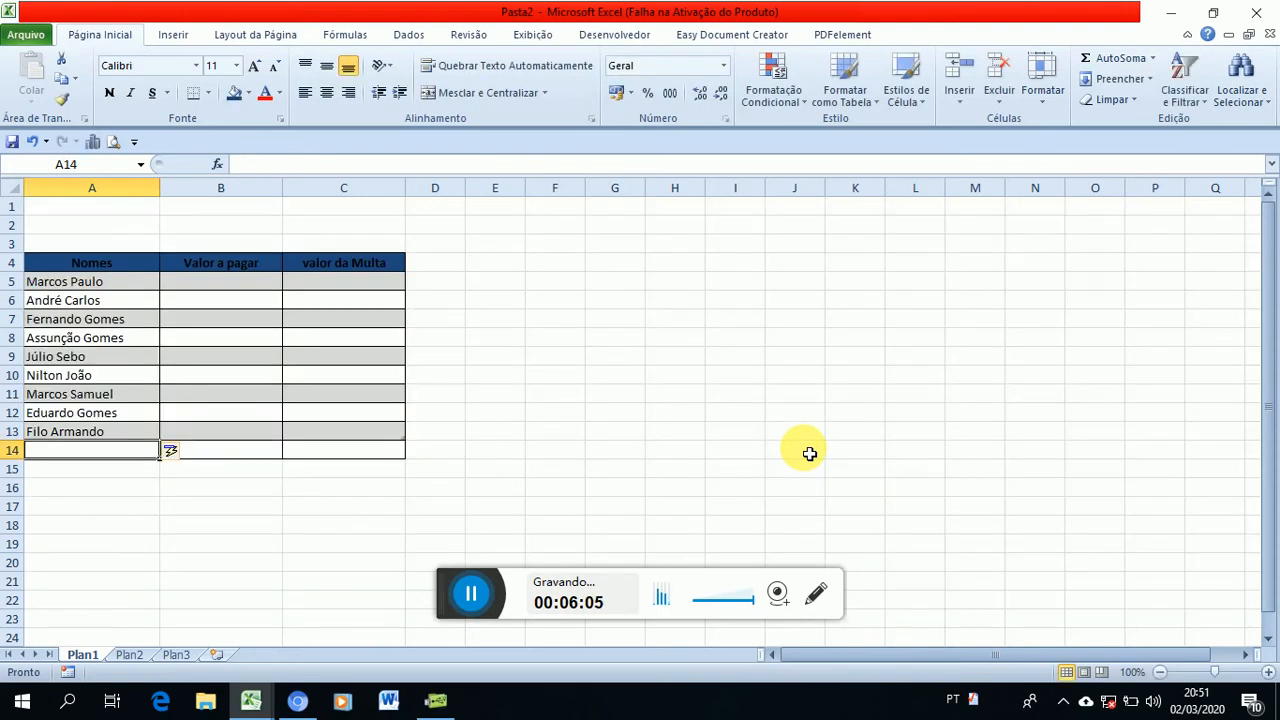
pyautogui.write('Hugo')
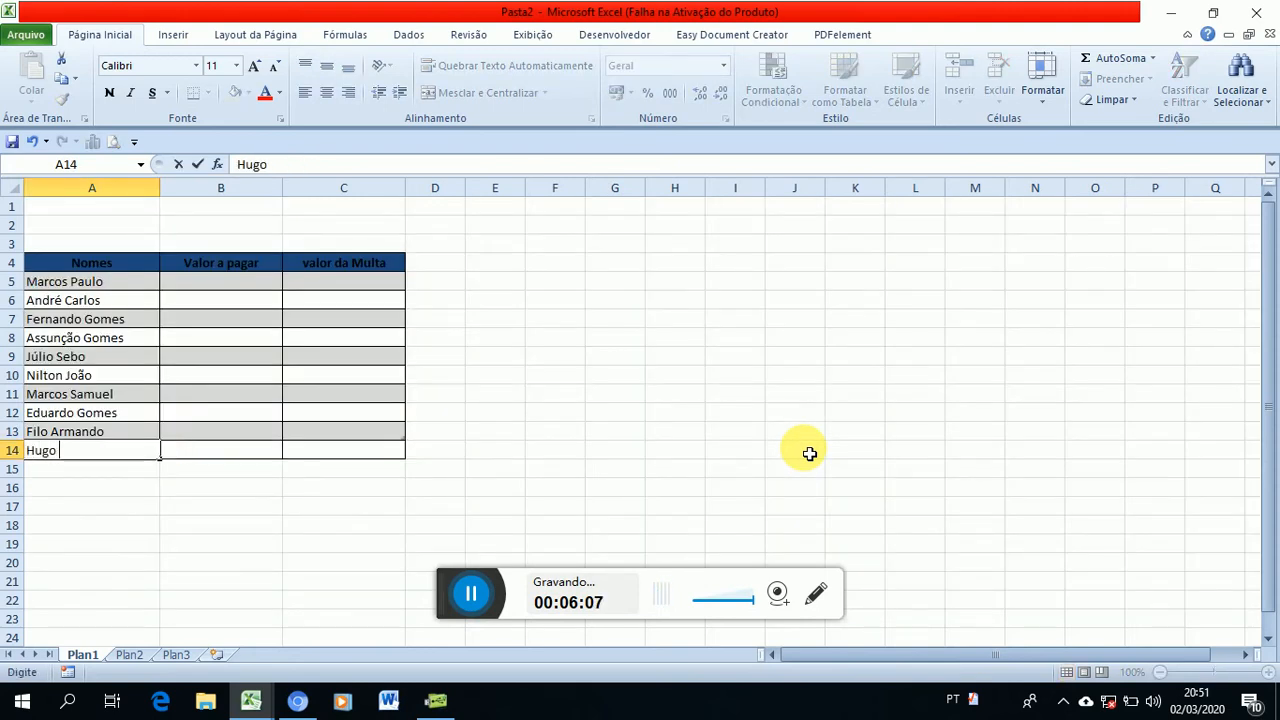
pyautogui.write(' João')
pyautogui.press('Return')
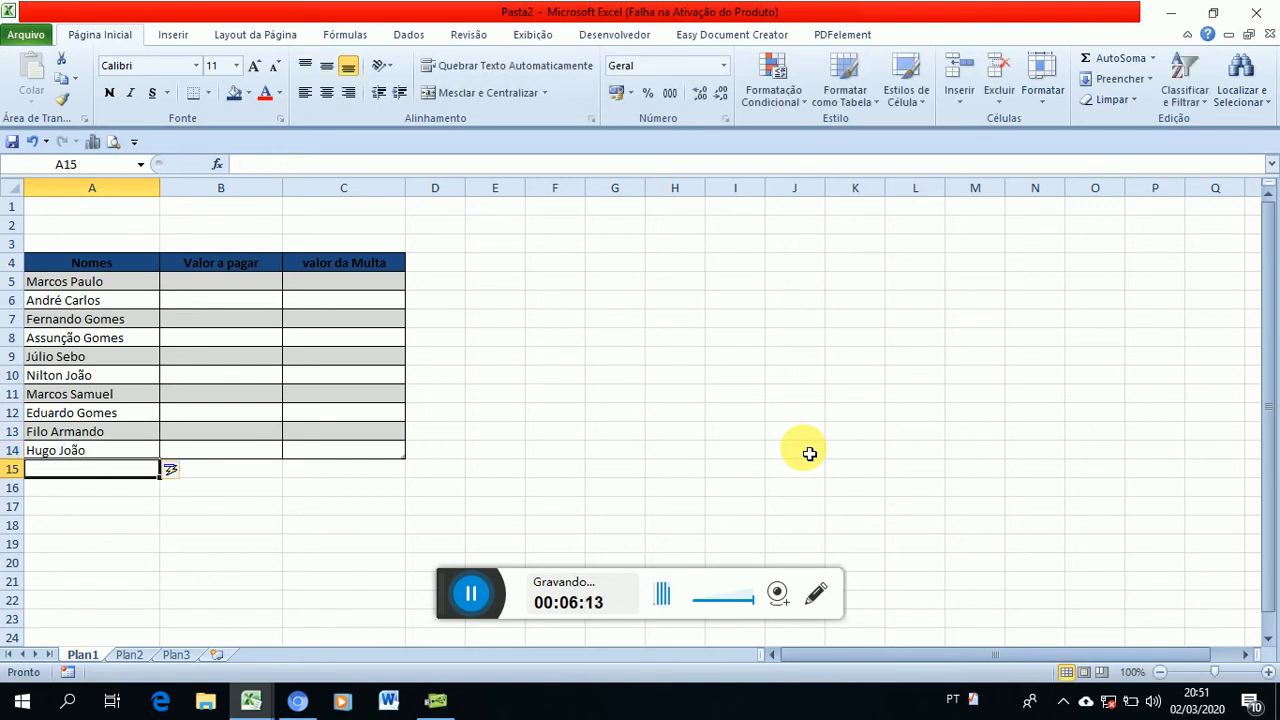
pyautogui.press('Up')
pyautogui.press('Up')
pyautogui.press('Up')
pyautogui.press('Up')
pyautogui.press('Up')
pyautogui.press('Up')
pyautogui.press('Up')
pyautogui.press('Up')
pyautogui.press('Up')
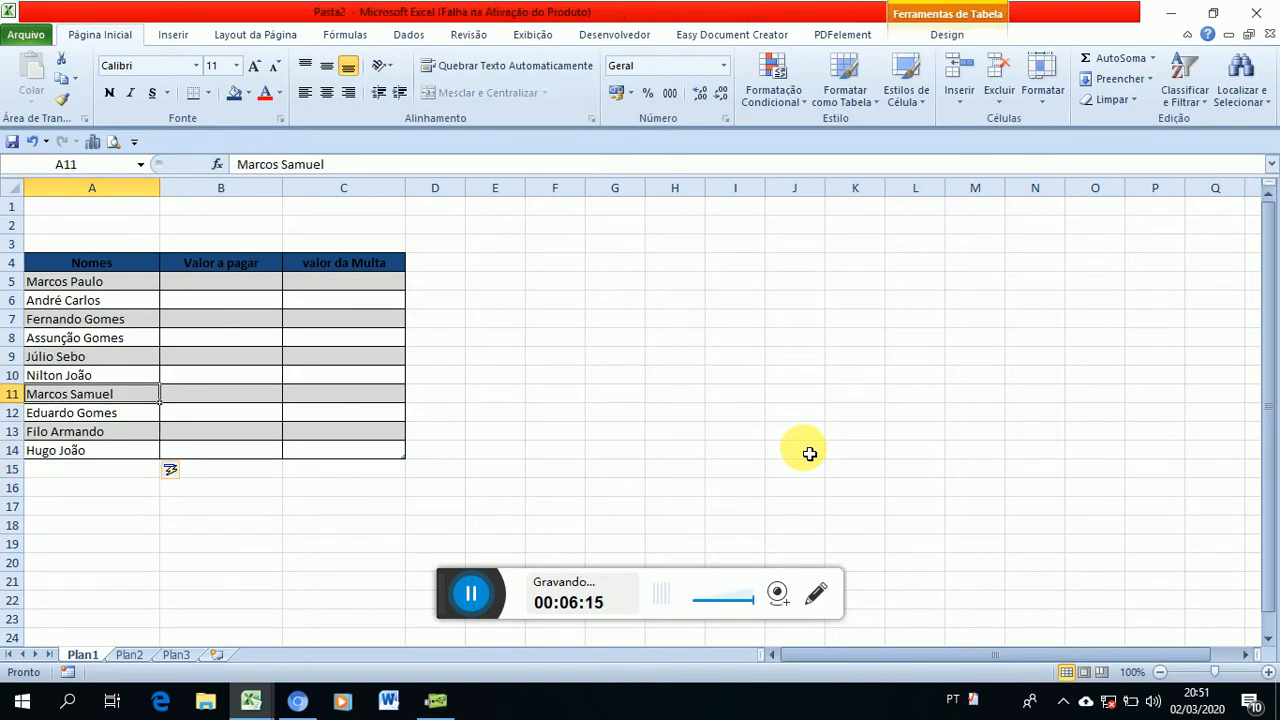
pyautogui.press('Up')
pyautogui.press('Down')
pyautogui.press('Down')
pyautogui.press('Down')
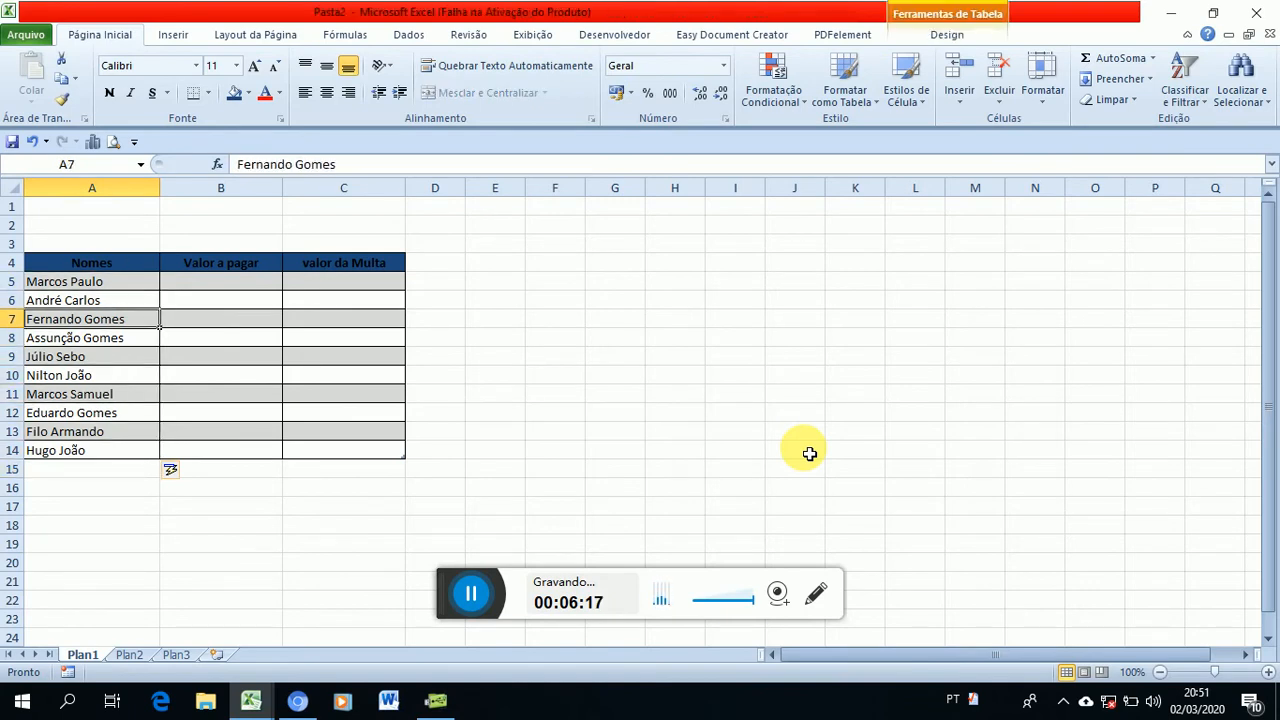
pyautogui.press('Up')
pyautogui.press('Up')
pyautogui.press('Up')
pyautogui.press('Right')
pyautogui.press('Right')
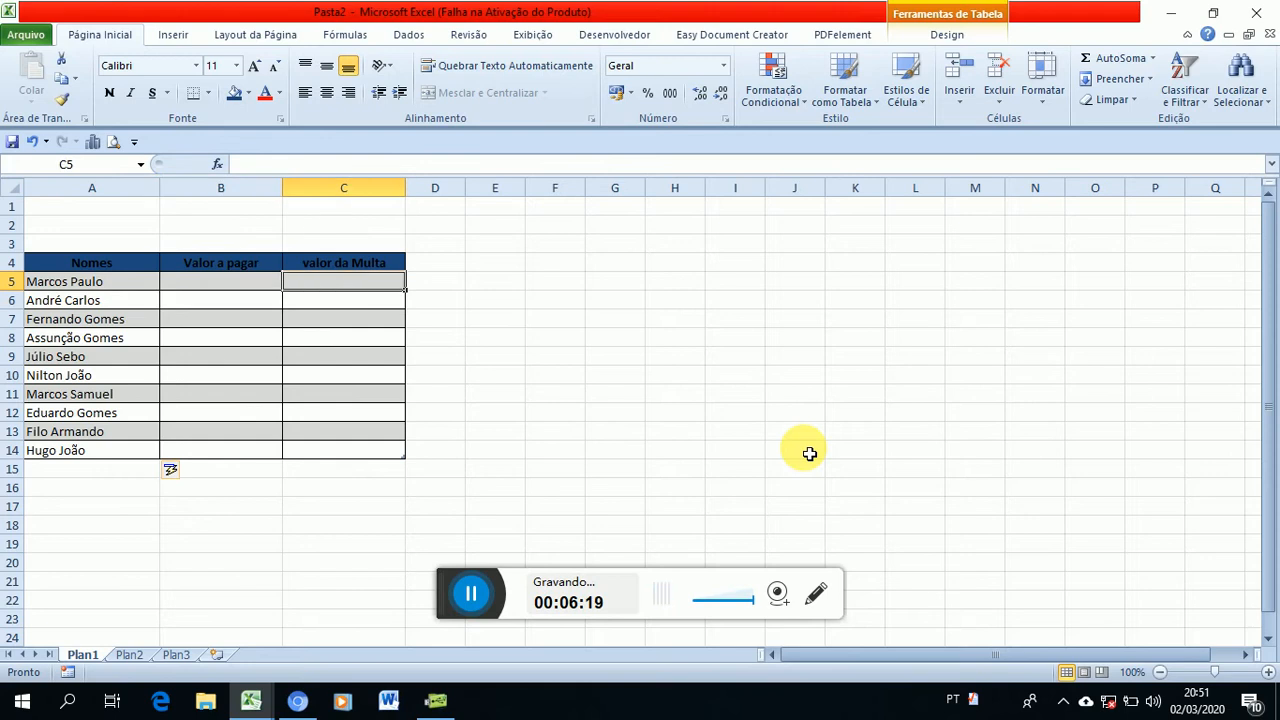
pyautogui.press('Left')
pyautogui.press('Right')
pyautogui.press('Left')
pyautogui.press('Left')
pyautogui.press('Down')
pyautogui.press('Up')
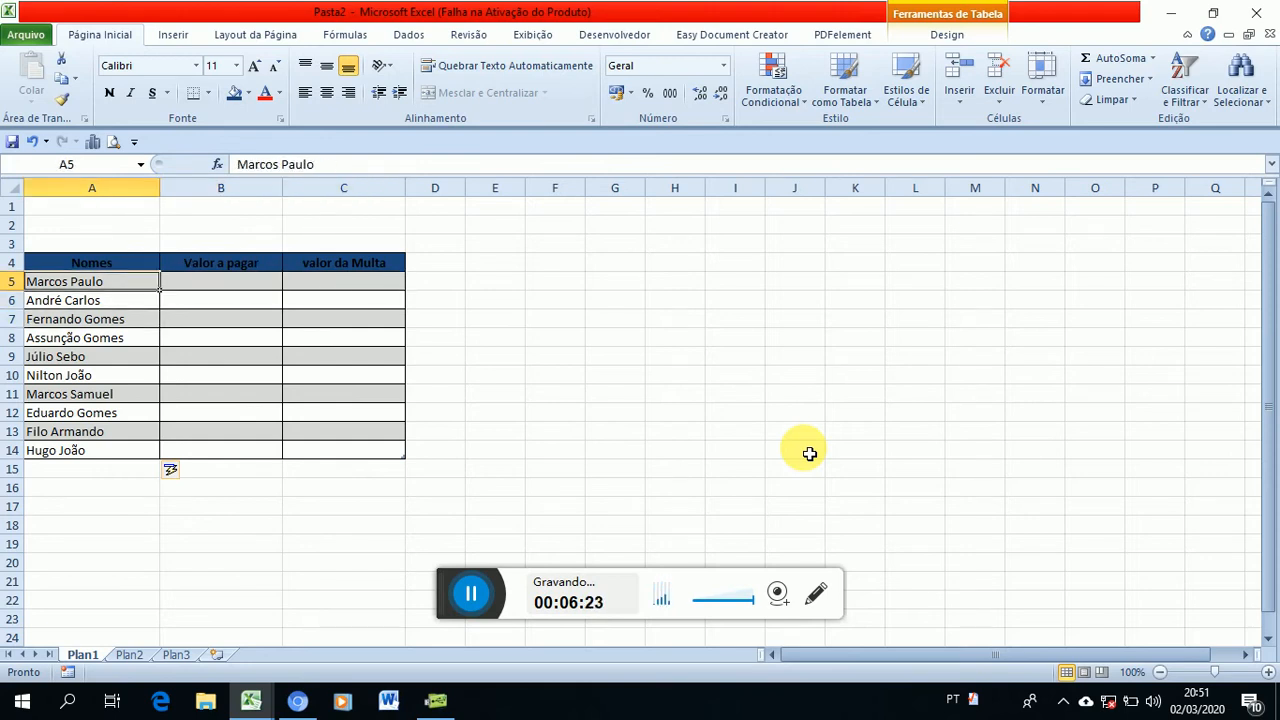
pyautogui.press('Down')
pyautogui.press('Down')
pyautogui.press('Up')
pyautogui.press('Up')
pyautogui.press('Down')
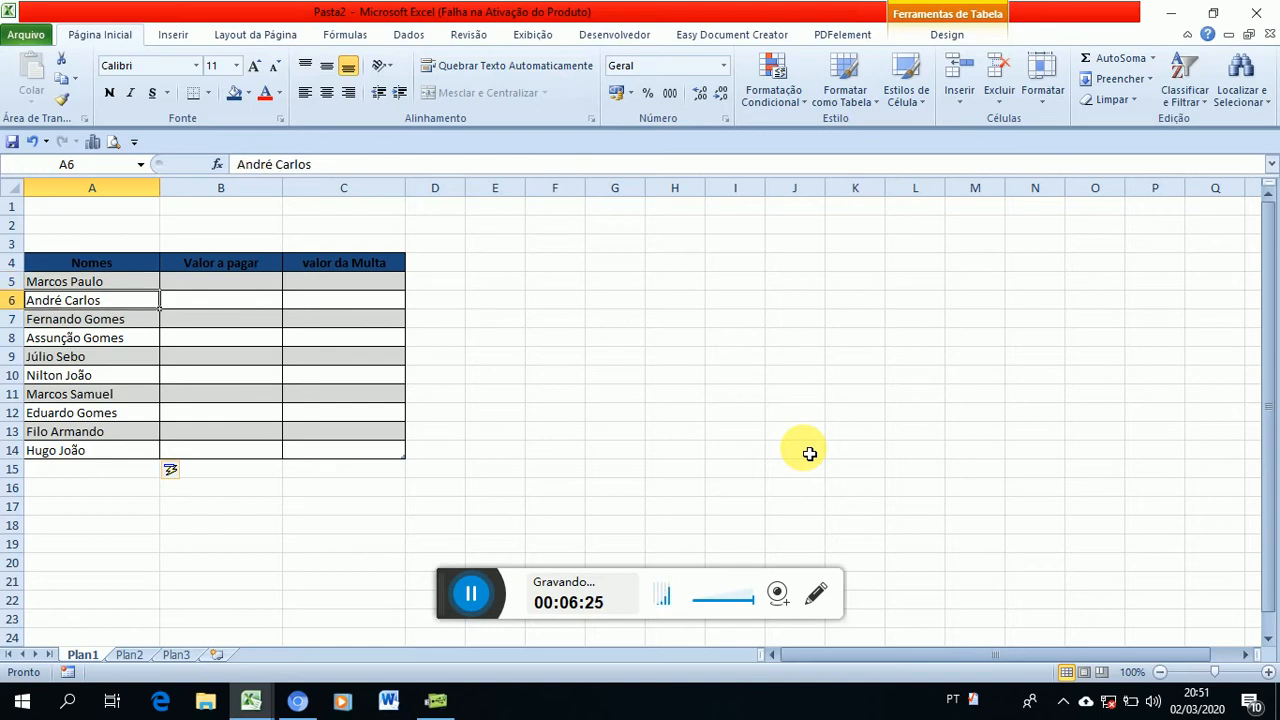
pyautogui.press('Down')
pyautogui.press('Up')
pyautogui.press('Up')
pyautogui.press('Up')
pyautogui.press('Down')
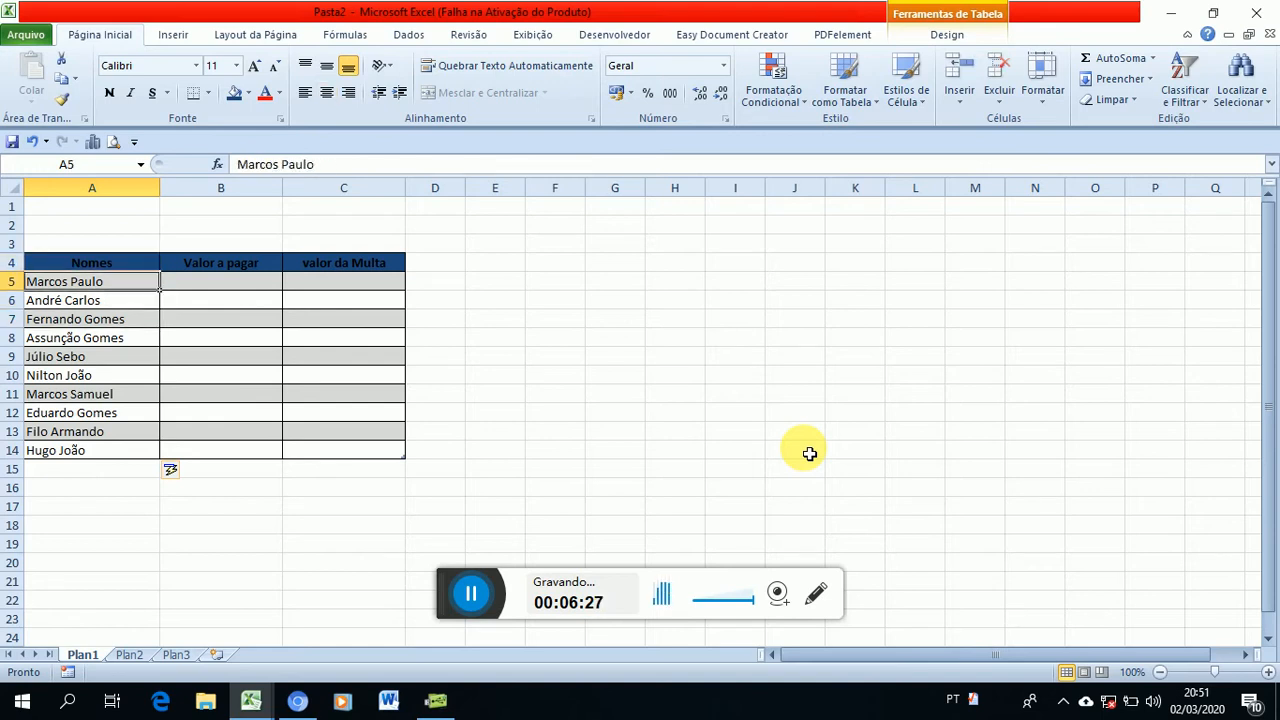
pyautogui.press('Down')
pyautogui.press('Up')
pyautogui.press('Up')
pyautogui.press('Down')
# Enter 12500 in B5 and 17000 in B6 of the "Valor a pagar" column.
pyautogui.press('Right')
pyautogui.press('Right')
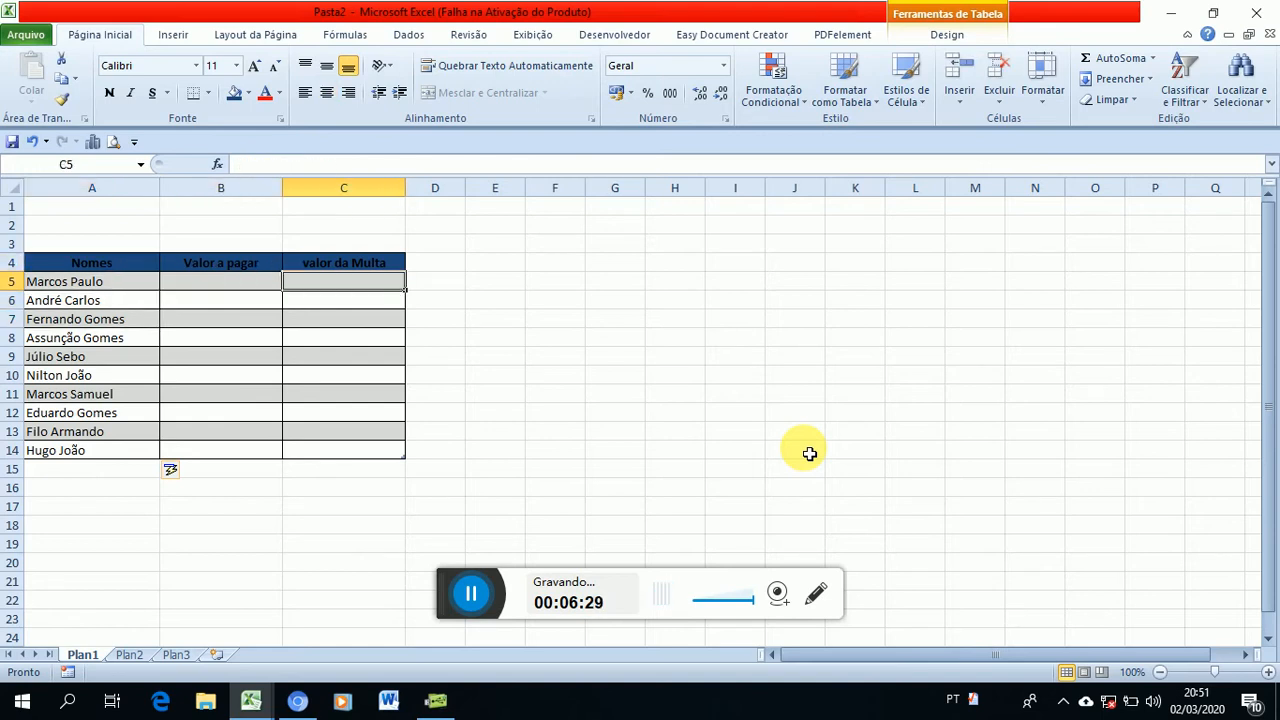
pyautogui.press('Left')
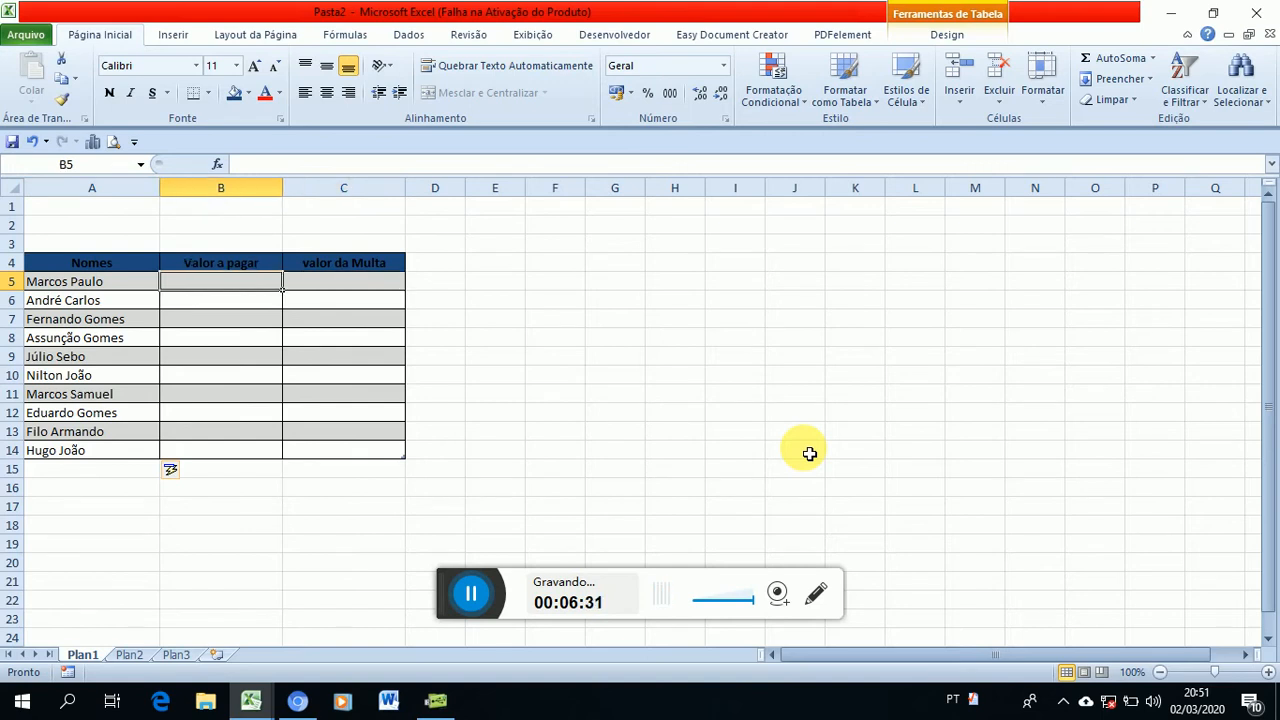
pyautogui.press('Down')
pyautogui.press('Up')
pyautogui.write('12')
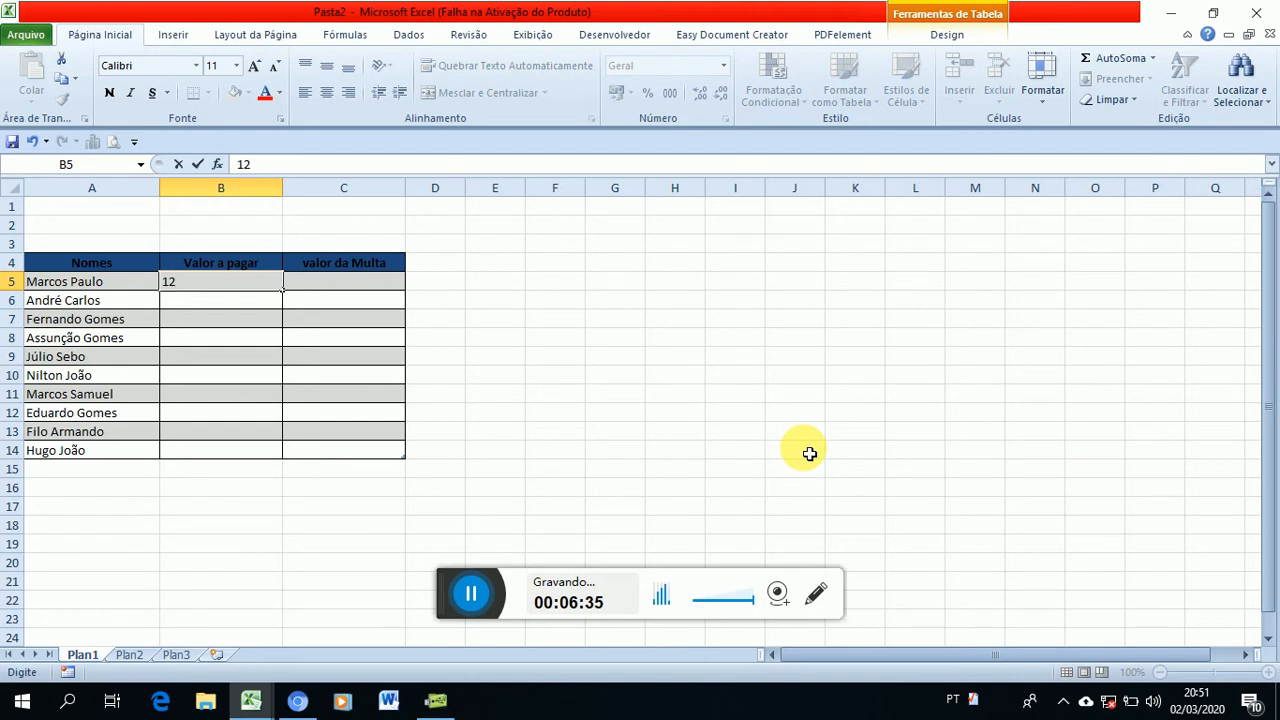
pyautogui.write('500')
pyautogui.press('Return')
pyautogui.write('17000')
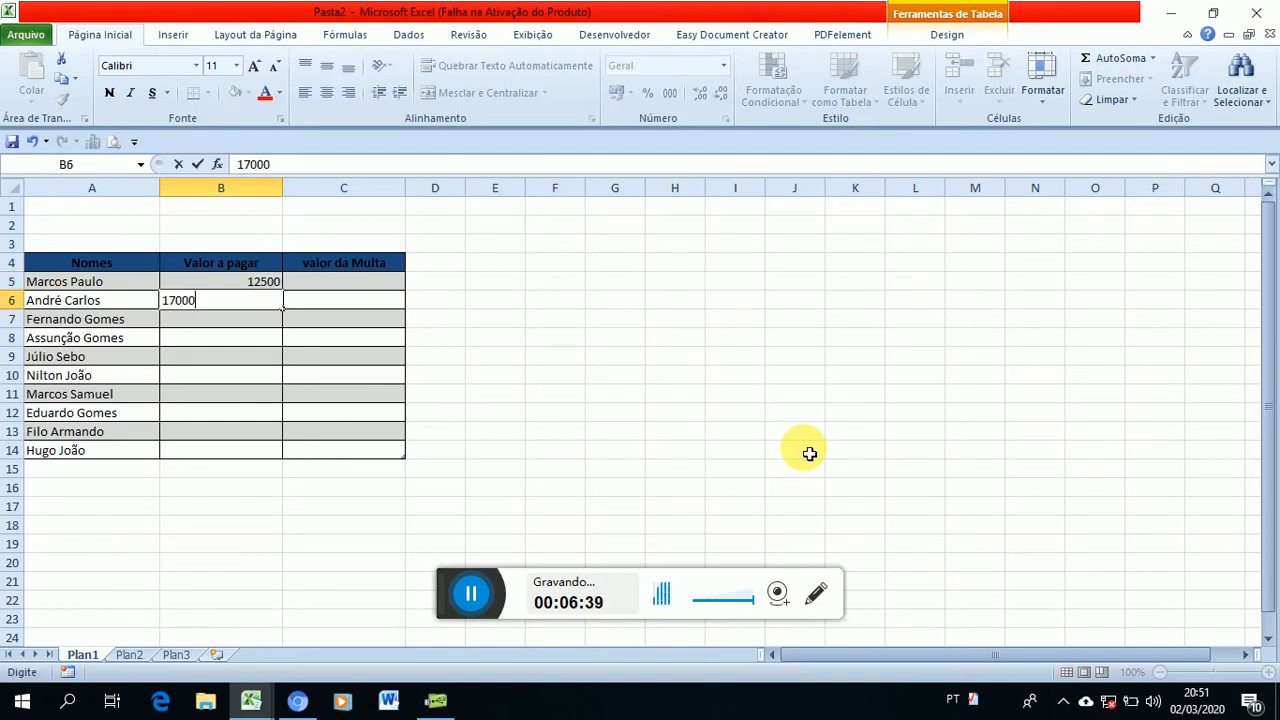
pyautogui.press('Return')
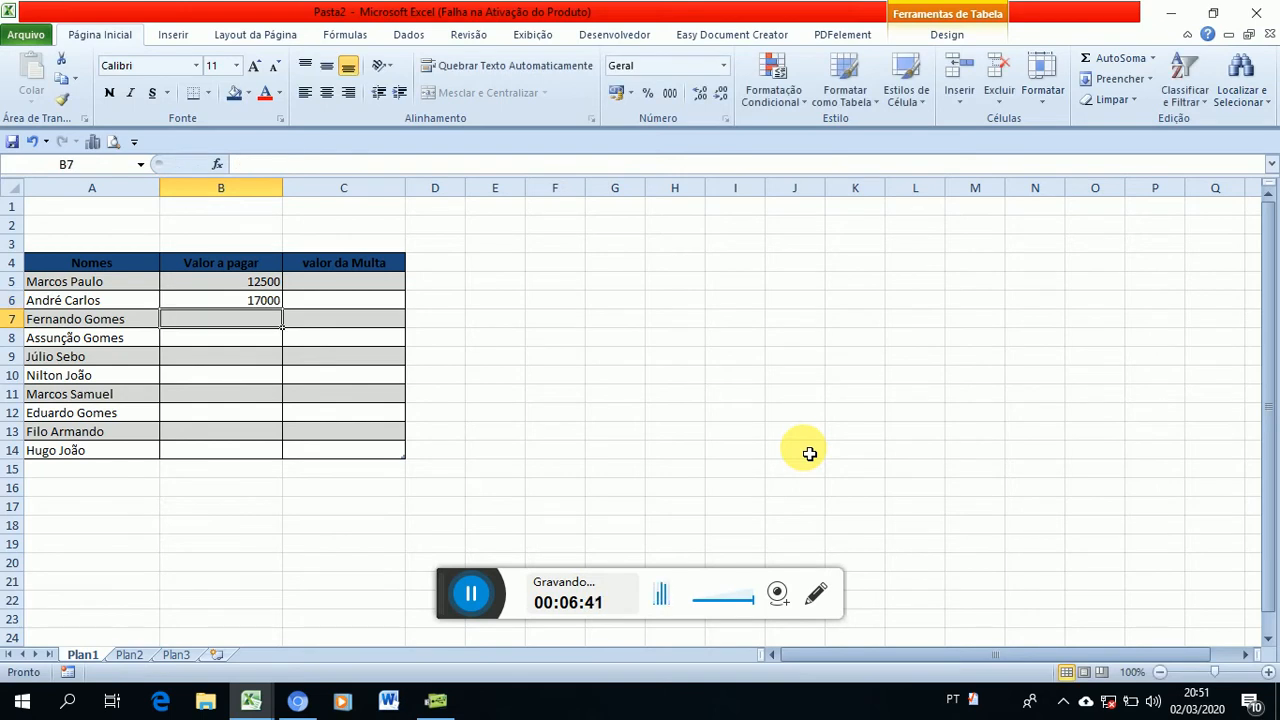
# Enter the amounts payable 50000 in B7 and 16000 in B8.
pyautogui.write('50')
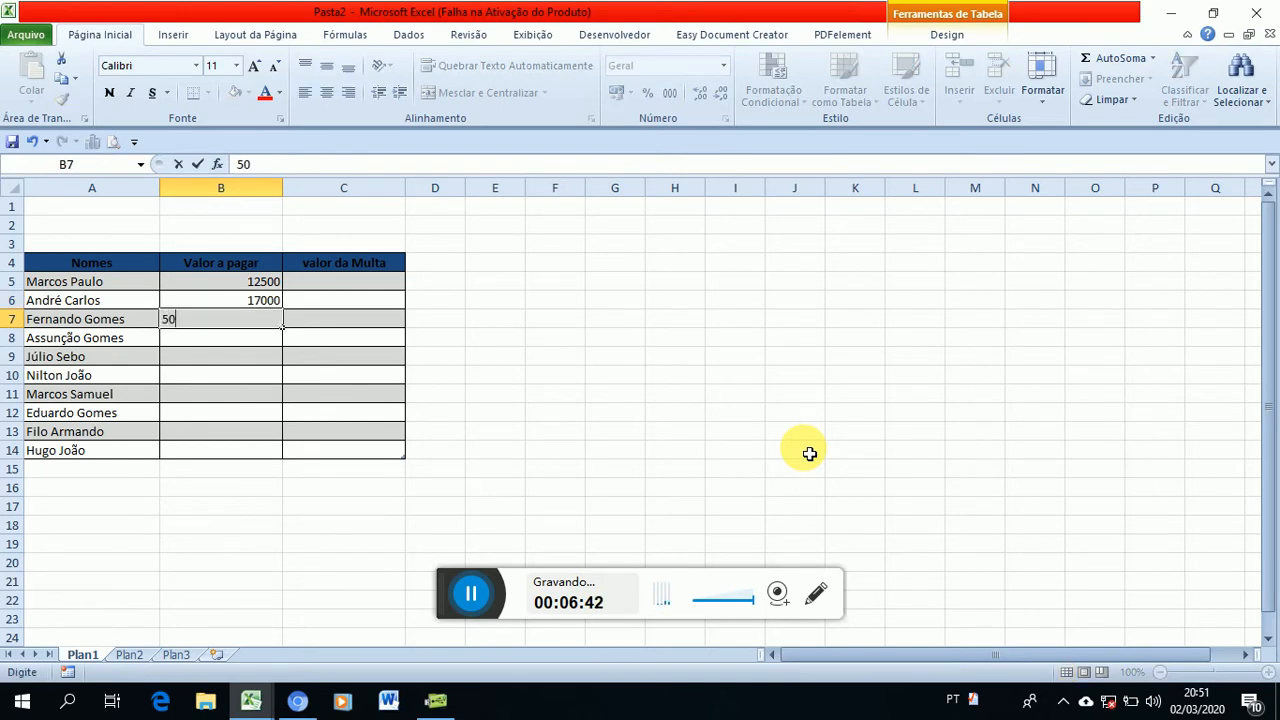
pyautogui.write('000')
pyautogui.press('Return')
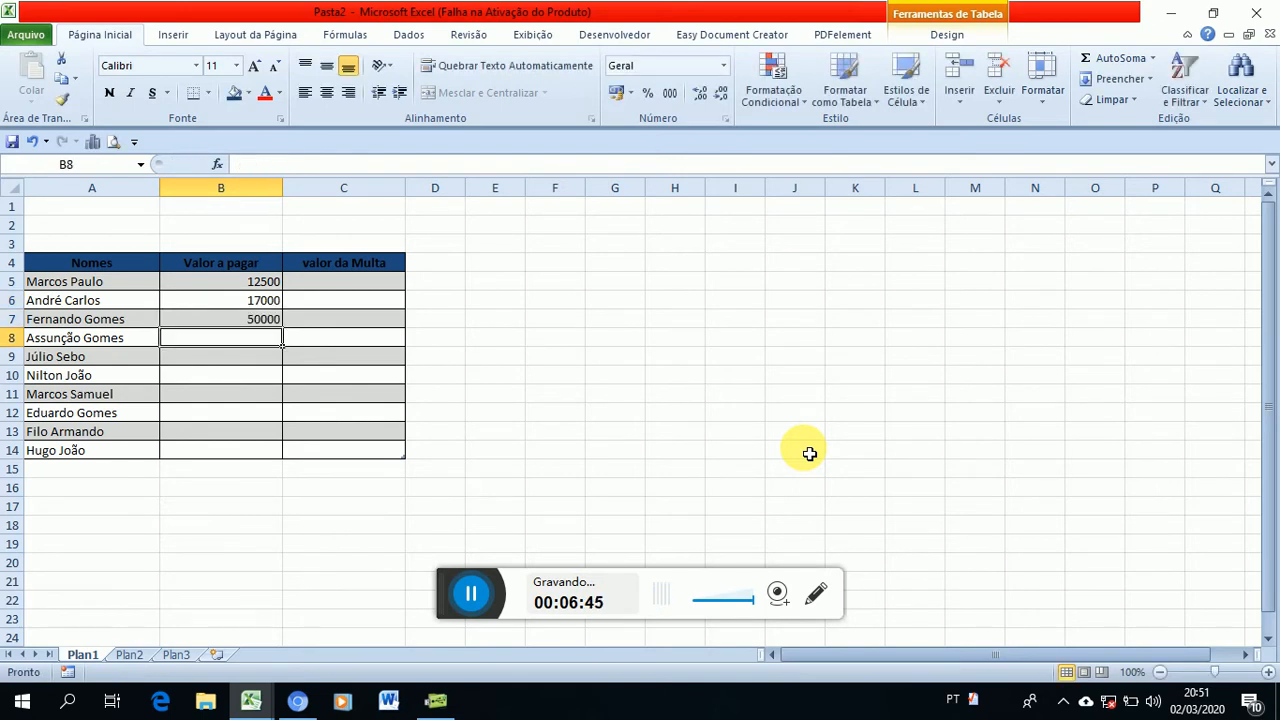
pyautogui.write('1')
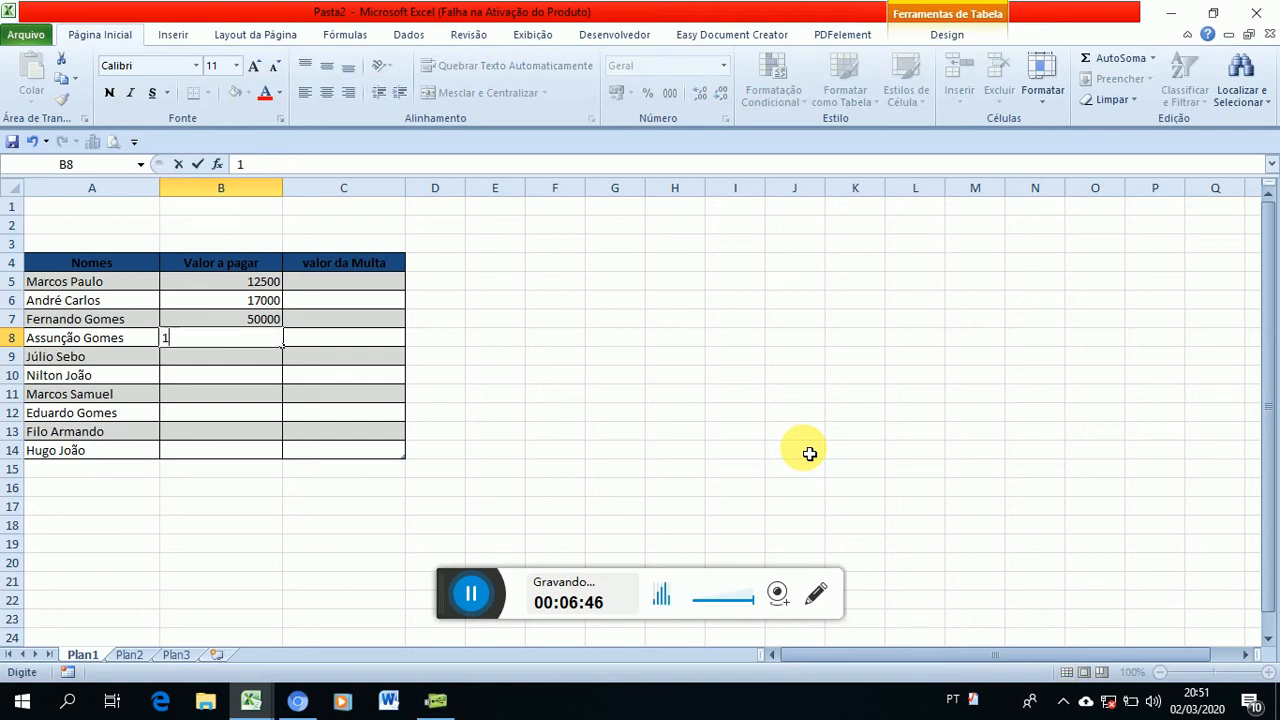
pyautogui.write('6000')
pyautogui.press('Return')
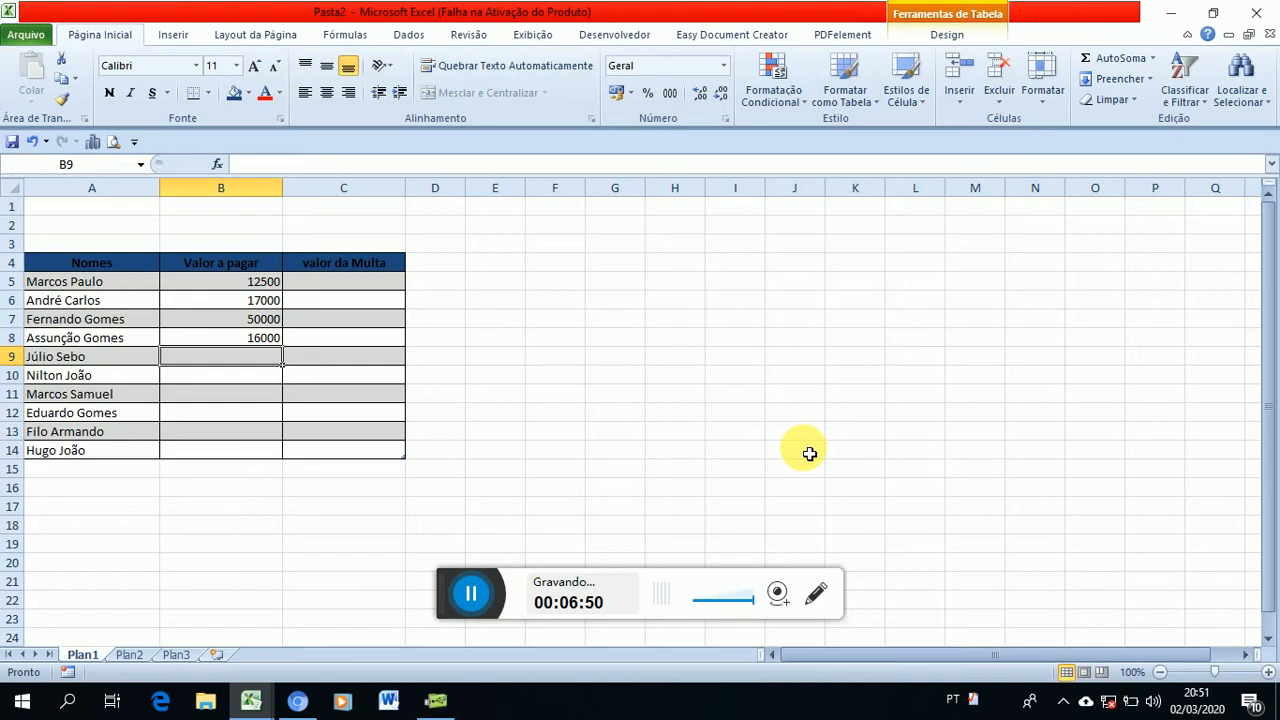
# Enter the amounts payable 45000 in B9 and 18000 in B10.
pyautogui.write('45000')
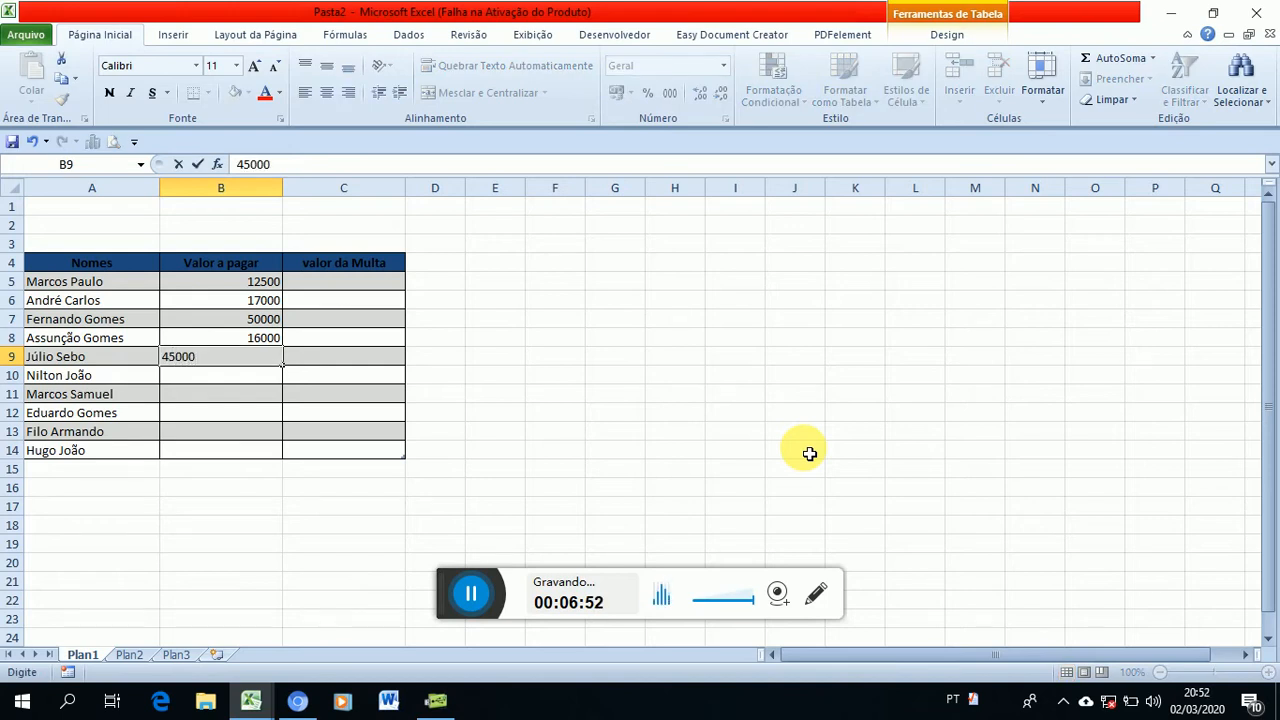
pyautogui.press('Return')
pyautogui.write('18000')
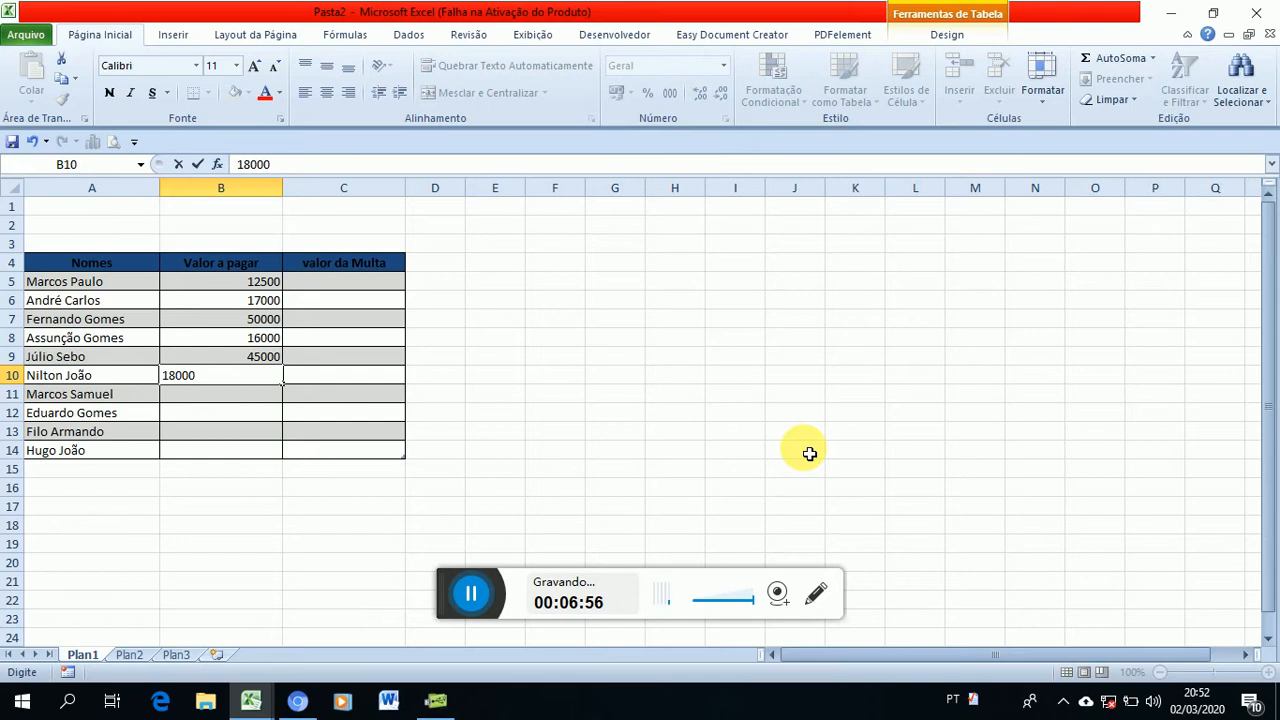
pyautogui.press('Return')
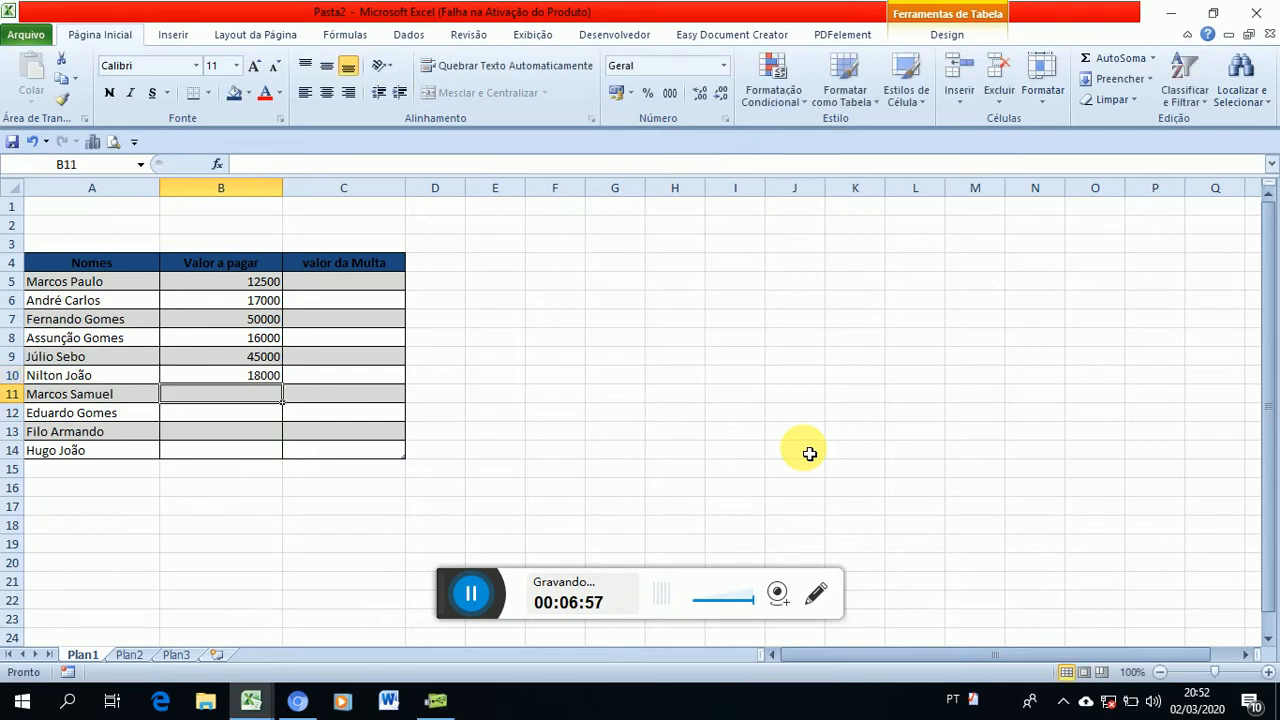
# Enter the amounts payable 19000 in B11 and 30000 in B12.
pyautogui.write('19000')
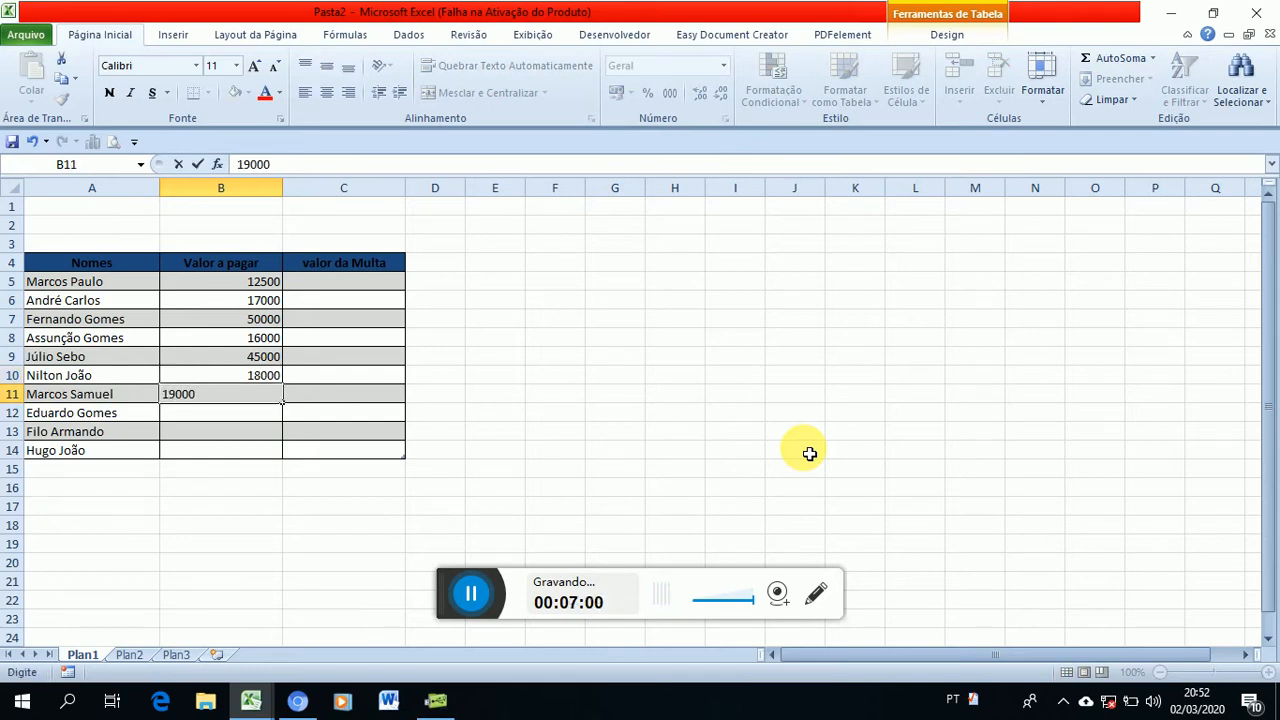
pyautogui.press('Return')
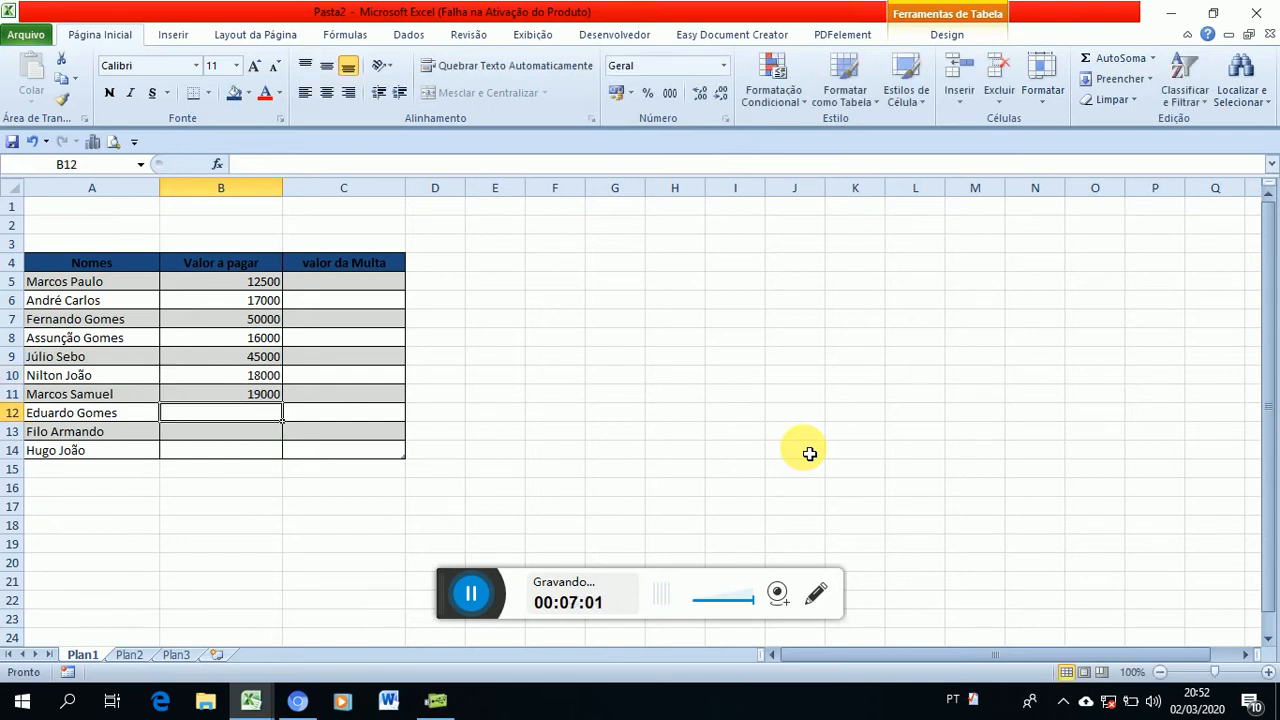
pyautogui.write('30')
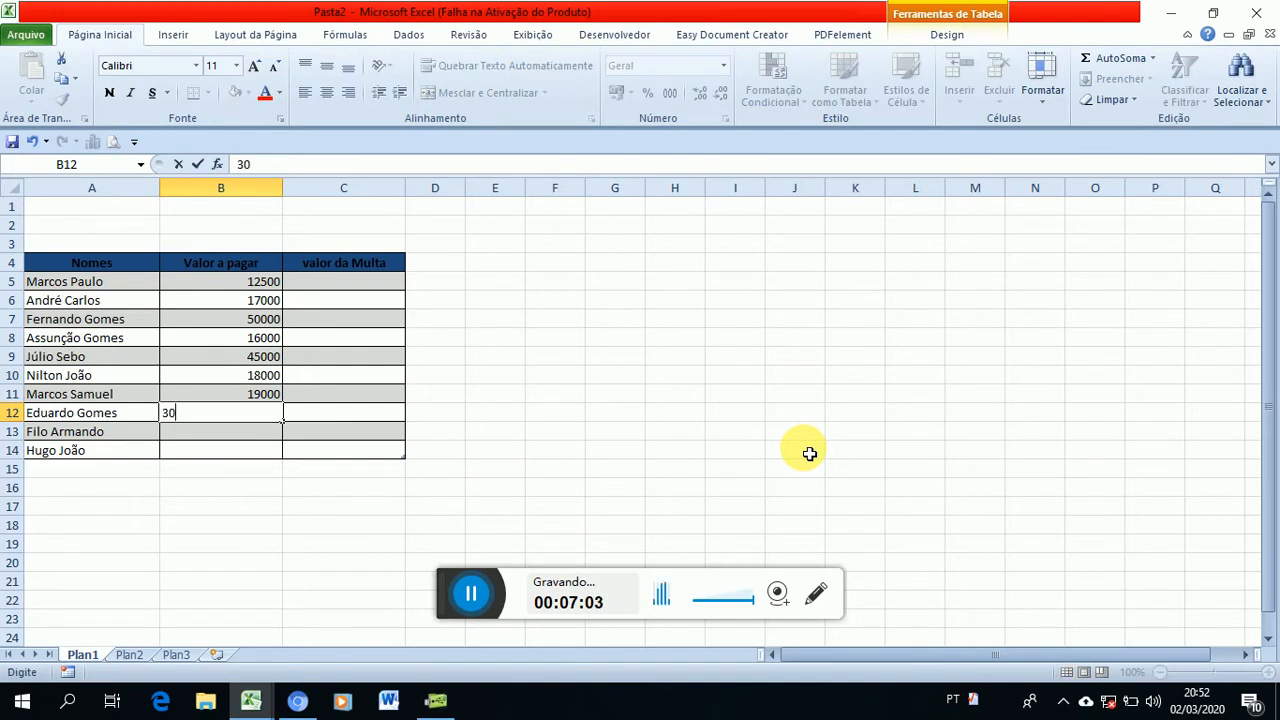
pyautogui.write('000')
pyautogui.press('Return')
# Enter the amounts payable 14000 in B13 and 12000 in B14.
pyautogui.write('14000')
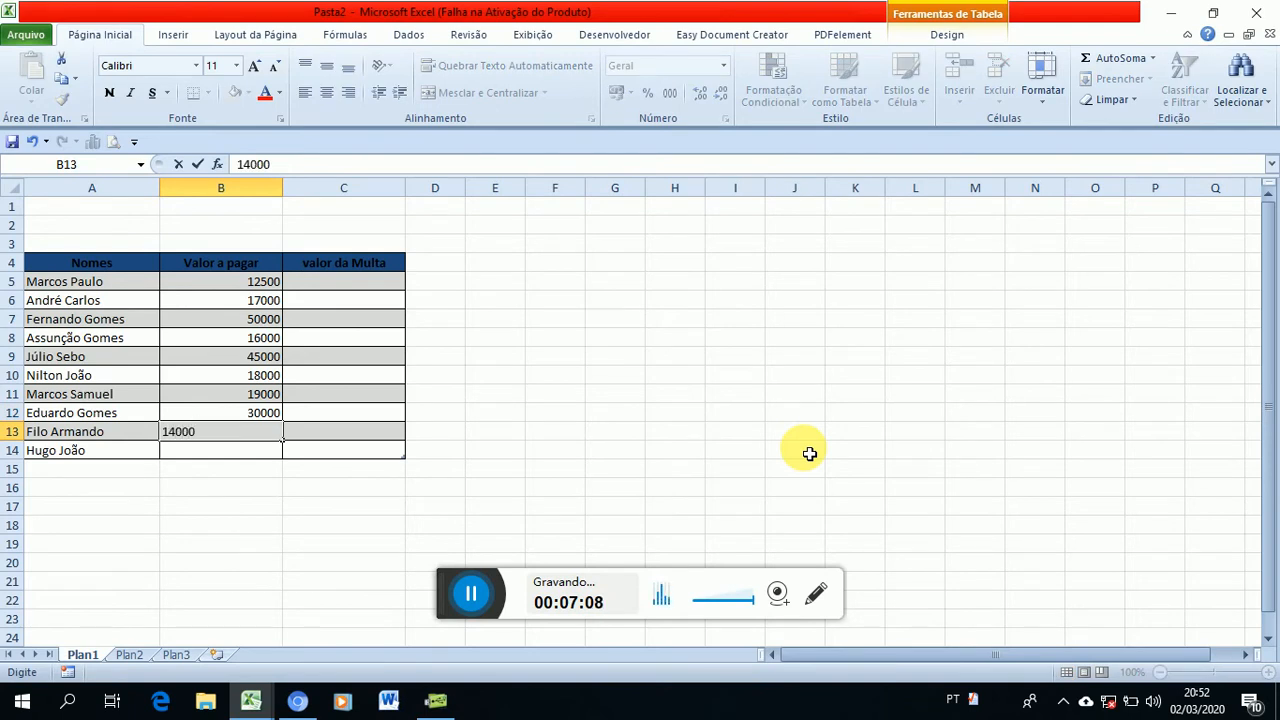
pyautogui.press('Return')
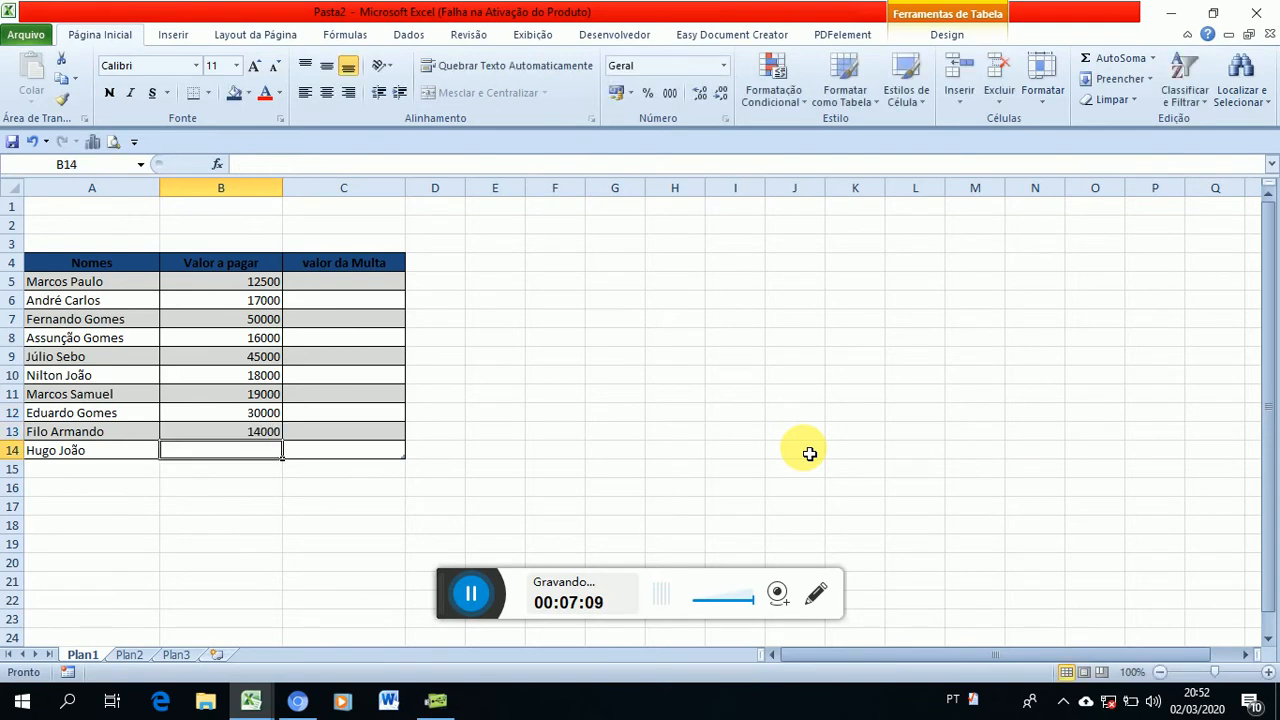
pyautogui.write('12')
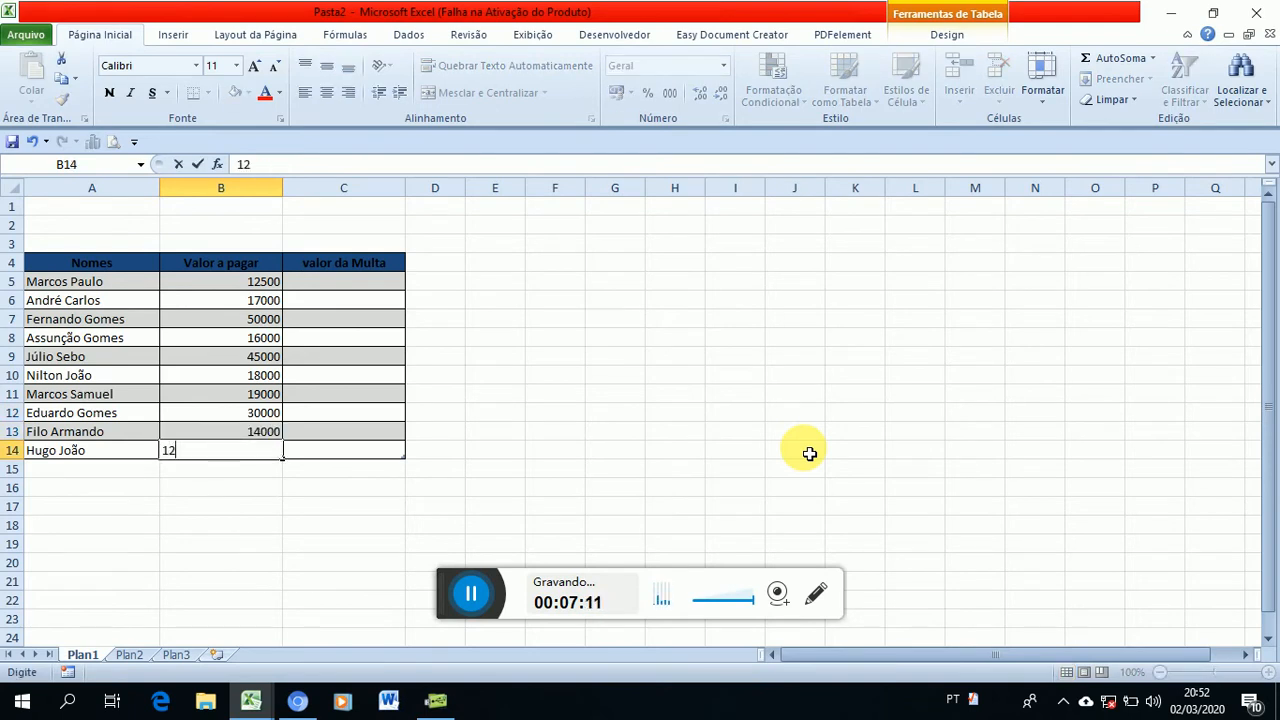
pyautogui.write('000')
pyautogui.press('Return')
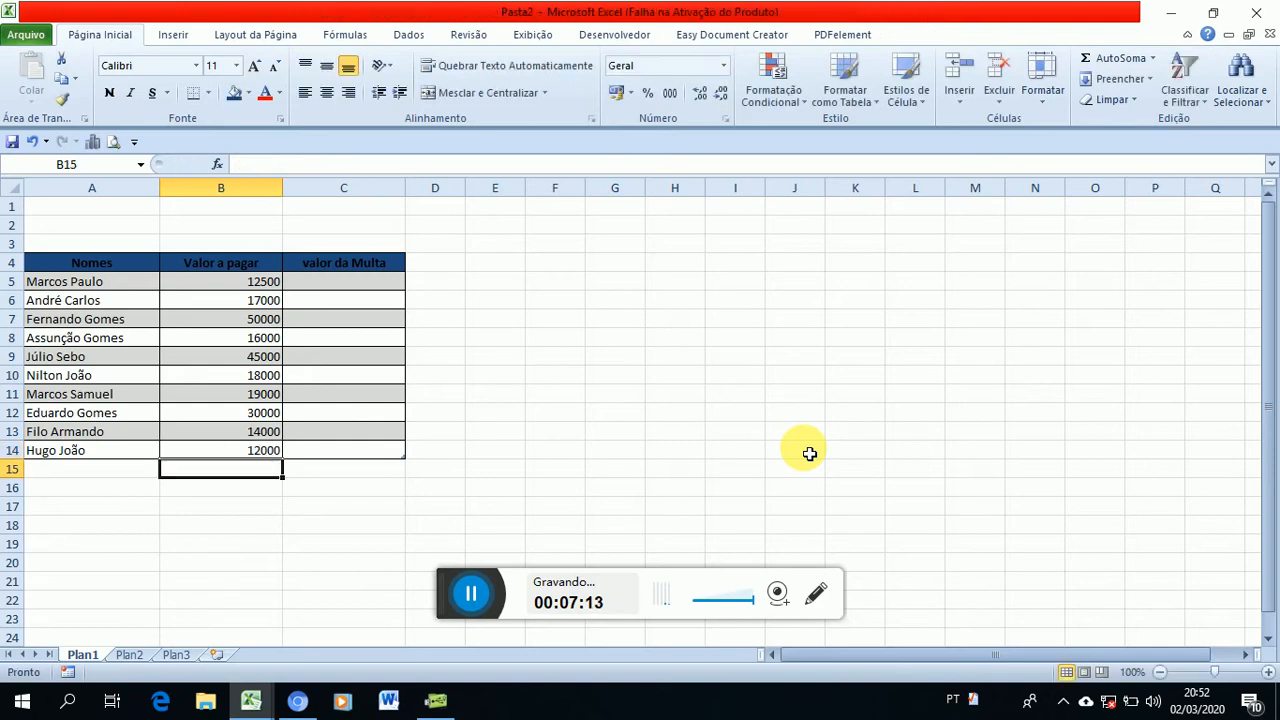
# Format the amounts payable in B5:B14 as numbers with a thousands separator and two decimal places.
pyautogui.press('Up')
pyautogui.press('Up')
pyautogui.press('Up')
pyautogui.press('Up')
pyautogui.press('Up')
pyautogui.press('Up')
pyautogui.press('Up')
pyautogui.press('Up')
pyautogui.press('Up')
pyautogui.press('Up')
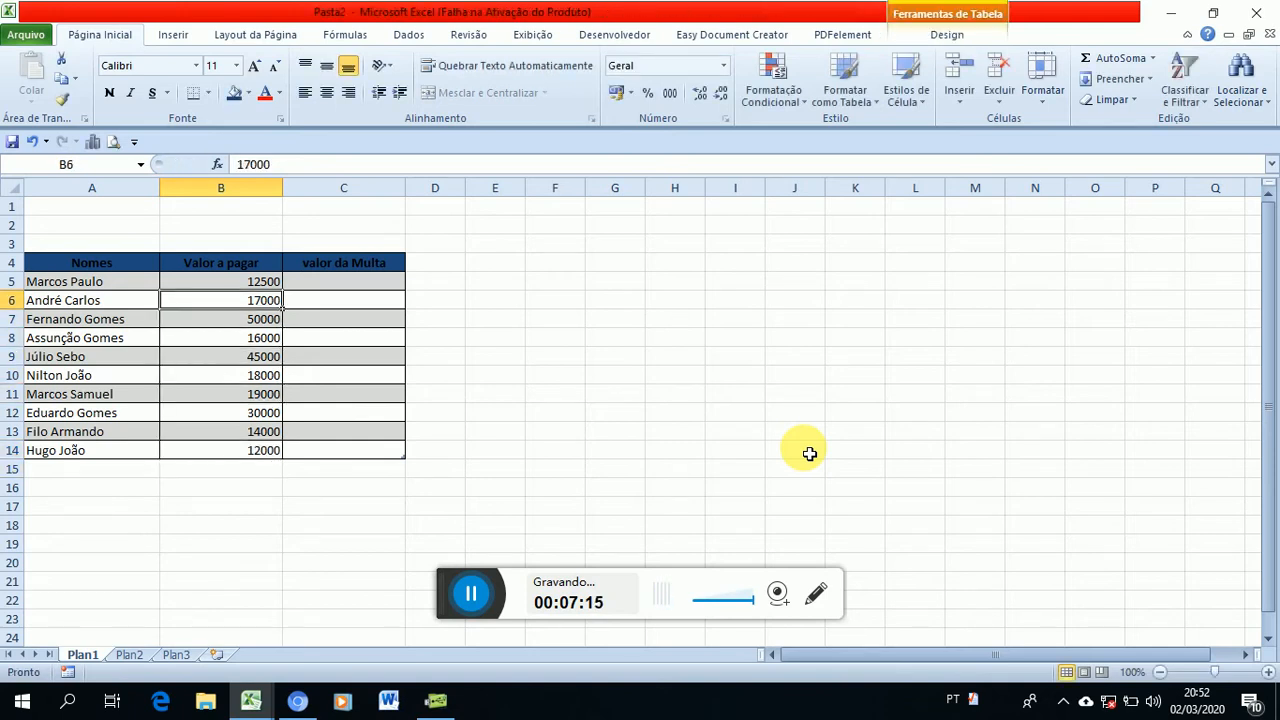
pyautogui.hotkey('shift', 'Down')
pyautogui.hotkey('shift', 'Down')
pyautogui.hotkey('shift', 'Down')
pyautogui.hotkey('shift', 'Down')
pyautogui.hotkey('shift', 'Down')
pyautogui.hotkey('shift', 'Down')
pyautogui.hotkey('shift', 'Down')
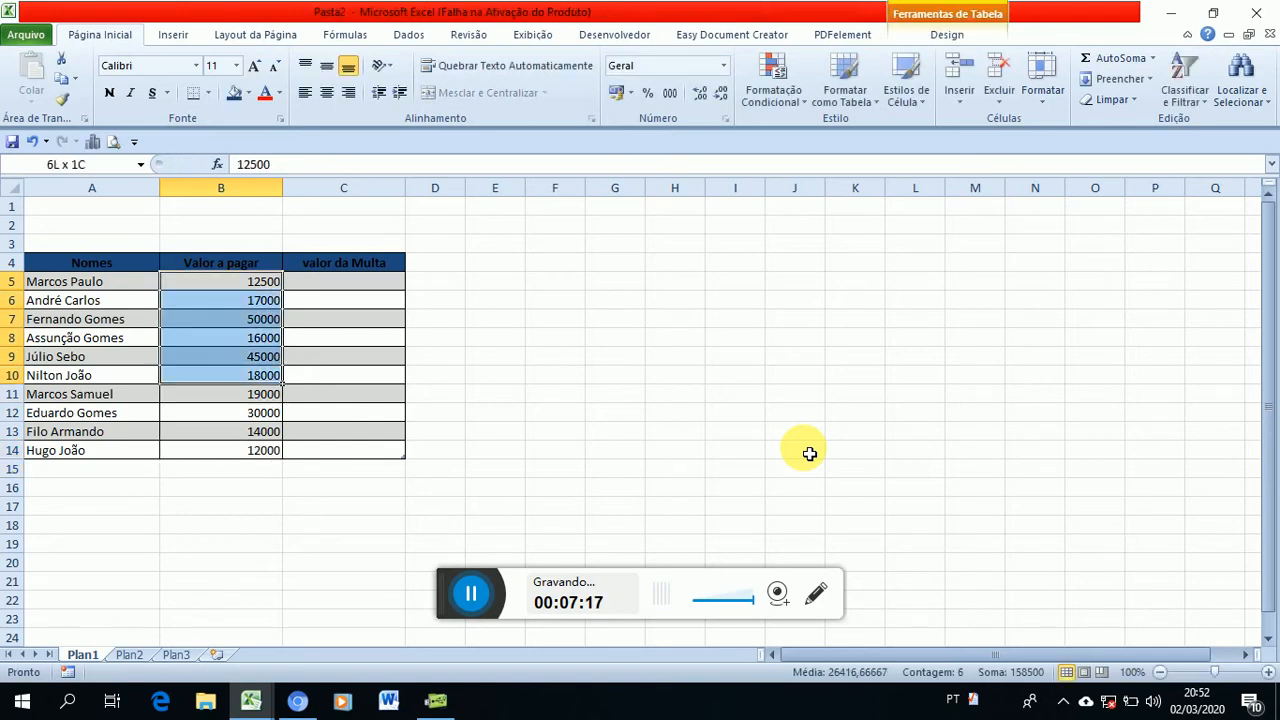
pyautogui.hotkey('shift', 'Down')
pyautogui.hotkey('shift', 'Down')
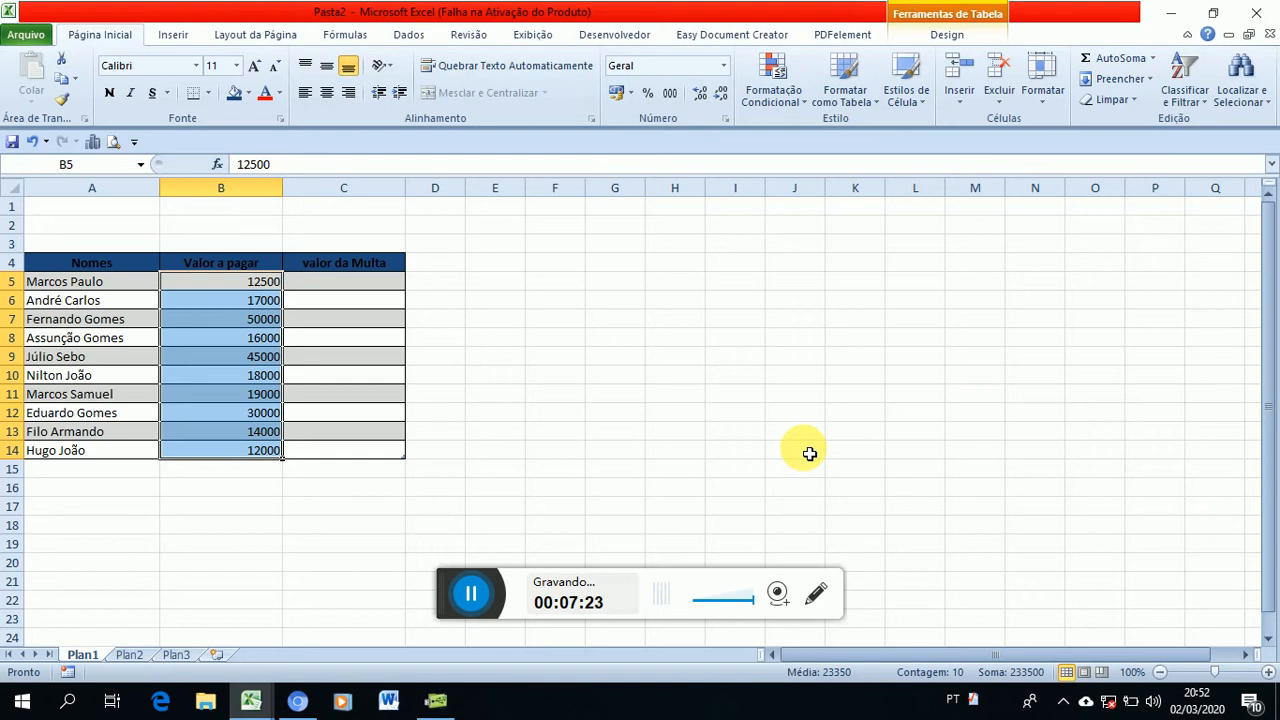
pyautogui.hotkey('ctrl', 'shift', '1')
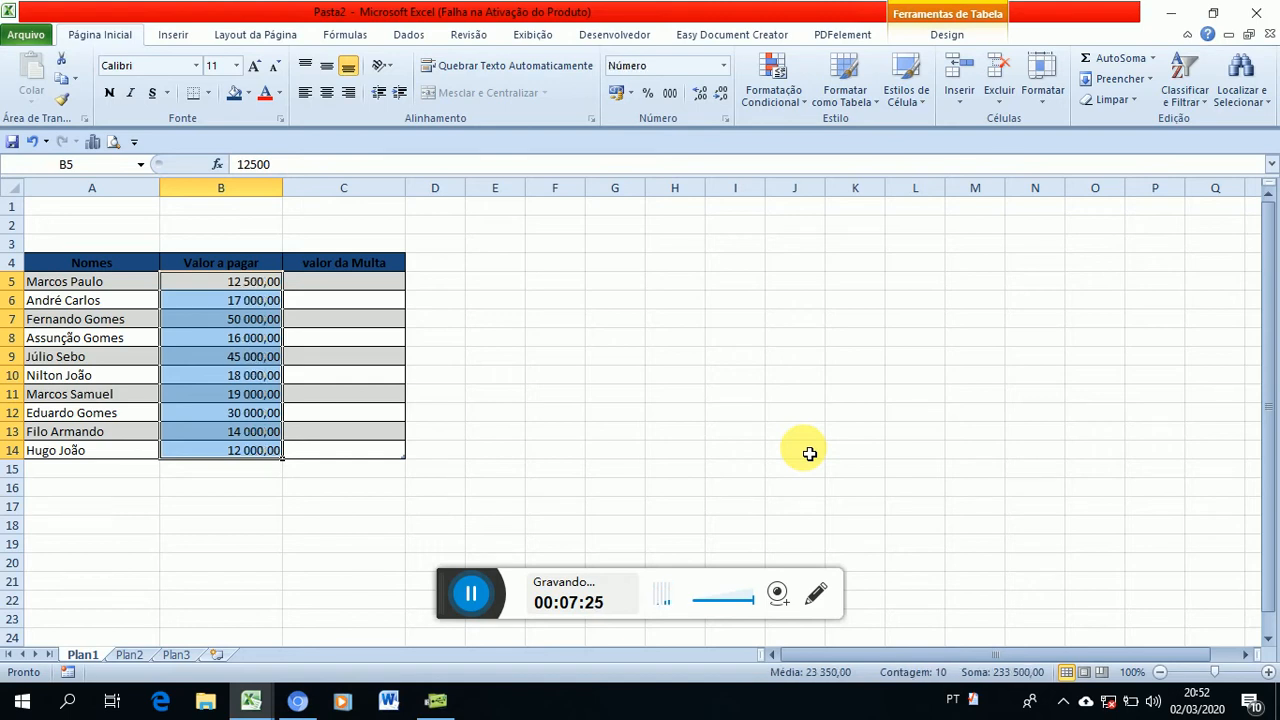
# Review the formatted amounts in the "Valor a pagar" column from B5 to B14.
pyautogui.press('Down')
pyautogui.press('Down')
pyautogui.press('Up')
pyautogui.press('Up')
pyautogui.press('Right')
pyautogui.press('Down')
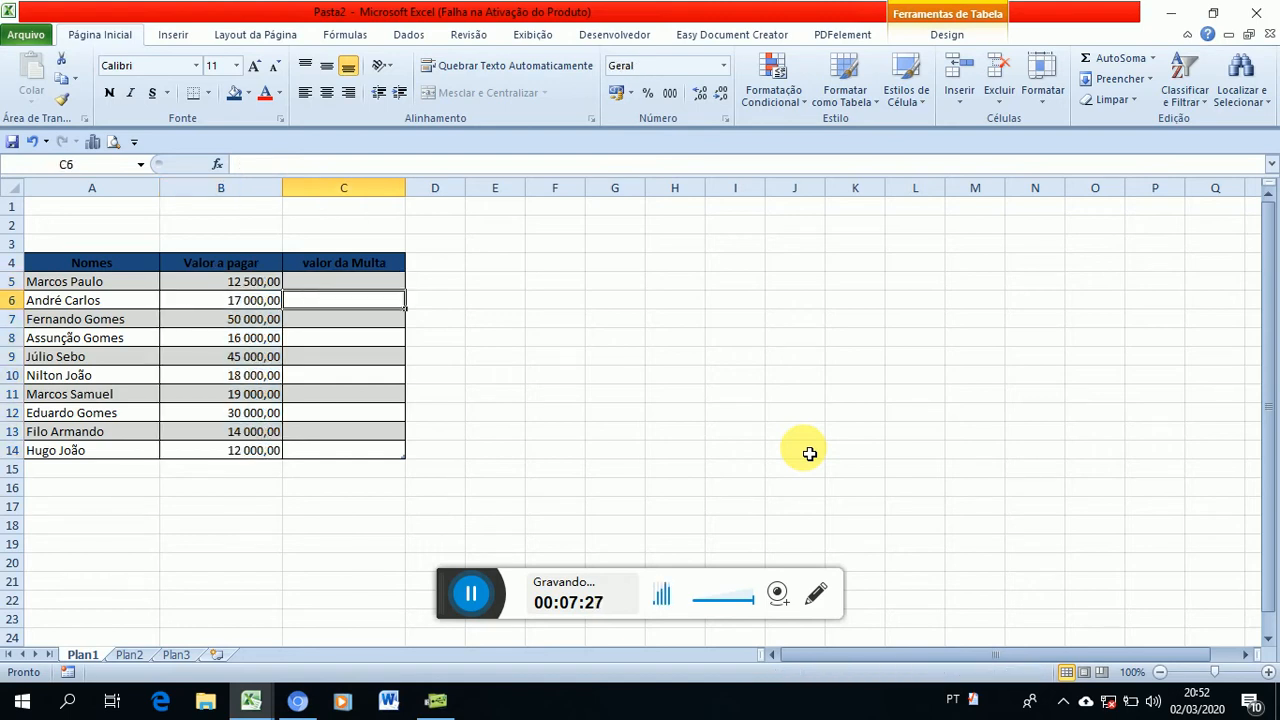
pyautogui.press('Left')
pyautogui.press('Down')
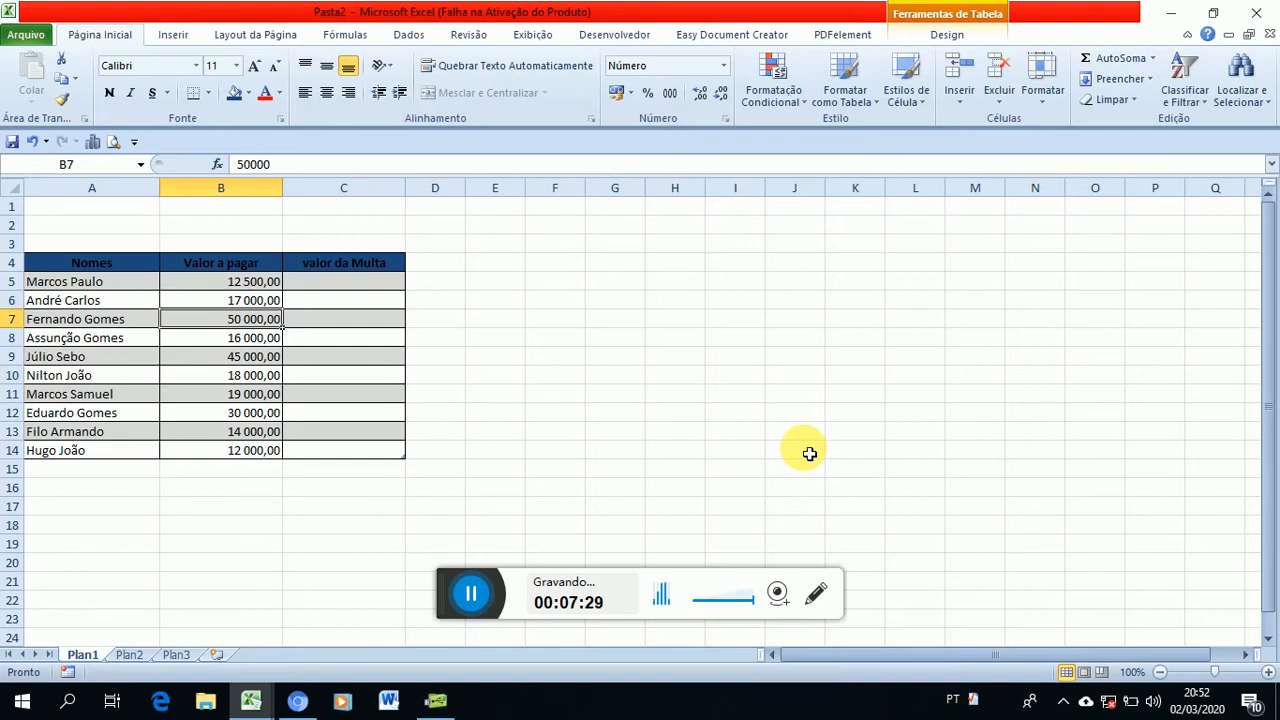
pyautogui.press('Down')
pyautogui.press('Down')
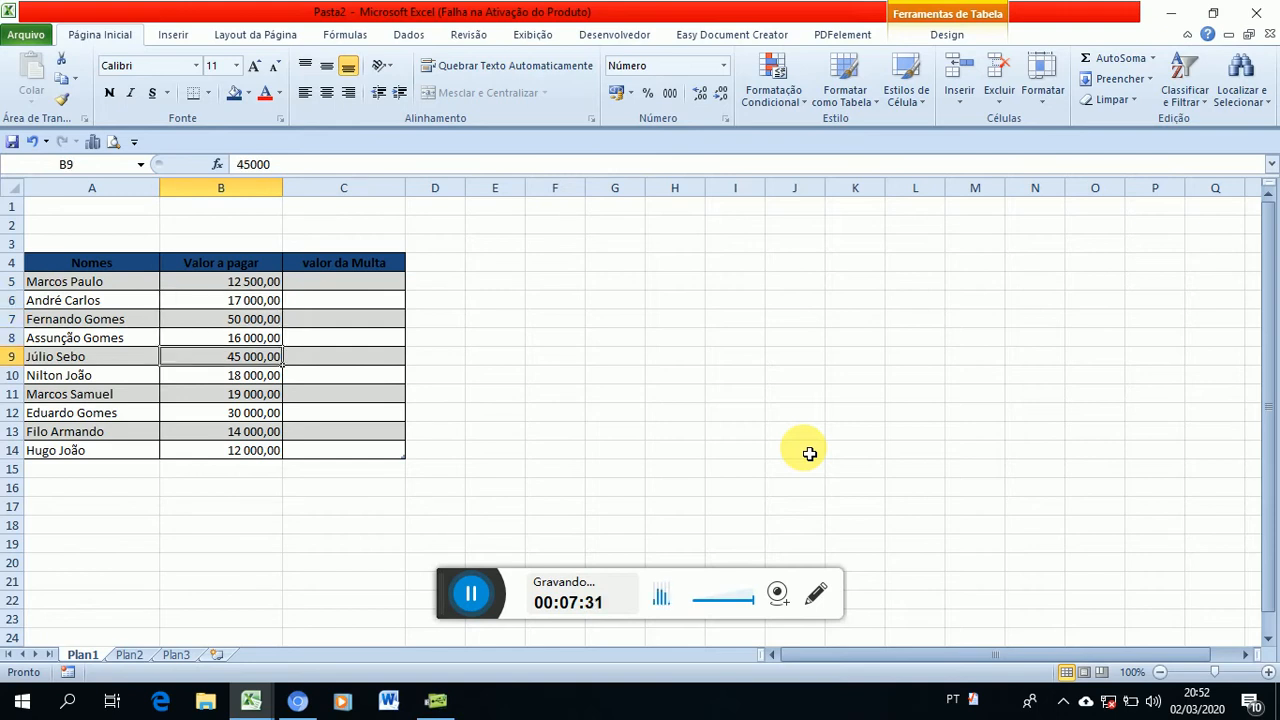
pyautogui.press('Down')
pyautogui.press('Down')
pyautogui.press('Down')
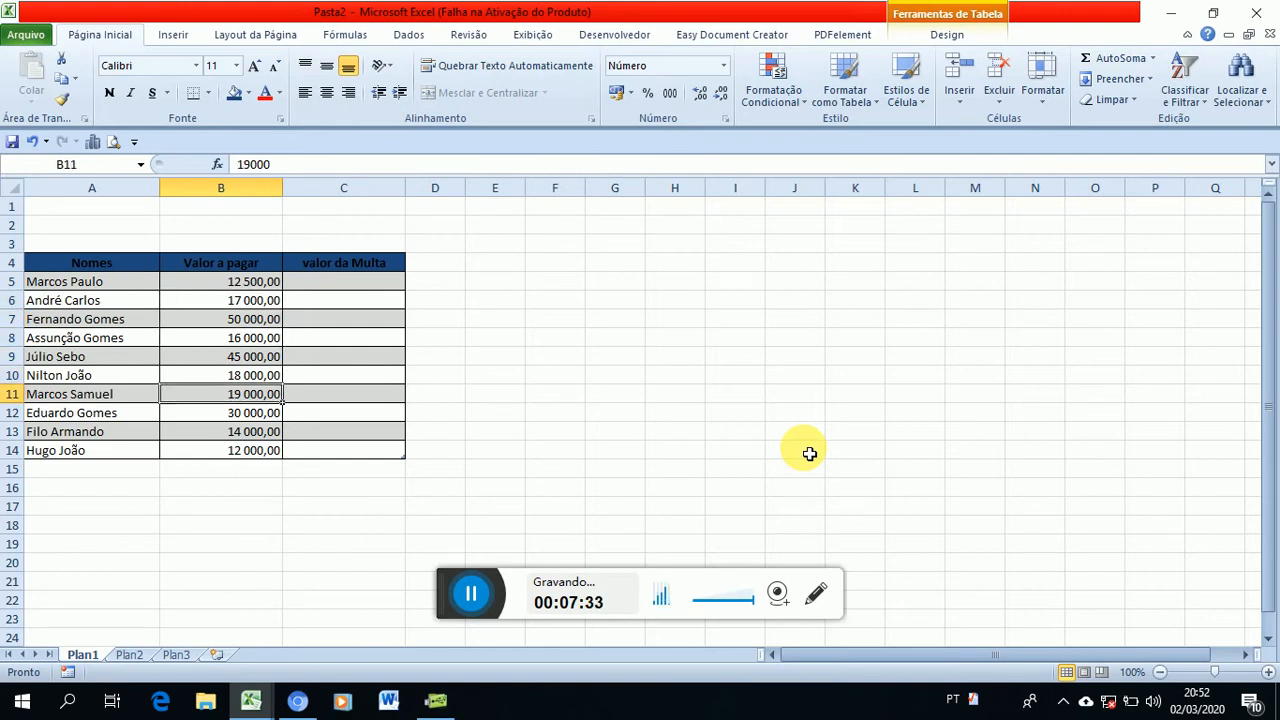
pyautogui.press('Down')
pyautogui.press('Down')
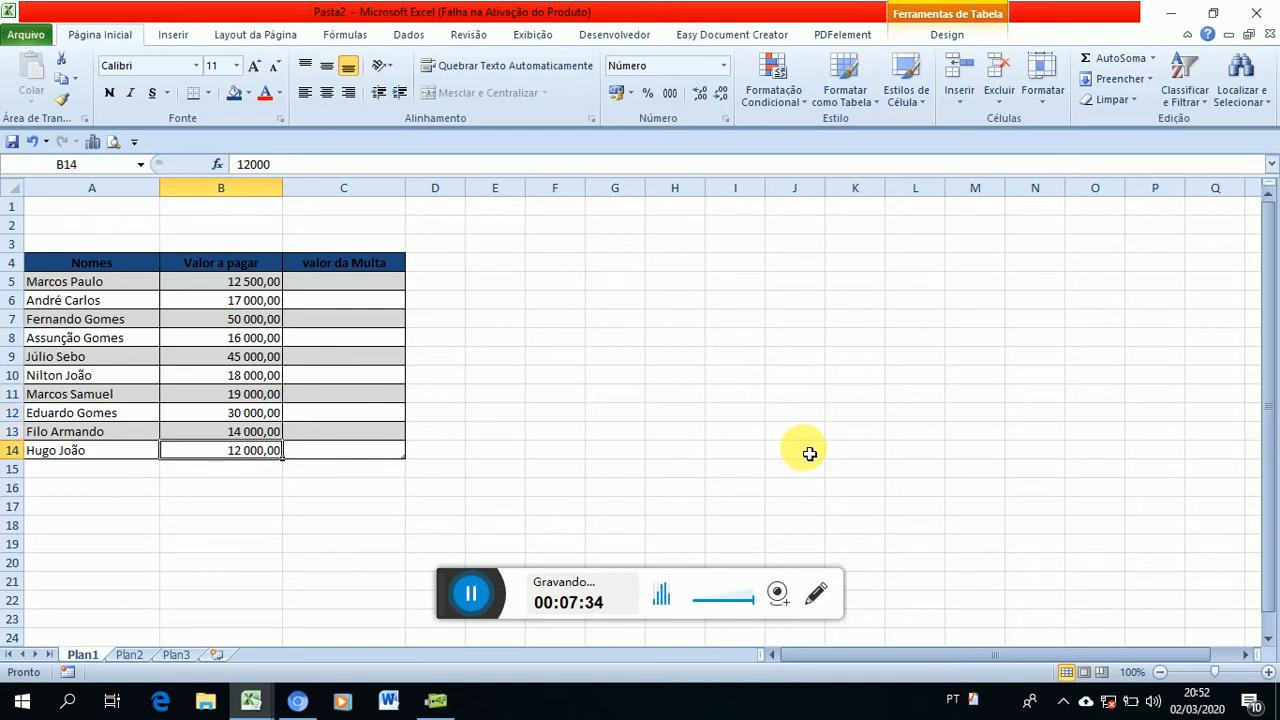
pyautogui.press('Up')
pyautogui.press('Up')
pyautogui.press('Up')
pyautogui.press('Up')
pyautogui.press('Up')
pyautogui.press('Up')
pyautogui.press('Up')
pyautogui.press('Up')
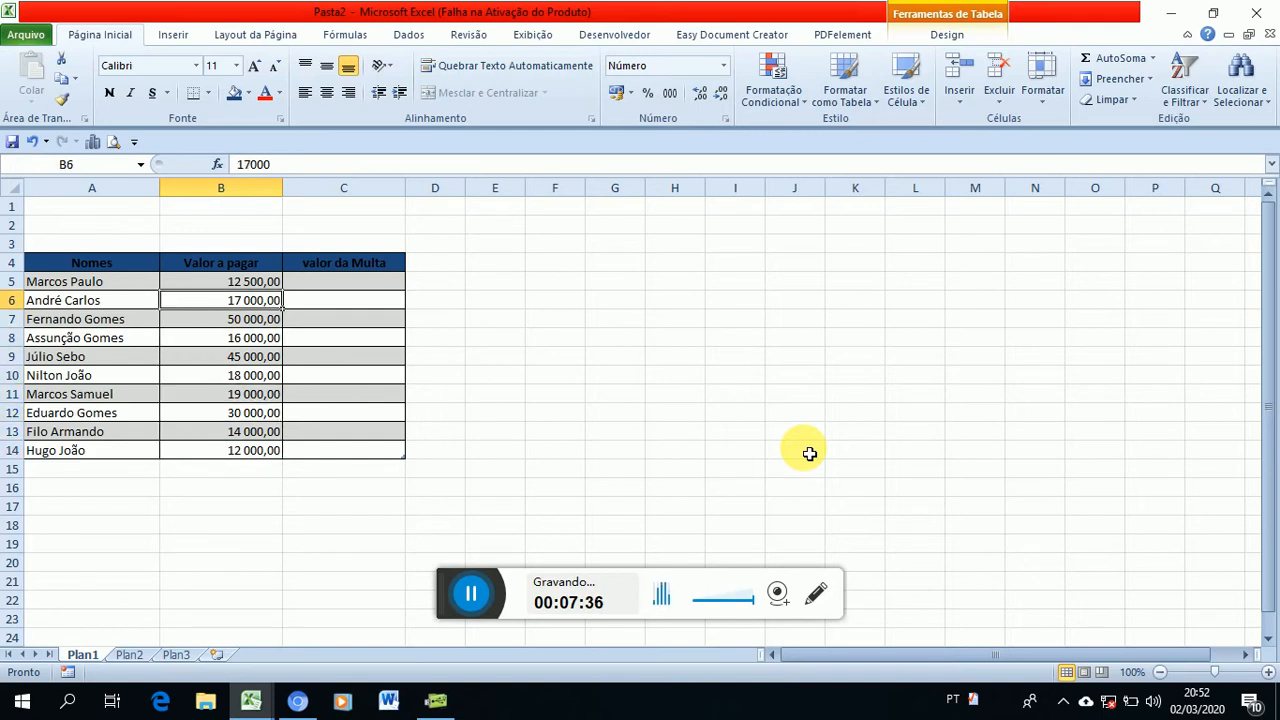
# Apply the two-decimal number format with thousands separator to the empty cells B2:C2 above the table.
pyautogui.press('Up')
pyautogui.press('Right')
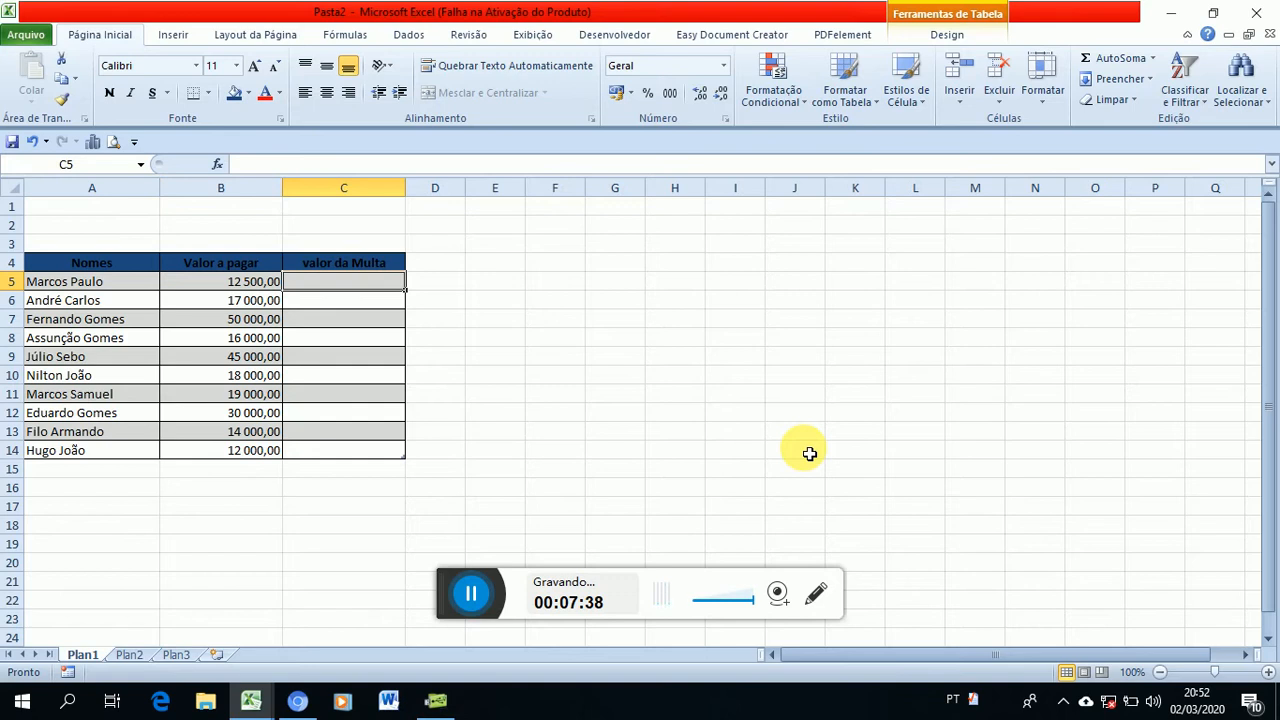
pyautogui.press('Up')
pyautogui.press('Up')
pyautogui.press('Up')
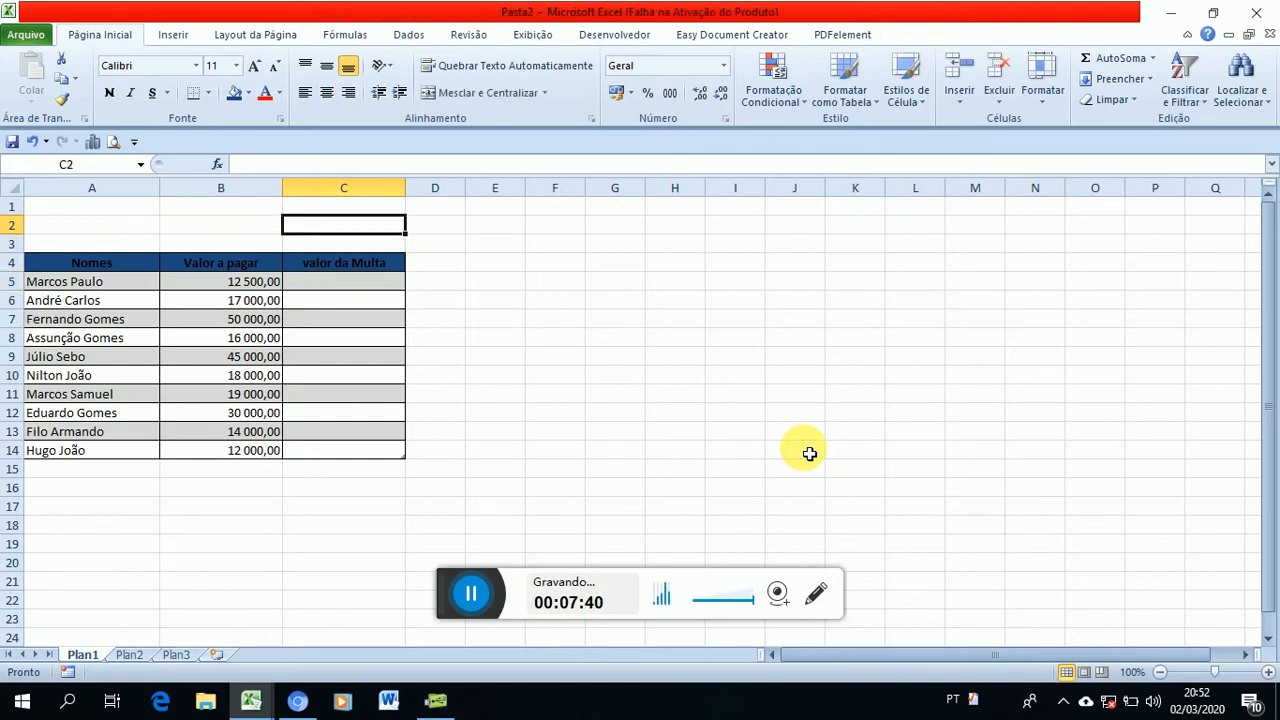
pyautogui.press('Left')
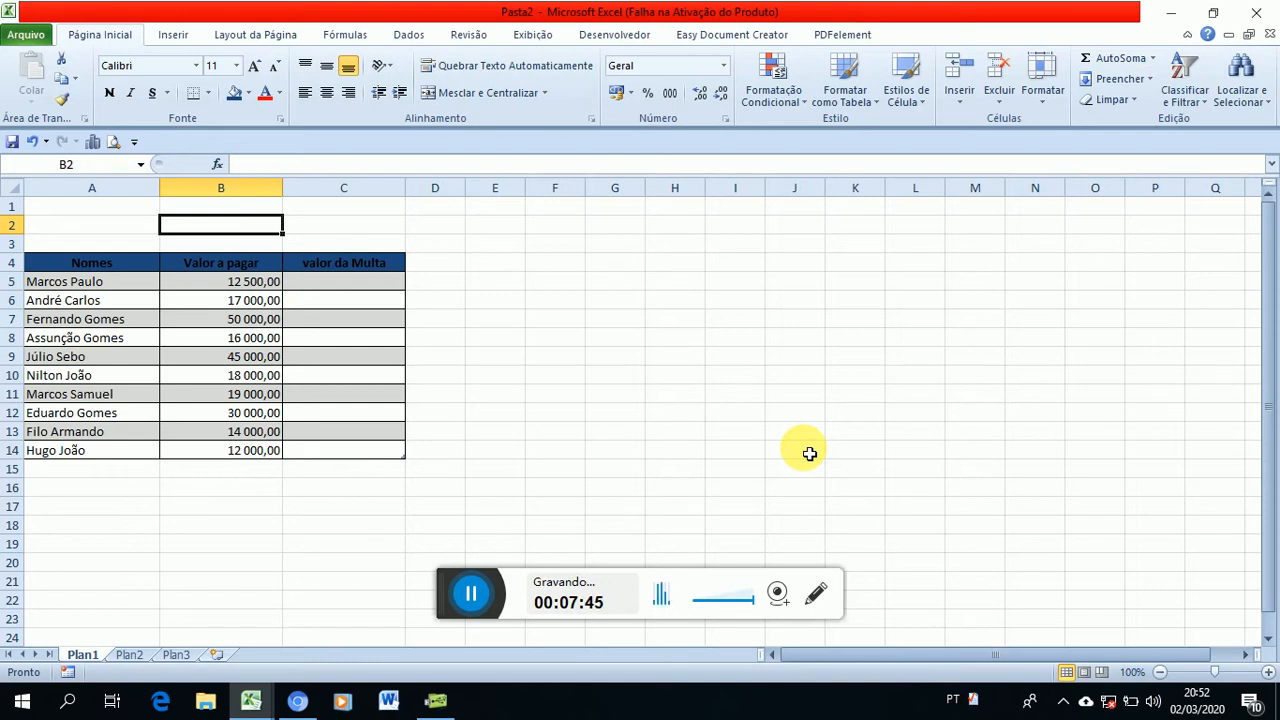
pyautogui.hotkey('shift', 'Right')
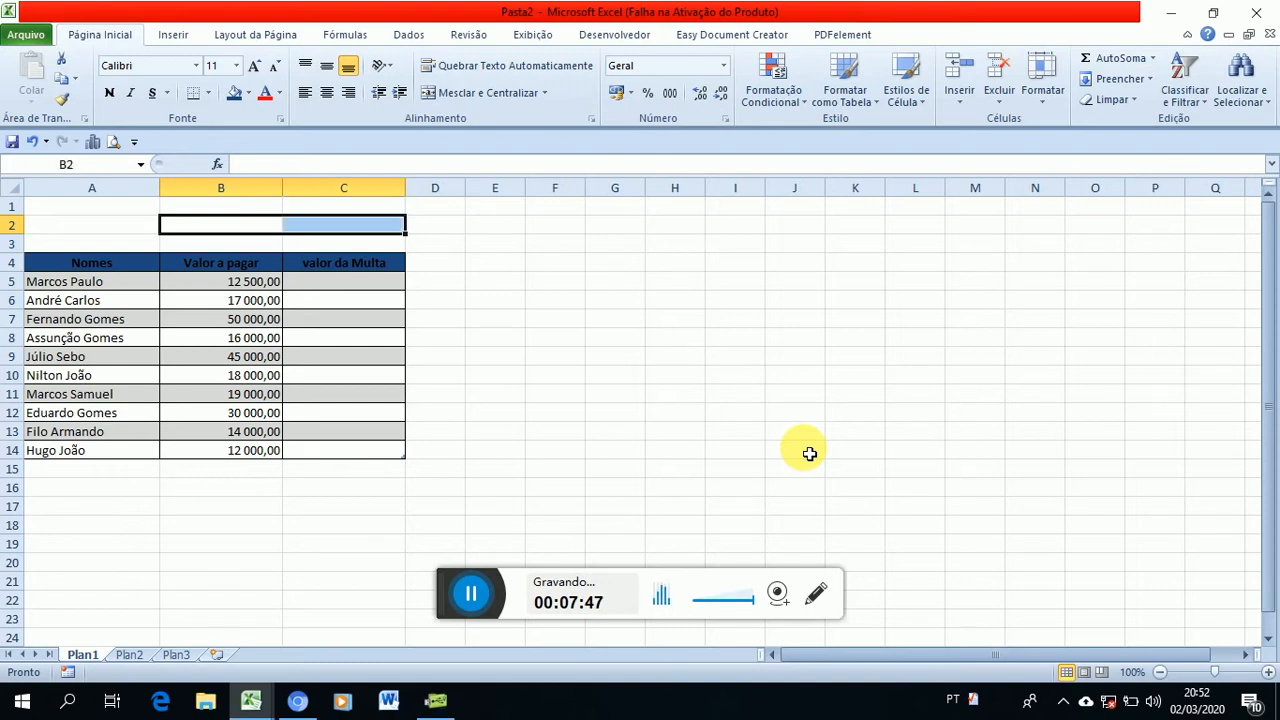
pyautogui.hotkey('ctrl', 'shift', '1')
# Add outline and inside borders to cells B2:C2.
pyautogui.hotkey('ctrl', '1')
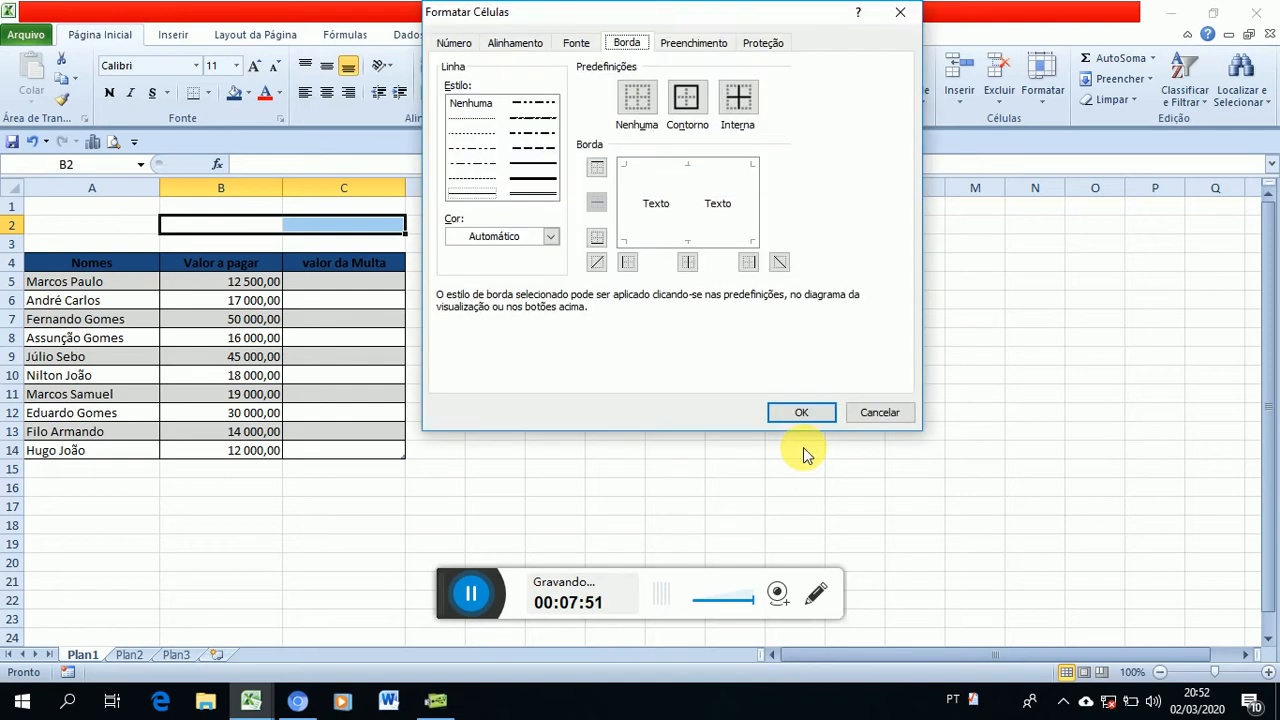
pyautogui.press('Tab')
pyautogui.press('Tab')
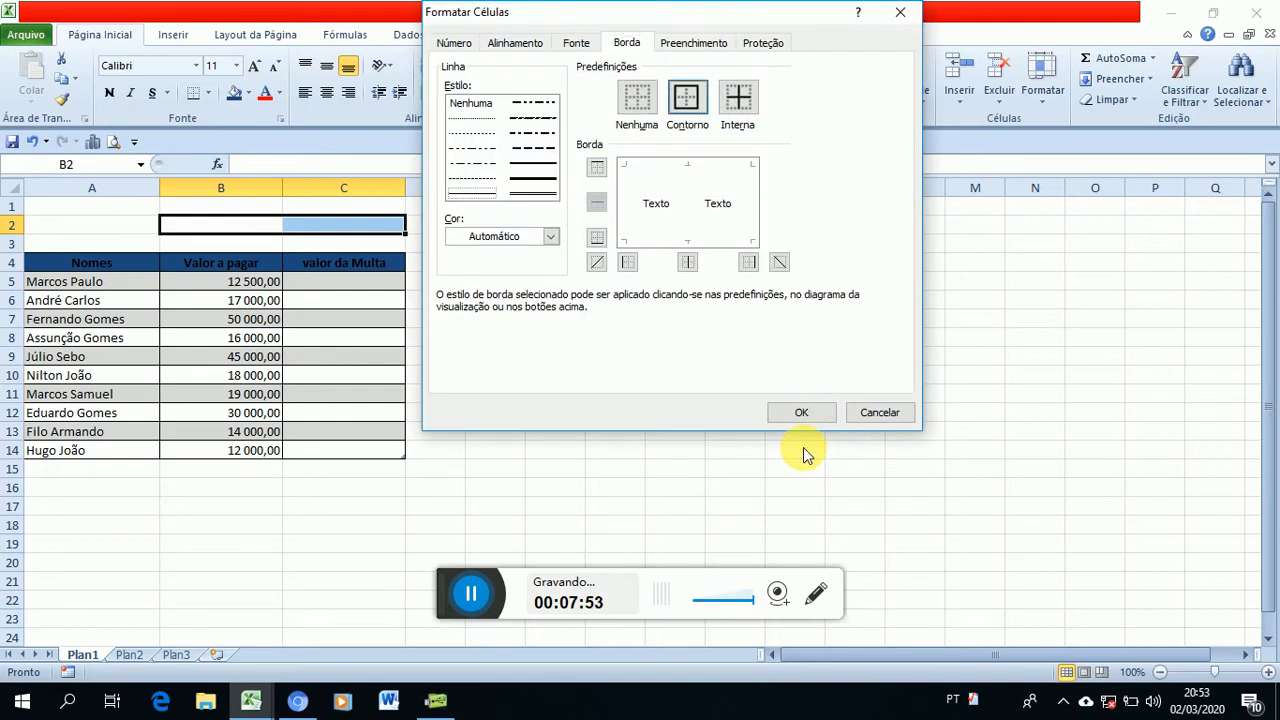
pyautogui.press('space')
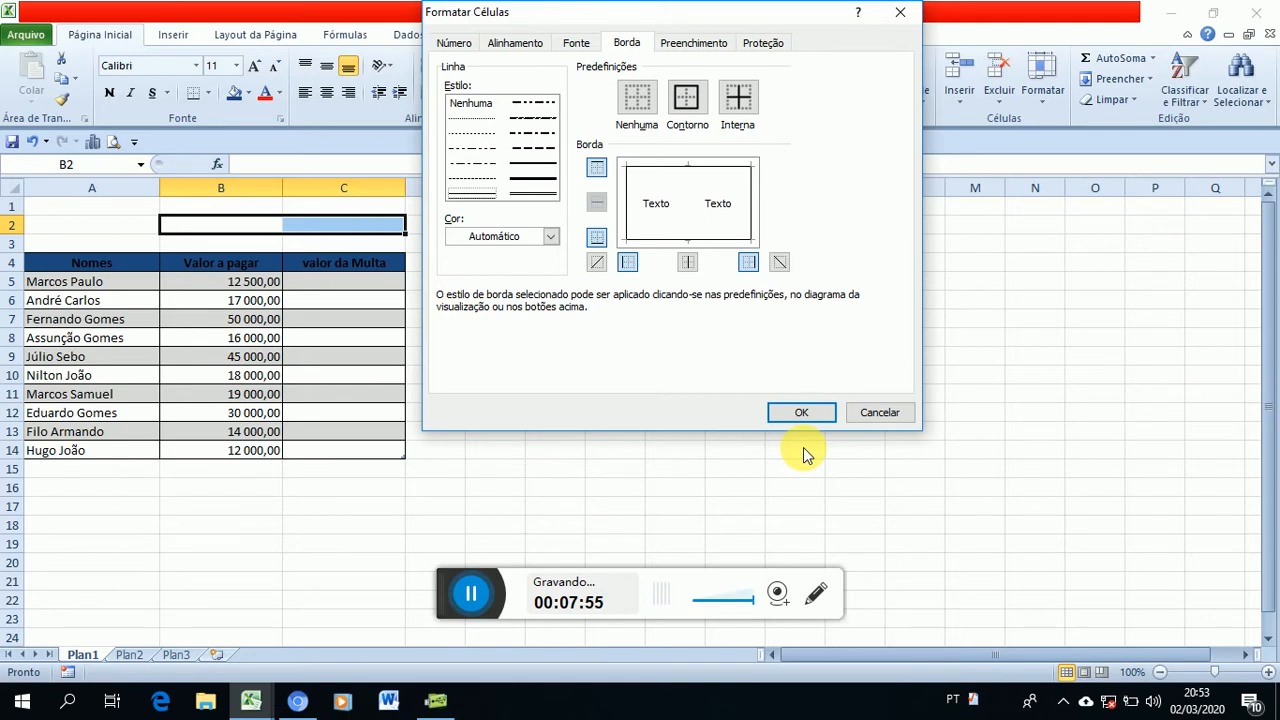
pyautogui.press('Tab')
pyautogui.press('space')
pyautogui.press('Tab')
pyautogui.press('Tab')
pyautogui.press('Tab')
pyautogui.press('Tab')
pyautogui.press('Tab')
pyautogui.press('Tab')
pyautogui.press('Tab')
pyautogui.press('Return')
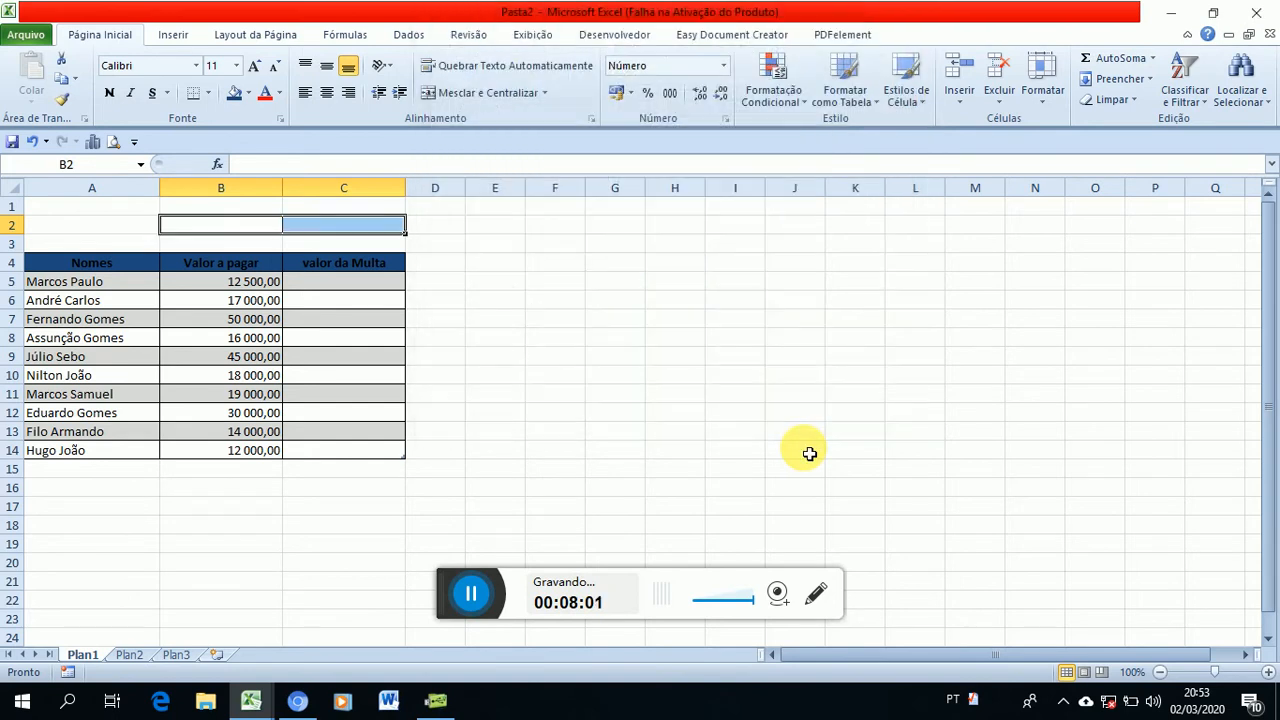
# Enter the label "Multa" in B2 and centre it horizontally.
pyautogui.press('Down')
pyautogui.press('Down')
pyautogui.press('Up')
pyautogui.press('Up')
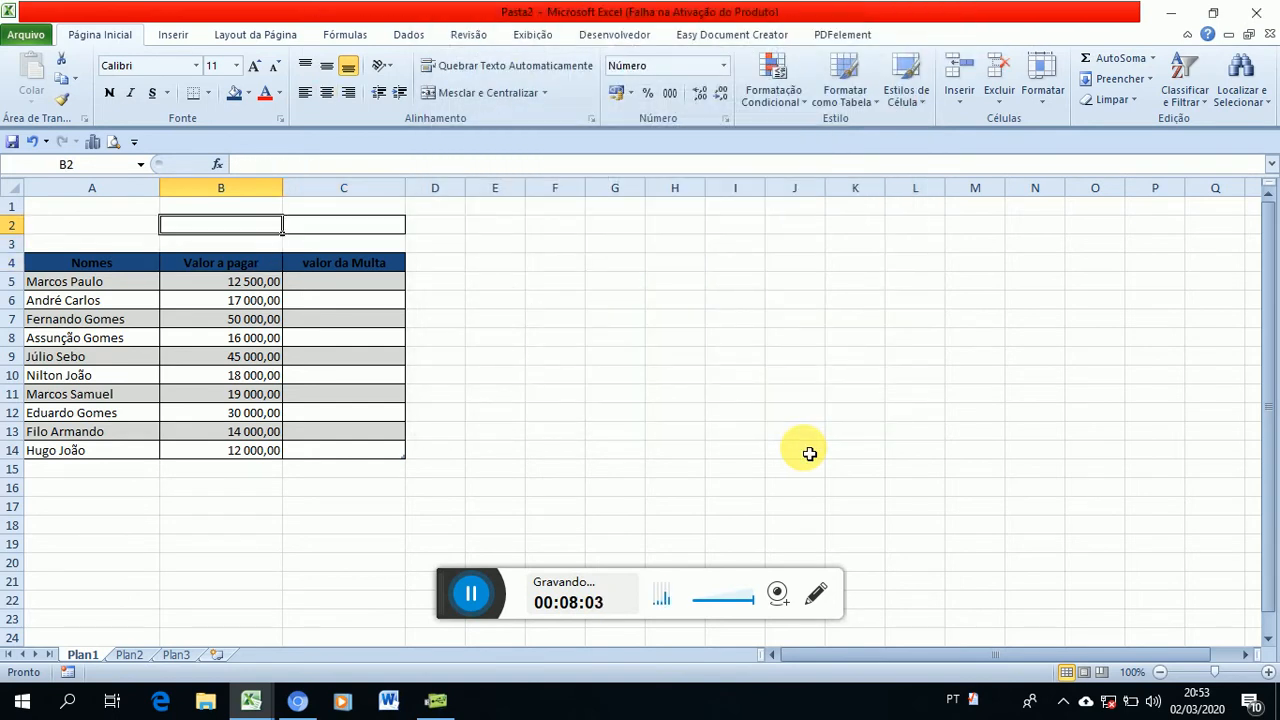
pyautogui.write('Multa')
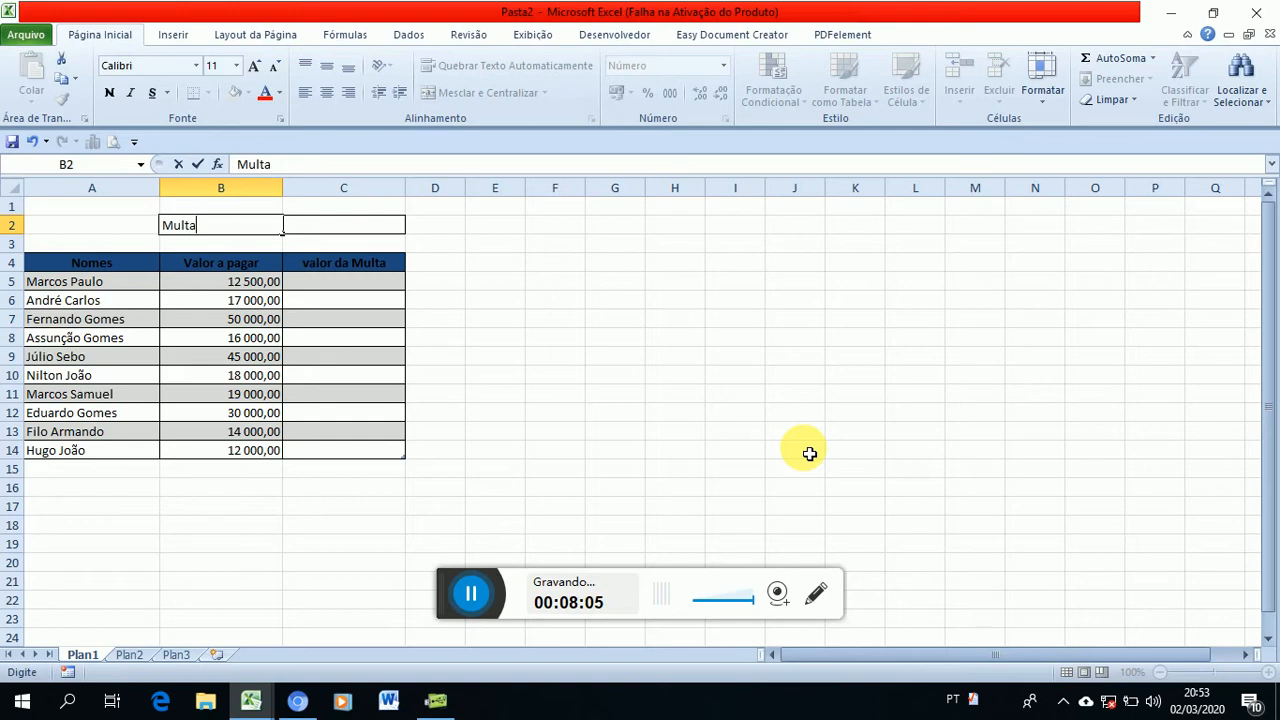
pyautogui.press('Return')
pyautogui.press('Up')
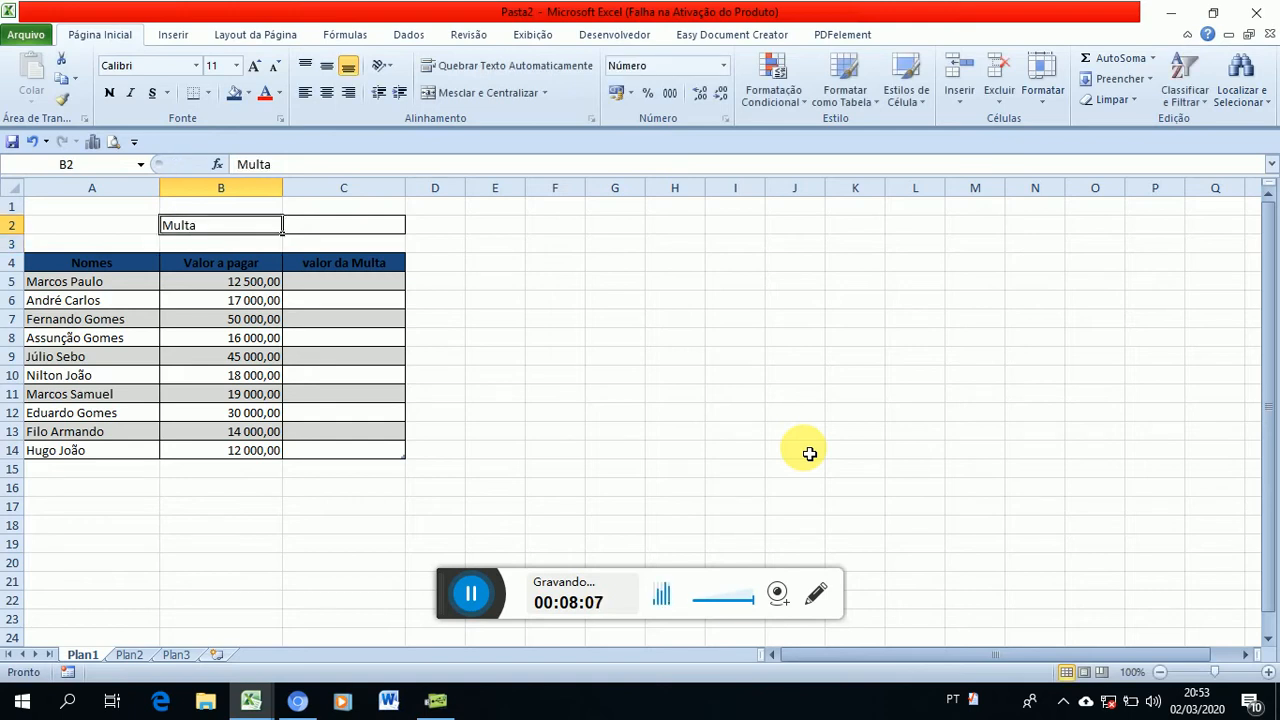
pyautogui.press('alt')
pyautogui.press('c')
pyautogui.press('a')
pyautogui.press('c')
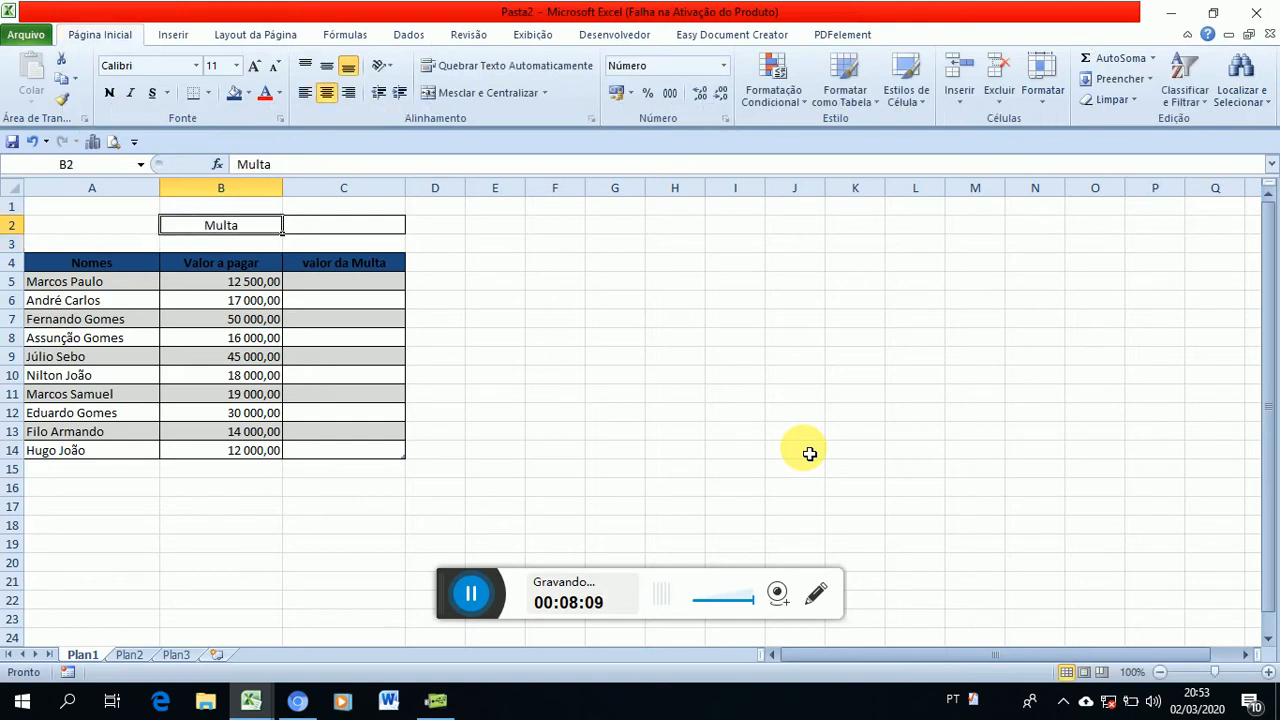
# Enter 15 in C2 beside the "Multa" label.
pyautogui.press('Right')
pyautogui.write('15')
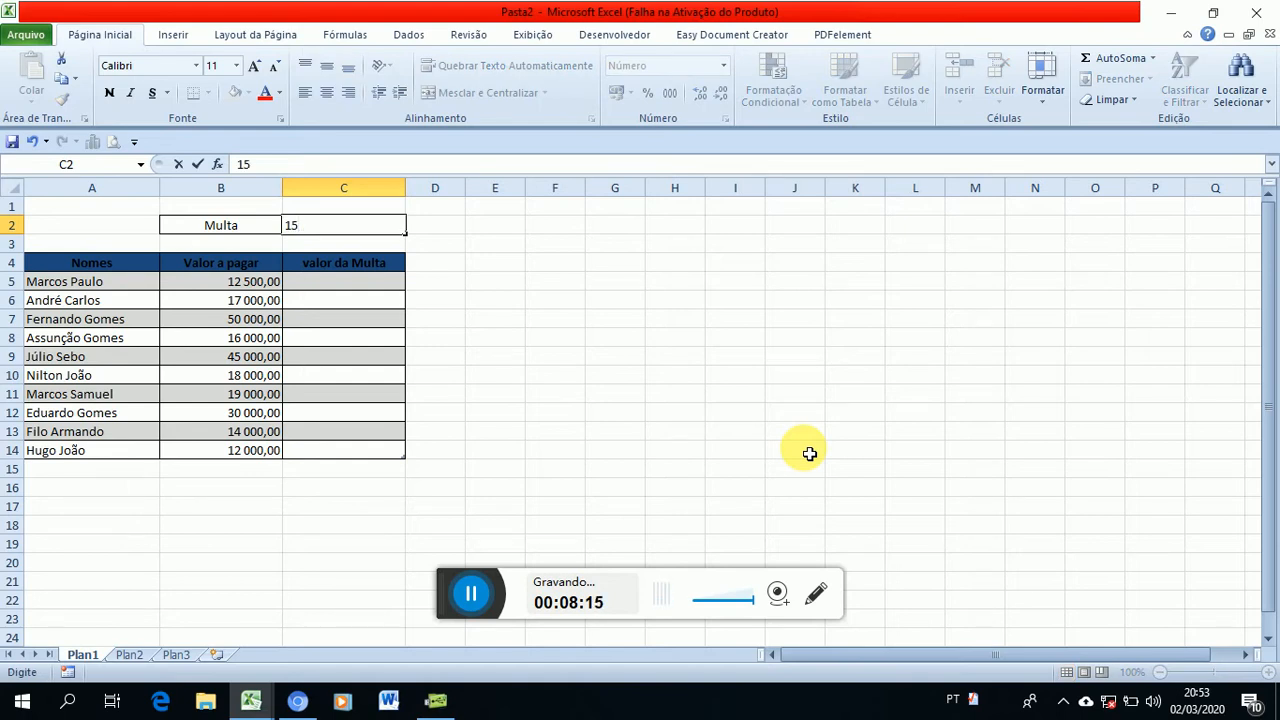
pyautogui.press('Return')
pyautogui.press('Up')
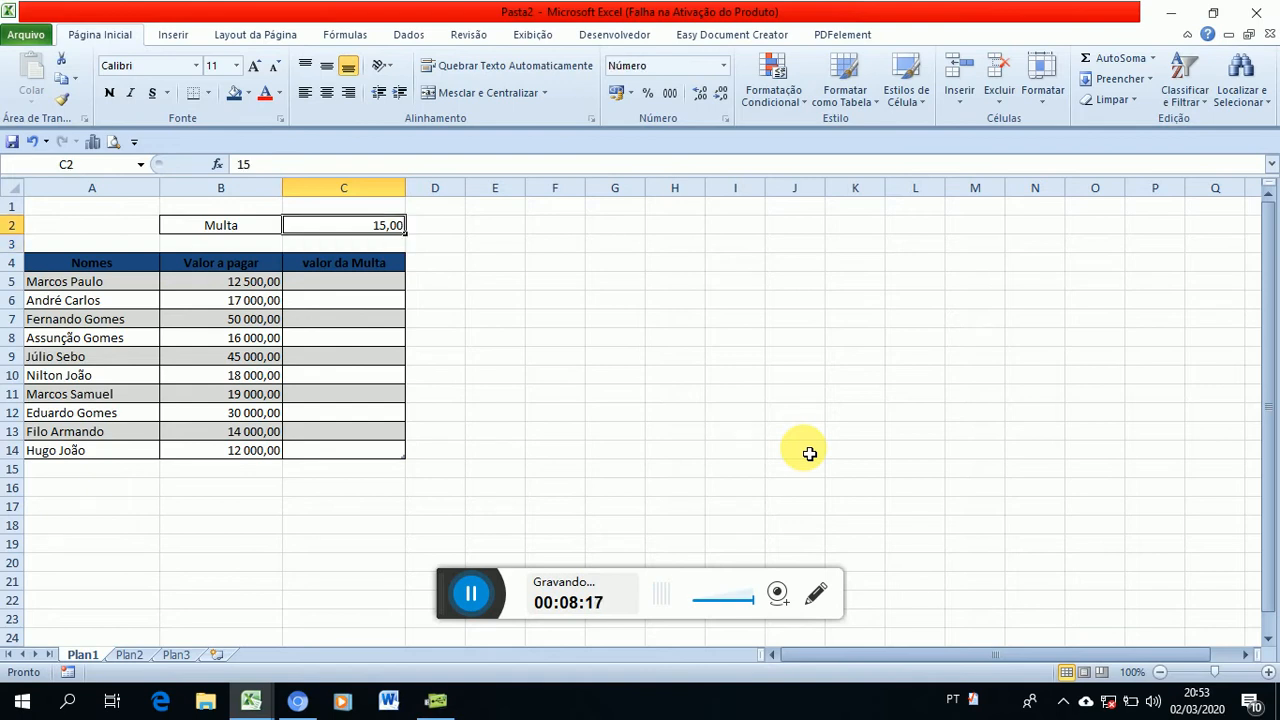
# Apply the percentage format to C2 beside the "Multa" label and set its value to 15%.
pyautogui.press('F2')
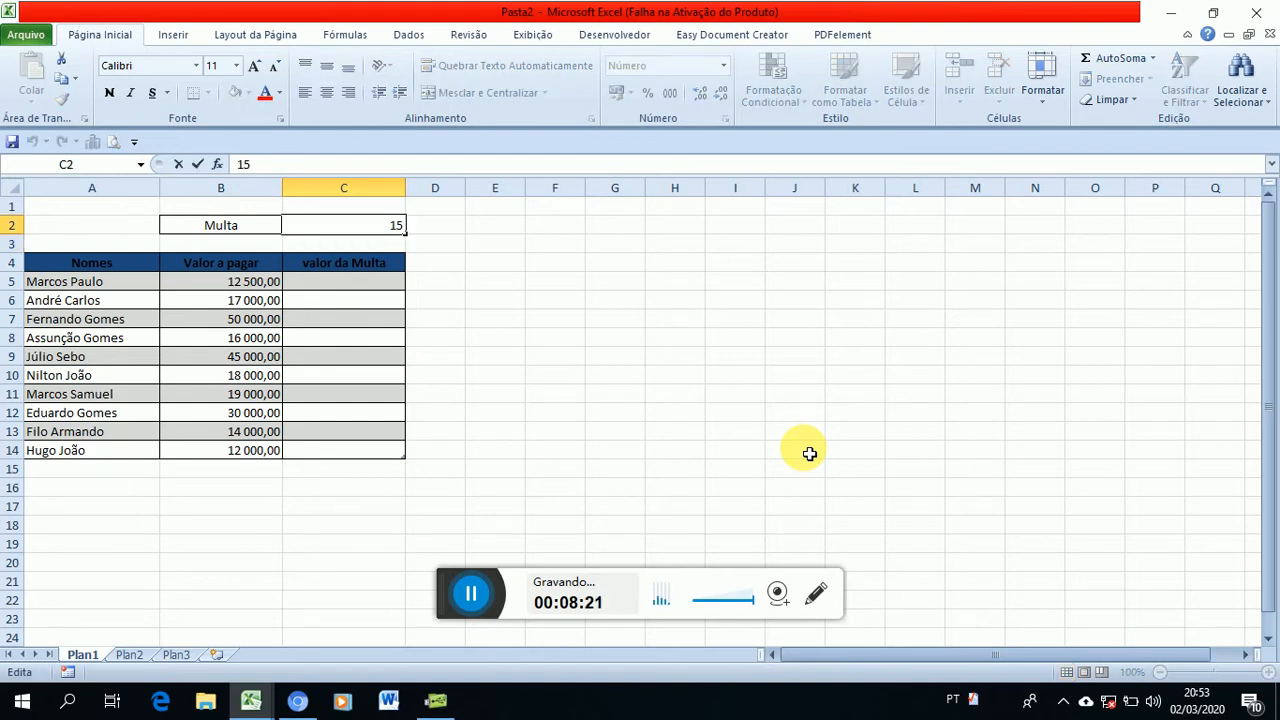
pyautogui.press('Return')
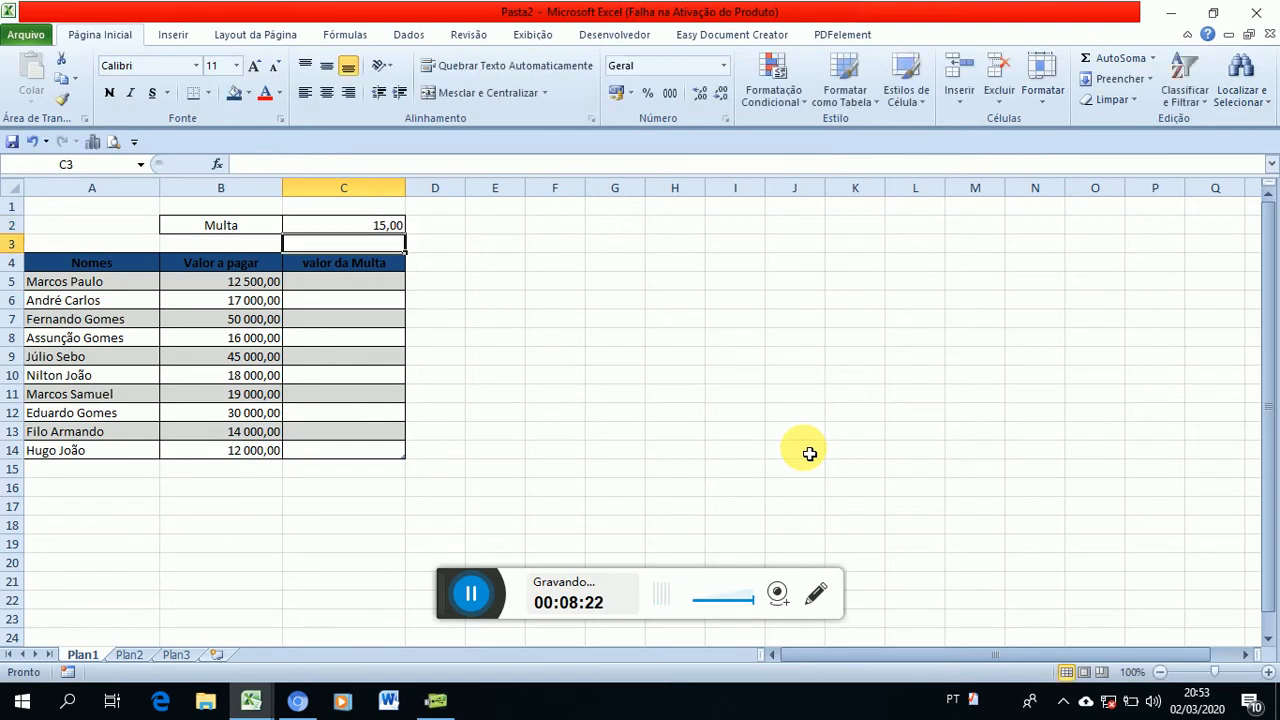
pyautogui.press('Up')
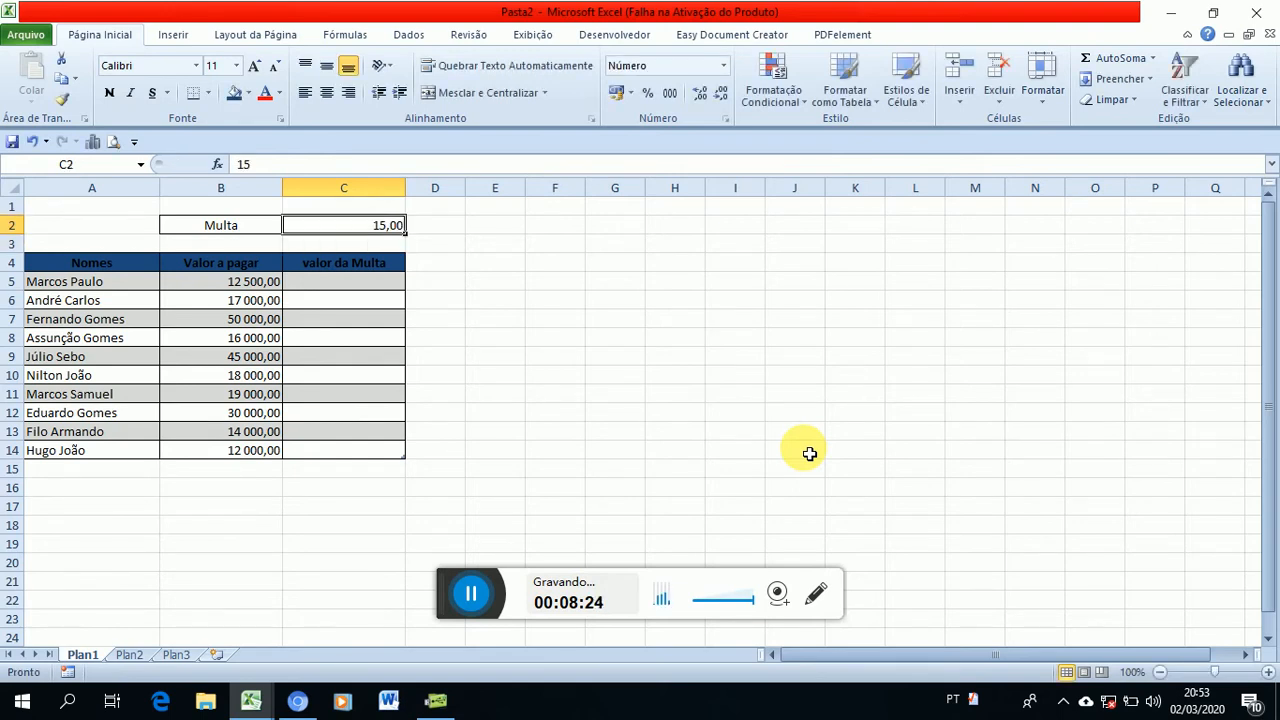
pyautogui.hotkey('ctrl', 'shift', '5')
pyautogui.press('F2')
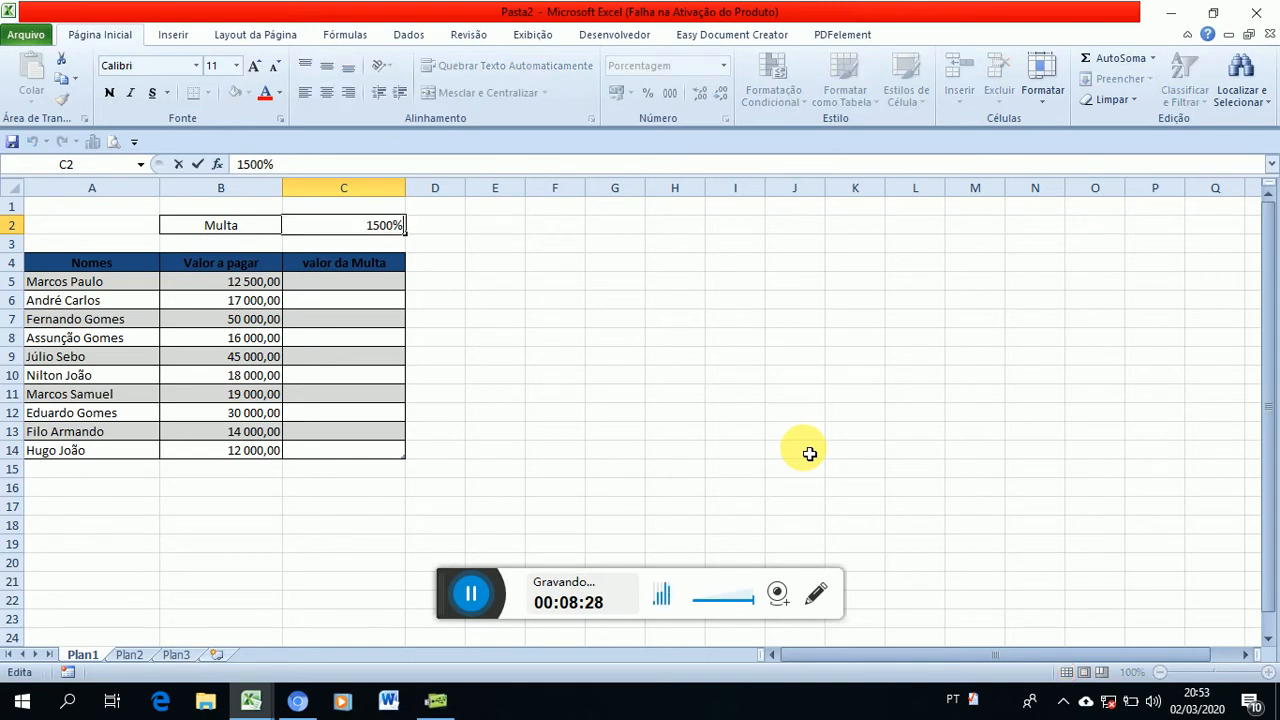
pyautogui.press('BackSpace')
pyautogui.press('BackSpace')
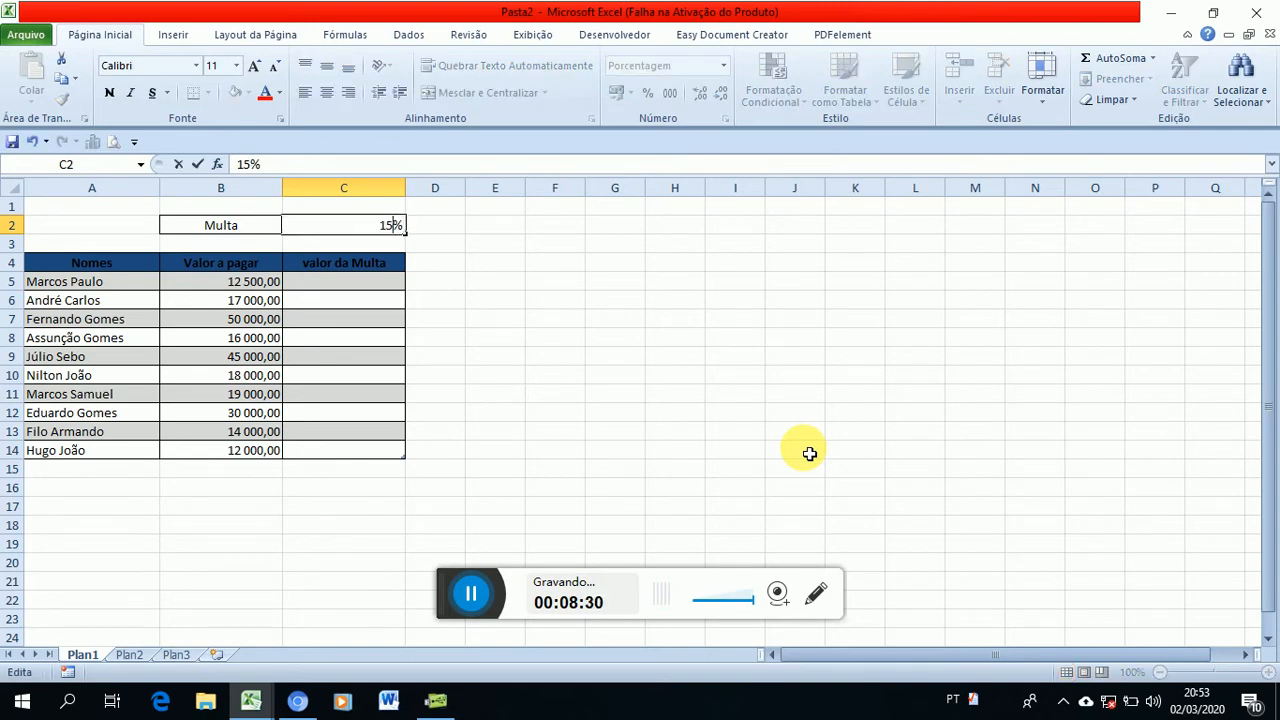
pyautogui.press('Return')
# Fill the "Multa" label cell B2 with the base red theme colour.
pyautogui.press('Up')
pyautogui.press('Left')
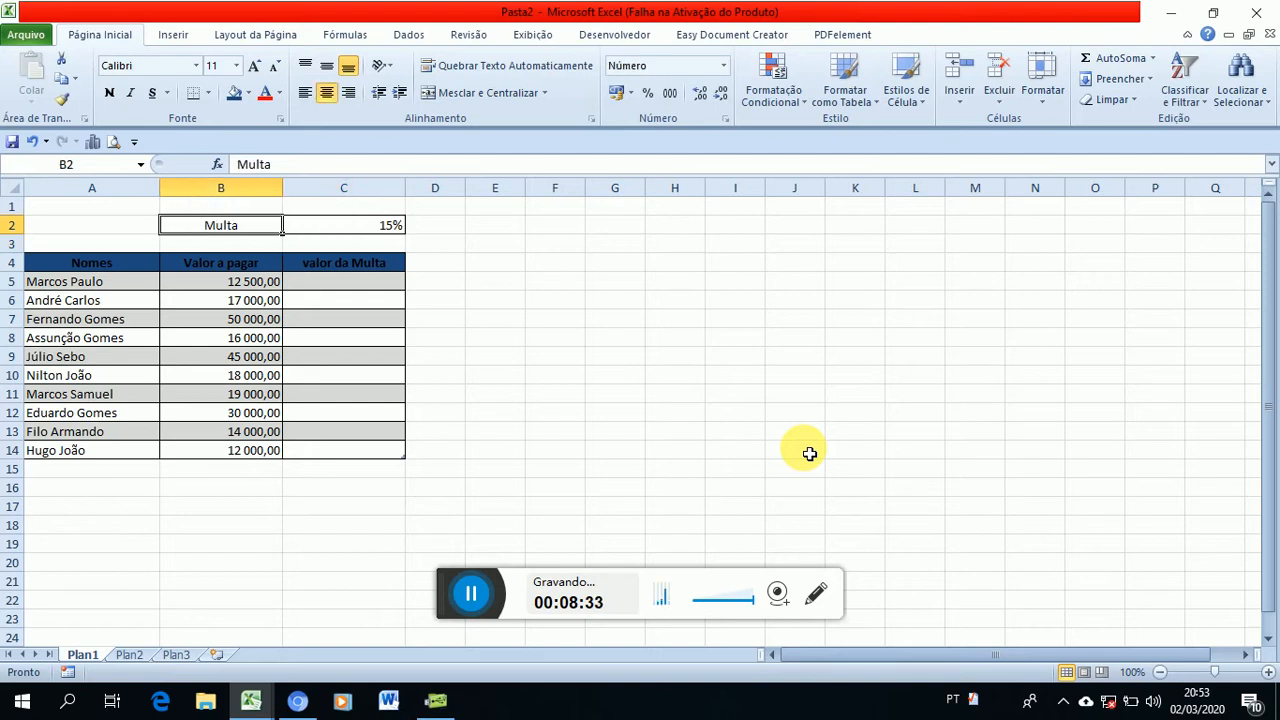
pyautogui.press('alt')
pyautogui.press('c')
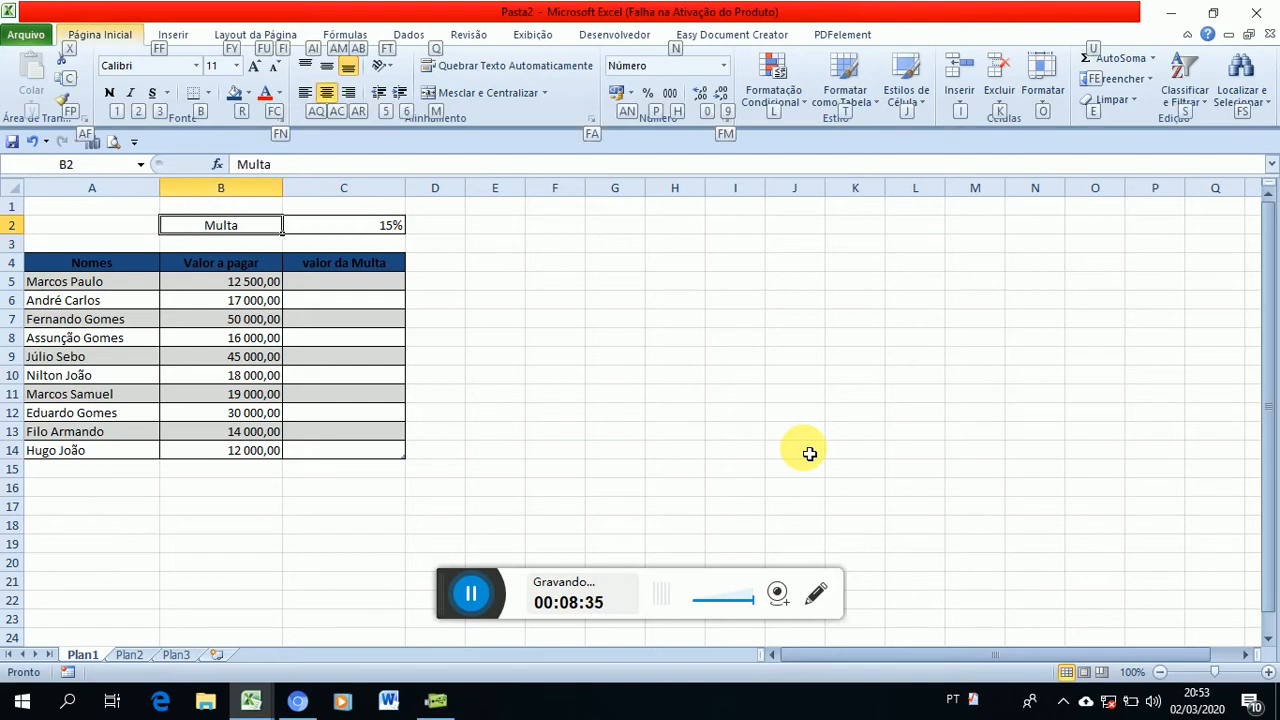
pyautogui.press('r')
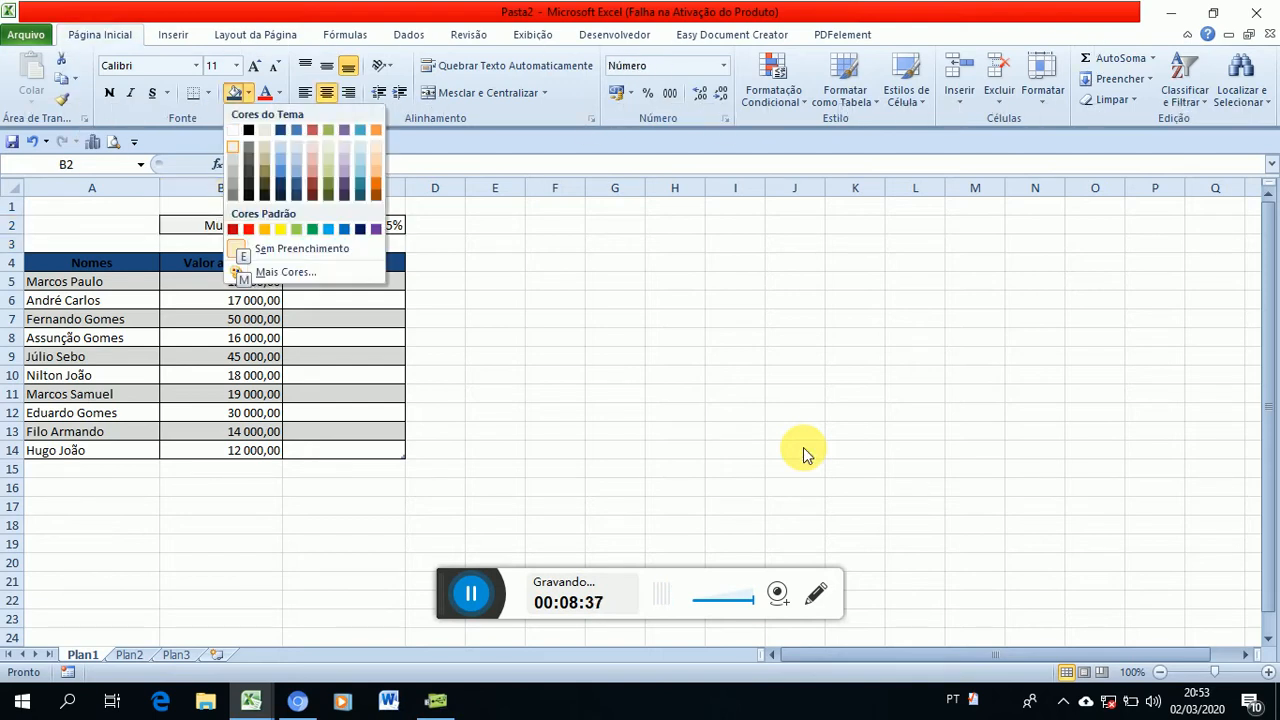
pyautogui.press('Right')
pyautogui.press('Right')
pyautogui.press('Right')
pyautogui.press('Right')
pyautogui.press('Right')
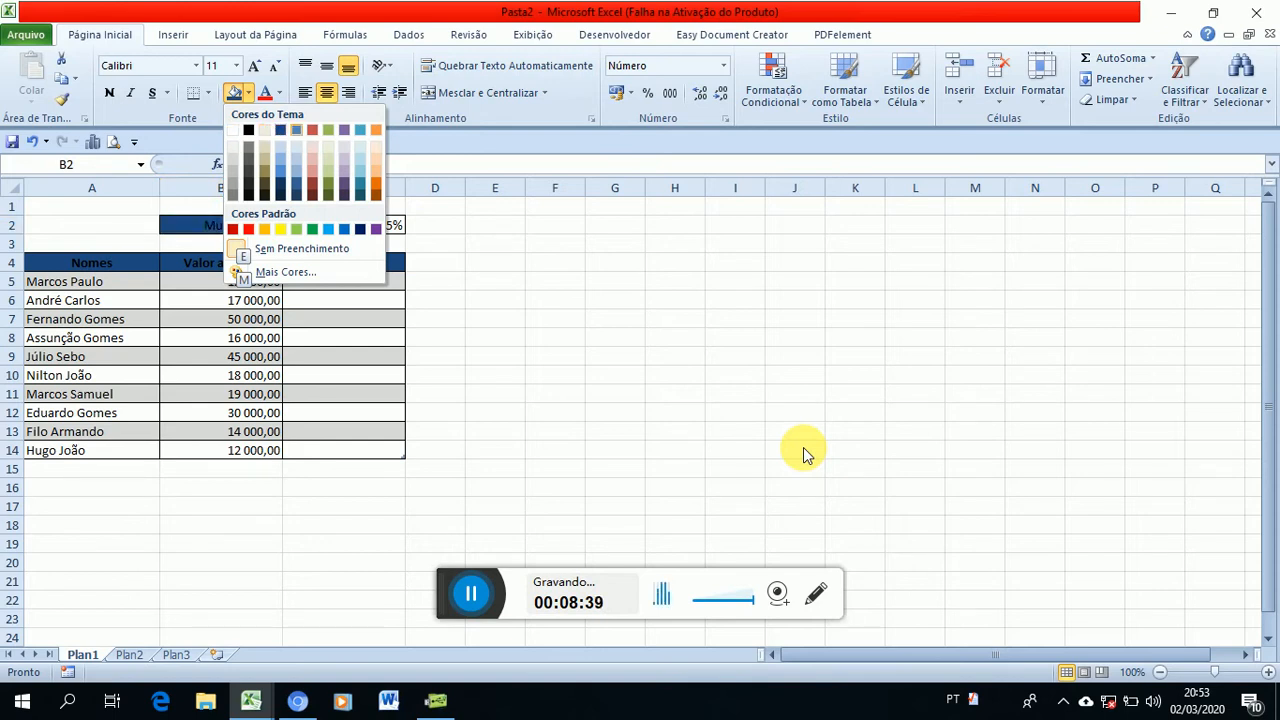
pyautogui.press('Return')
# Fill the fine percentage cell C2 with the second-lightest tint of the orange theme colour.
pyautogui.press('Right')
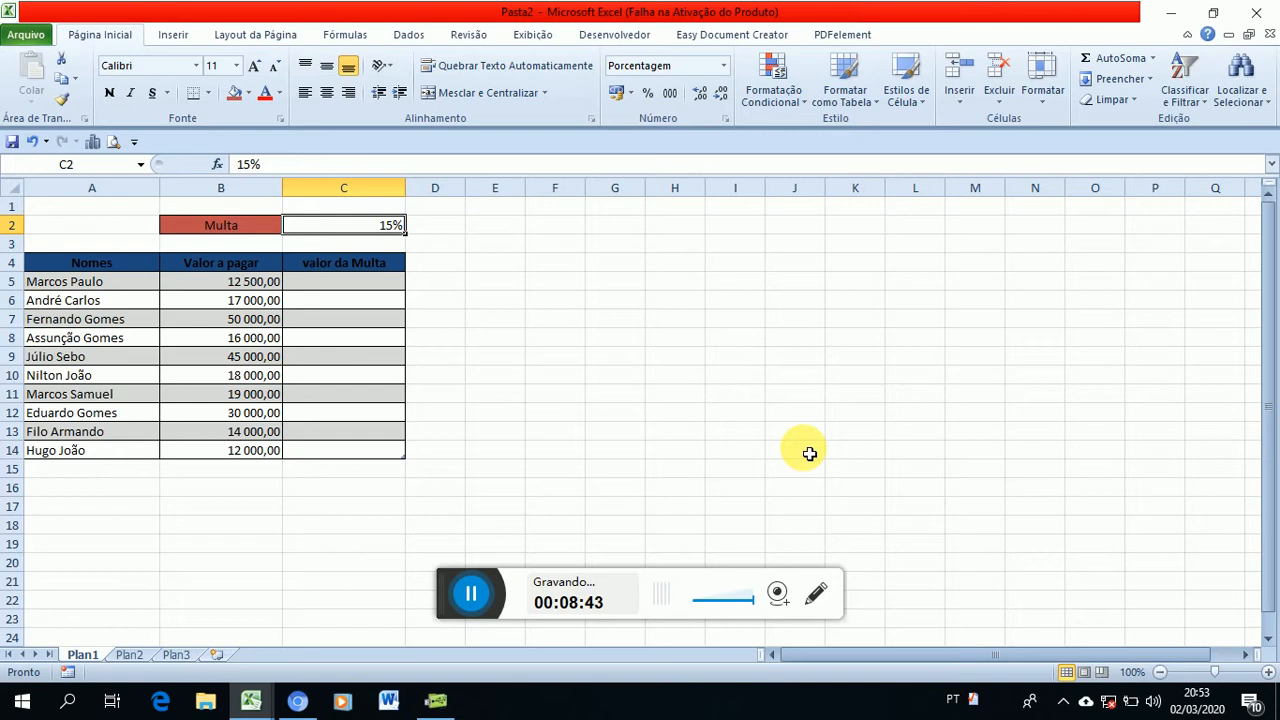
pyautogui.hotkey('alt', 'c')
pyautogui.press('h')
pyautogui.press('Right')
pyautogui.press('Right')
pyautogui.press('Right')
pyautogui.press('Right')
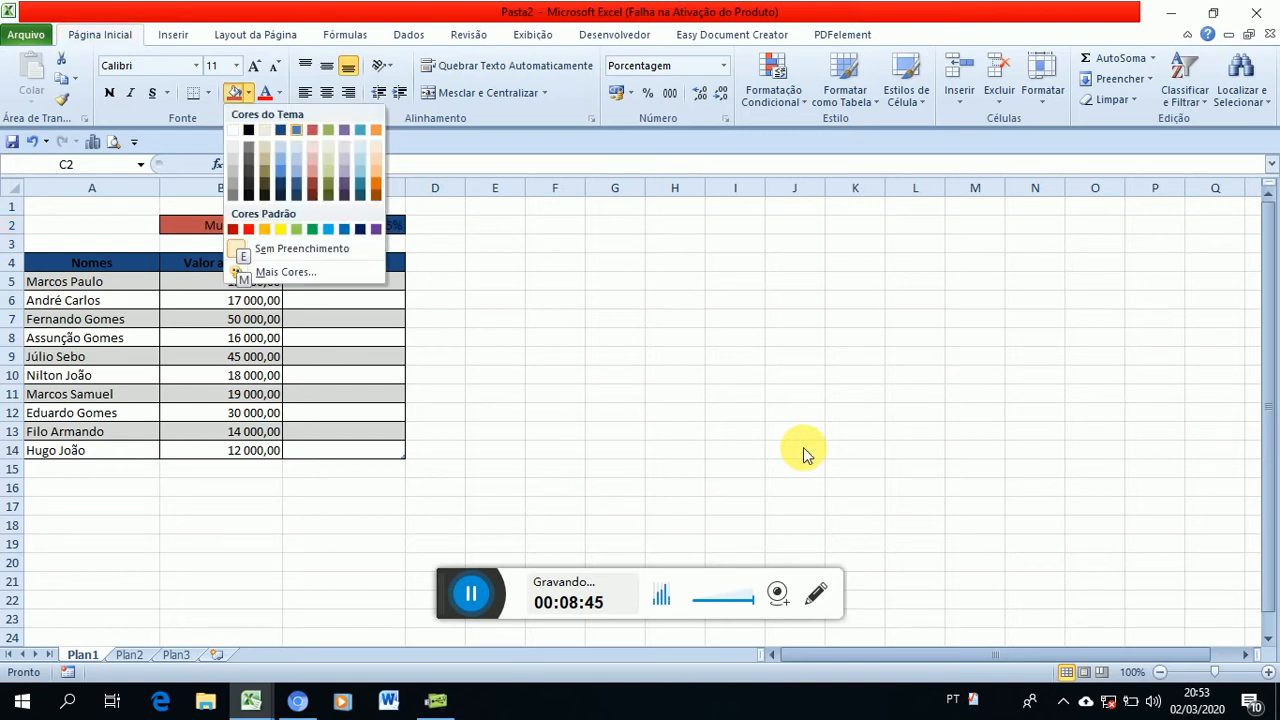
pyautogui.press('Down')
pyautogui.press('Right')
pyautogui.press('Right')
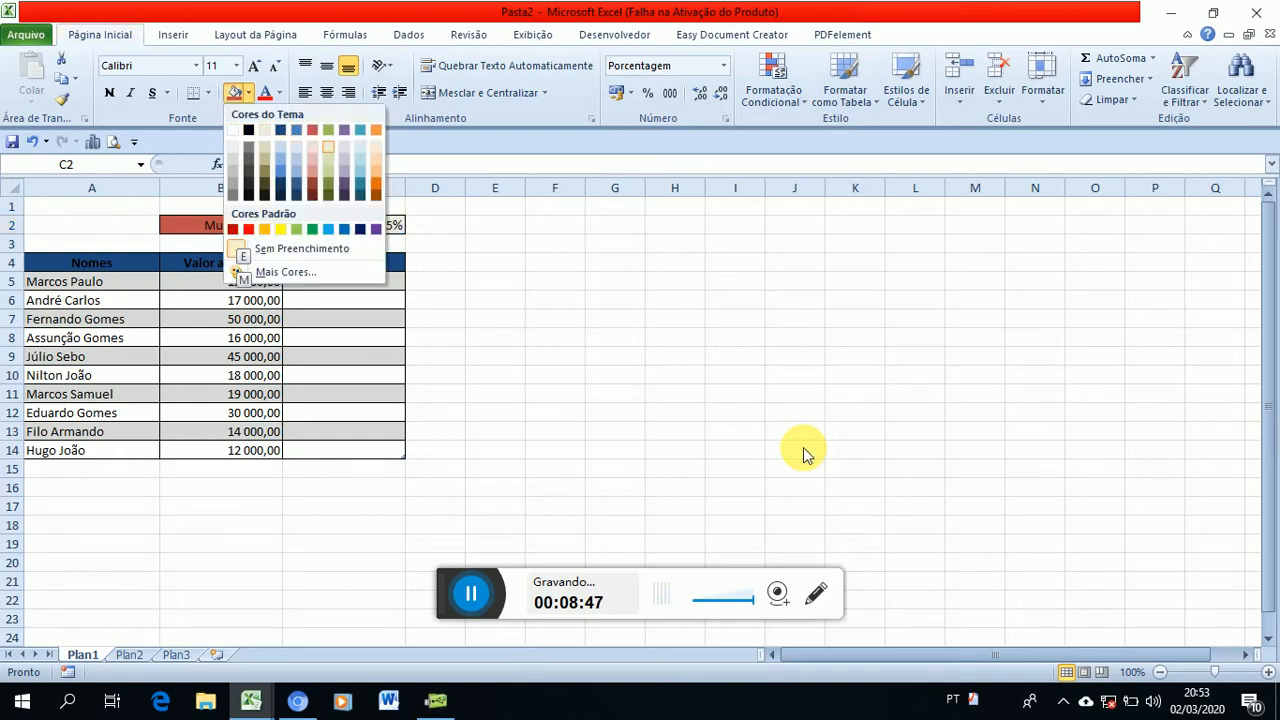
pyautogui.press('Right')
pyautogui.press('Right')
pyautogui.press('Right')
pyautogui.press('Down')
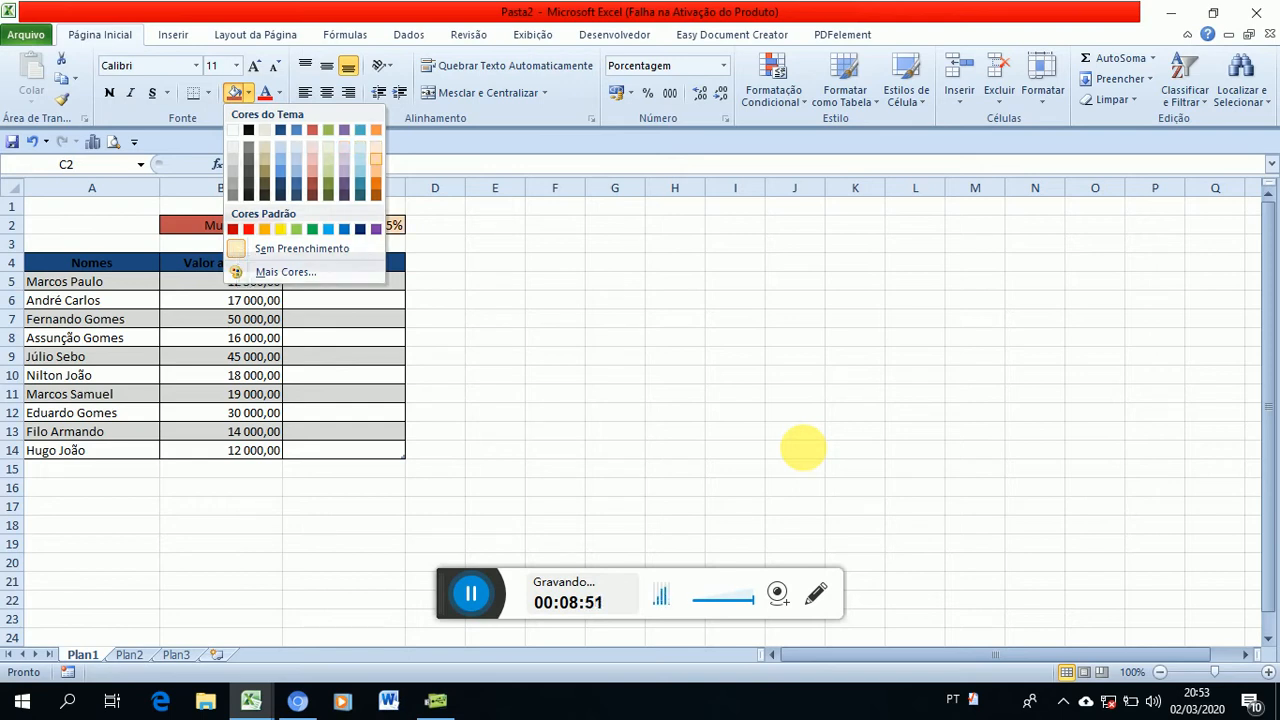
pyautogui.press('Return')
# Review the names and amounts payable in the table, along with the fine label and percentage above it.
pyautogui.press('Down')
pyautogui.press('Down')
pyautogui.press('Down')
pyautogui.press('Down')
pyautogui.press('Down')
pyautogui.press('Up')
pyautogui.press('Up')
pyautogui.press('Up')
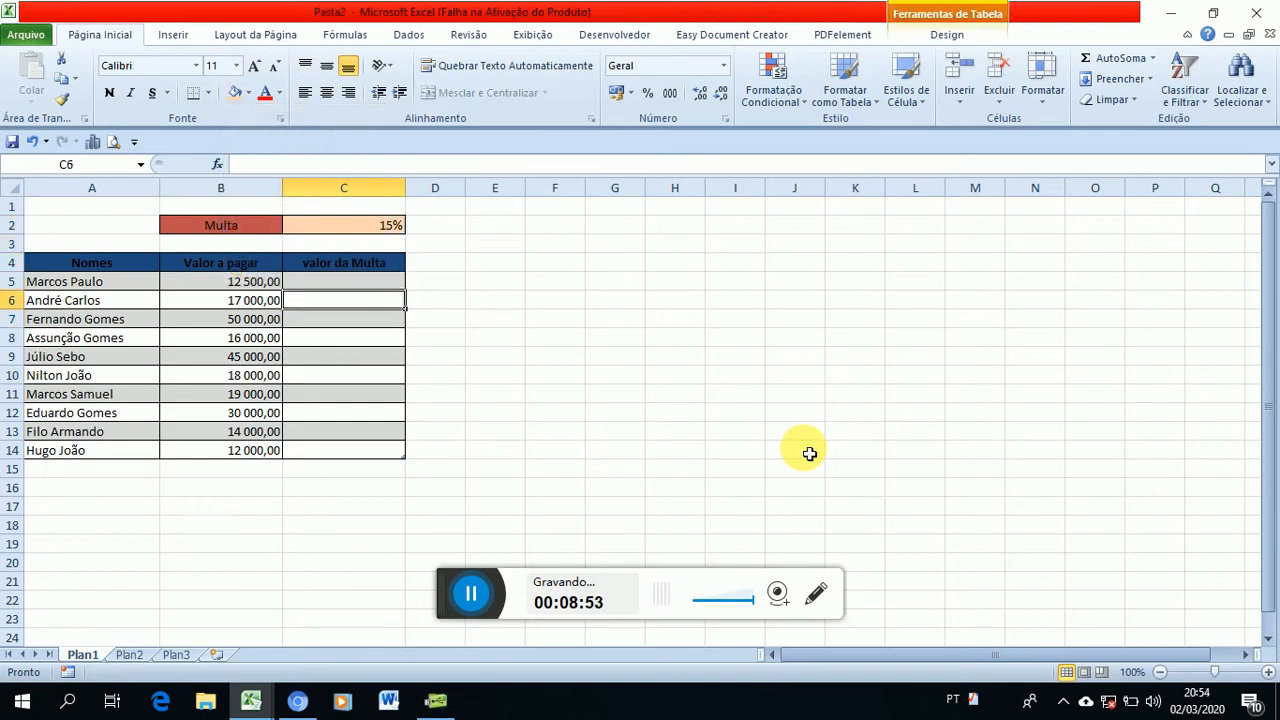
pyautogui.press('Down')
pyautogui.press('Down')
pyautogui.press('Left')
pyautogui.press('Left')
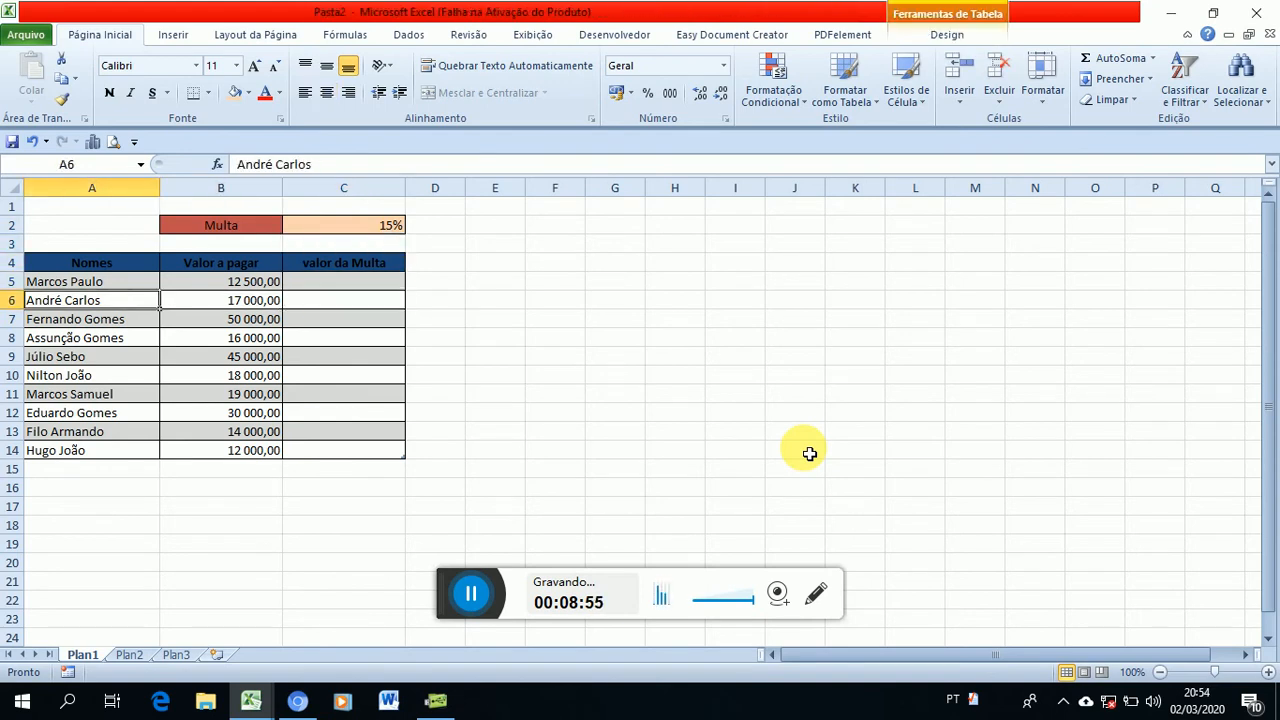
pyautogui.press('Up')
pyautogui.press('Right')
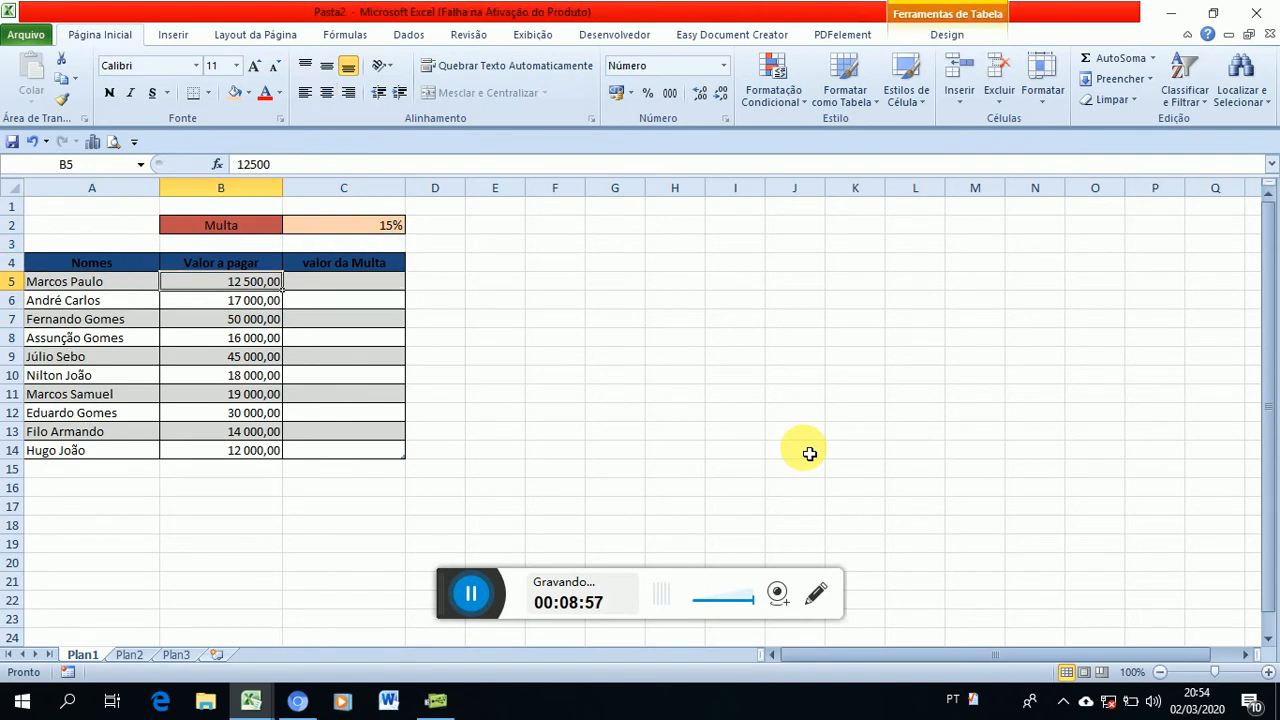
pyautogui.press('Down')
pyautogui.press('Down')
pyautogui.press('Down')
pyautogui.press('Down')
pyautogui.press('Up')
pyautogui.press('Up')
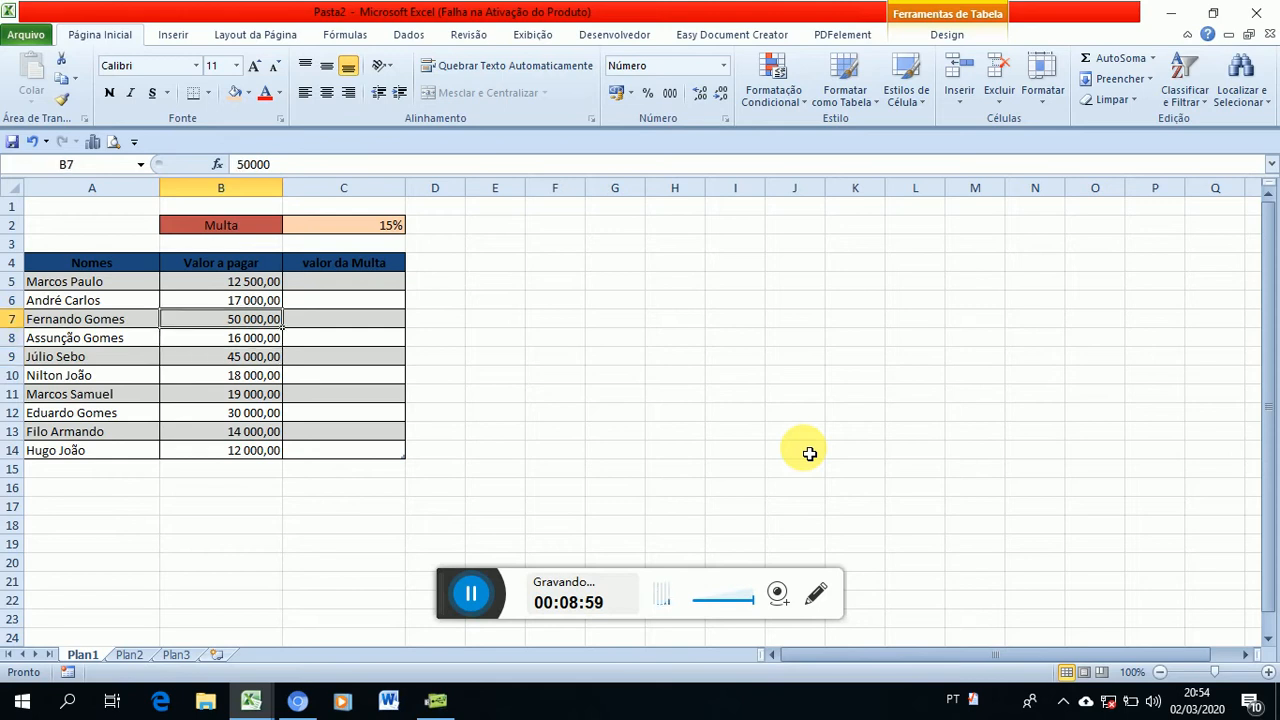
pyautogui.press('Right')
pyautogui.press('Right')
pyautogui.press('Up')
pyautogui.press('Up')
pyautogui.press('Up')
pyautogui.press('Up')
pyautogui.press('Up')
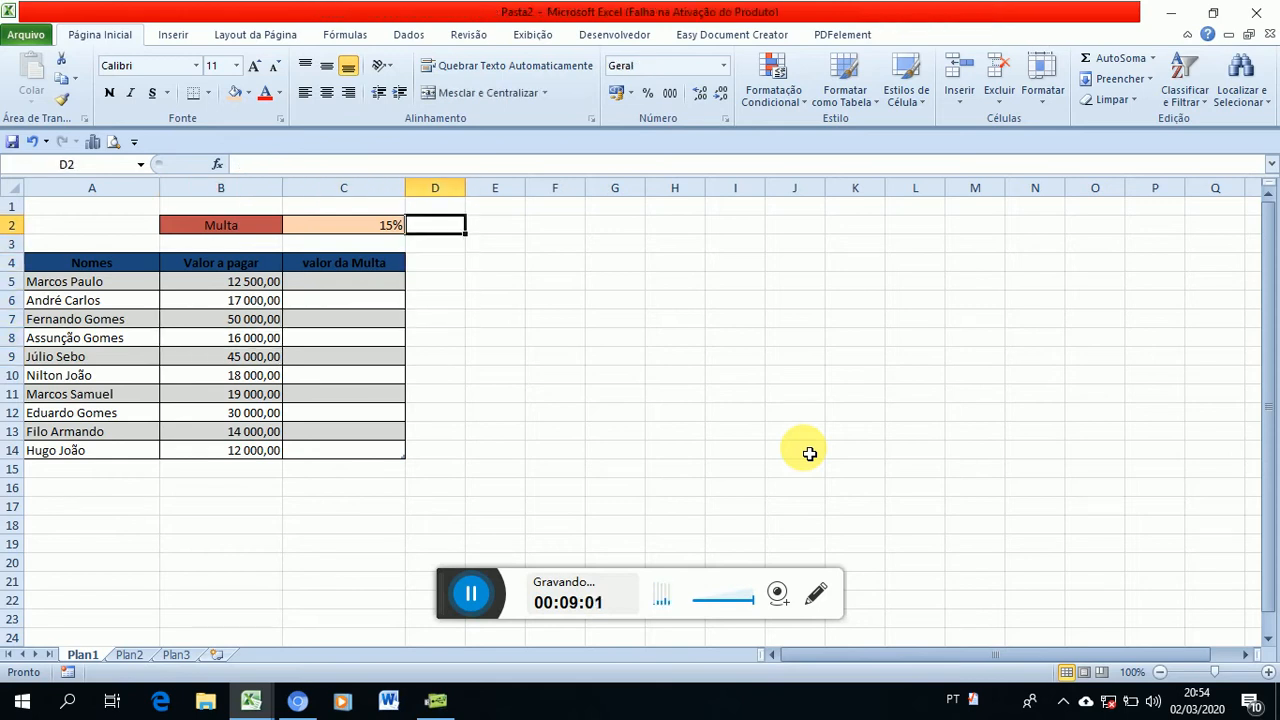
pyautogui.press('Left')
pyautogui.press('Left')
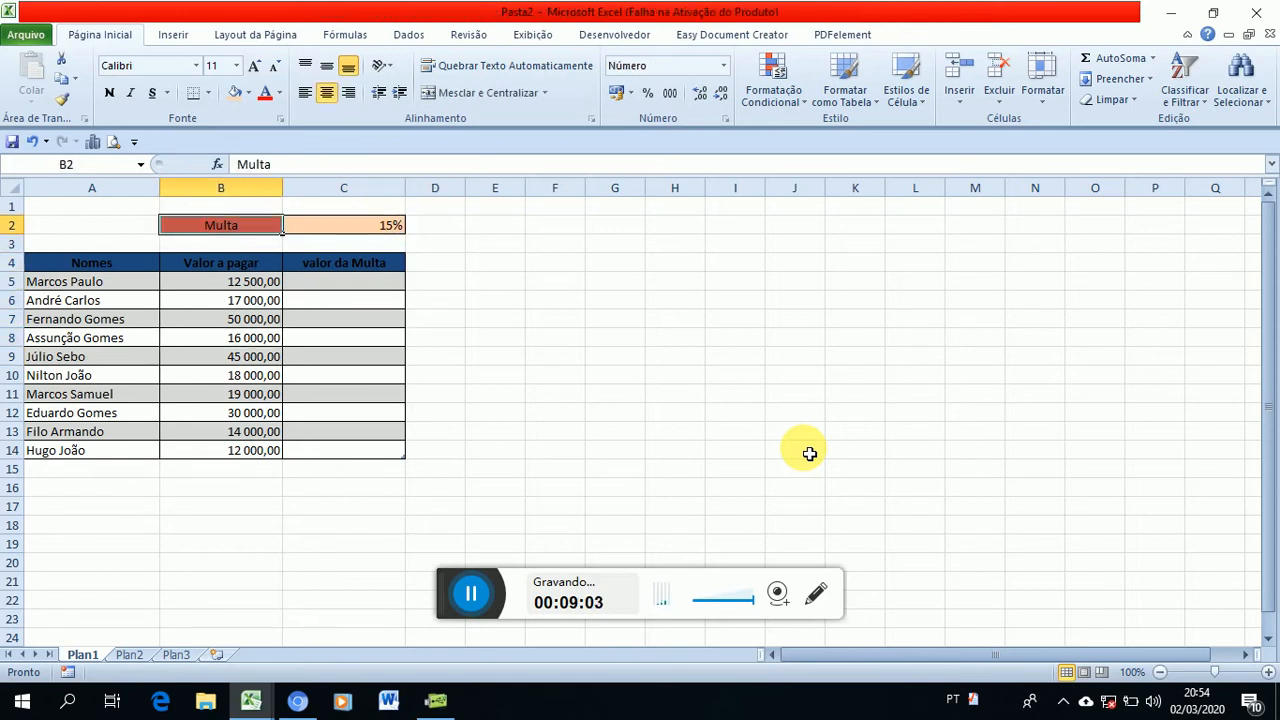
pyautogui.press('Right')
pyautogui.press('Right')
pyautogui.press('Left')
pyautogui.press('Down')
pyautogui.press('Down')
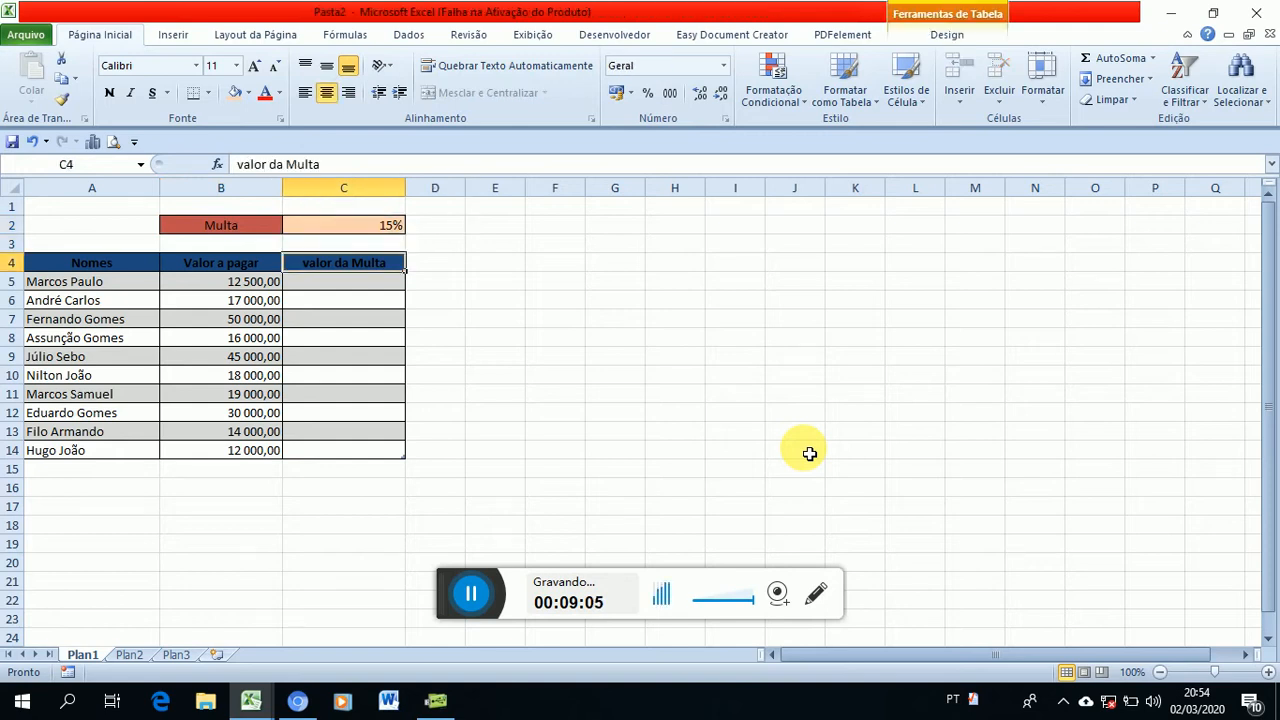
# Begin an SE formula in C5 with the logical test E([@[Valor a pagar]]>=12500).
pyautogui.press('Down')
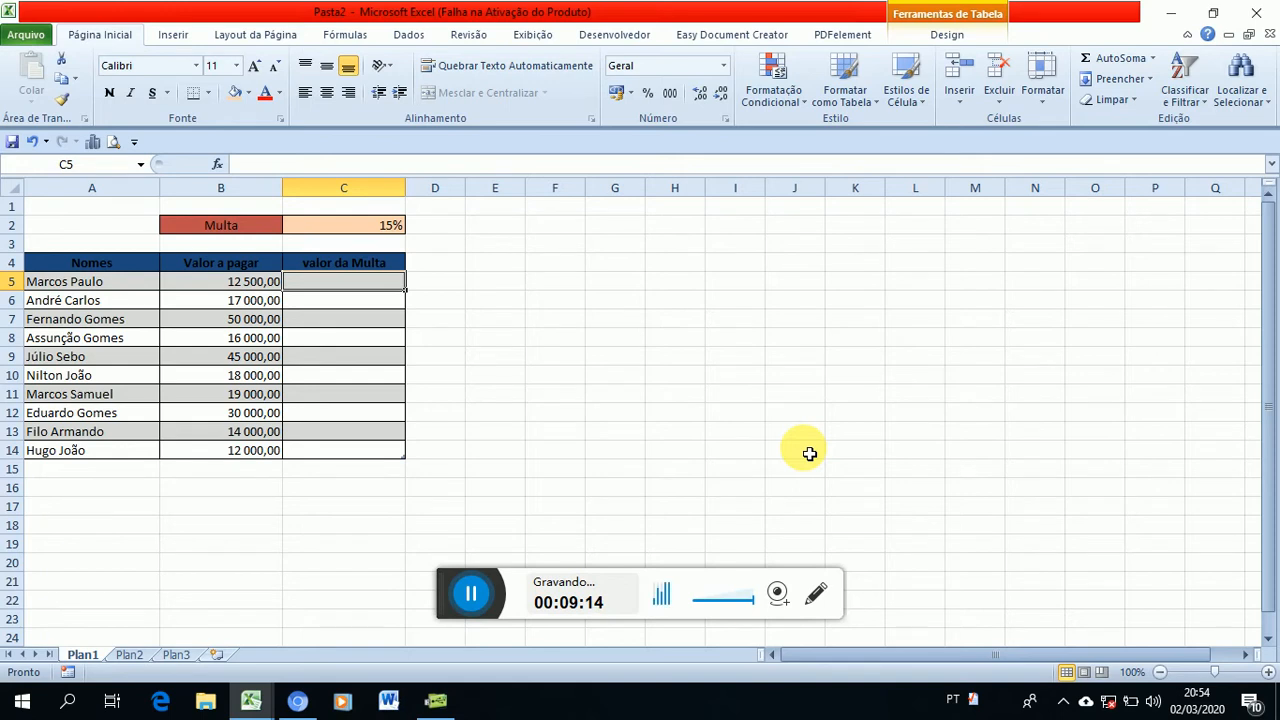
pyautogui.write('=se')
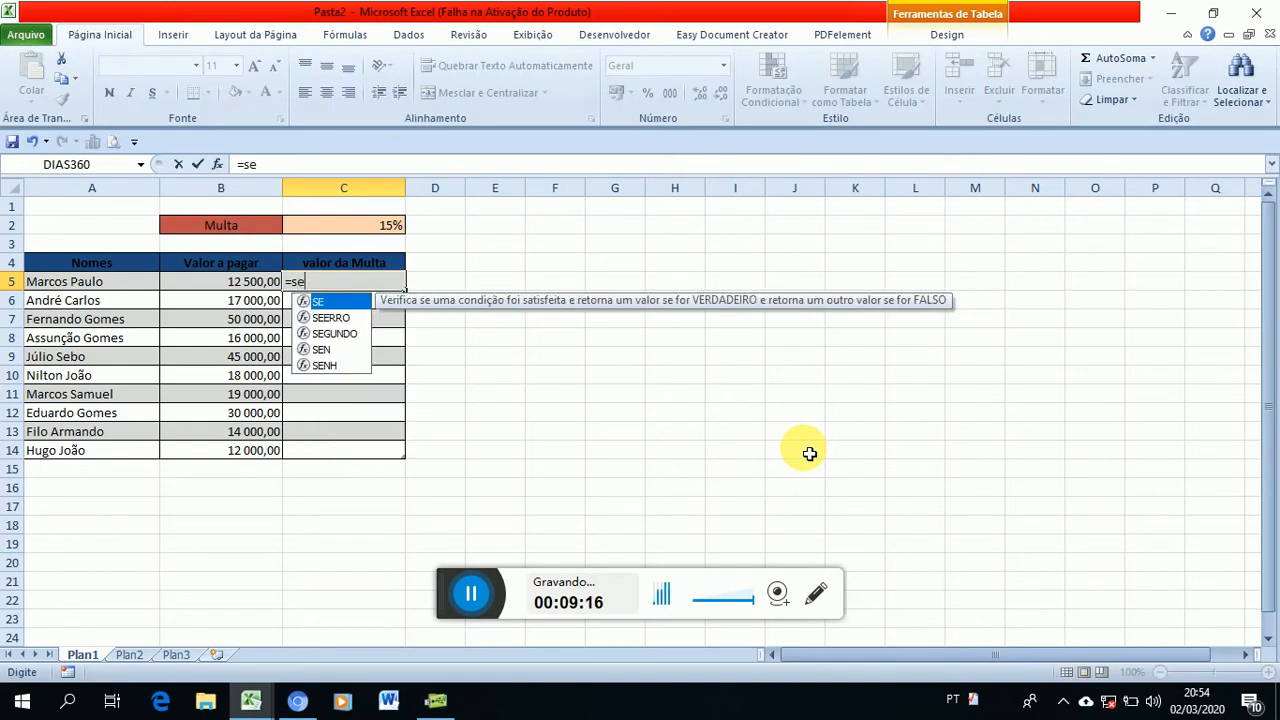
pyautogui.press('Tab')
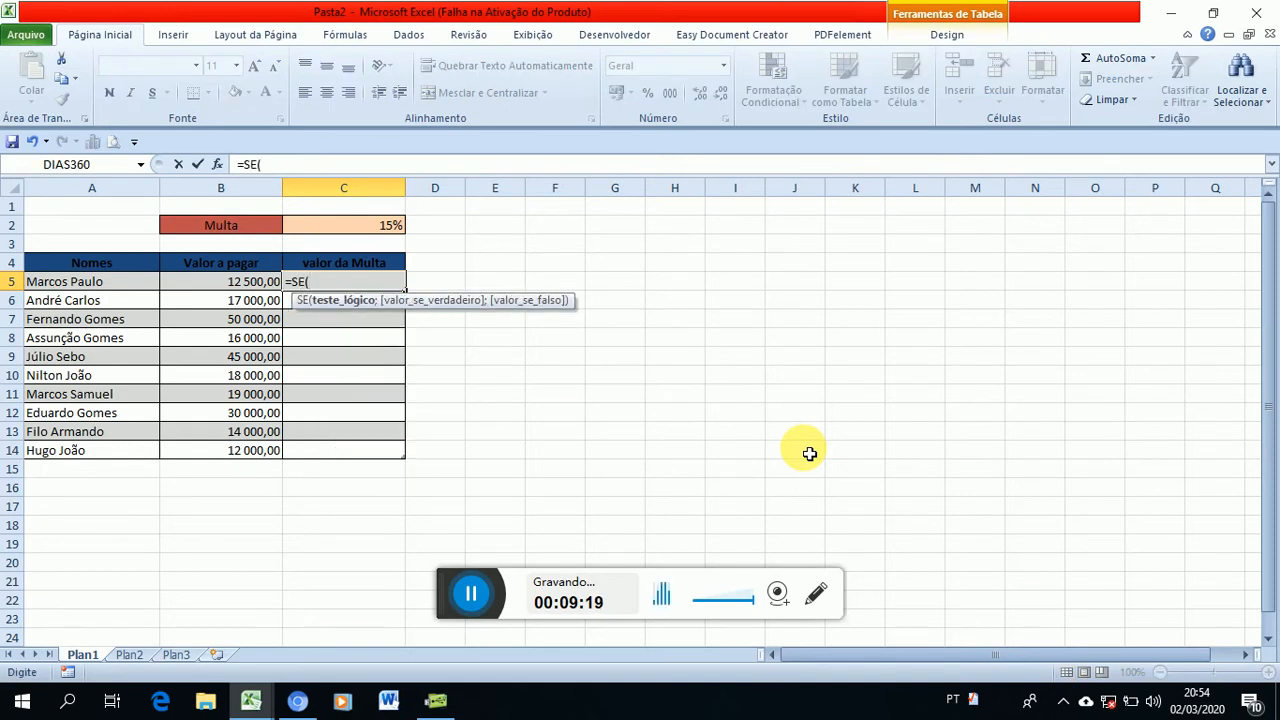
pyautogui.write('e')
pyautogui.press('Tab')
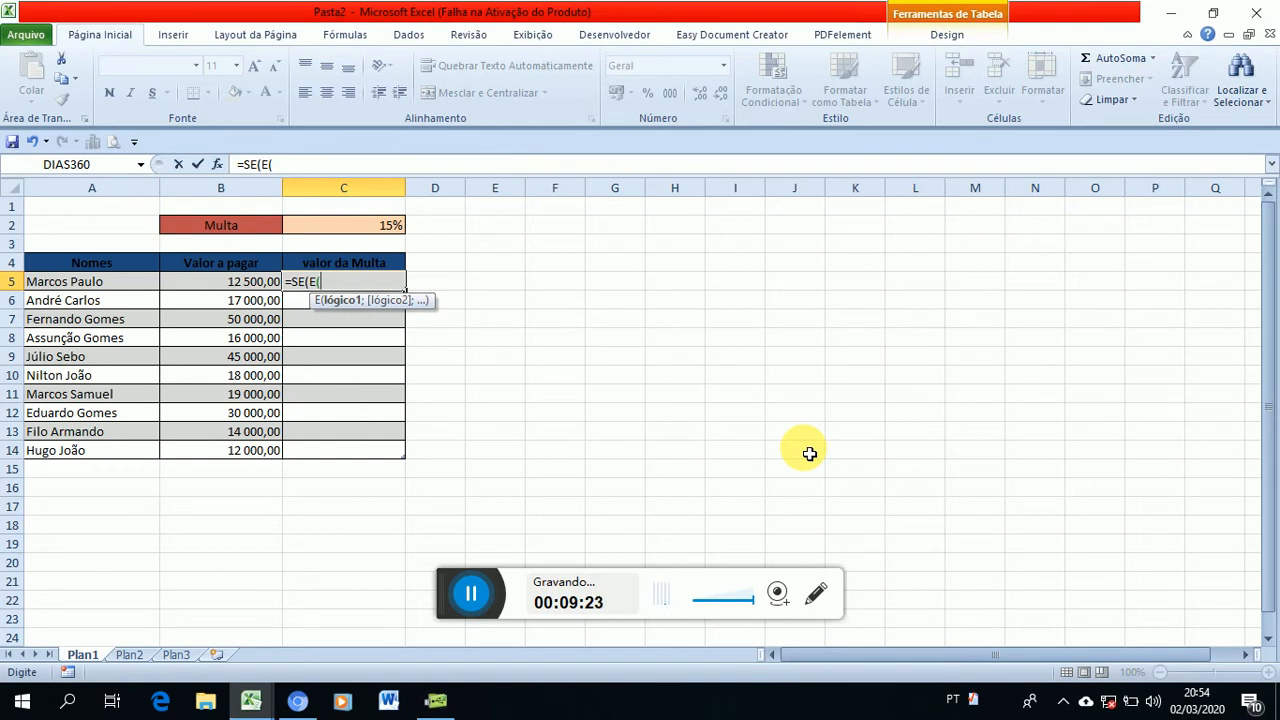
pyautogui.press('Left')
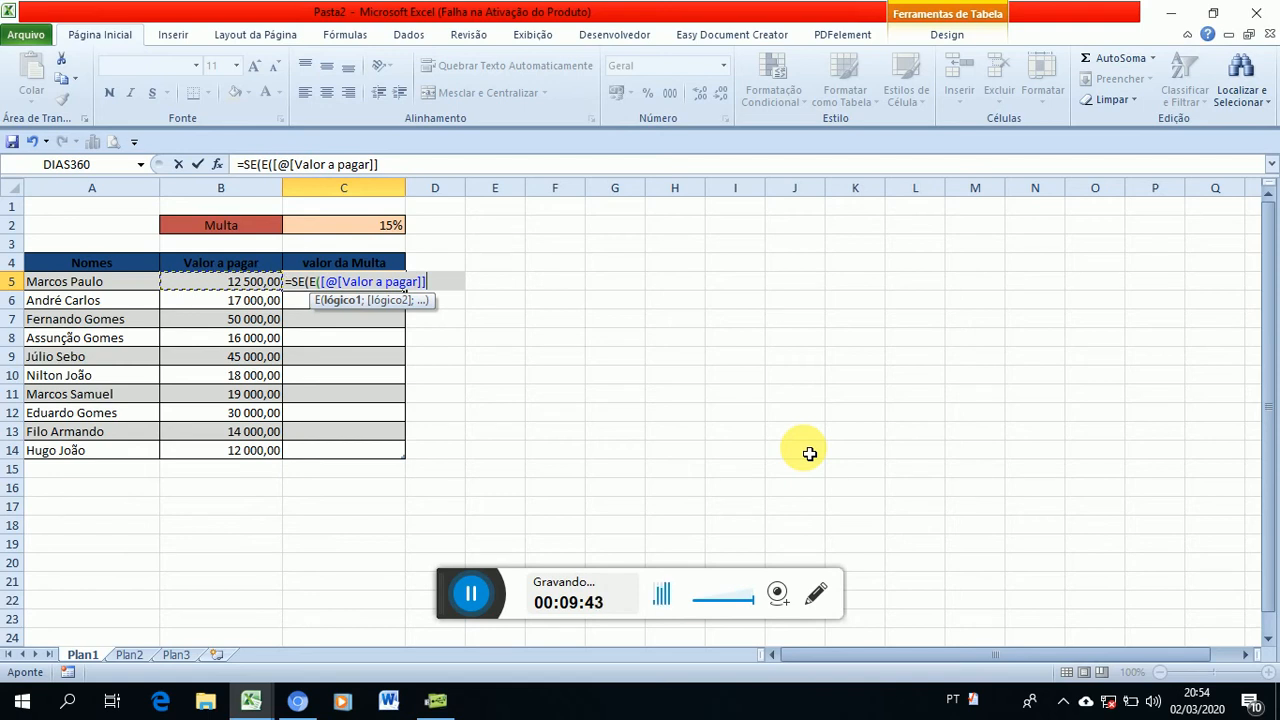
pyautogui.press('Right')
pyautogui.press('Left')
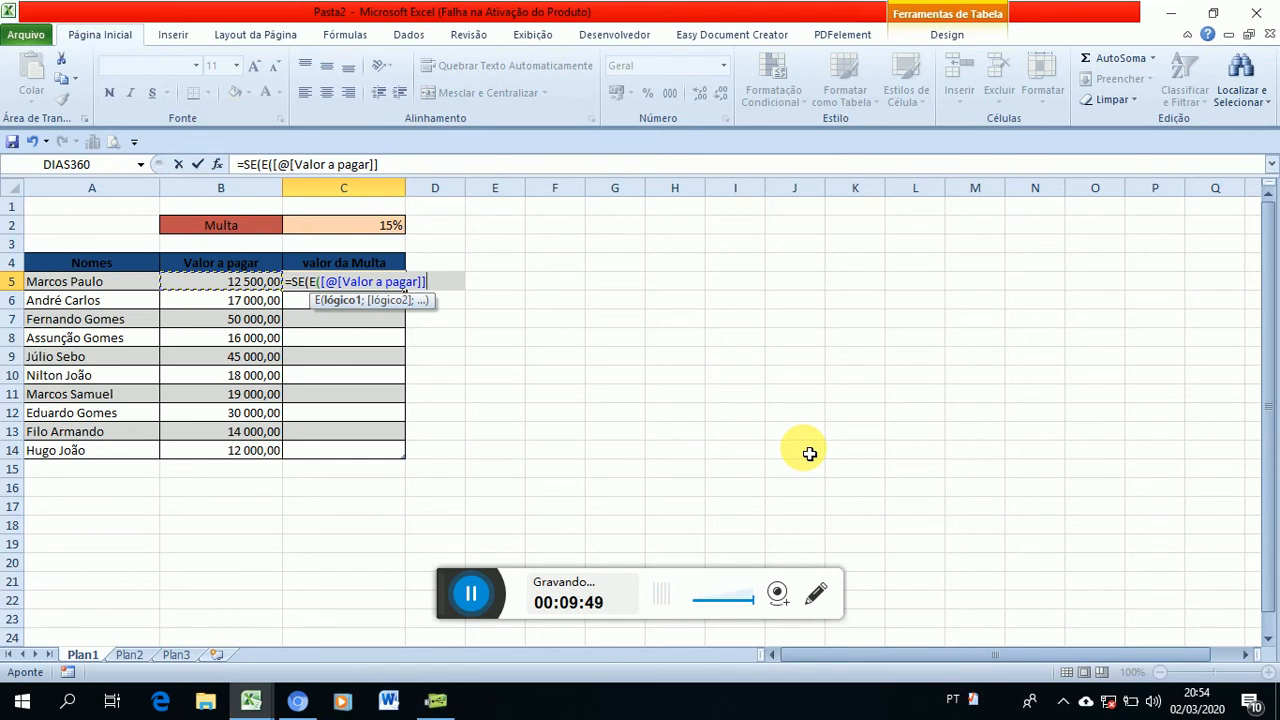
pyautogui.write('>=12')
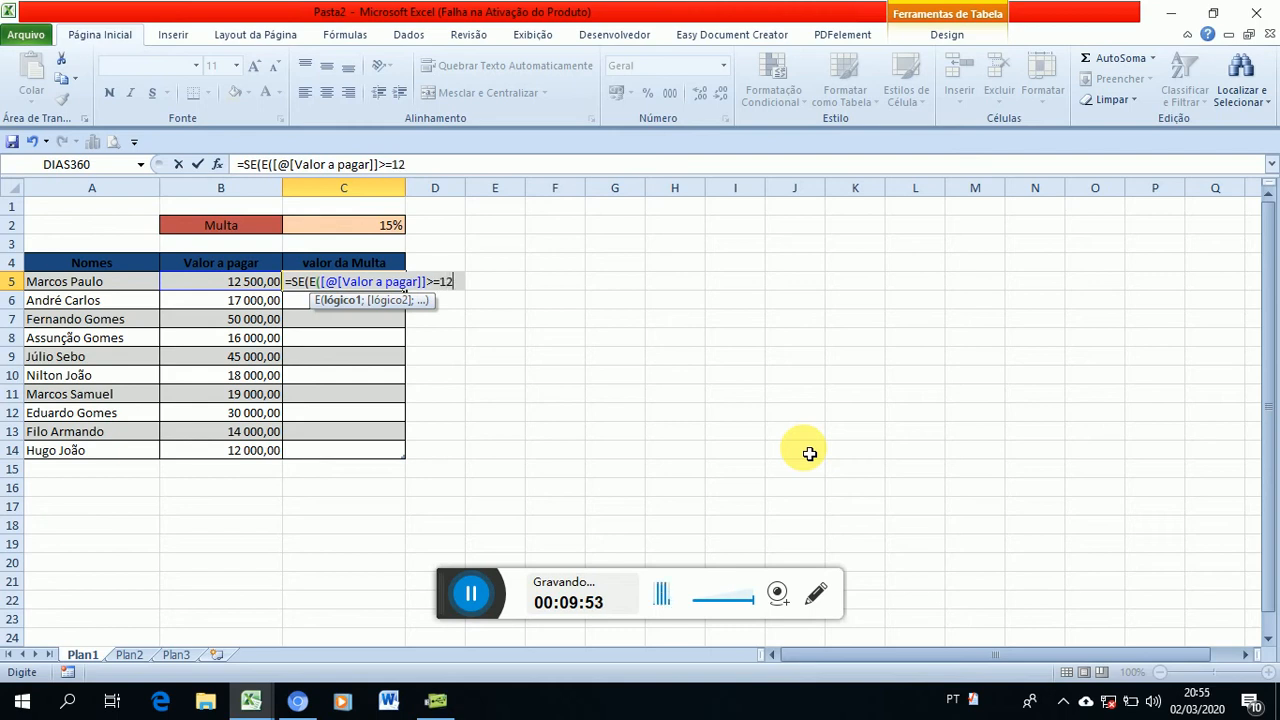
pyautogui.write('500')
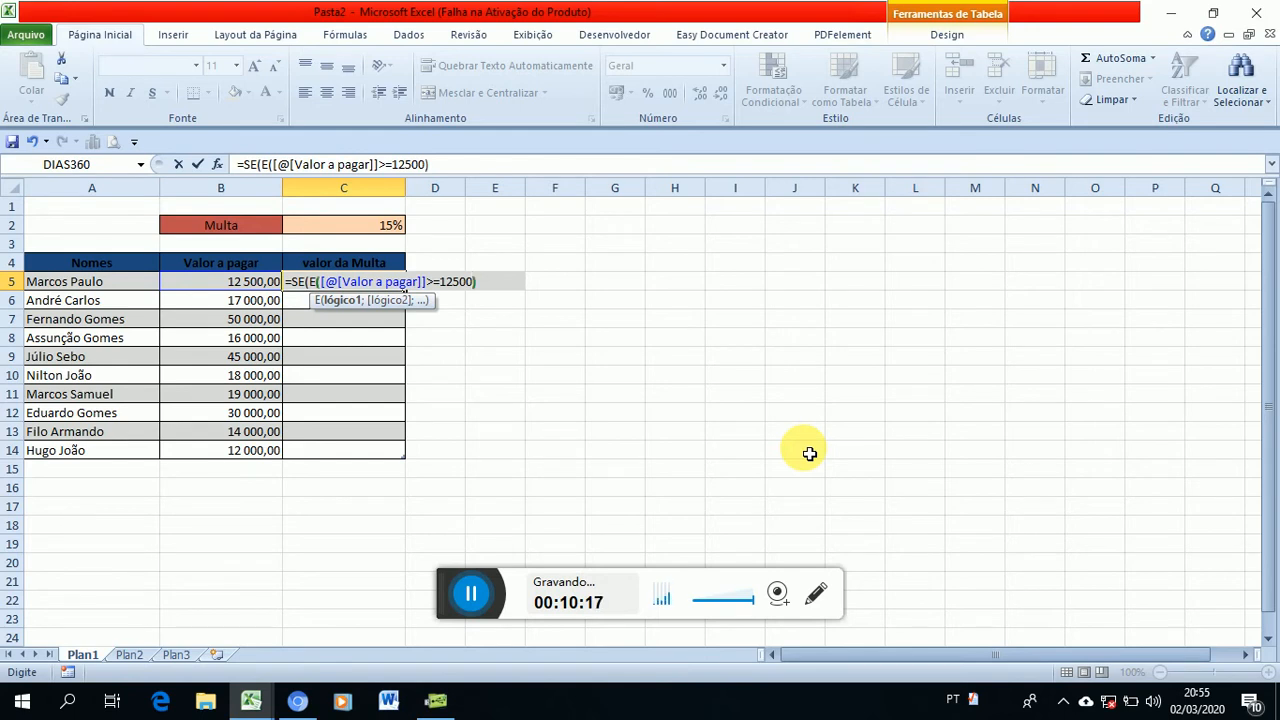
pyautogui.write(')')
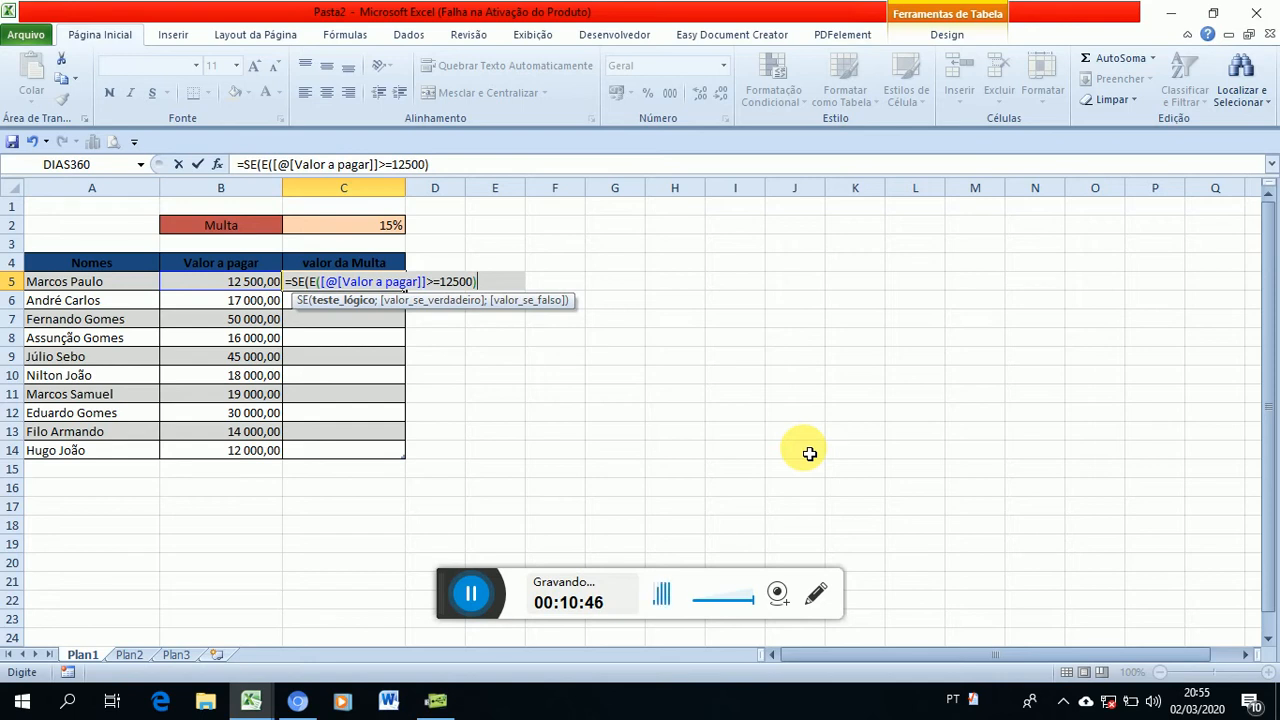
# Complete the C5 formula with C2*[@[Valor a pagar]] as the value if true, and enter it.
pyautogui.write(';')
pyautogui.press('Up')
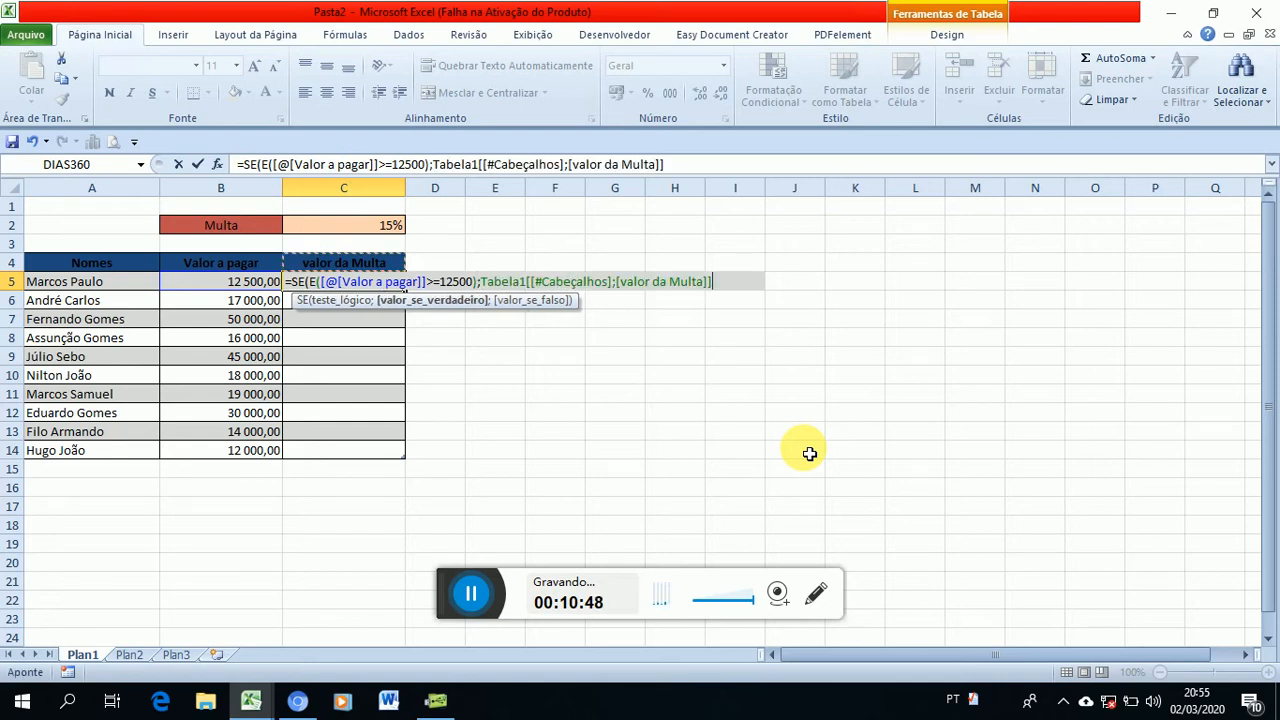
pyautogui.press('Up')
pyautogui.press('Up')
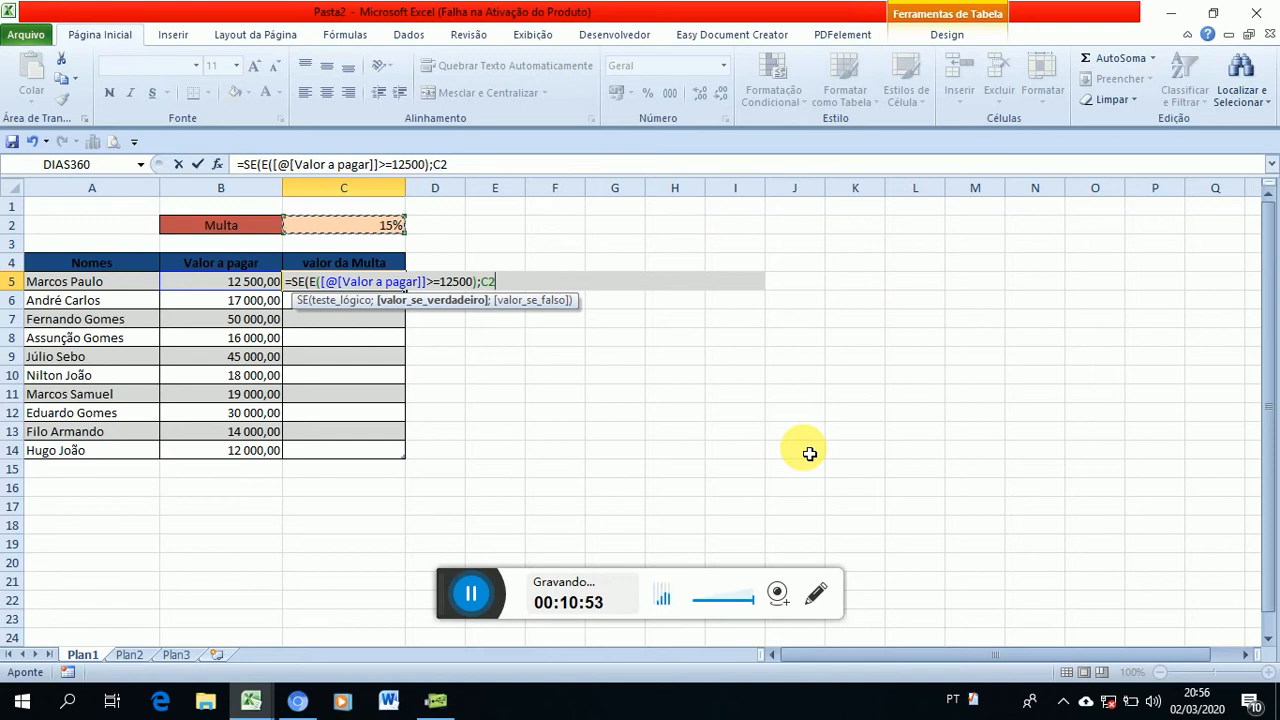
pyautogui.write('*')
pyautogui.press('Left')
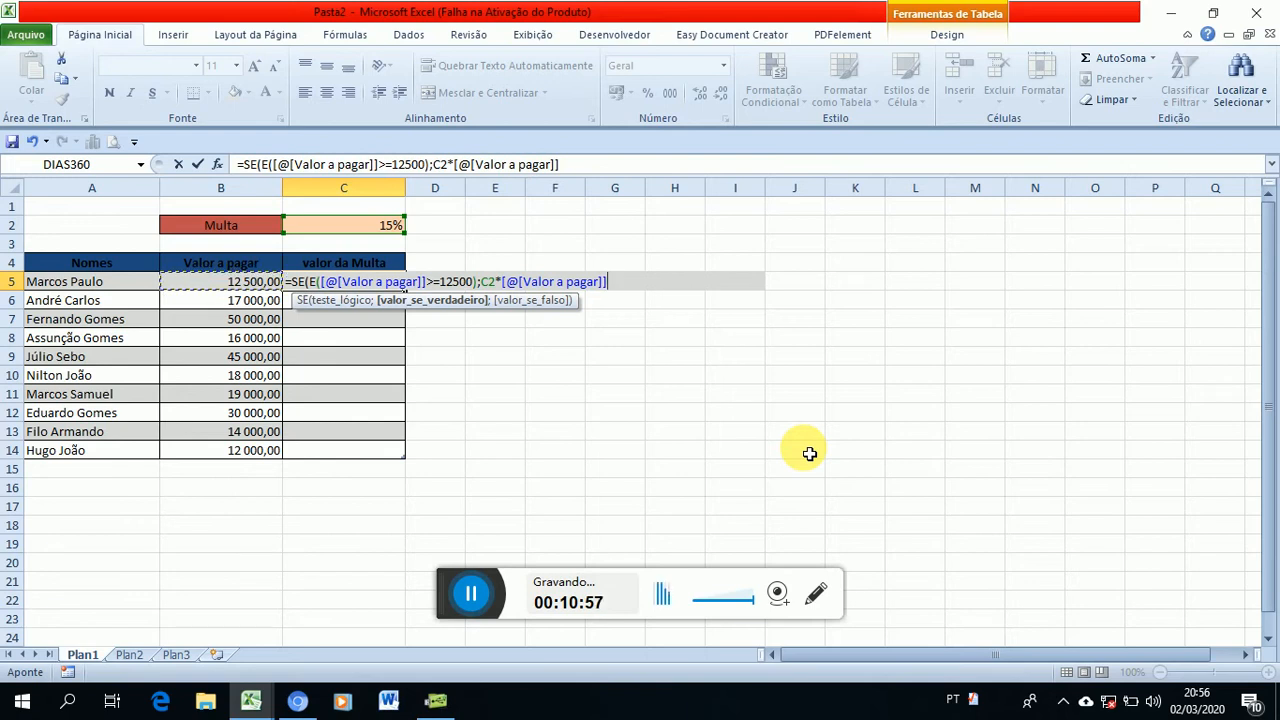
pyautogui.write(')')
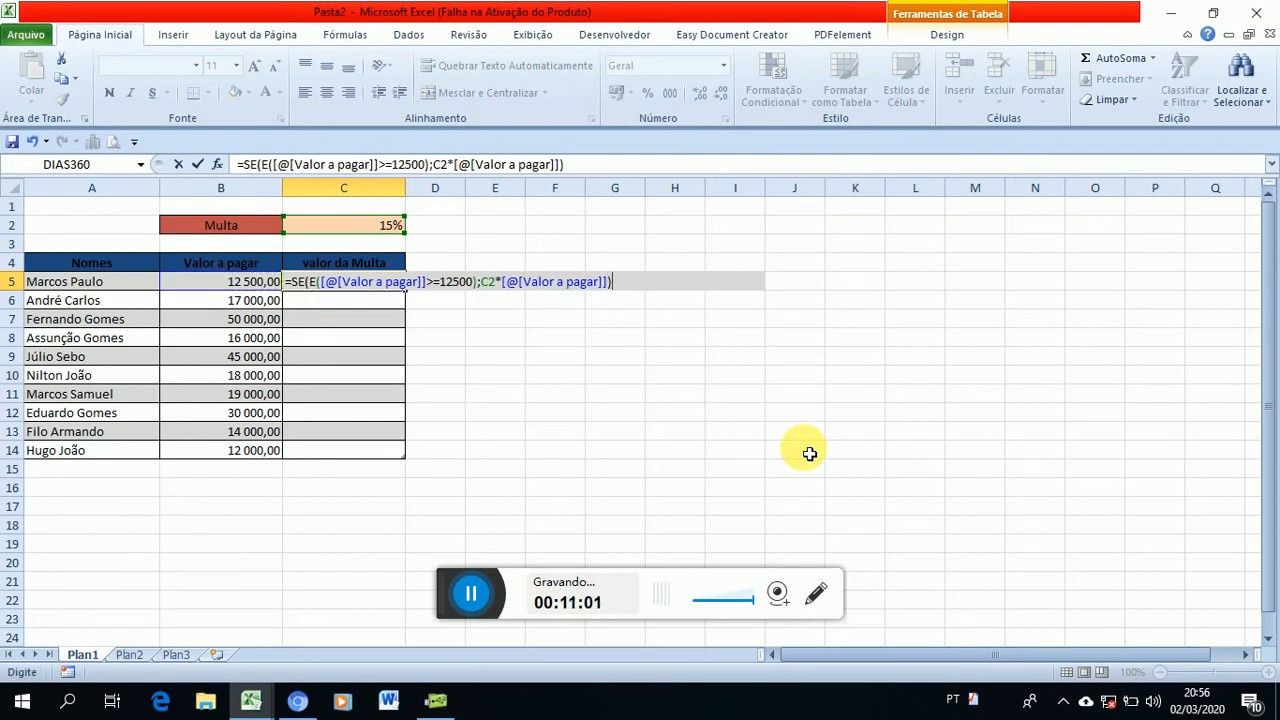
pyautogui.press('Return')
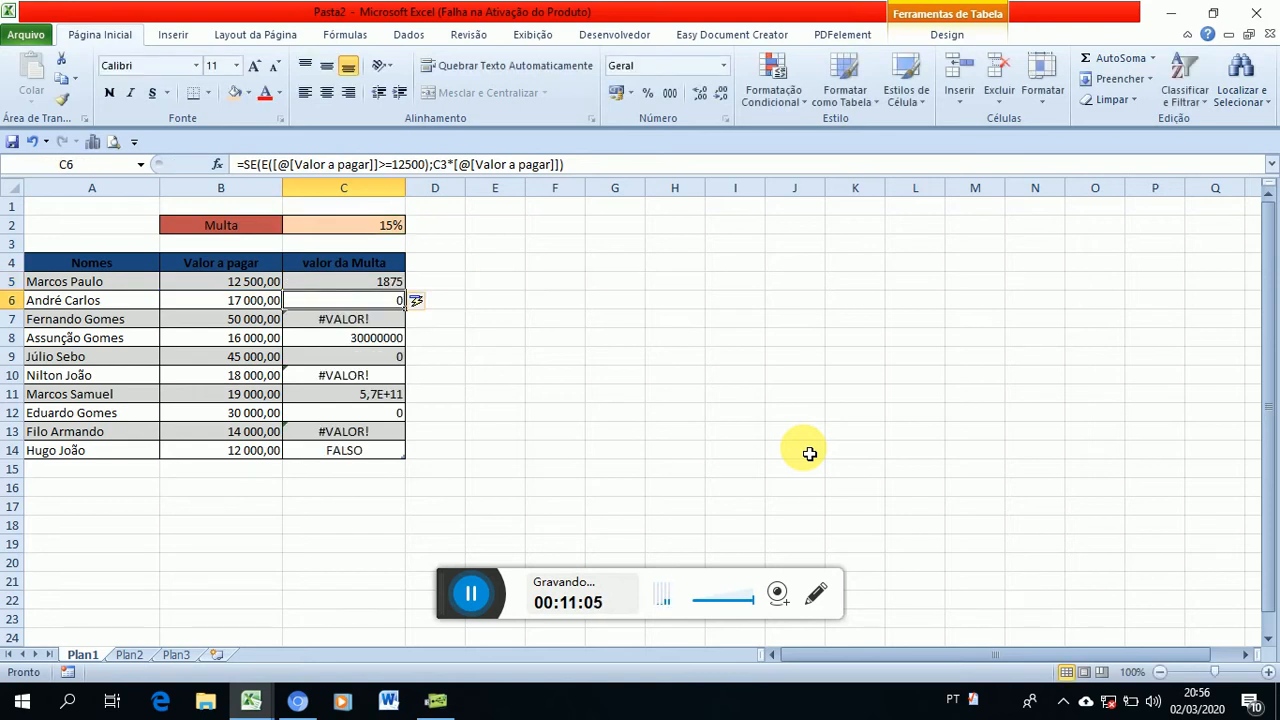
# Examine the results and formulas filled down the "valor da Multa" column.
pyautogui.press('Down')
pyautogui.press('Down')
pyautogui.press('Down')
pyautogui.press('Up')
pyautogui.press('Up')
pyautogui.press('Up')
pyautogui.press('Up')
pyautogui.press('Up')
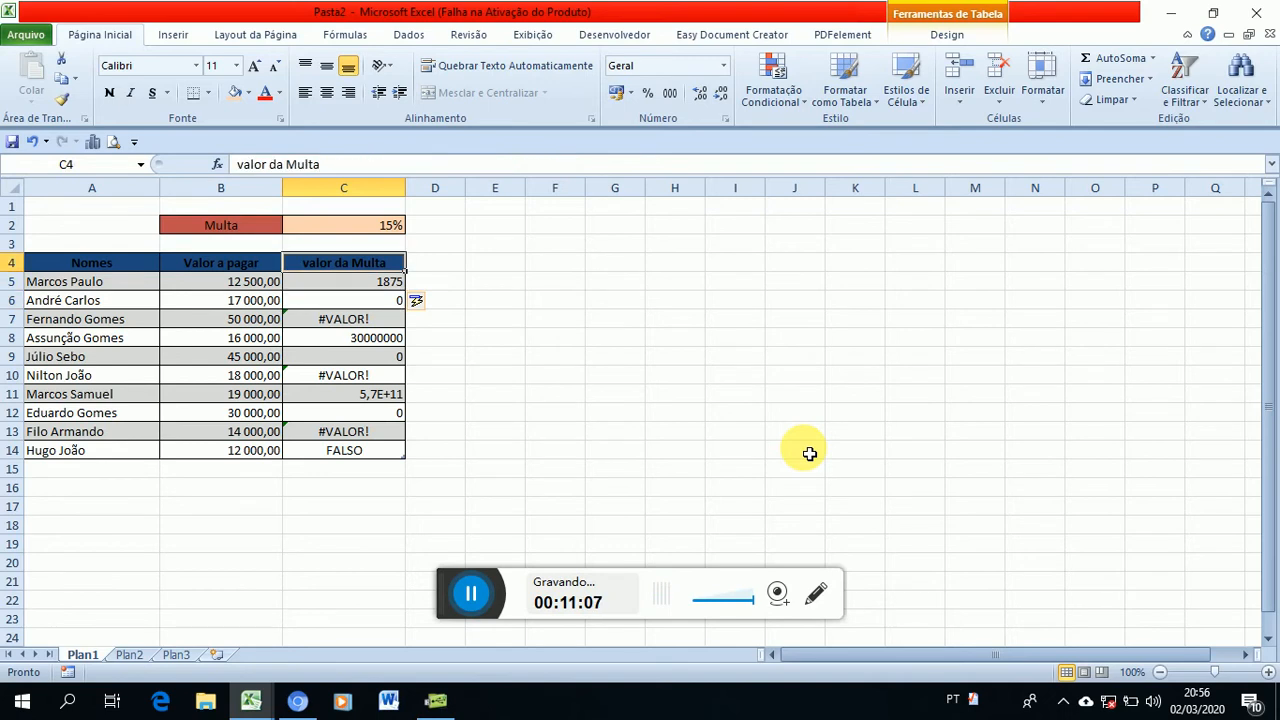
# Compare how the rate cell reference shifts from row to row in the "valor da Multa" formulas, starting at C5.
pyautogui.press('Down')
pyautogui.press('Down')
pyautogui.press('Down')
pyautogui.press('Down')
pyautogui.press('Down')
pyautogui.press('Down')
pyautogui.press('Down')
pyautogui.press('Down')
pyautogui.press('Down')
pyautogui.press('Up')
pyautogui.press('Up')
pyautogui.press('Up')
pyautogui.press('Up')
pyautogui.press('Up')
pyautogui.press('Up')
pyautogui.press('Up')
pyautogui.press('Up')
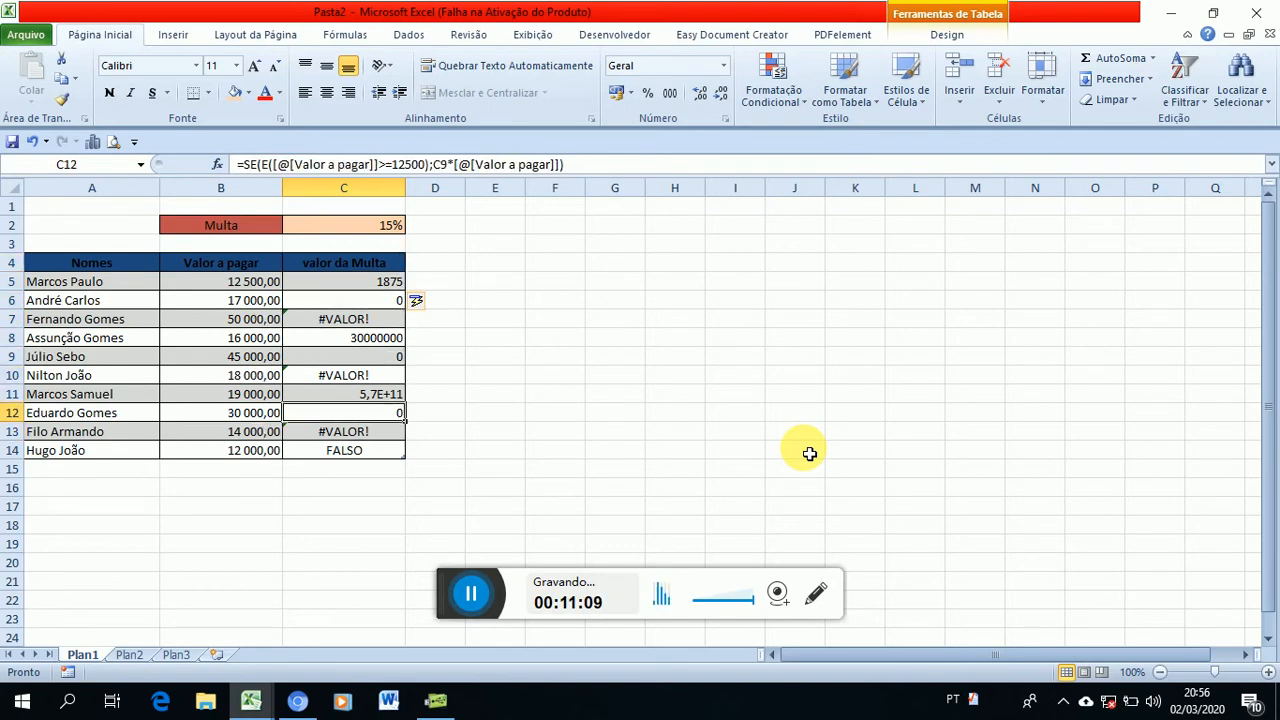
pyautogui.press('Down')
pyautogui.press('Down')
pyautogui.press('Down')
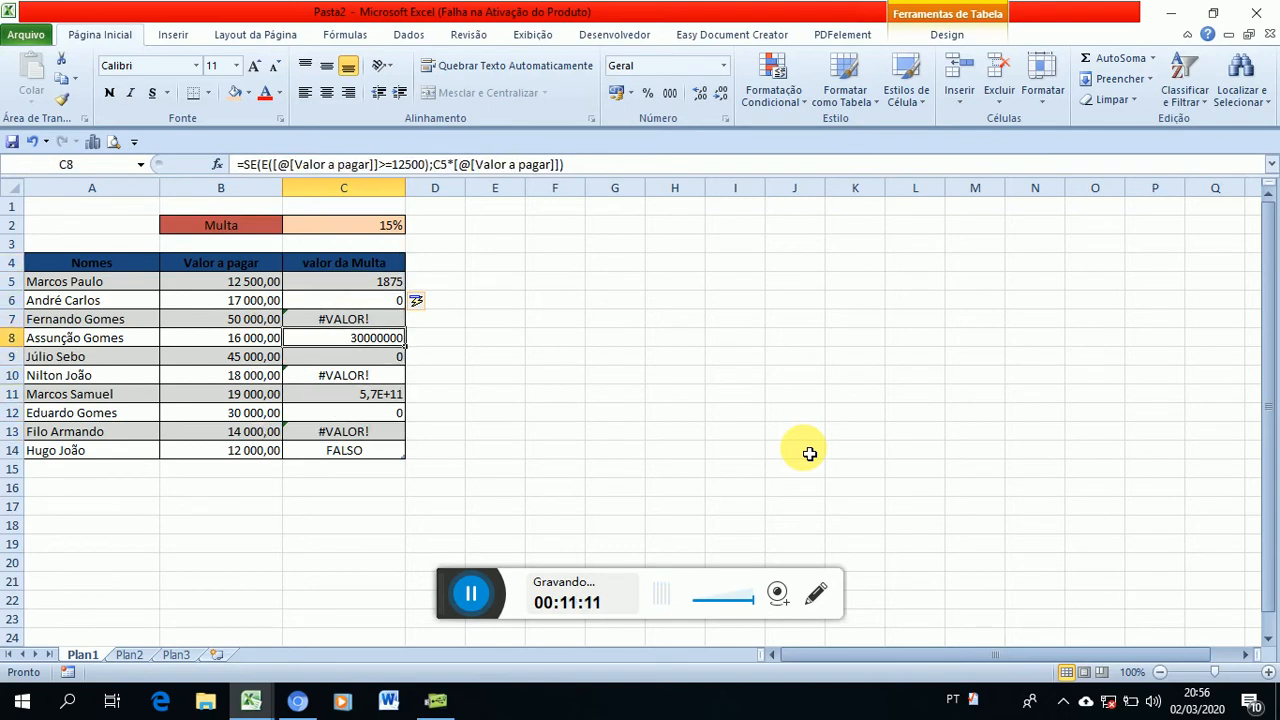
pyautogui.press('Up')
pyautogui.press('Up')
pyautogui.press('Up')
pyautogui.press('Left')
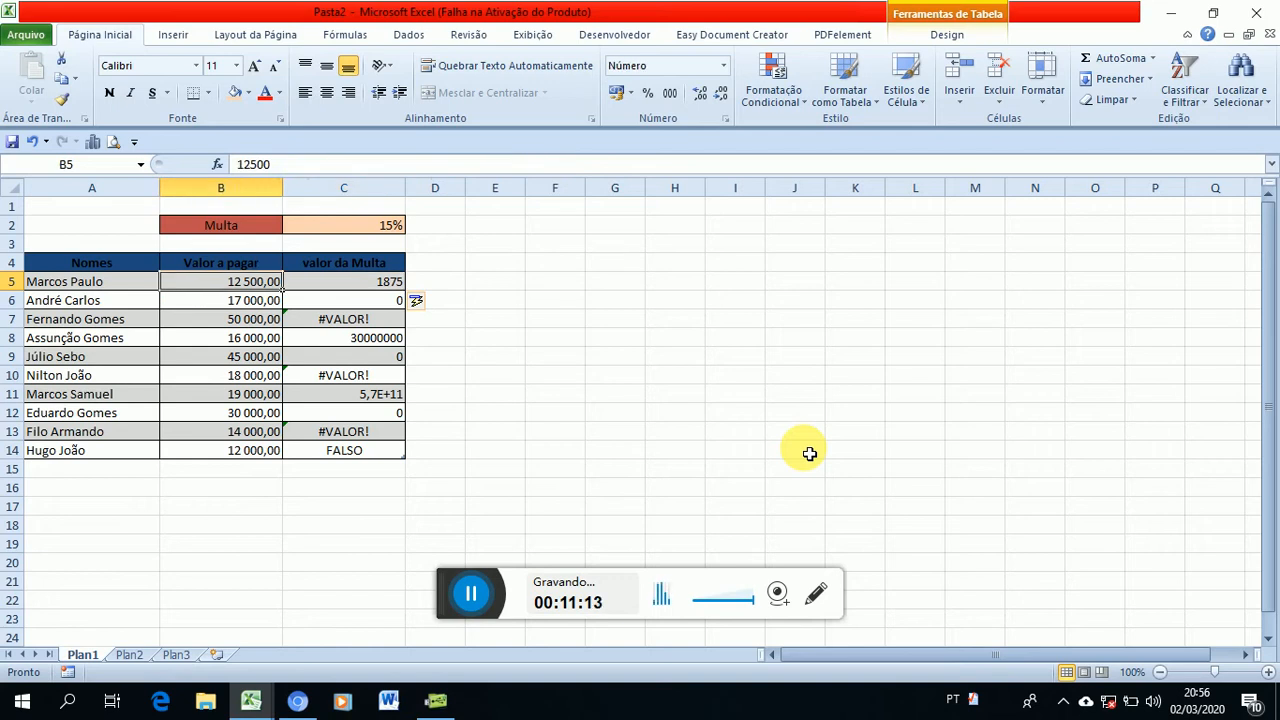
pyautogui.press('Right')
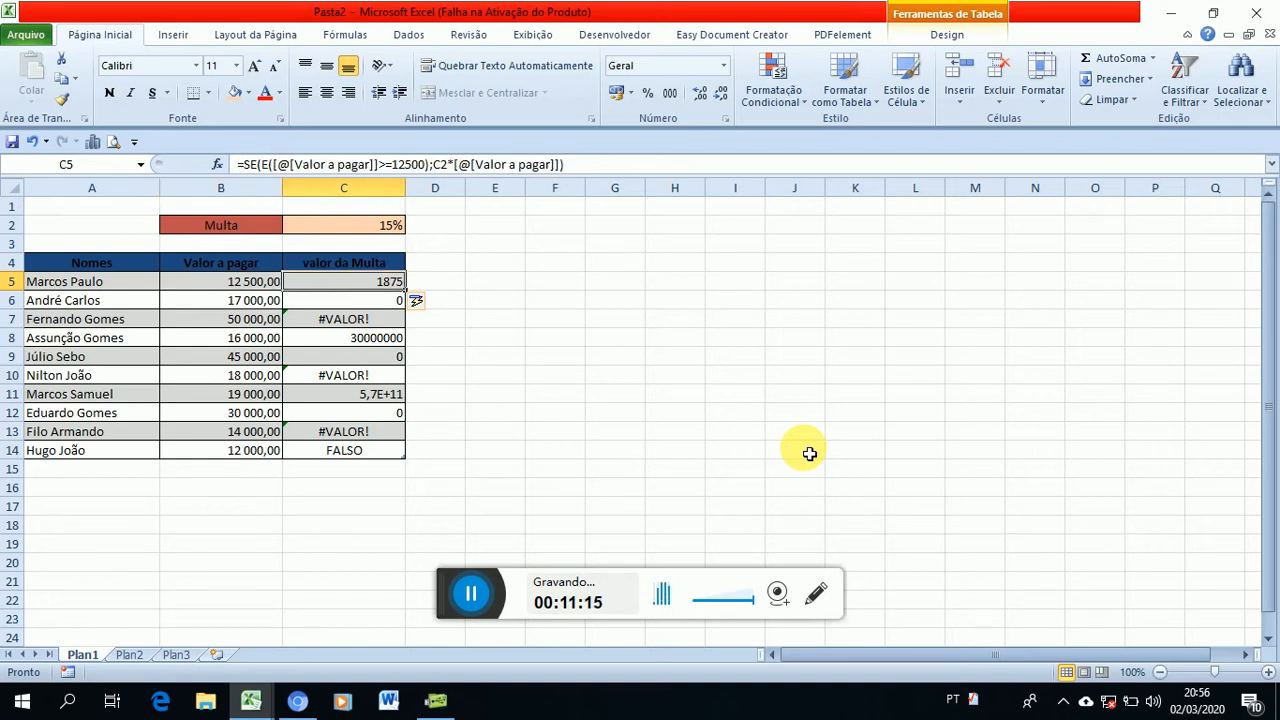
pyautogui.press('Down')
pyautogui.press('Down')
pyautogui.press('Down')
pyautogui.press('Down')
pyautogui.press('Down')
pyautogui.press('Down')
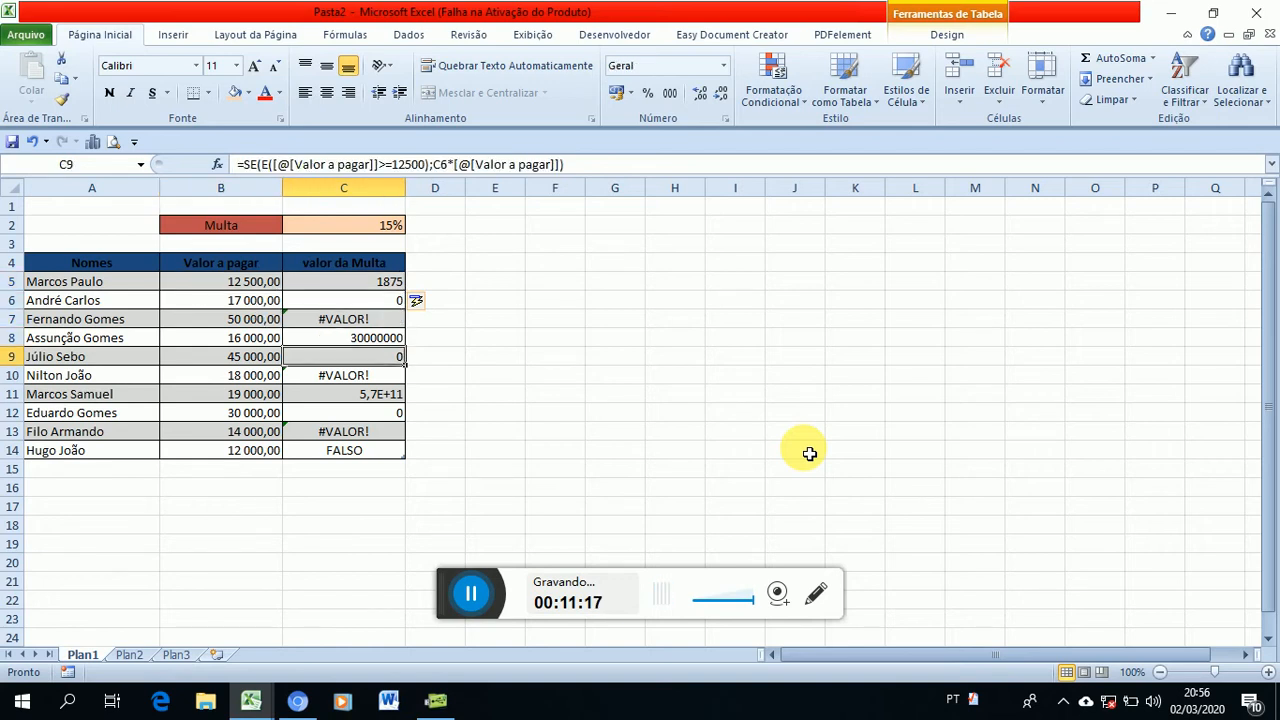
pyautogui.press('Up')
pyautogui.press('Up')
pyautogui.press('Up')
pyautogui.press('Up')
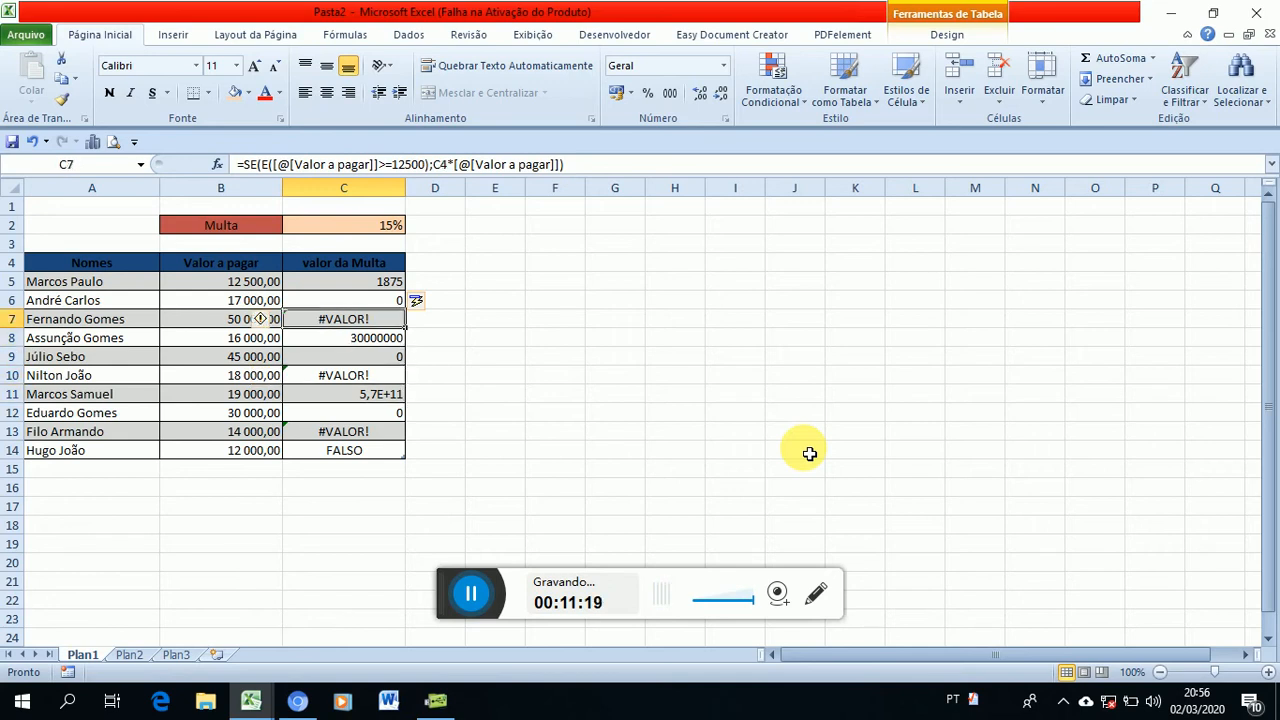
pyautogui.press('Down')
pyautogui.press('Down')
pyautogui.press('Up')
pyautogui.press('Up')
pyautogui.press('Down')
pyautogui.press('Down')
pyautogui.press('Down')
pyautogui.press('Down')
pyautogui.press('Down')
pyautogui.press('Down')
pyautogui.press('Down')
pyautogui.press('Up')
pyautogui.press('Up')
pyautogui.press('Up')
pyautogui.press('Up')
pyautogui.press('Up')
pyautogui.press('Up')
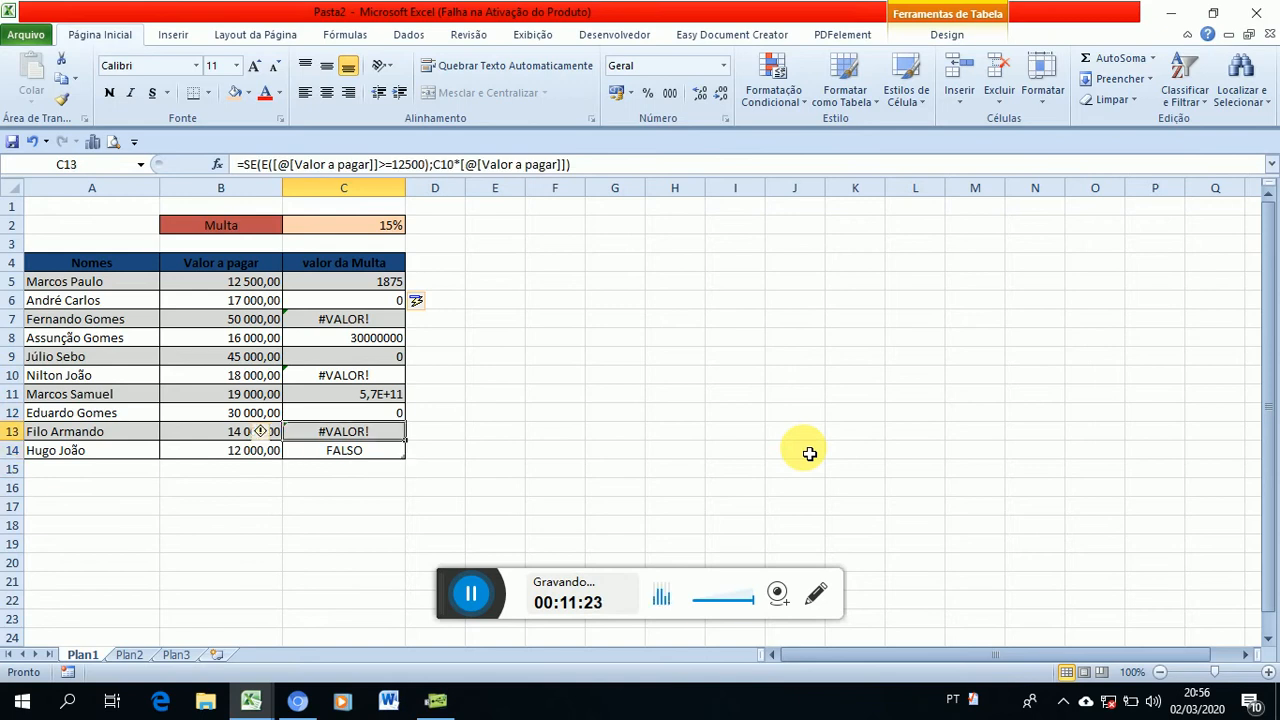
pyautogui.press('Up')
pyautogui.press('Up')
pyautogui.press('Up')
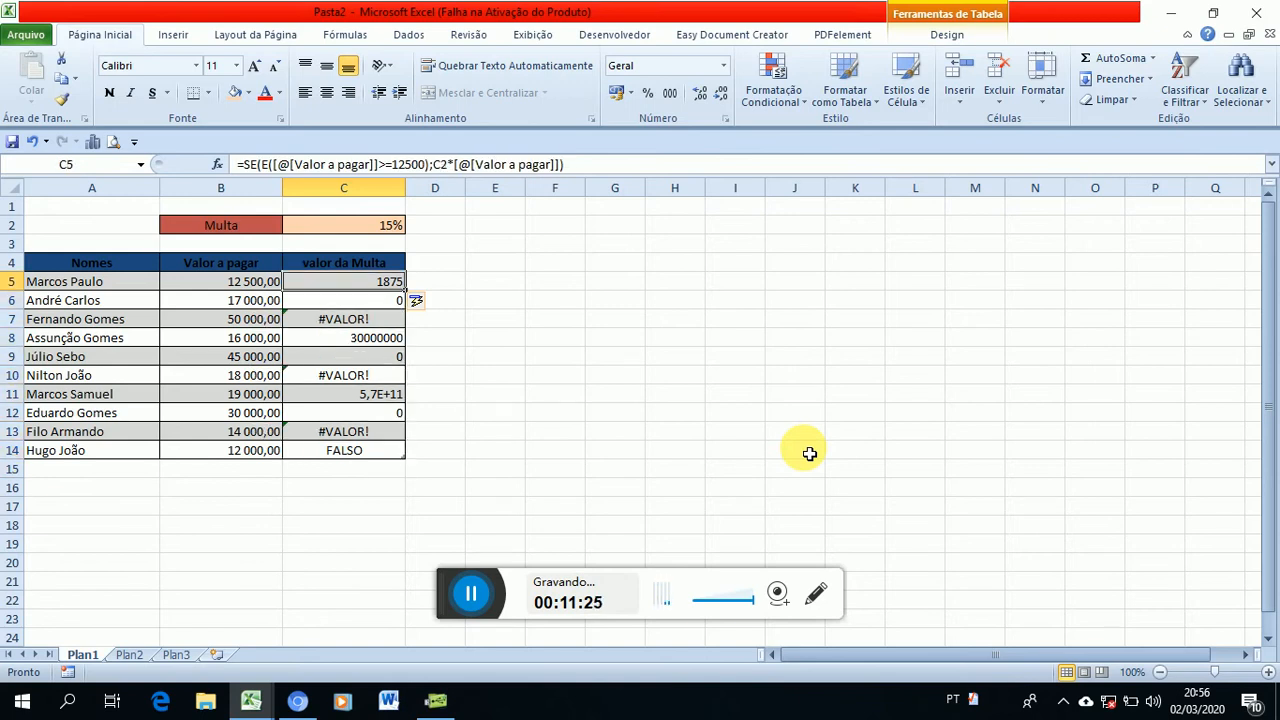
pyautogui.press('Down')
pyautogui.press('Down')
pyautogui.press('Down')
pyautogui.press('Down')
pyautogui.press('Down')
pyautogui.press('Down')
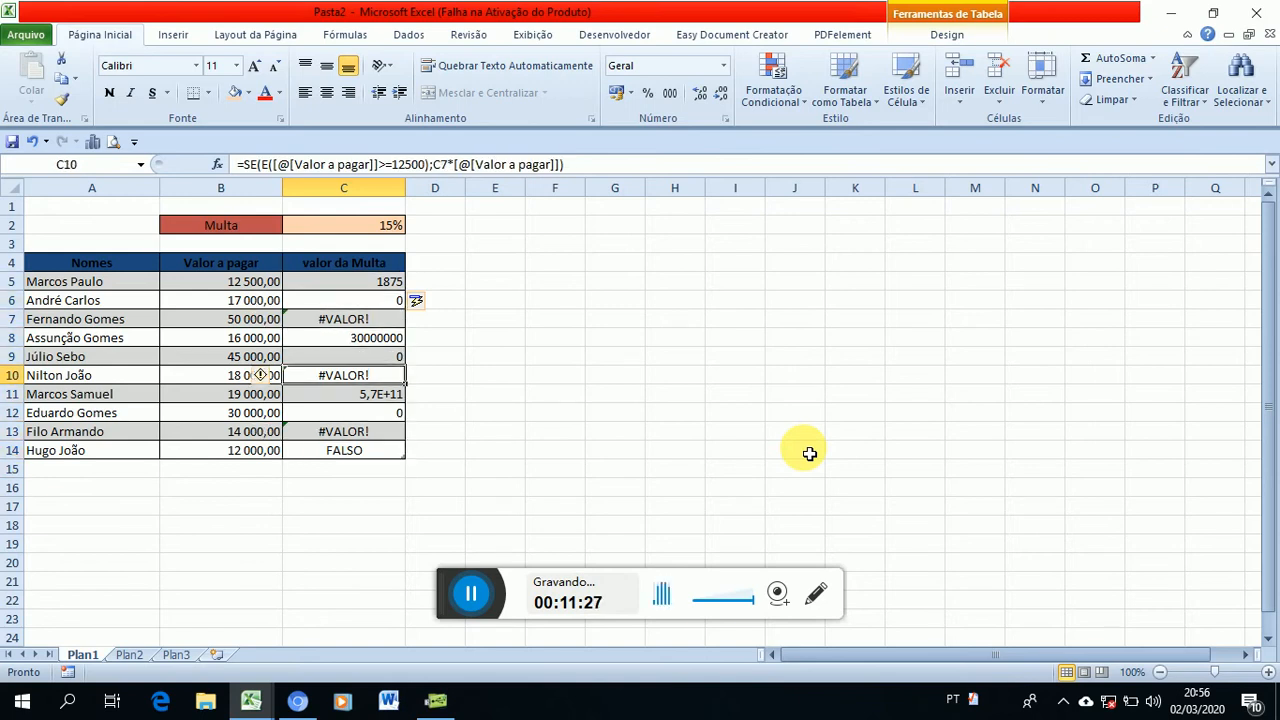
pyautogui.press('Up')
pyautogui.press('Up')
pyautogui.press('Up')
pyautogui.press('Up')
pyautogui.press('Up')
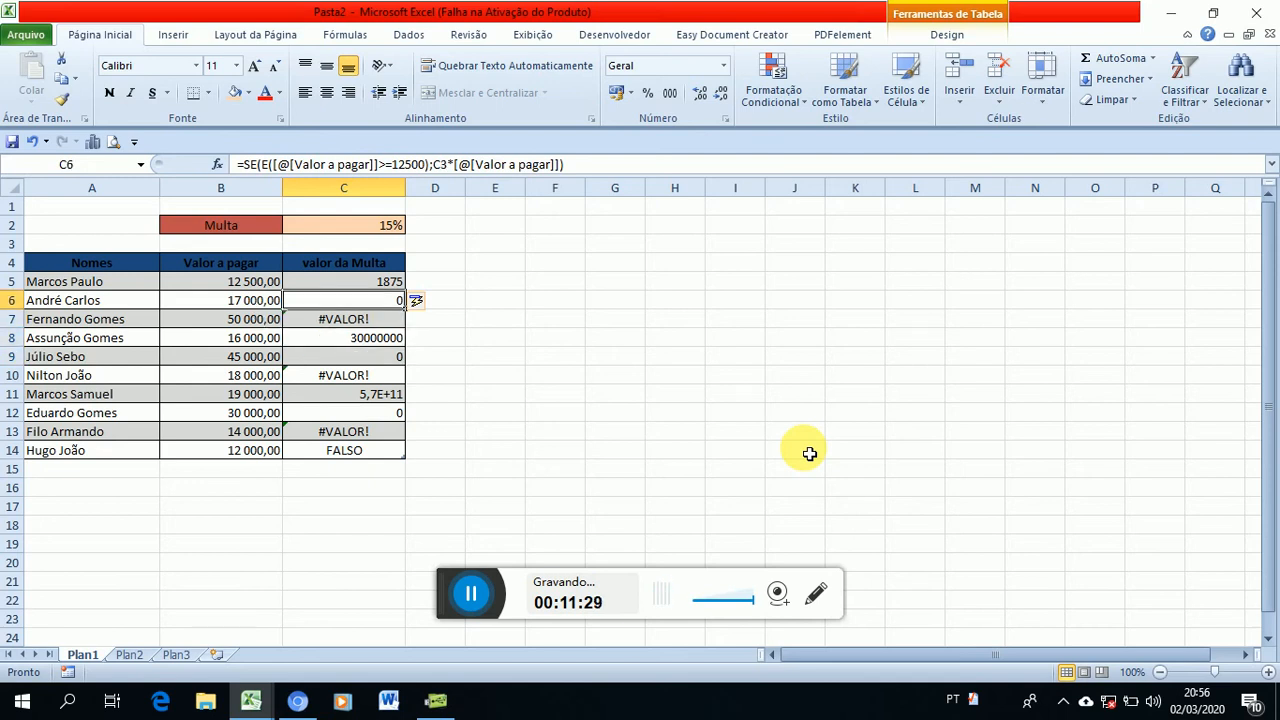
# Check the cells above the fine column, including the 15% rate and the header, against the references used in its formulas.
pyautogui.press('Up')
pyautogui.press('Up')
pyautogui.press('Up')
pyautogui.press('Down')
pyautogui.press('Down')
pyautogui.press('Down')
pyautogui.press('Down')
pyautogui.press('Down')
pyautogui.press('Down')
pyautogui.press('Down')
pyautogui.press('Up')
pyautogui.press('Up')
pyautogui.press('Up')
pyautogui.press('Up')
pyautogui.press('Up')
pyautogui.press('Up')
pyautogui.press('Up')
pyautogui.press('Up')
pyautogui.press('Down')
pyautogui.press('Down')
pyautogui.press('Down')
pyautogui.press('Down')
pyautogui.press('Down')
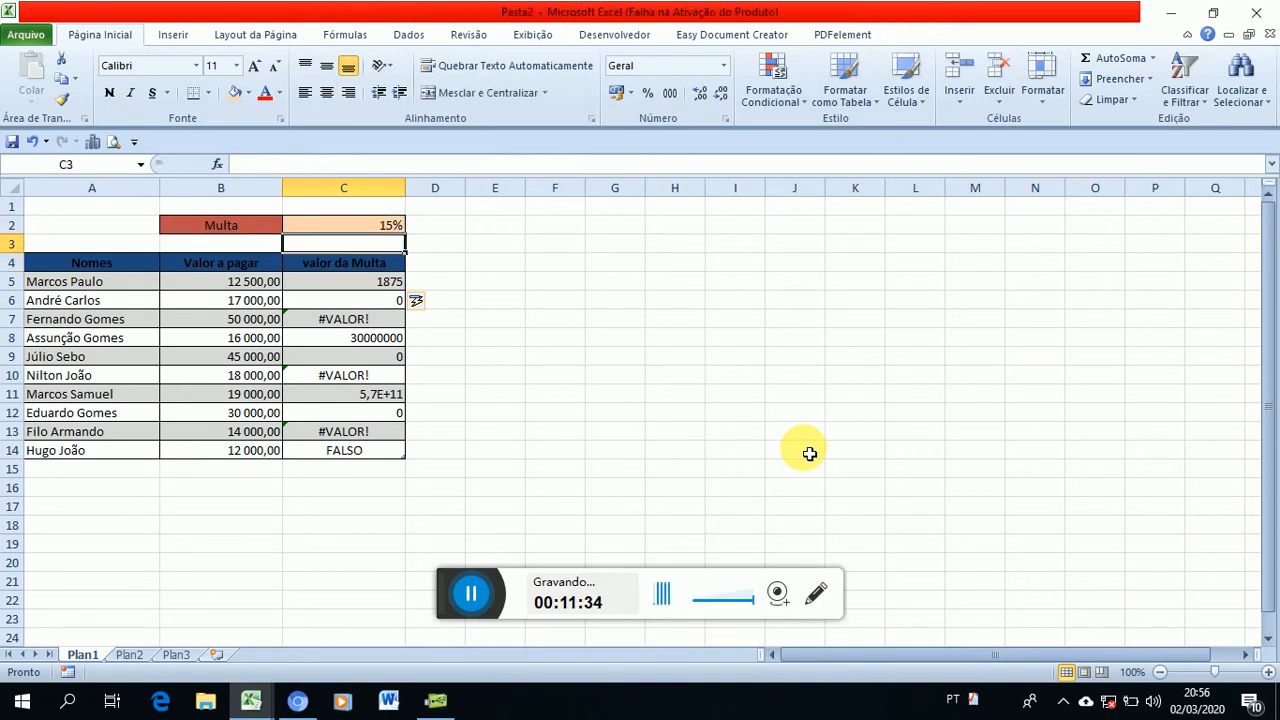
pyautogui.press('Up')
pyautogui.press('Up')
pyautogui.press('Up')
pyautogui.press('Down')
pyautogui.press('Down')
pyautogui.press('Down')
pyautogui.press('Down')
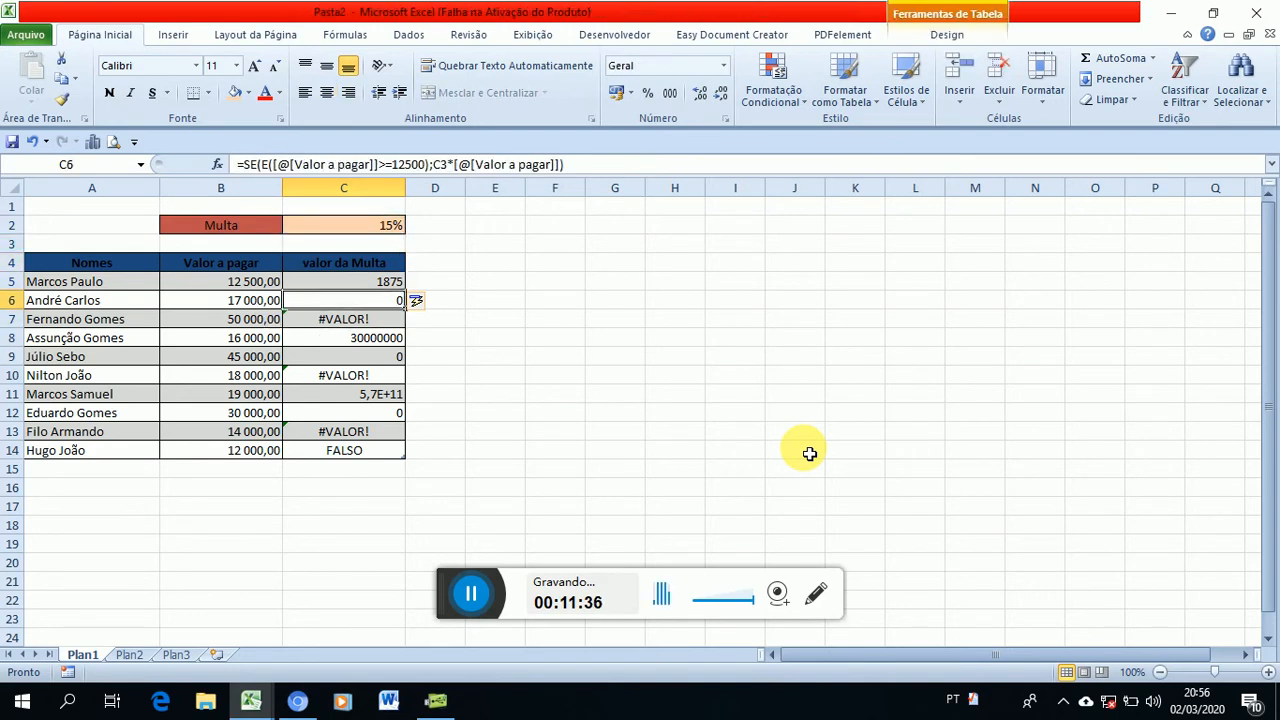
pyautogui.press('Up')
pyautogui.press('Up')
pyautogui.press('Up')
pyautogui.press('Up')
pyautogui.press('Up')
pyautogui.press('Up')
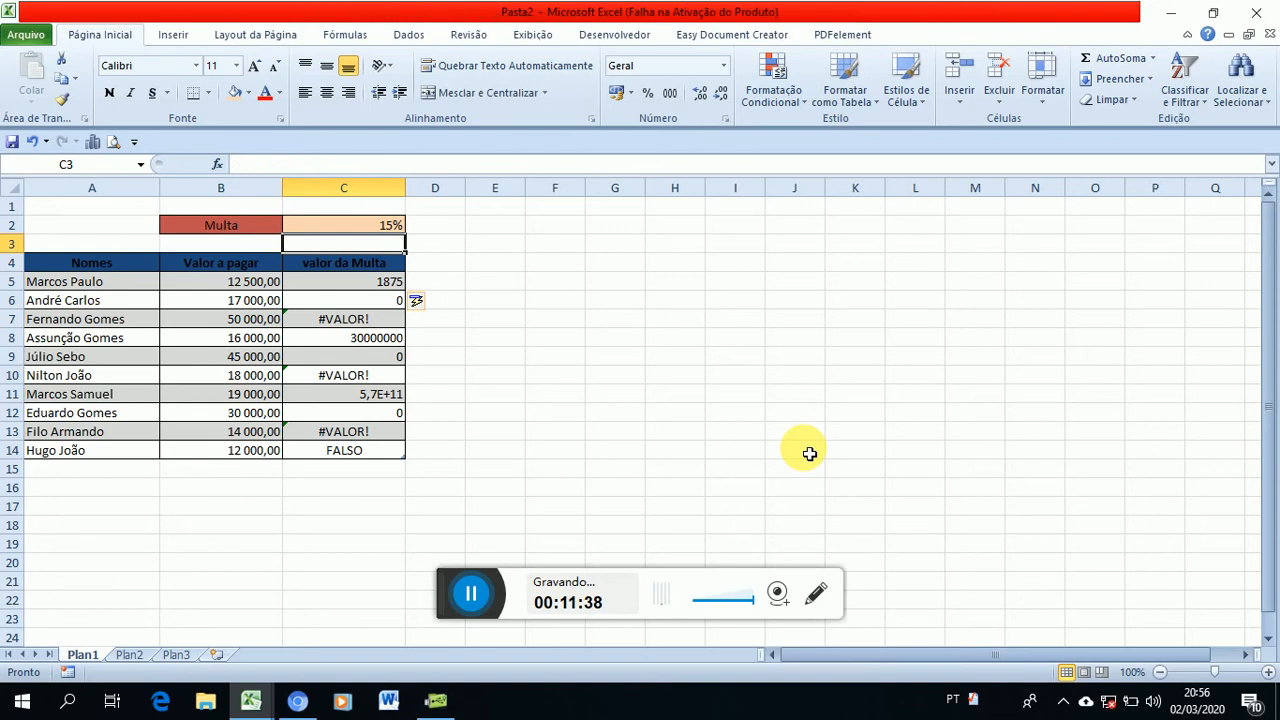
pyautogui.press('Down')
pyautogui.press('Down')
pyautogui.press('Down')
pyautogui.press('Down')
pyautogui.press('Up')
pyautogui.press('Up')
# Review the list of people in the "Nomes" column from the first row to the last.
pyautogui.press('Left')
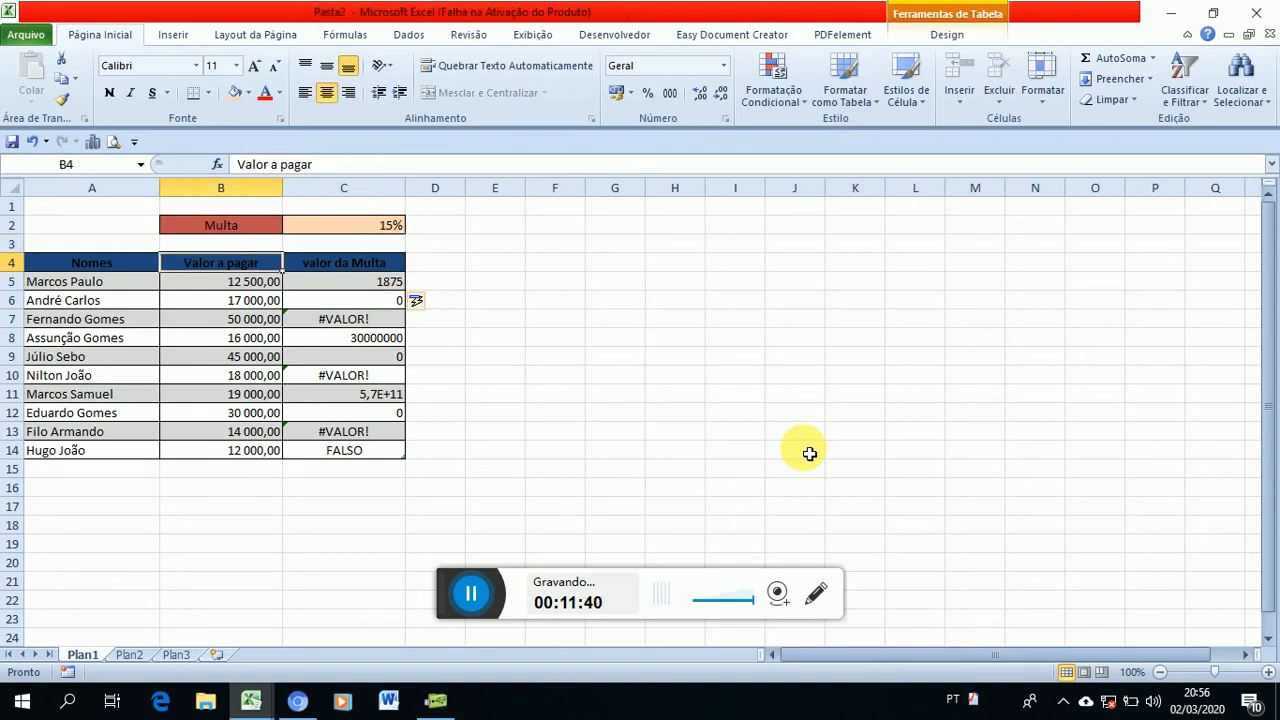
pyautogui.press('Left')
pyautogui.press('Down')
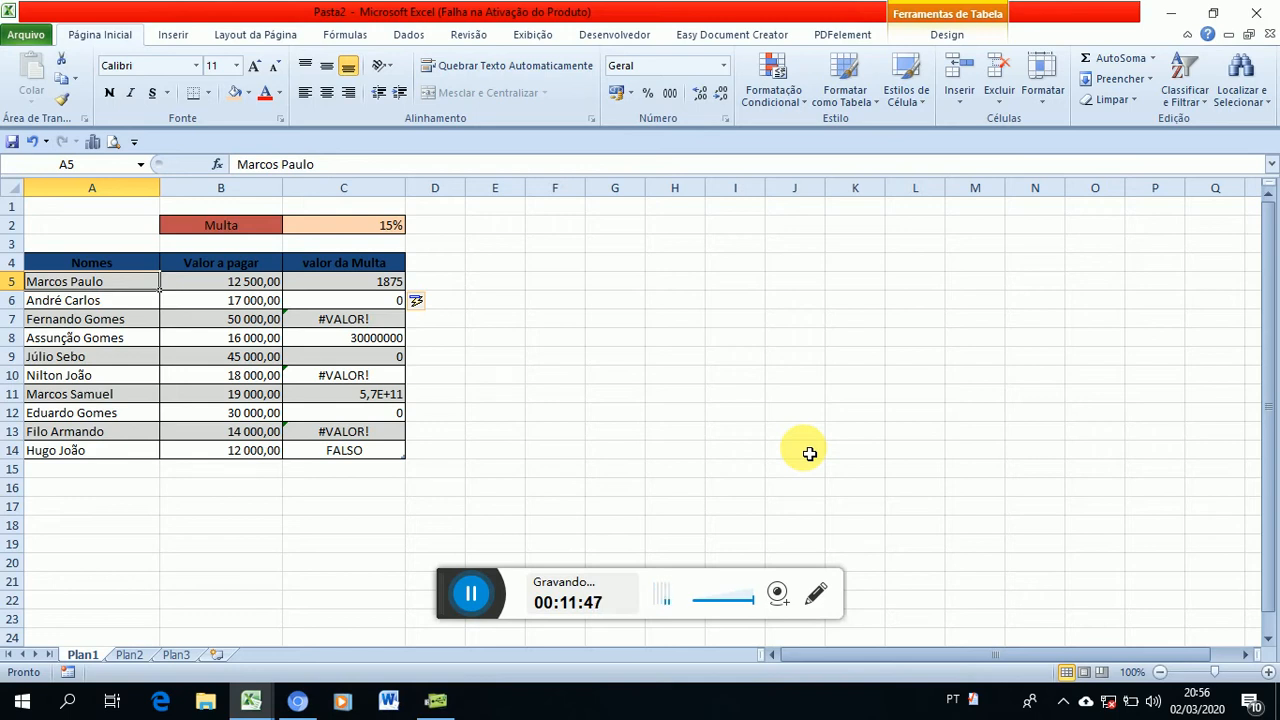
pyautogui.press('Down')
pyautogui.press('Down')
pyautogui.press('Down')
pyautogui.press('Down')
pyautogui.press('Down')
pyautogui.press('Down')
pyautogui.press('Down')
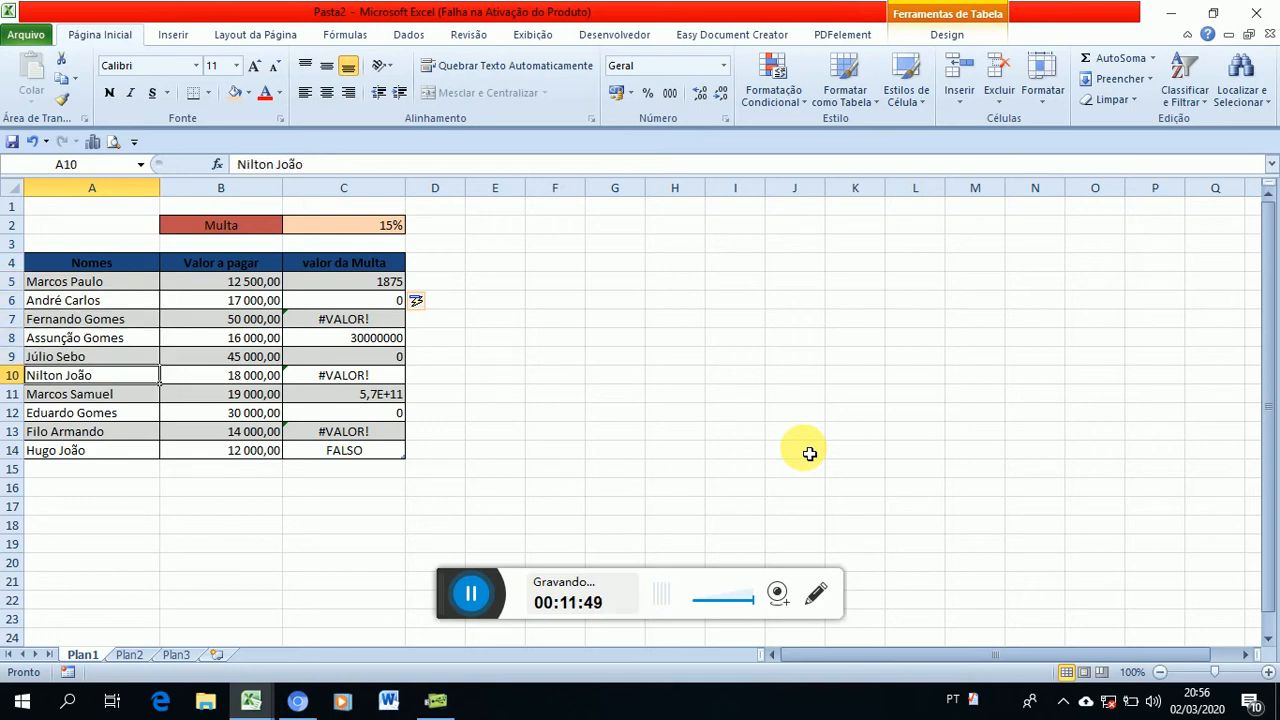
pyautogui.press('Down')
pyautogui.press('Down')
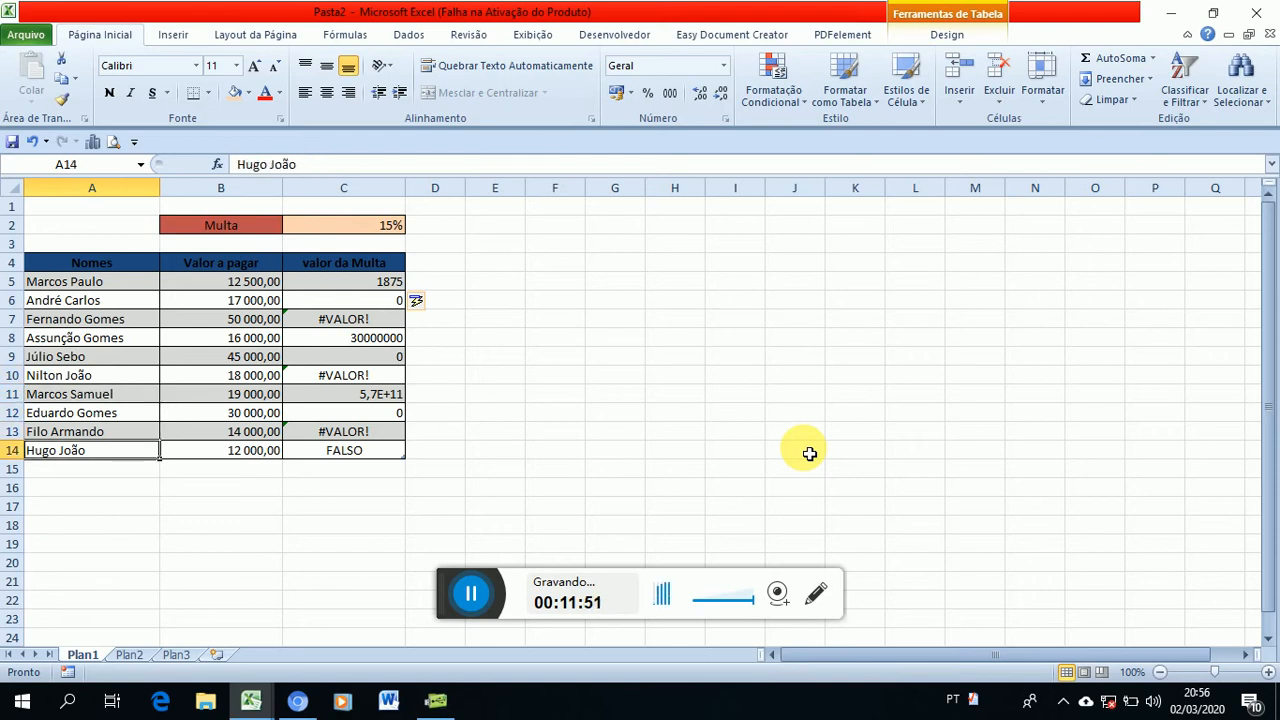
pyautogui.press('Up')
pyautogui.press('Up')
pyautogui.press('Up')
pyautogui.press('Up')
pyautogui.press('Up')
pyautogui.press('Up')
pyautogui.press('Up')
pyautogui.press('Up')
pyautogui.press('Up')
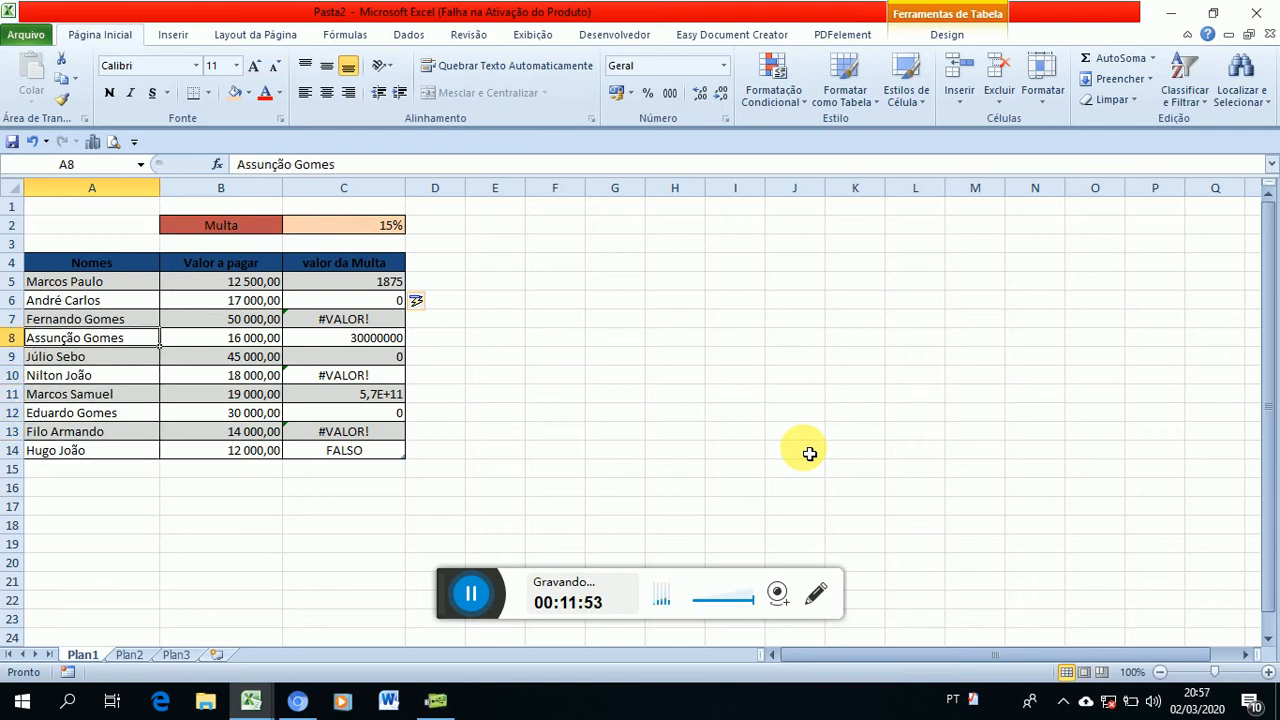
# Compare the rate reference in the C6 formula with the fine percentage cell C2.
pyautogui.press('Right')
pyautogui.press('Right')
pyautogui.press('Down')
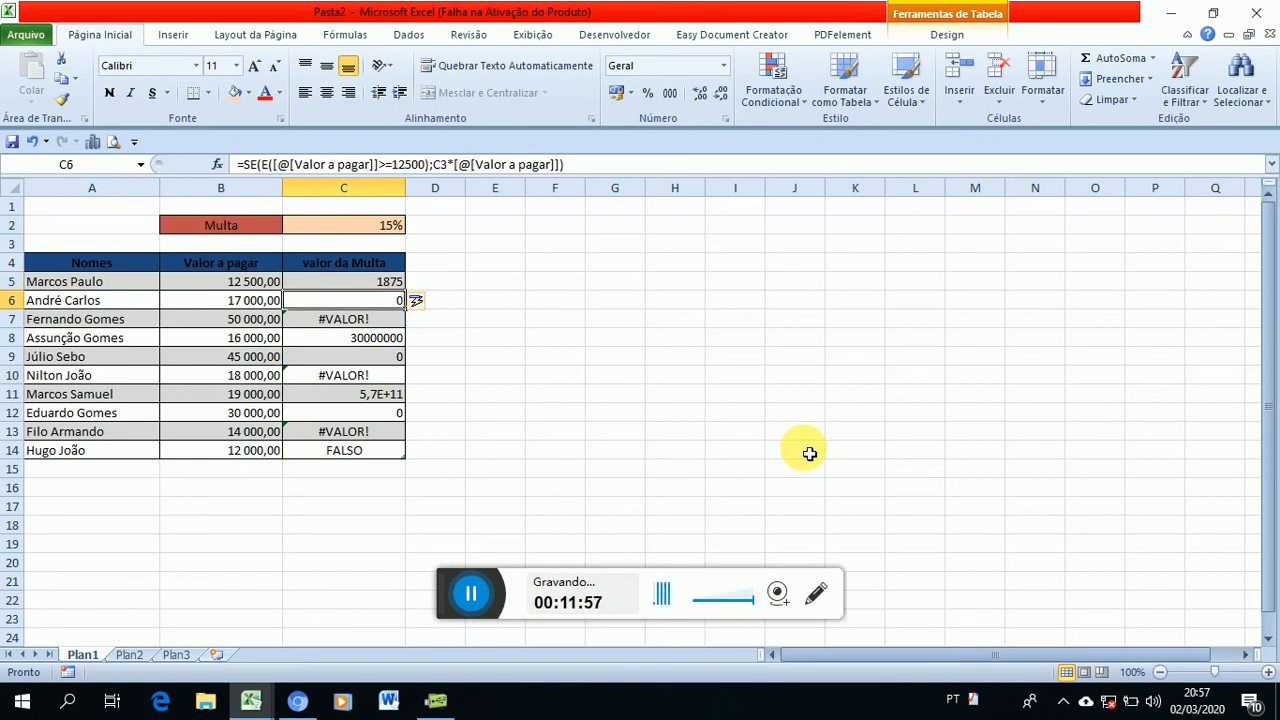
pyautogui.press('Up')
pyautogui.press('Up')
pyautogui.press('Up')
pyautogui.press('Up')
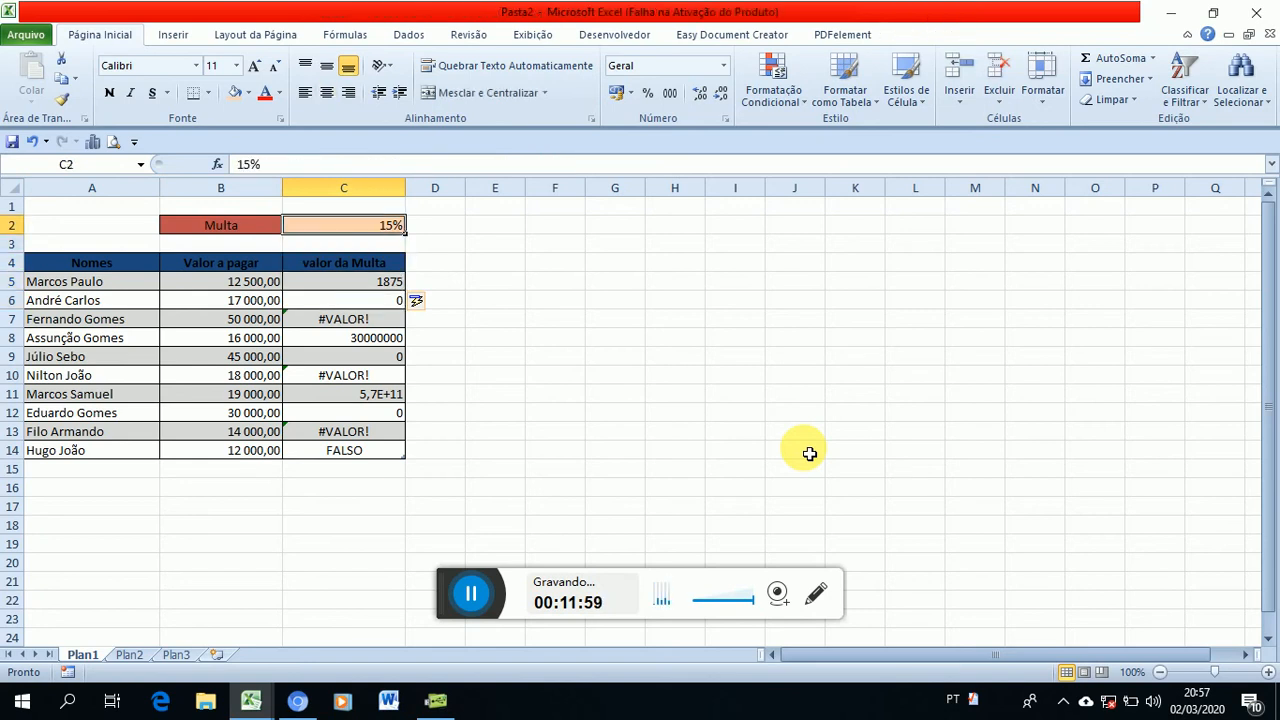
# Clear the fine formulas in the "valor da Multa" column from C7 through C14, one cell after another.
pyautogui.press('Down')
pyautogui.press('Down')
pyautogui.press('Down')
pyautogui.press('Down')
pyautogui.press('Down')
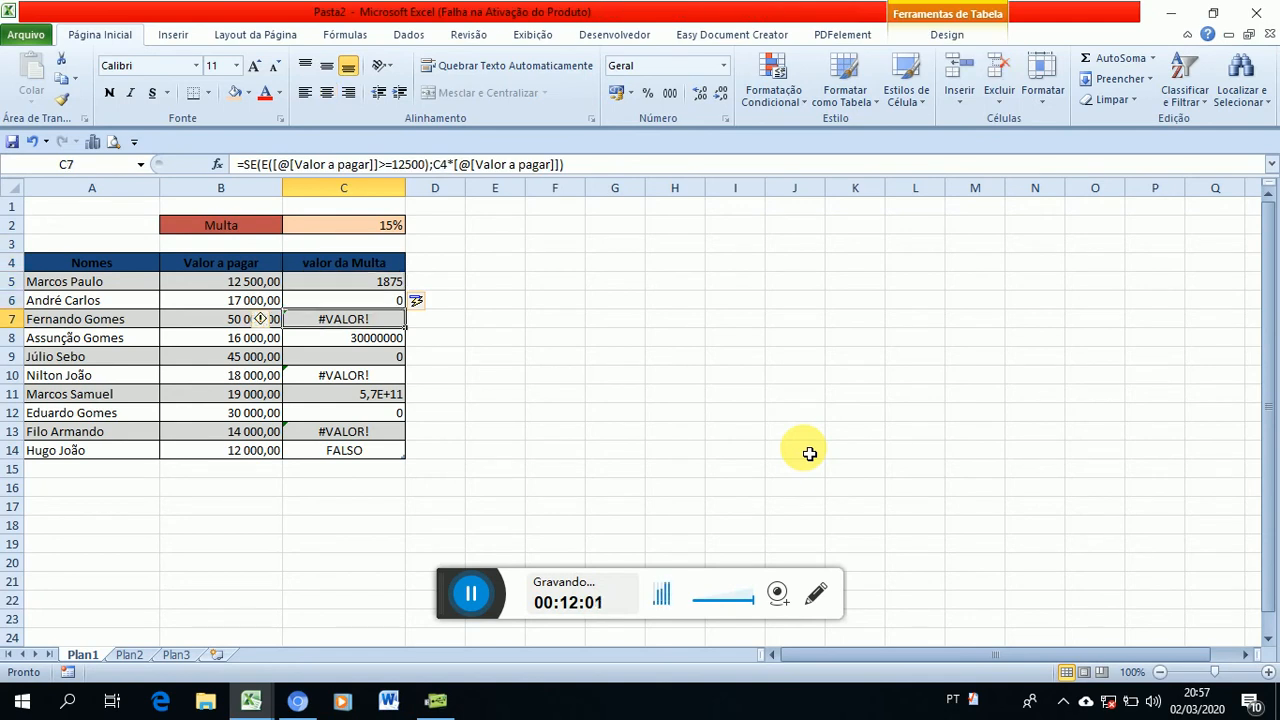
pyautogui.press('Delete')
pyautogui.press('Down')
pyautogui.press('Delete')
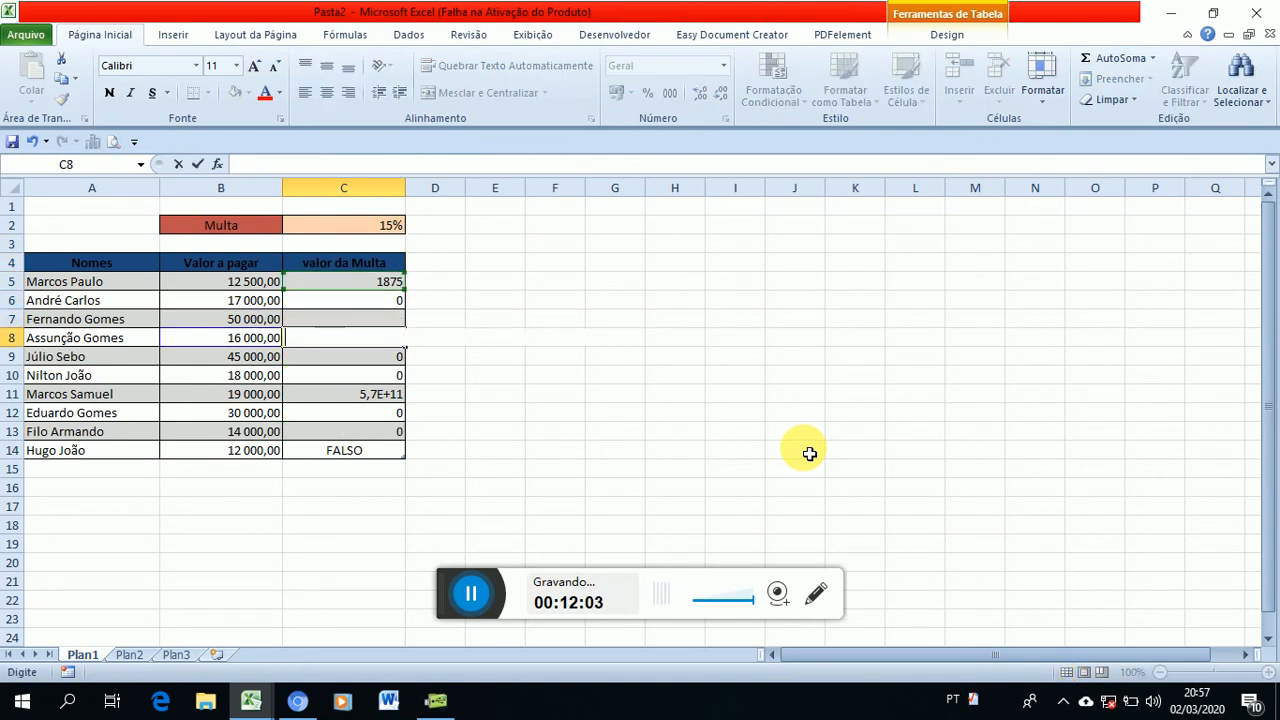
pyautogui.press('Down')
pyautogui.press('Delete')
pyautogui.press('Down')
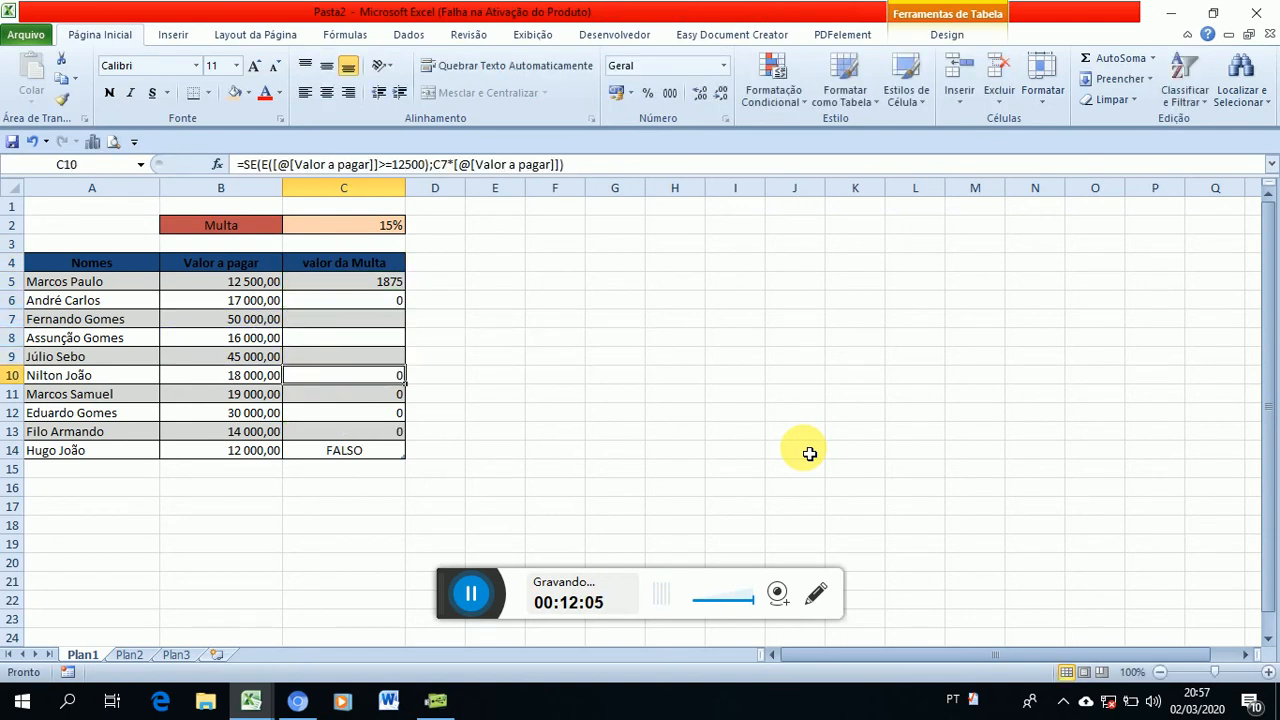
pyautogui.press('BackSpace')
pyautogui.press('Return')
pyautogui.press('Delete')
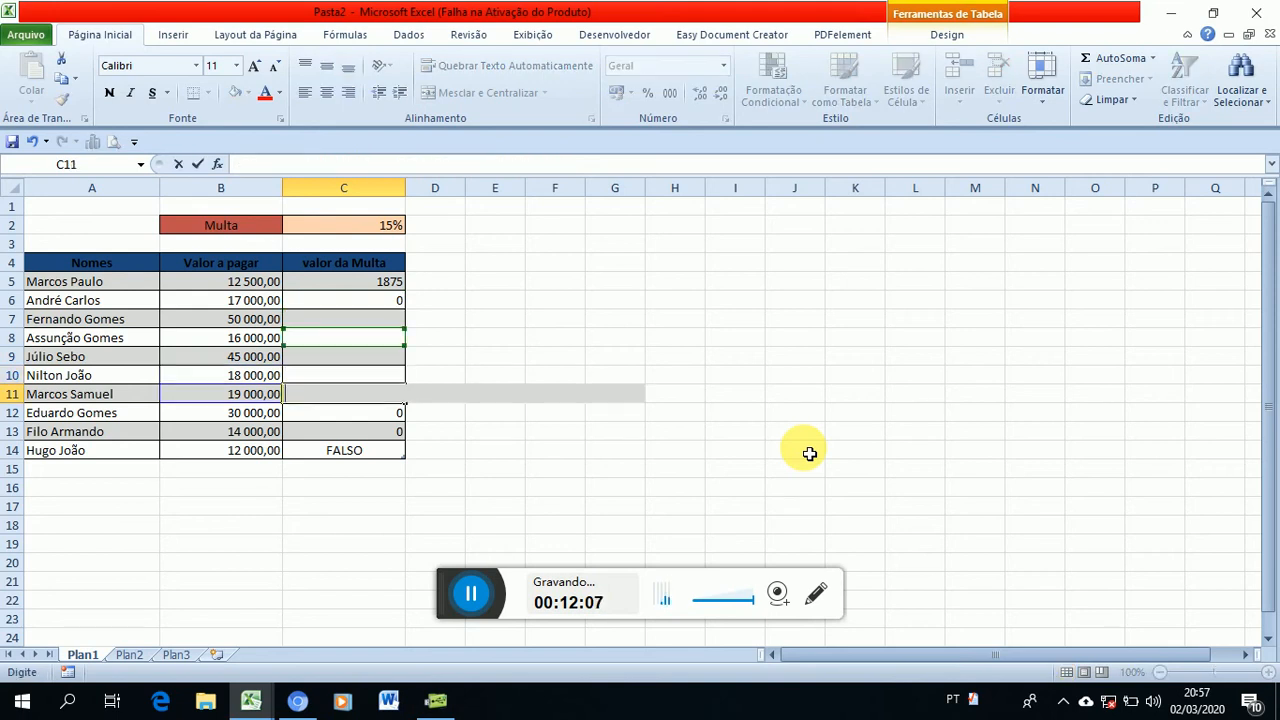
pyautogui.press('Up')
pyautogui.press('BackSpace')
pyautogui.press('Return')
pyautogui.press('Down')
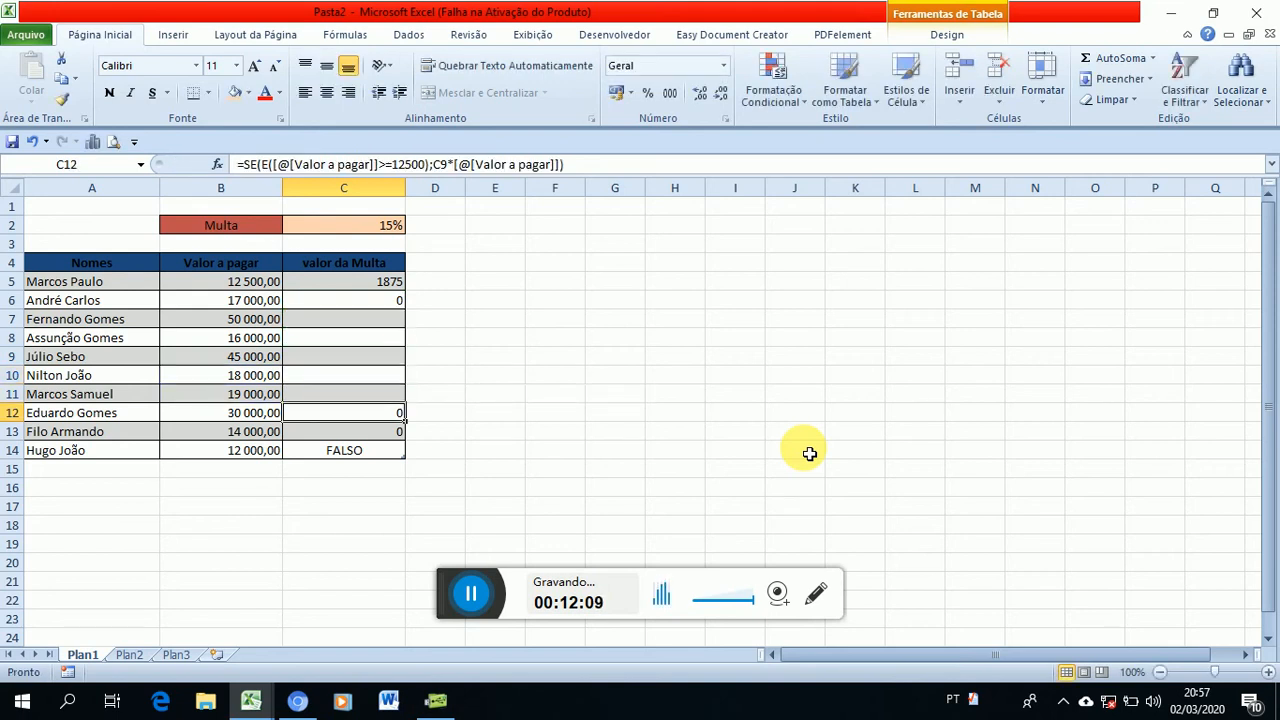
pyautogui.press('Delete')
pyautogui.press('Down')
pyautogui.press('Delete')
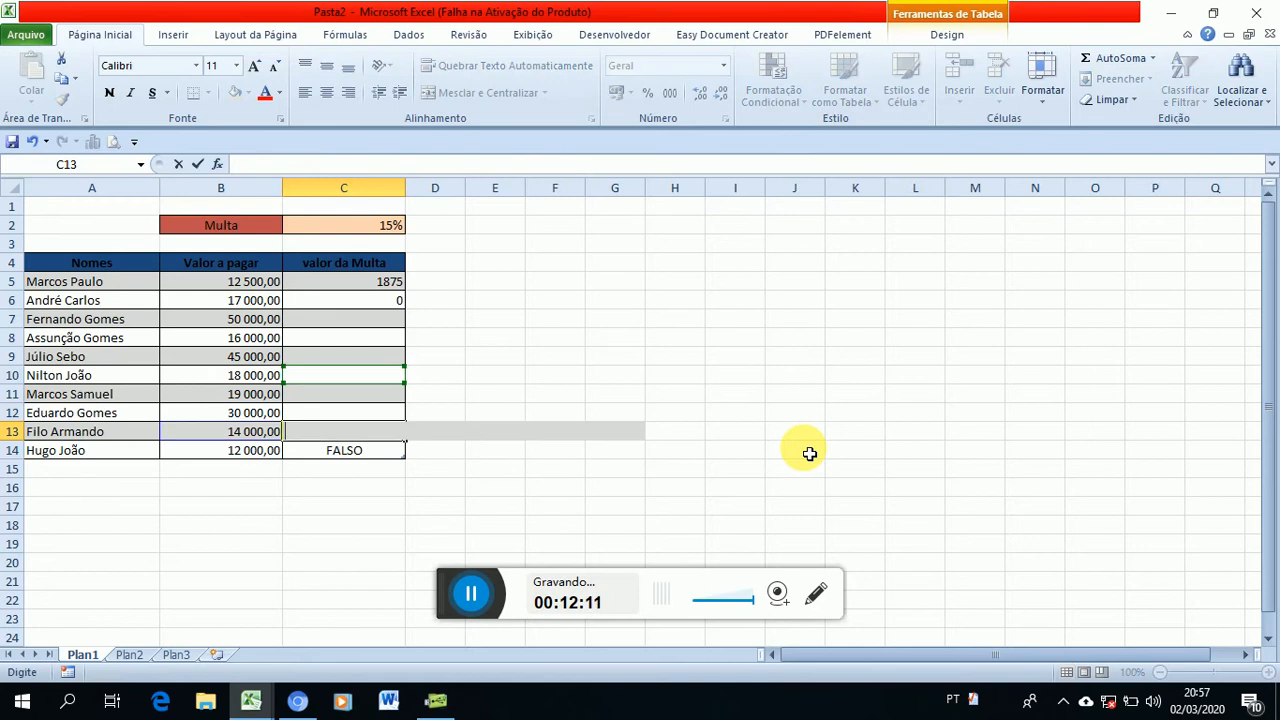
pyautogui.press('Down')
pyautogui.press('BackSpace')
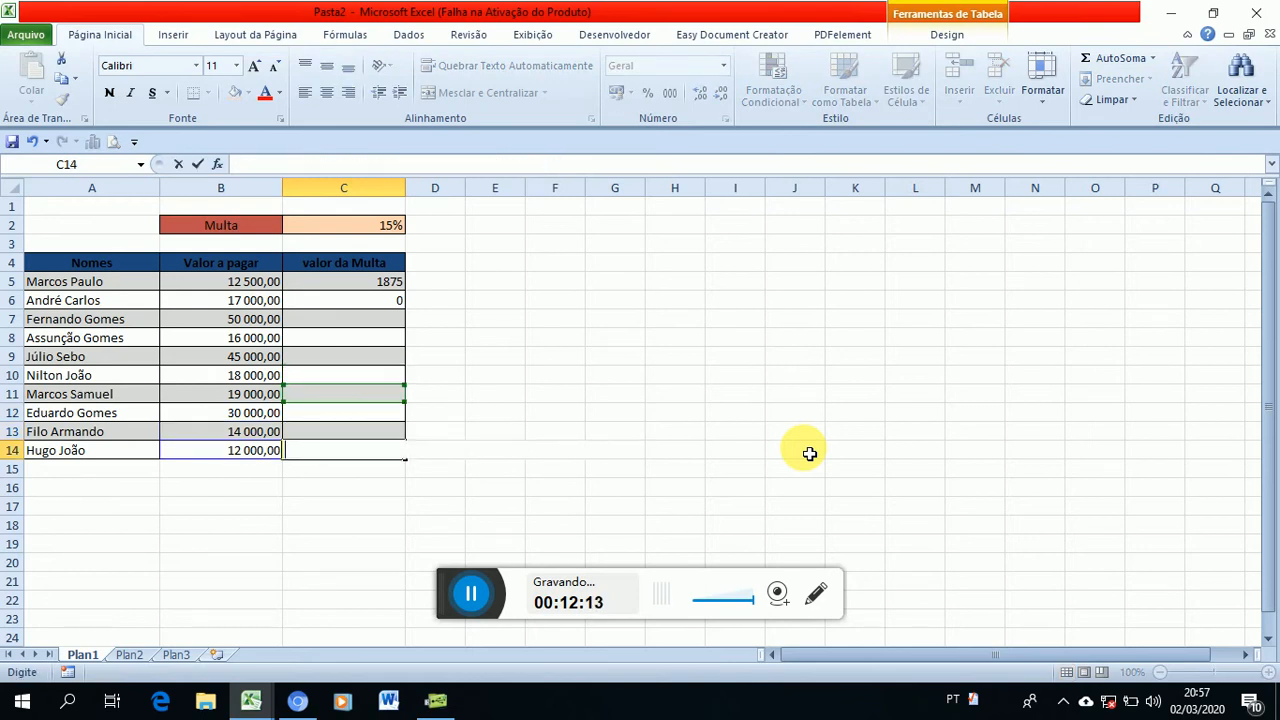
# Clear the fine formula in C6 of the "valor da Multa" column.
pyautogui.press('Up')
pyautogui.press('Up')
pyautogui.press('Up')
pyautogui.press('Up')
pyautogui.press('Up')
pyautogui.press('Up')
pyautogui.press('Up')
pyautogui.press('Up')
pyautogui.press('BackSpace')
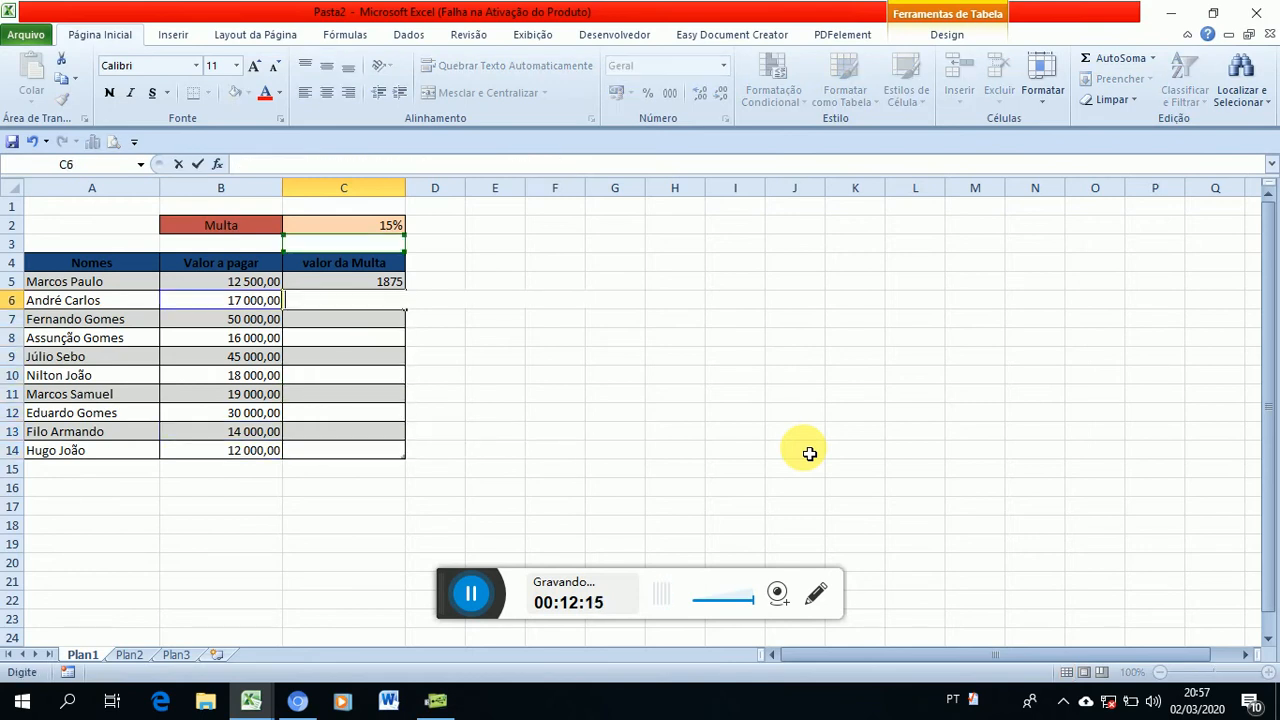
pyautogui.press('Up')
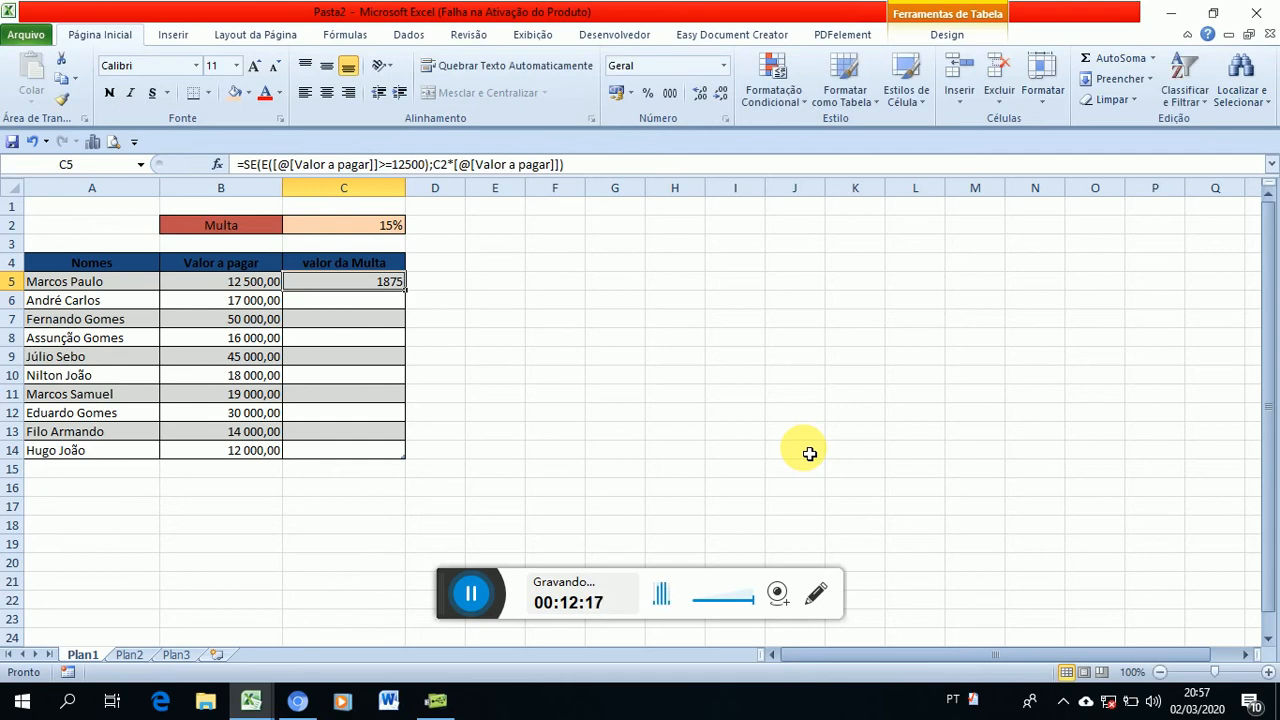
# Open the fine formula in C5 for editing and re-enter it without changes.
pyautogui.press('Up')
pyautogui.press('Down')
pyautogui.press('F2')
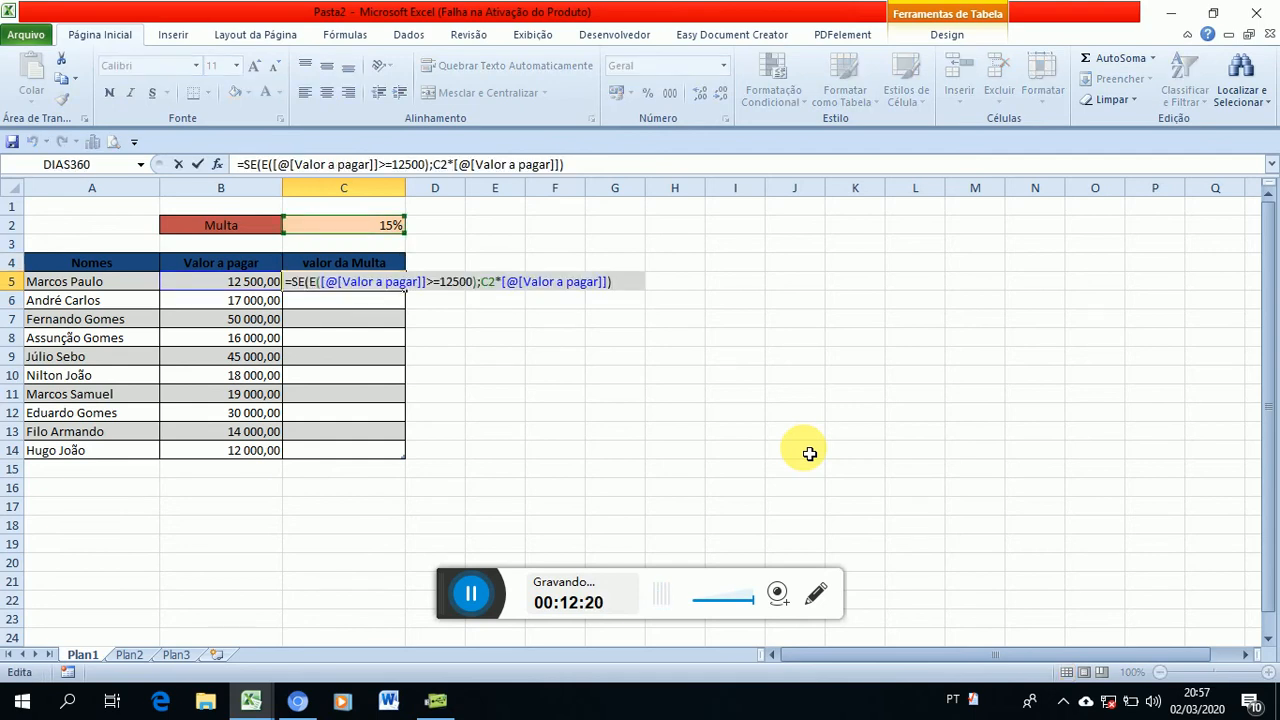
pyautogui.press('Return')
# Empty the refilled "valor da Multa" cells C7 to C14 so that only C5 holds a fine formula.
pyautogui.press('Down')
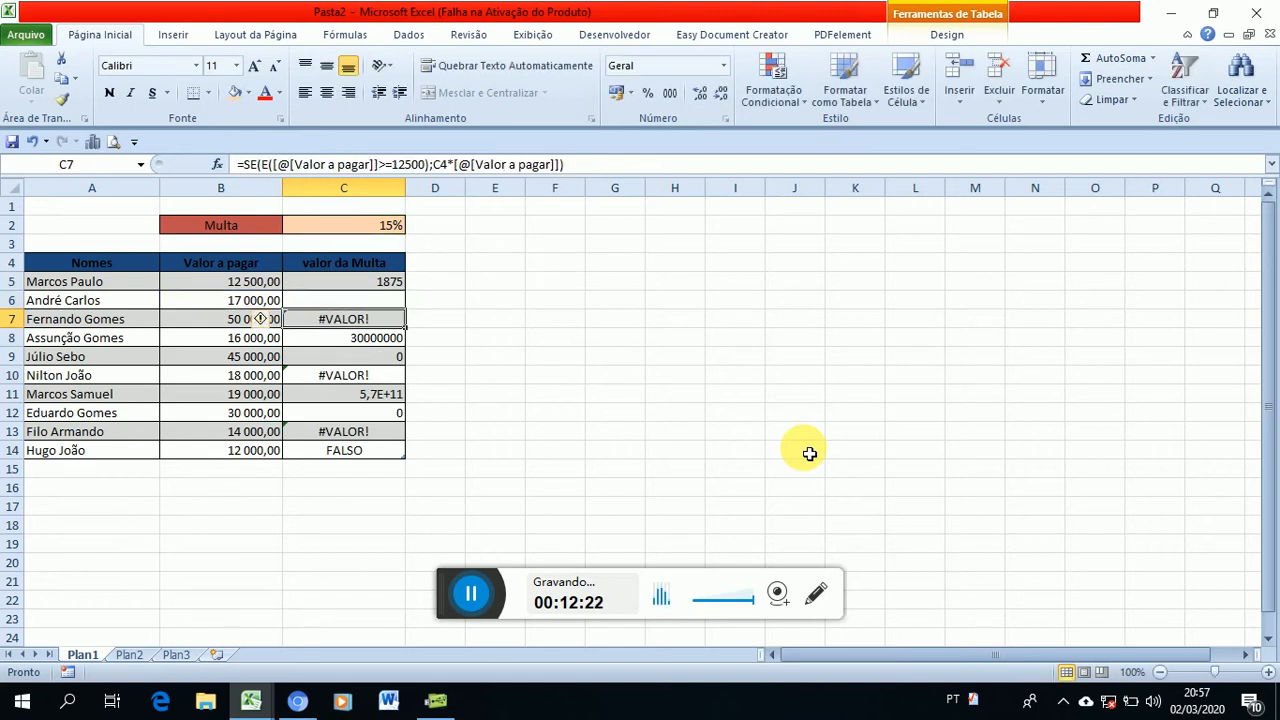
pyautogui.press('Delete')
pyautogui.press('Down')
pyautogui.press('BackSpace')
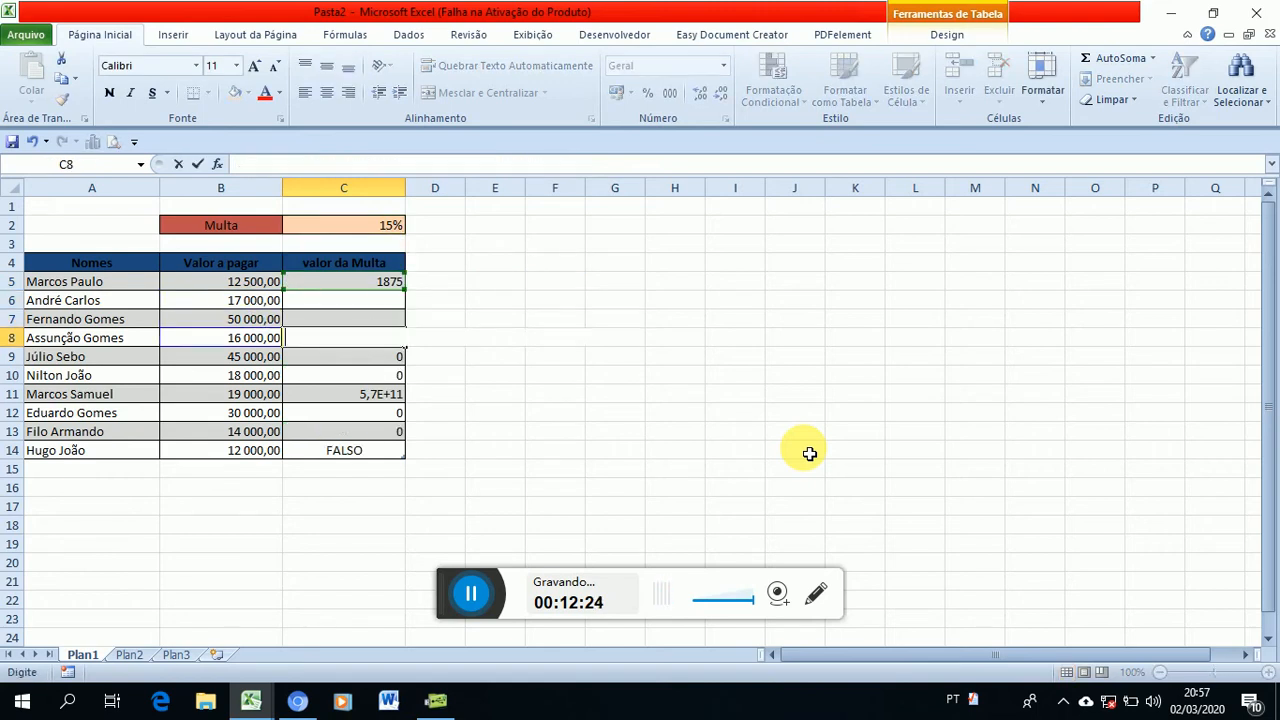
pyautogui.press('Return')
pyautogui.press('BackSpace')
pyautogui.press('Return')
pyautogui.press('BackSpace')
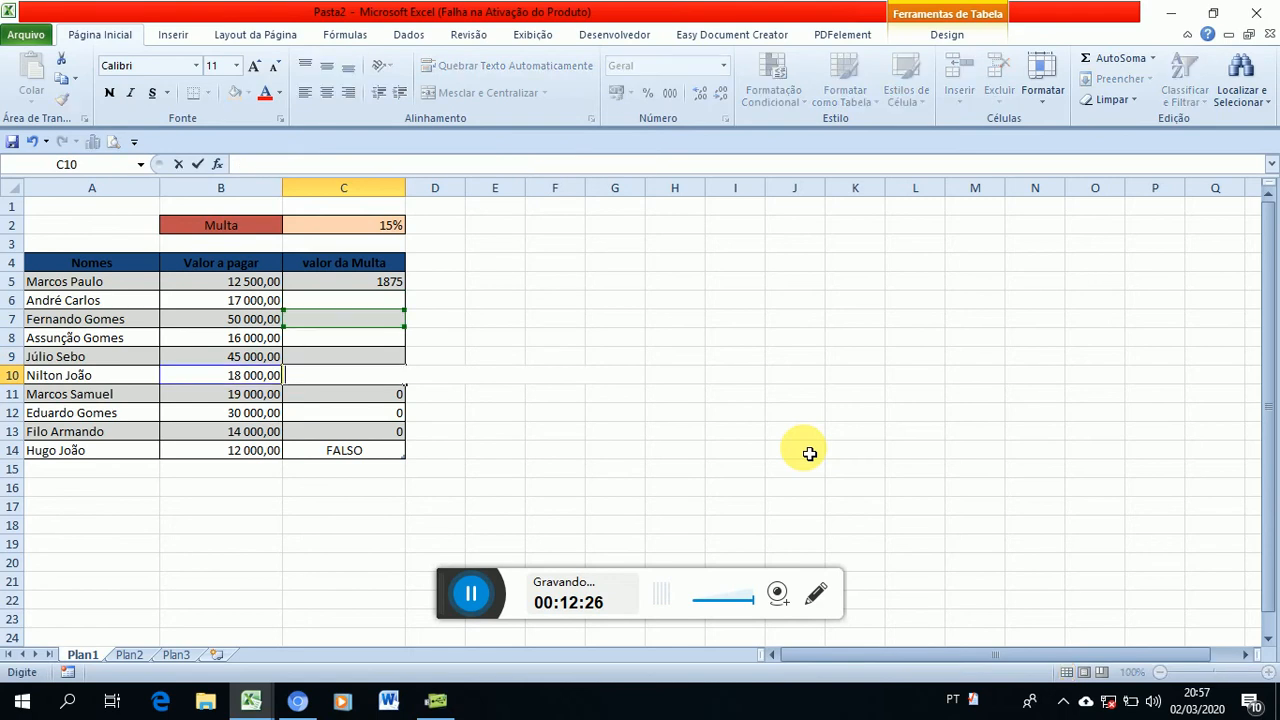
pyautogui.press('Return')
pyautogui.press('BackSpace')
pyautogui.press('Return')
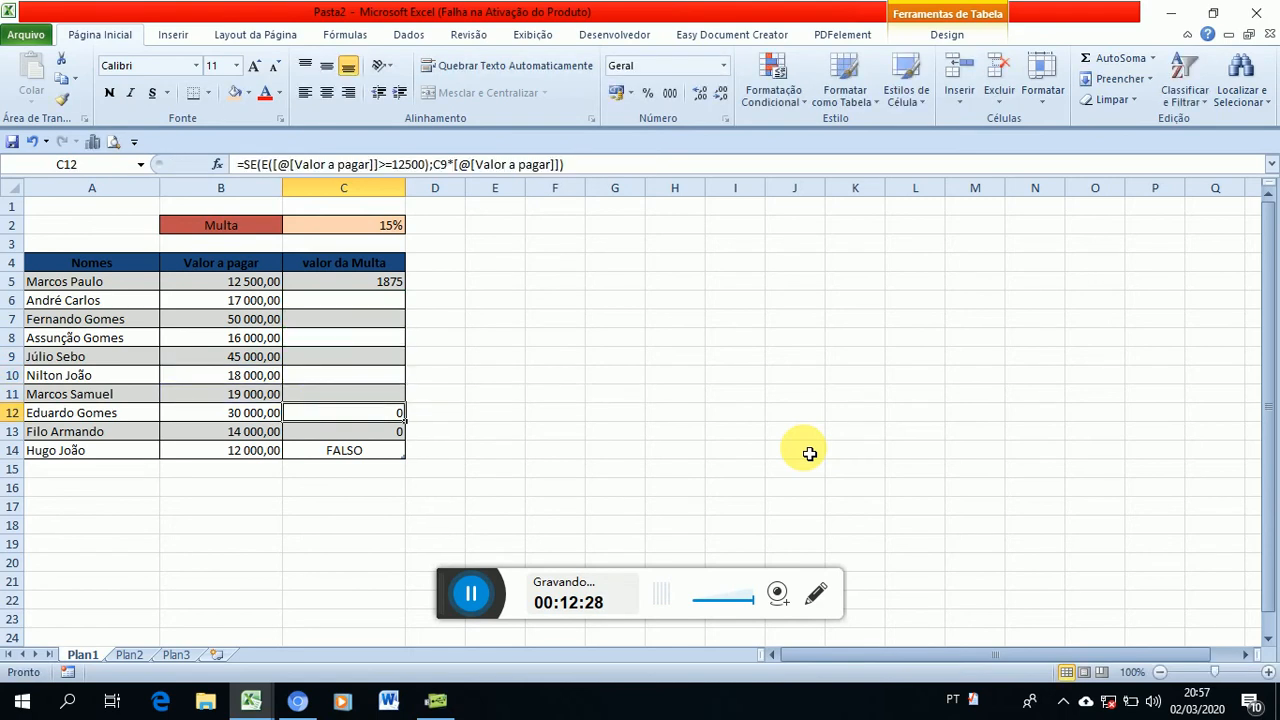
pyautogui.press('BackSpace')
pyautogui.press('Return')
pyautogui.press('BackSpace')
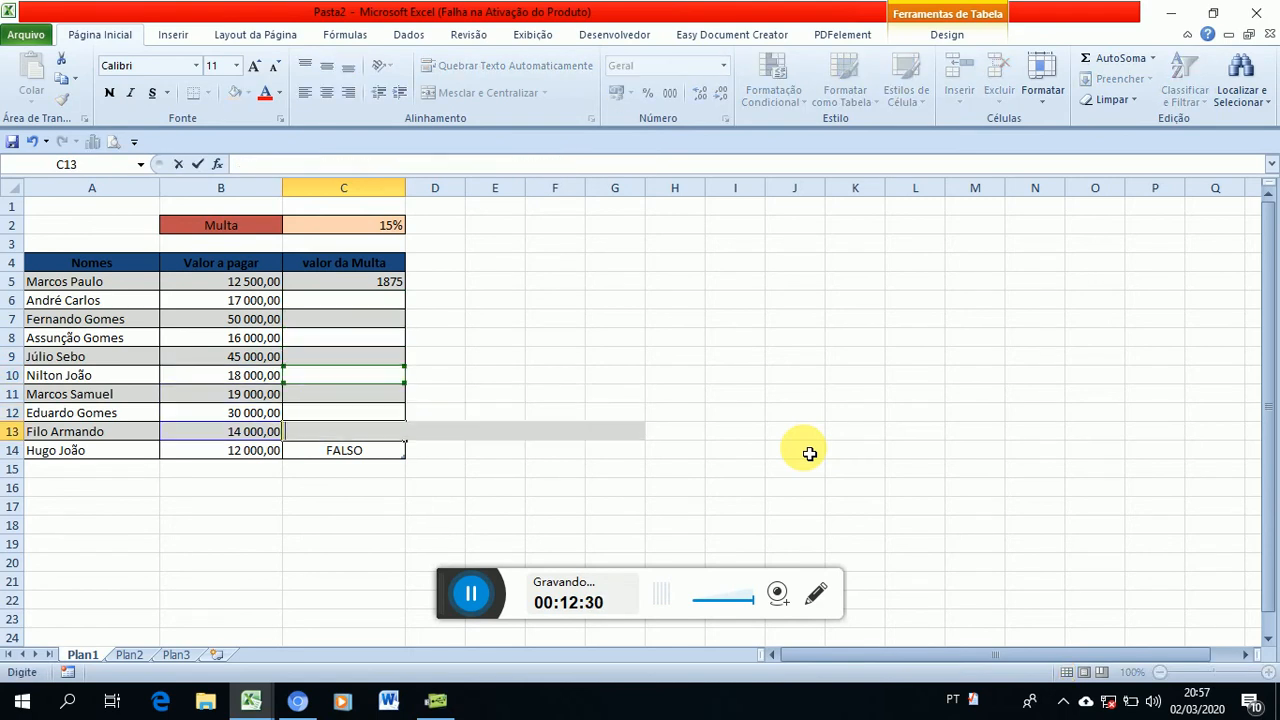
pyautogui.press('Return')
pyautogui.press('BackSpace')
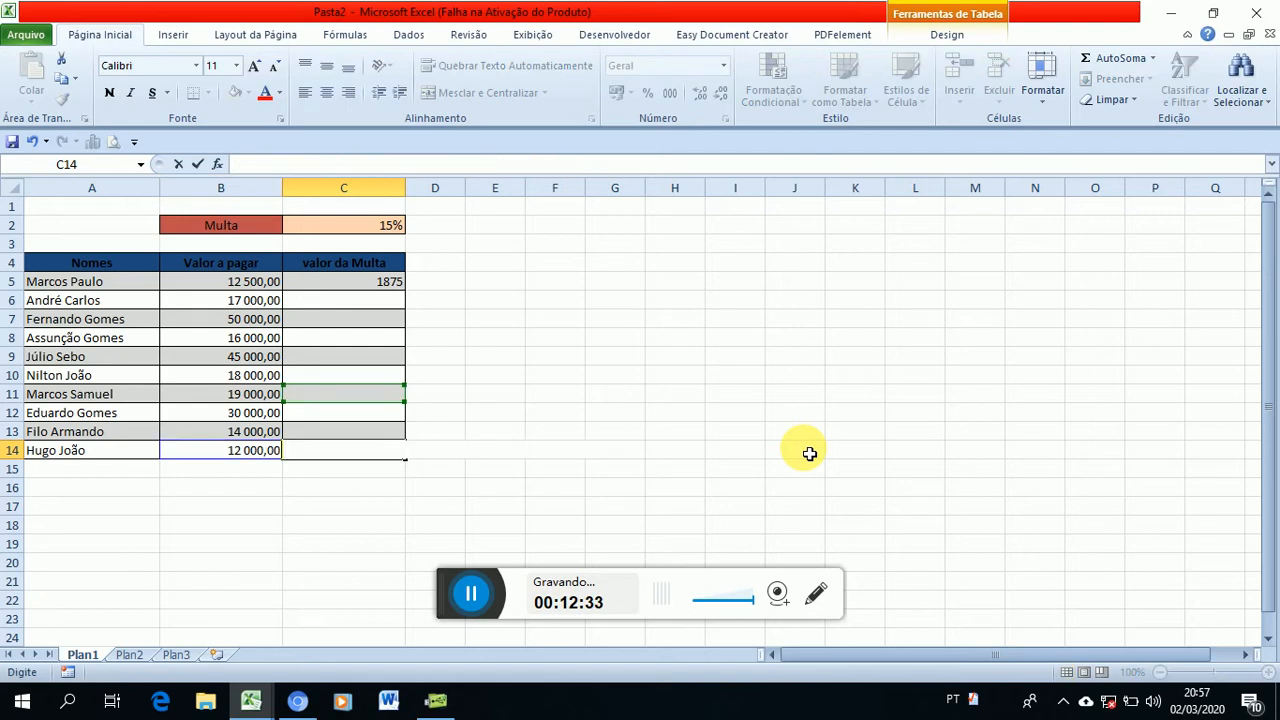
# Apply the number format with thousands separator and two decimals to the empty fine cells C6 to C14.
pyautogui.press('Up')
pyautogui.press('Up')
pyautogui.press('Up')
pyautogui.press('Up')
pyautogui.press('Up')
pyautogui.press('Up')
pyautogui.press('Up')
pyautogui.press('Up')
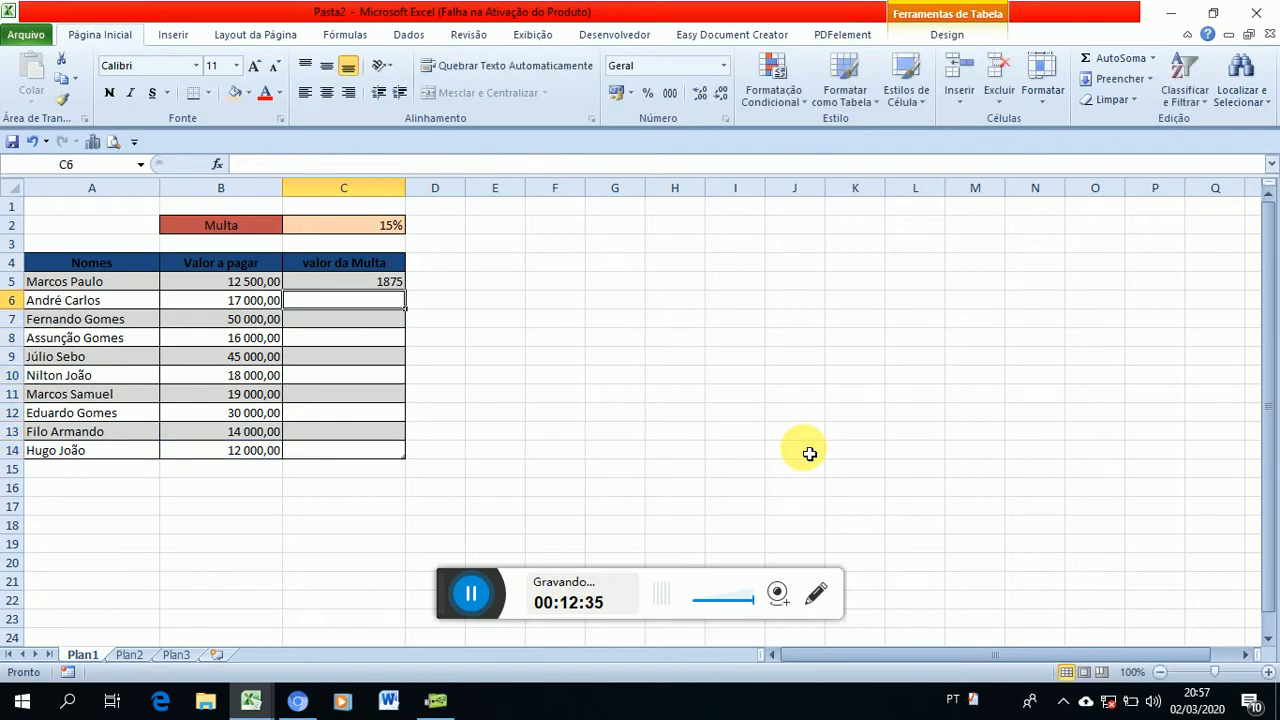
pyautogui.hotkey('shift', 'Down')
pyautogui.hotkey('shift', 'Down')
pyautogui.hotkey('shift', 'Down')
pyautogui.hotkey('shift', 'Down')
pyautogui.hotkey('shift', 'Down')
pyautogui.hotkey('shift', 'Down')
pyautogui.hotkey('shift', 'Down')
pyautogui.hotkey('shift', 'Down')
pyautogui.hotkey('shift', 'Down')
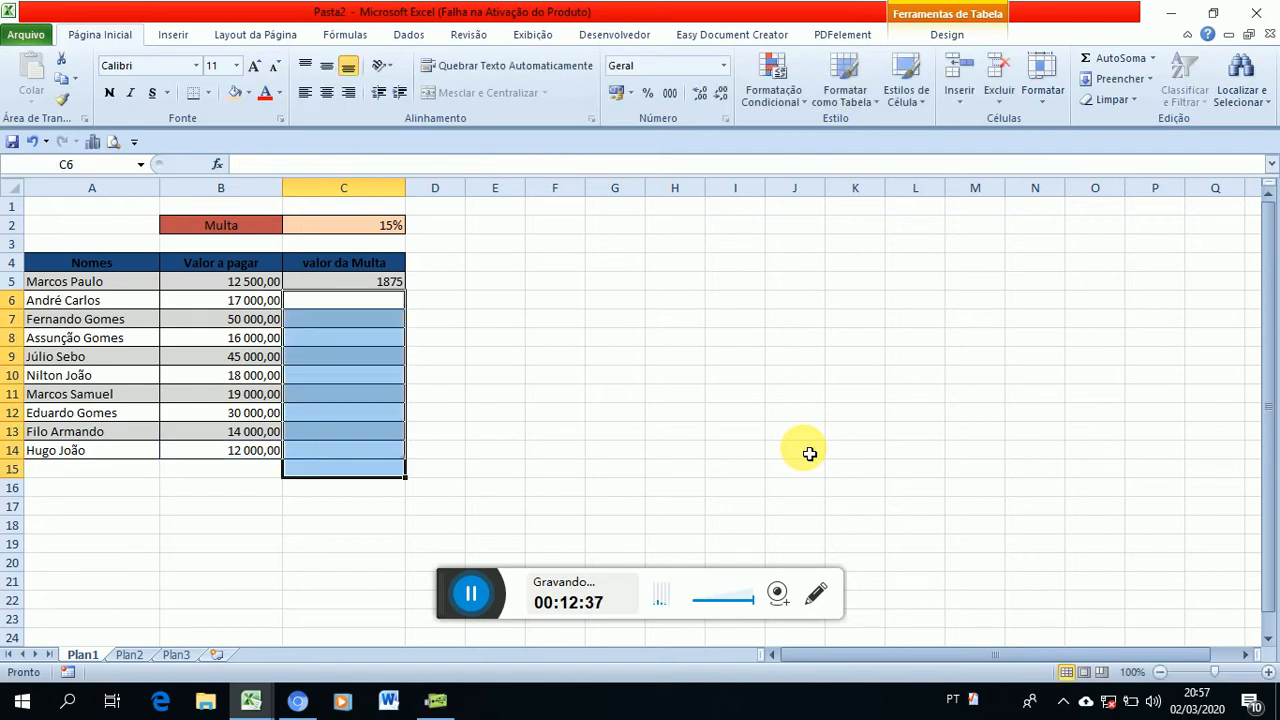
pyautogui.hotkey('shift', 'Up')
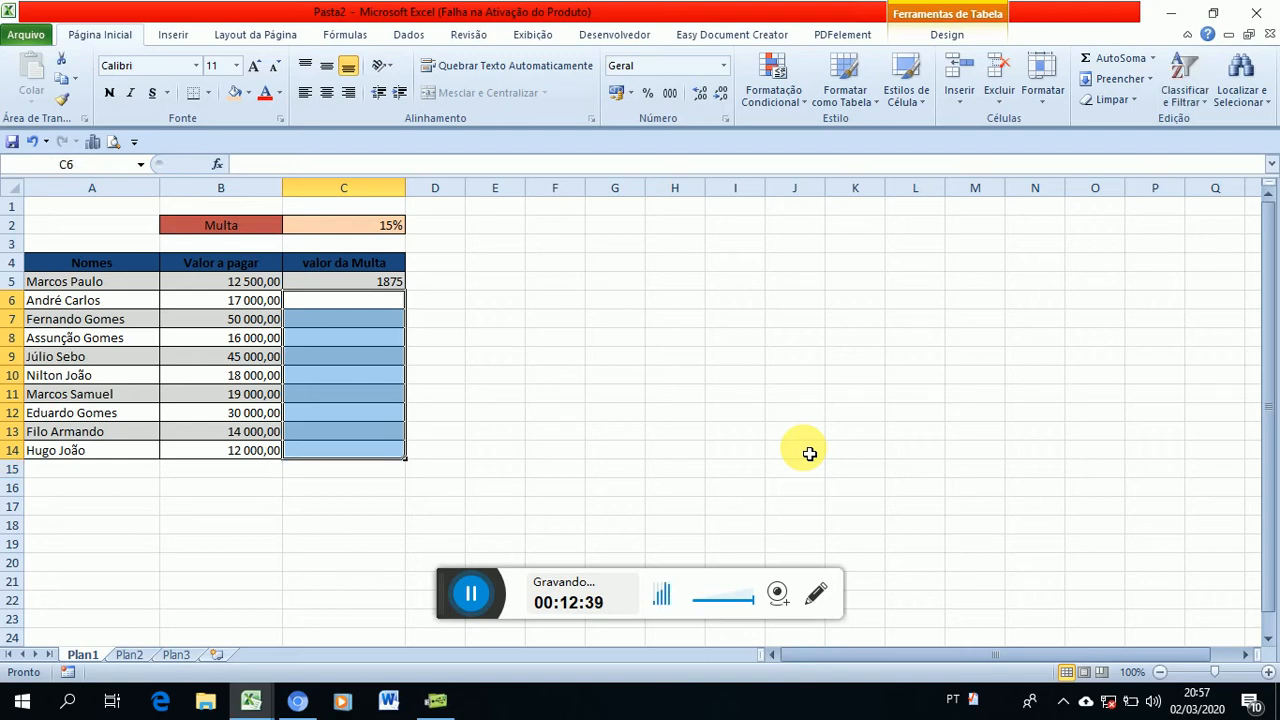
pyautogui.hotkey('ctrl', 'shift', '1')
# Review the SE/E formula in C5 argument by argument, from the logical test to the value-if-true part.
pyautogui.press('Up')
pyautogui.press('Up')
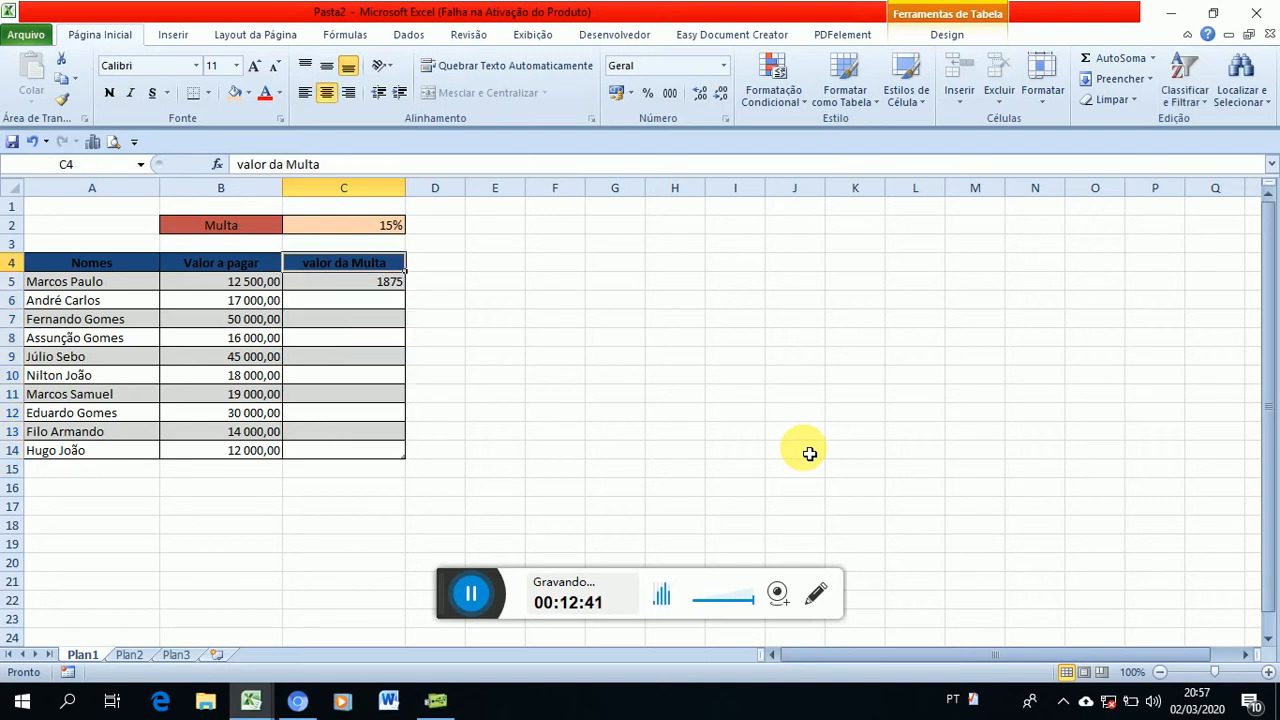
pyautogui.press('Down')
pyautogui.press('Down')
pyautogui.press('Down')
pyautogui.press('Up')
pyautogui.press('Up')
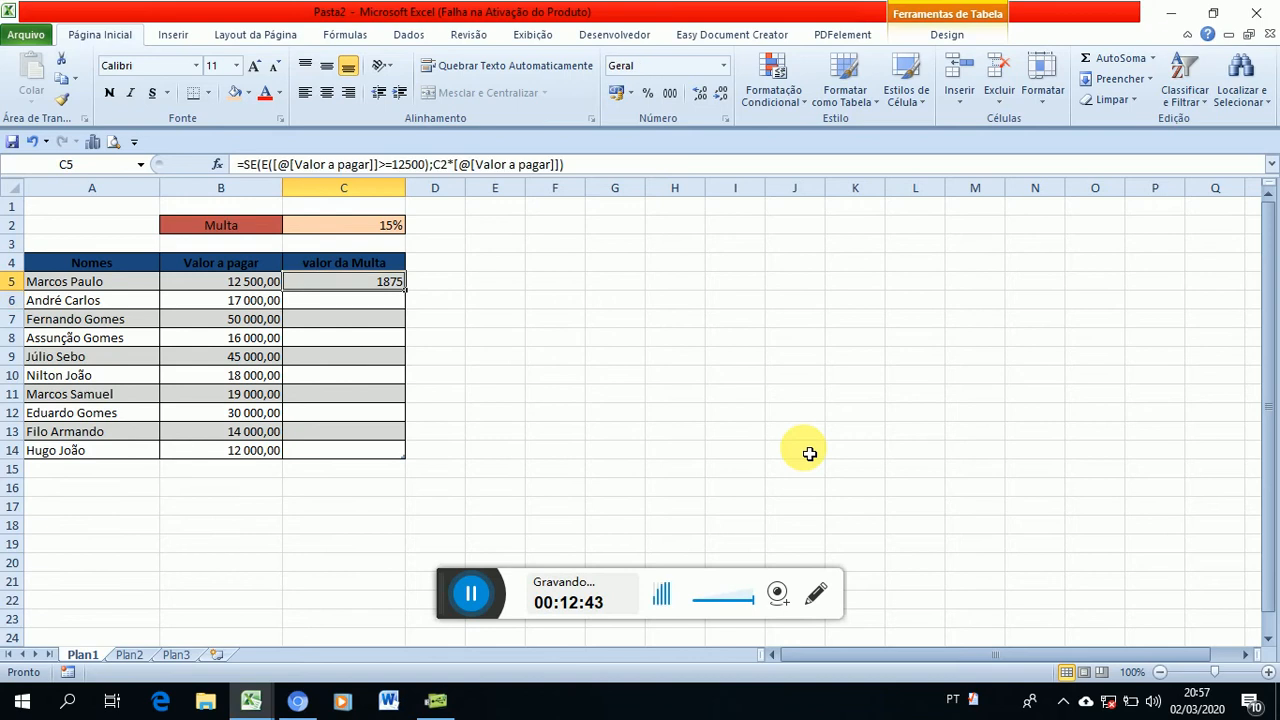
pyautogui.press('F2')
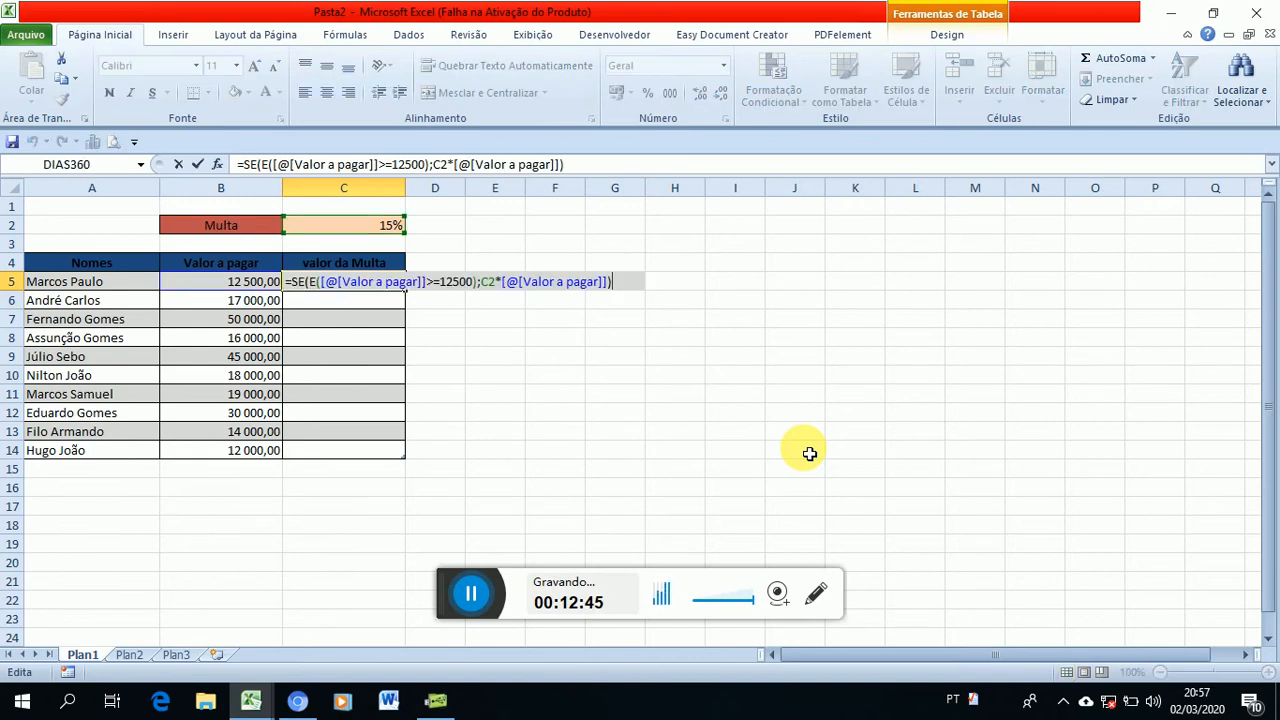
pyautogui.press('Left')
pyautogui.press('Left')
pyautogui.press('Left')
pyautogui.press('Left')
pyautogui.press('Left')
pyautogui.press('Left')
pyautogui.press('Left')
pyautogui.press('Left')
pyautogui.press('Left')
pyautogui.press('Left')
pyautogui.press('Left')
pyautogui.press('Left')
pyautogui.press('Left')
pyautogui.press('Left')
pyautogui.press('Left')
pyautogui.press('Left')
pyautogui.press('Left')
pyautogui.press('Left')
pyautogui.press('Left')
pyautogui.press('Left')
pyautogui.press('Left')
pyautogui.press('Left')
pyautogui.press('Left')
pyautogui.press('Left')
pyautogui.press('Left')
pyautogui.press('Left')
pyautogui.press('Left')
pyautogui.press('Left')
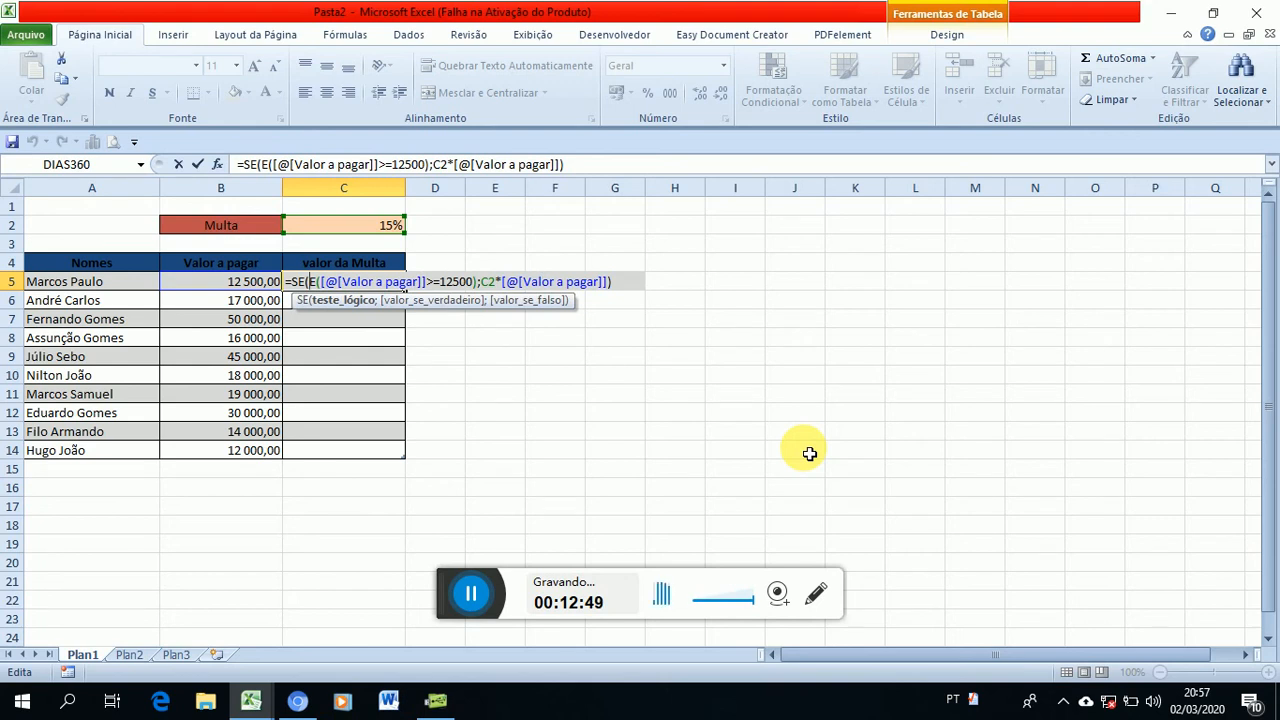
pyautogui.press('Right')
pyautogui.press('Right')
pyautogui.press('Right')
pyautogui.press('Right')
pyautogui.press('Right')
pyautogui.press('Right')
pyautogui.press('Right')
pyautogui.press('Right')
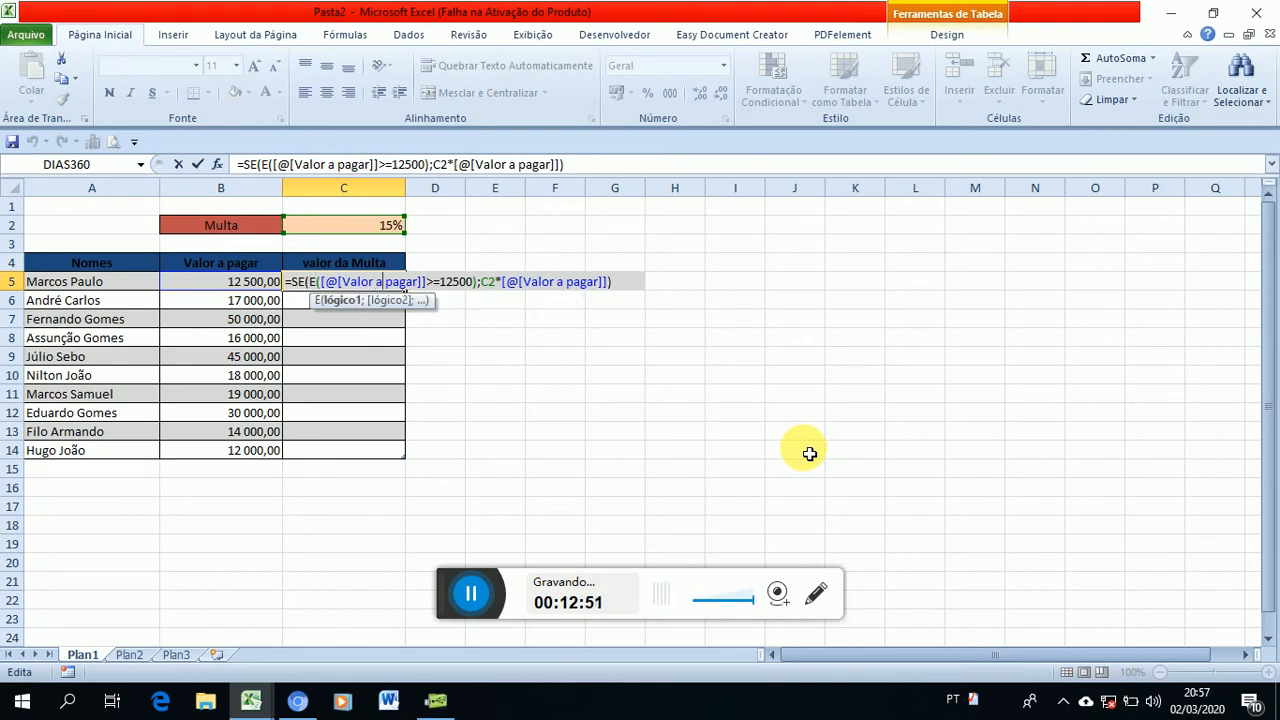
pyautogui.press('Right')
pyautogui.press('Right')
pyautogui.press('Right')
pyautogui.press('Right')
pyautogui.press('Right')
pyautogui.press('Right')
pyautogui.press('Right')
pyautogui.press('Right')
pyautogui.press('Right')
pyautogui.press('Right')
pyautogui.write(')')
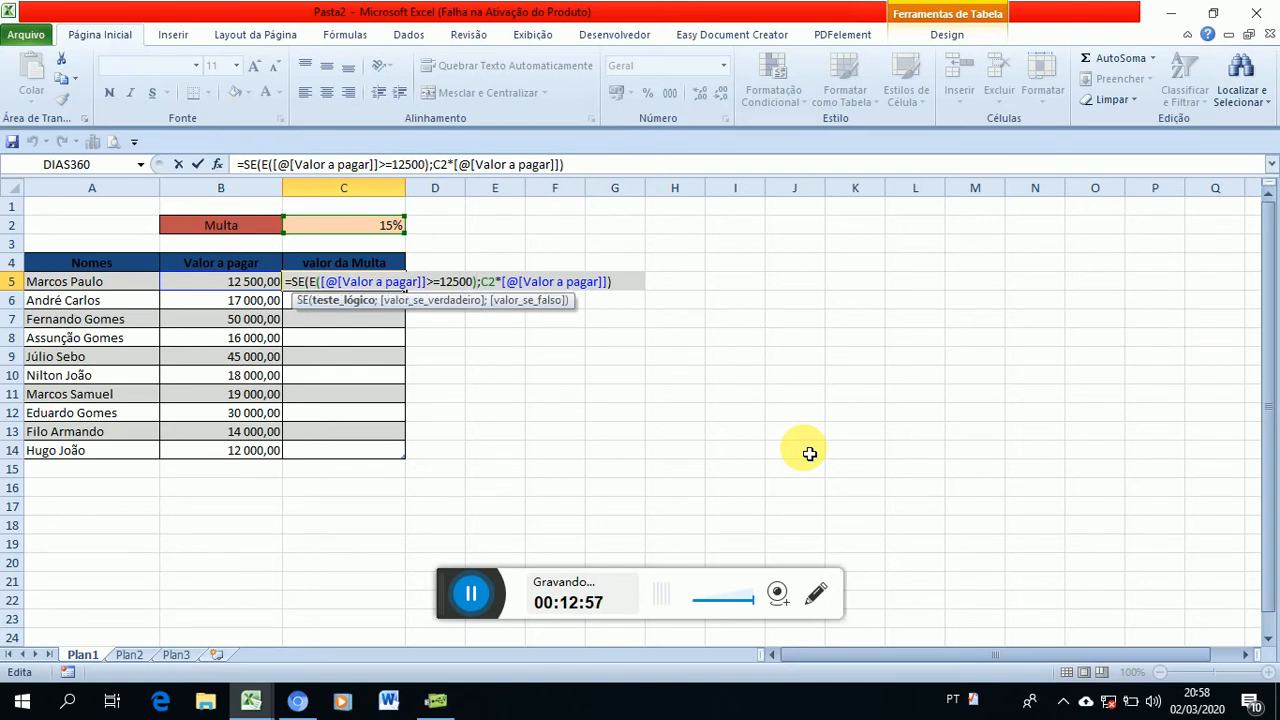
pyautogui.press('Right')
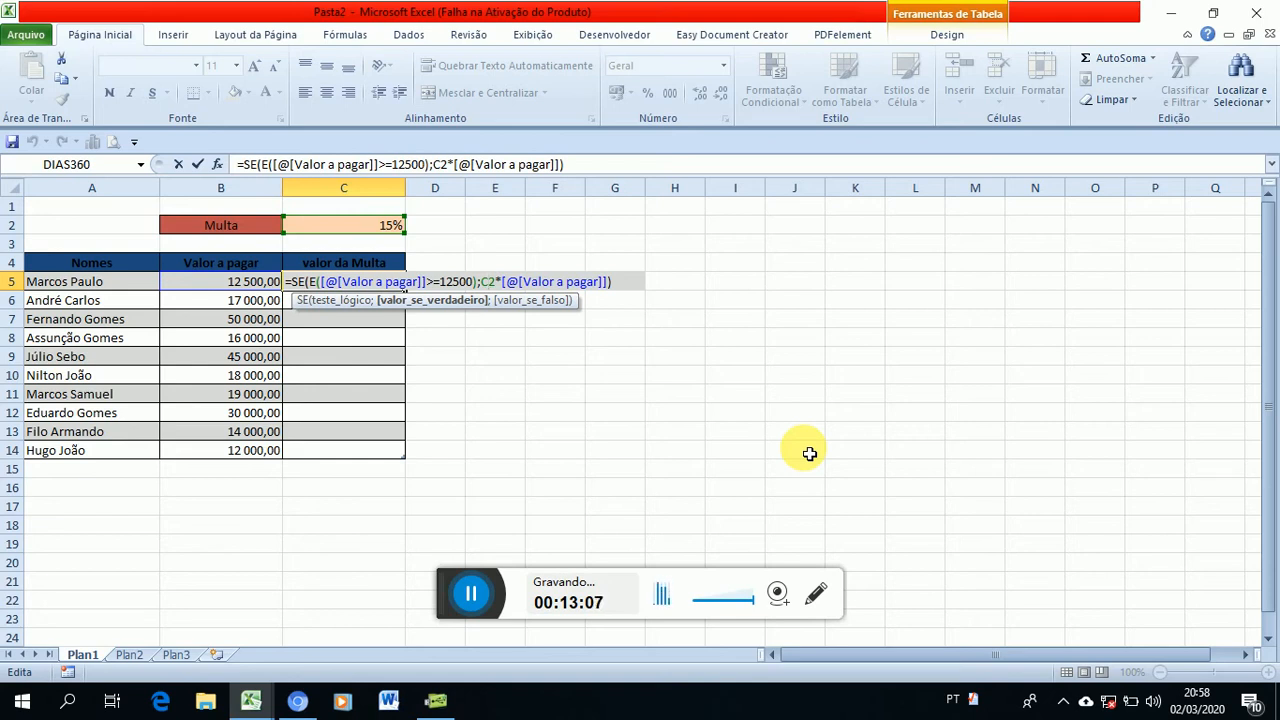
# Make the rate reference in the C5 fine formula absolute as $C$2 and apply the formula to the whole column.
pyautogui.press('Right')
pyautogui.press('Right')
pyautogui.press('Right')
pyautogui.press('Right')
pyautogui.press('Right')
pyautogui.press('Right')
pyautogui.press('Left')
pyautogui.press('Left')
pyautogui.press('Left')
pyautogui.press('Left')
pyautogui.press('Left')
pyautogui.press('Left')
pyautogui.press('Left')
pyautogui.press('F4')
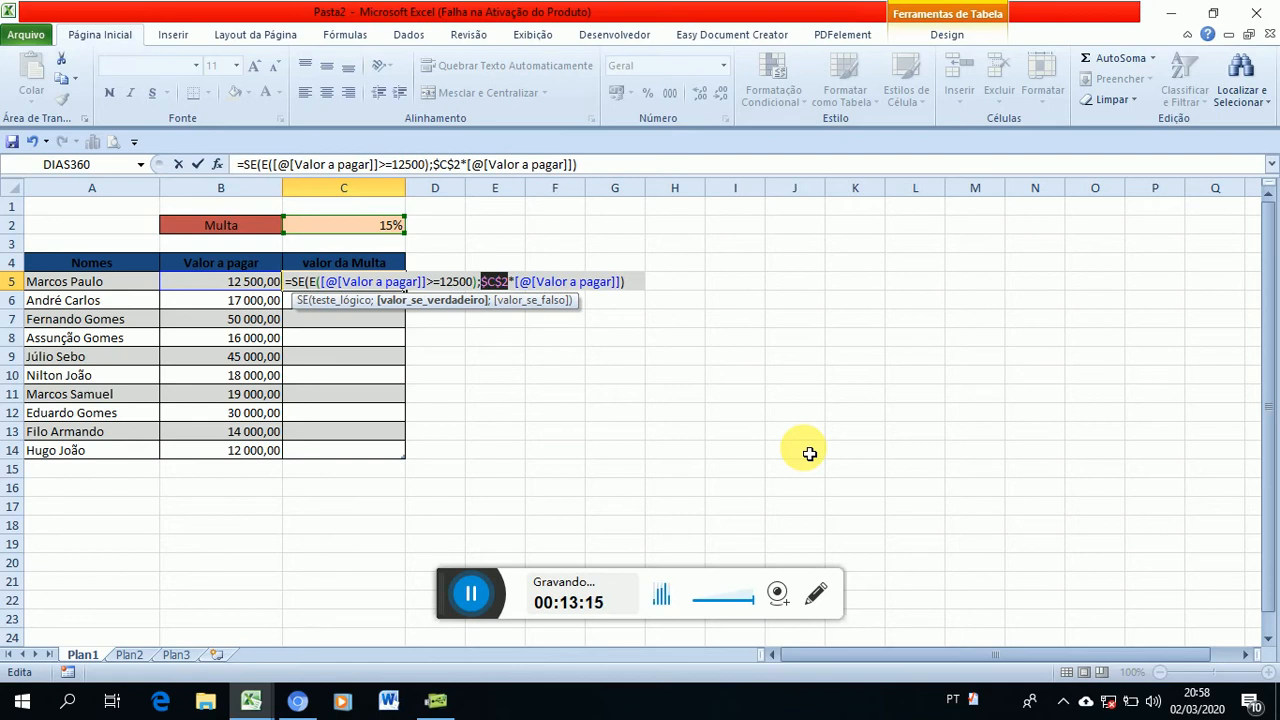
pyautogui.press('Return')
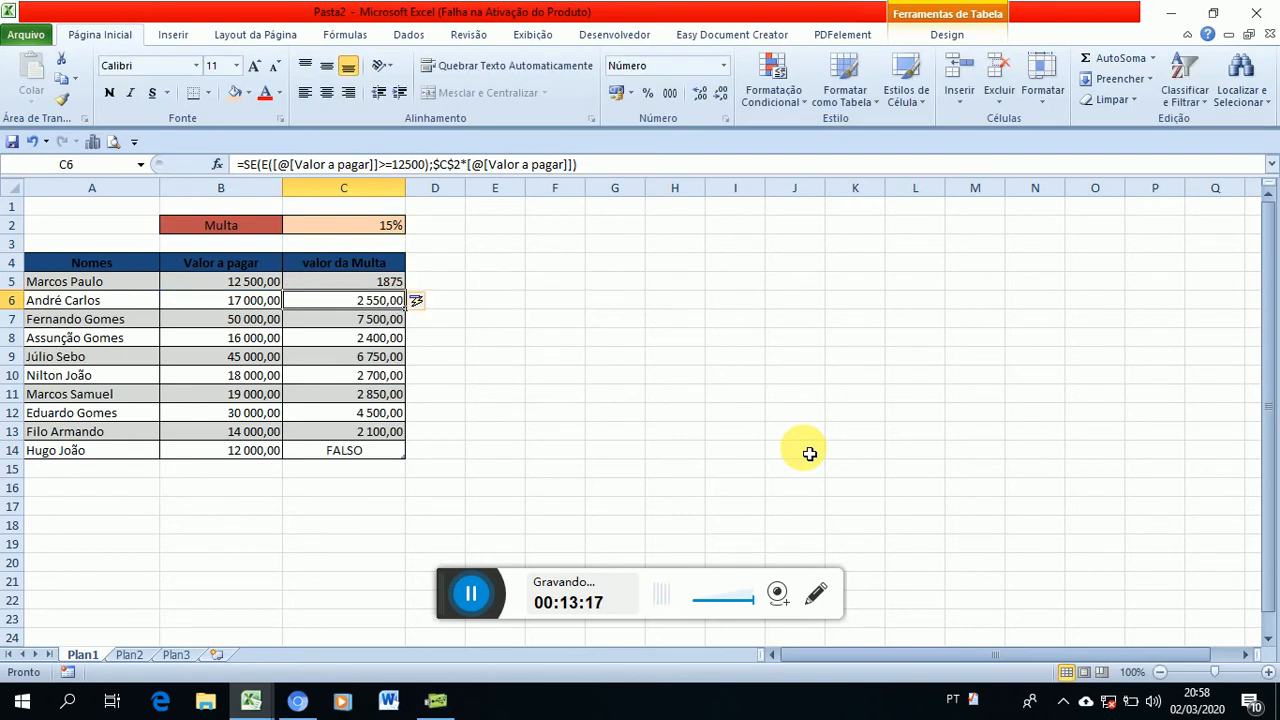
# Check the fine formulas down the "valor da Multa" column from C6 to C13 for the fixed rate reference.
pyautogui.press('Down')
pyautogui.press('Down')
pyautogui.press('Down')
pyautogui.press('Down')
pyautogui.press('Down')
pyautogui.press('Down')
pyautogui.press('Down')
pyautogui.press('Down')
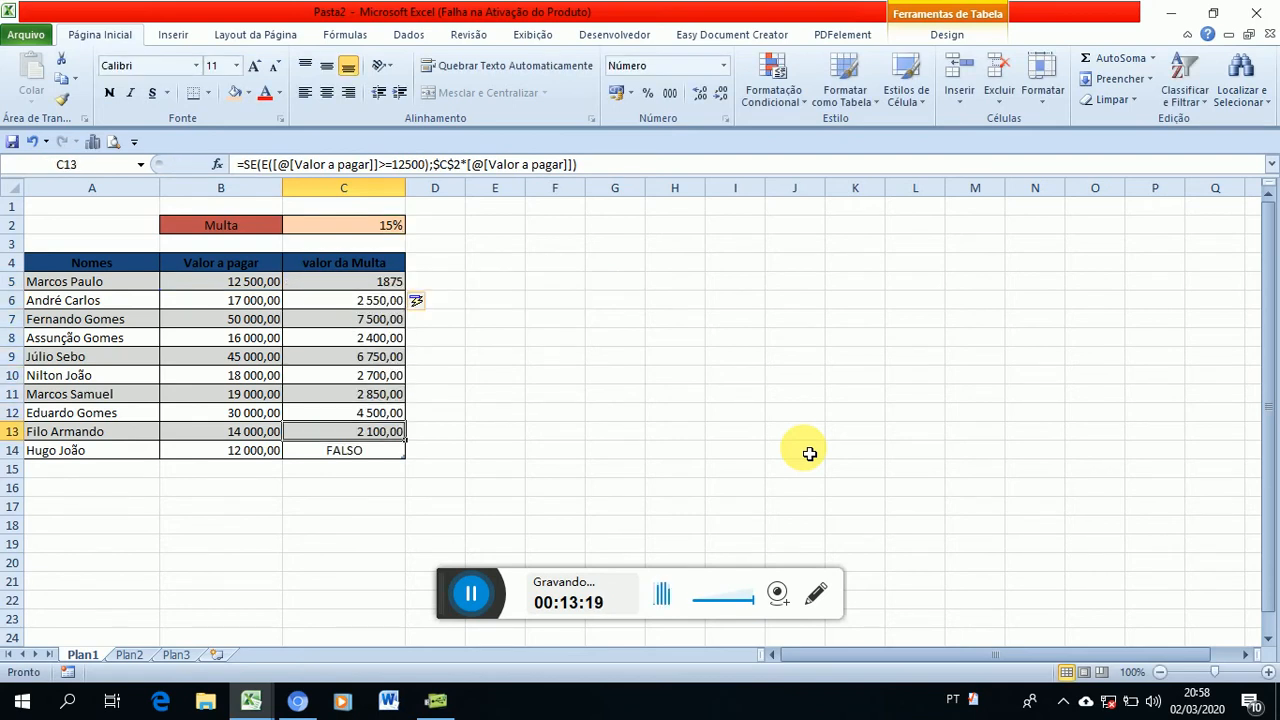
pyautogui.press('Up')
pyautogui.press('Up')
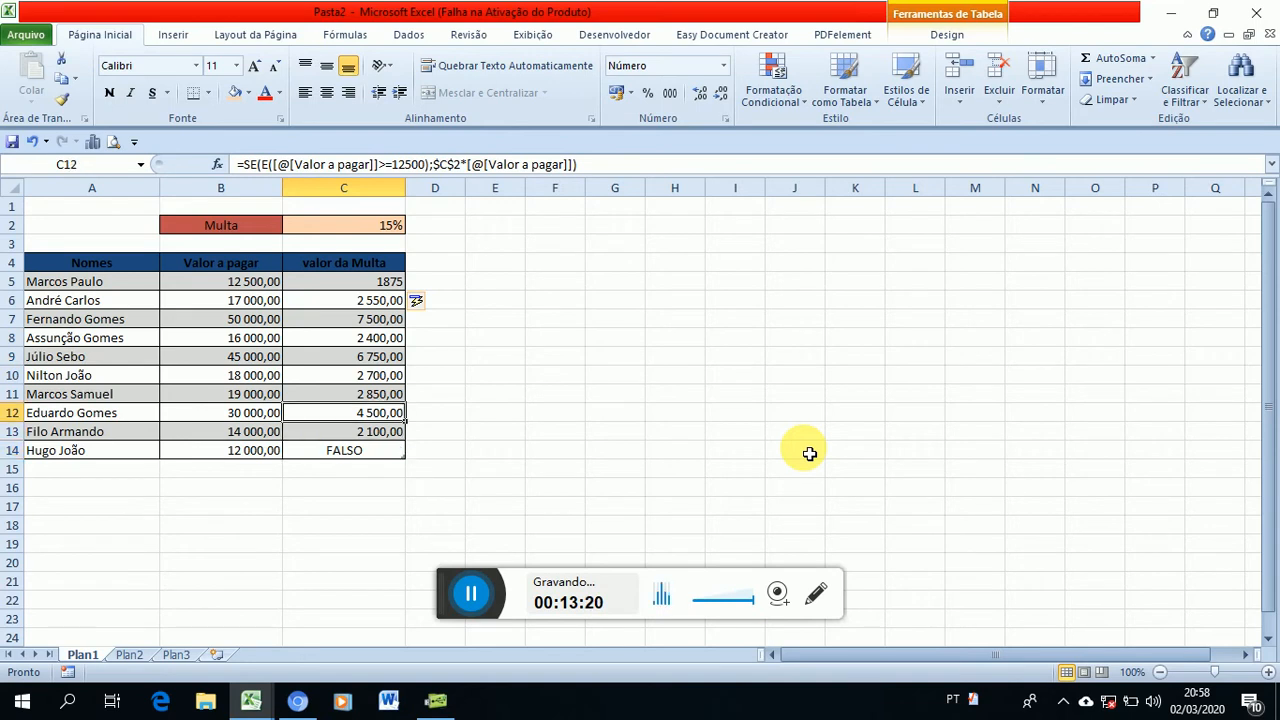
# Look over the calculated fines in column C and inspect the formula in C14, the table's last row.
pyautogui.press('Up')
pyautogui.press('Down')
pyautogui.press('Down')
pyautogui.press('Up')
pyautogui.press('Up')
pyautogui.press('Up')
pyautogui.press('Up')
pyautogui.press('Up')
pyautogui.press('Up')
pyautogui.press('Up')
pyautogui.press('Up')
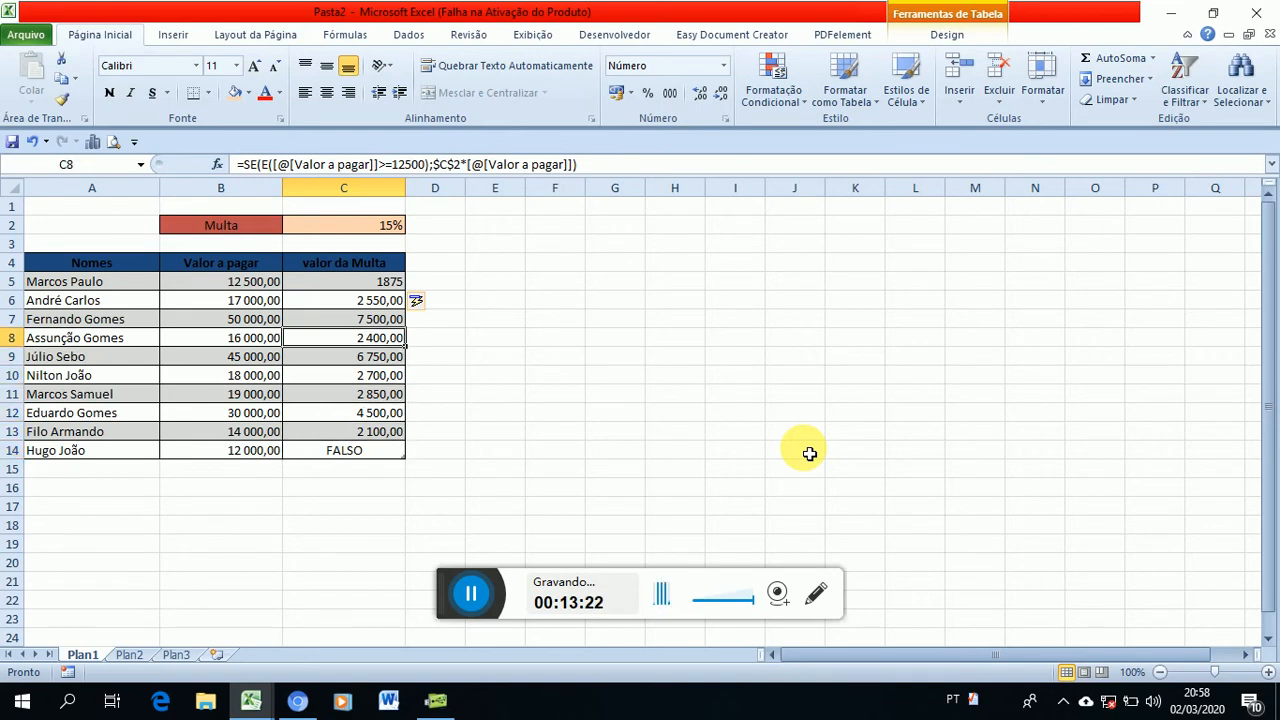
pyautogui.press('Down')
pyautogui.press('Down')
pyautogui.press('Down')
pyautogui.press('Down')
pyautogui.press('Down')
pyautogui.press('Down')
pyautogui.press('Down')
pyautogui.press('Down')
pyautogui.press('Down')
pyautogui.press('Down')
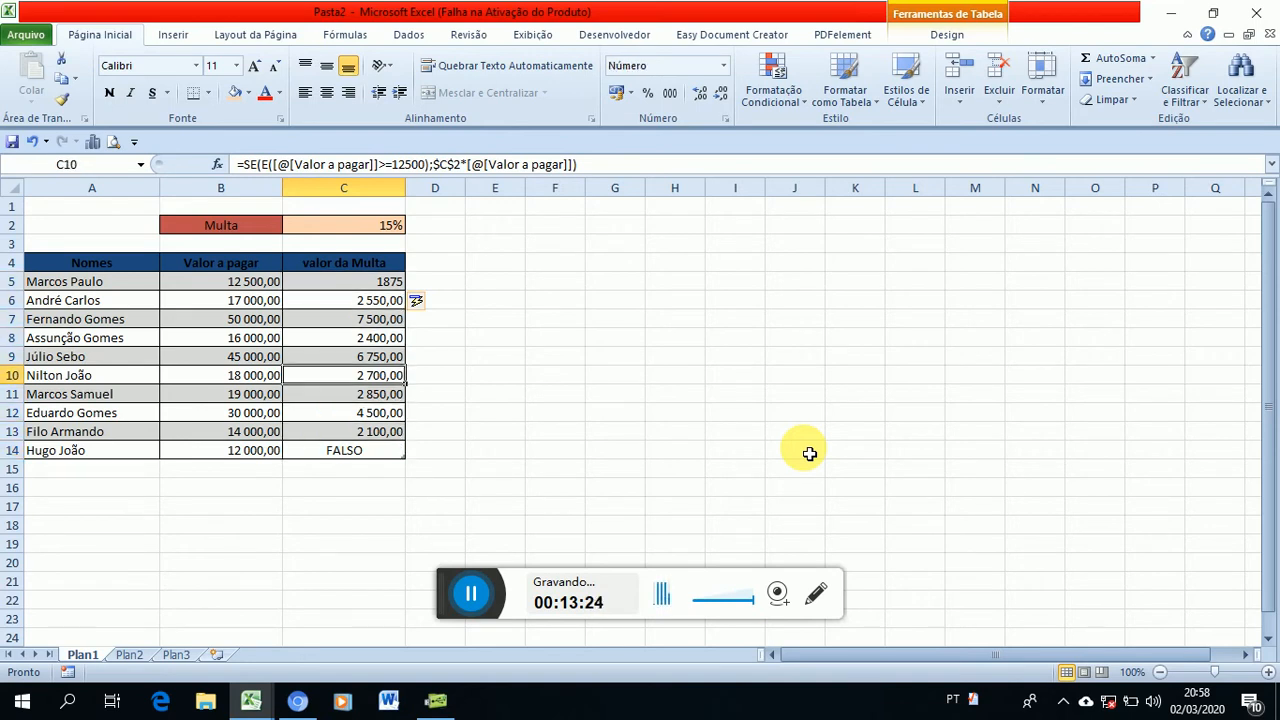
pyautogui.press('Up')
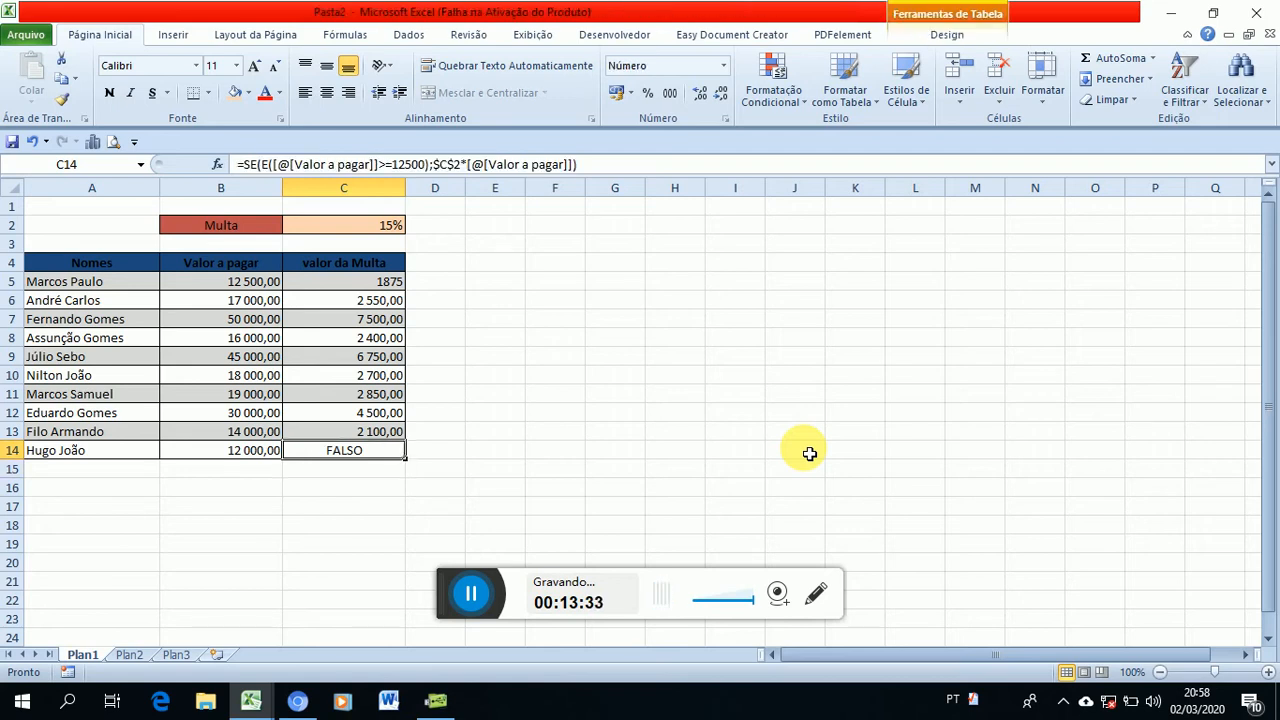
pyautogui.press('F2')
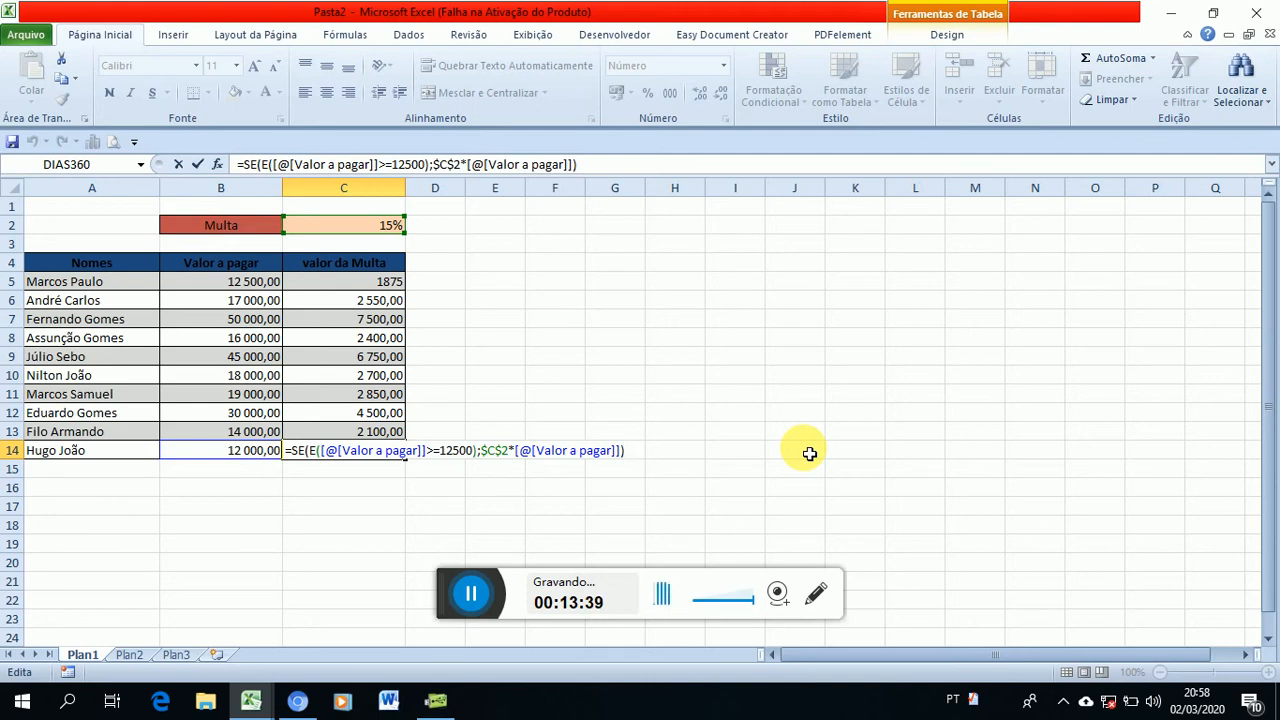
pyautogui.press('Return')
# Clear the fine formulas in C14 and C6.
pyautogui.press('Up')
pyautogui.press('BackSpace')
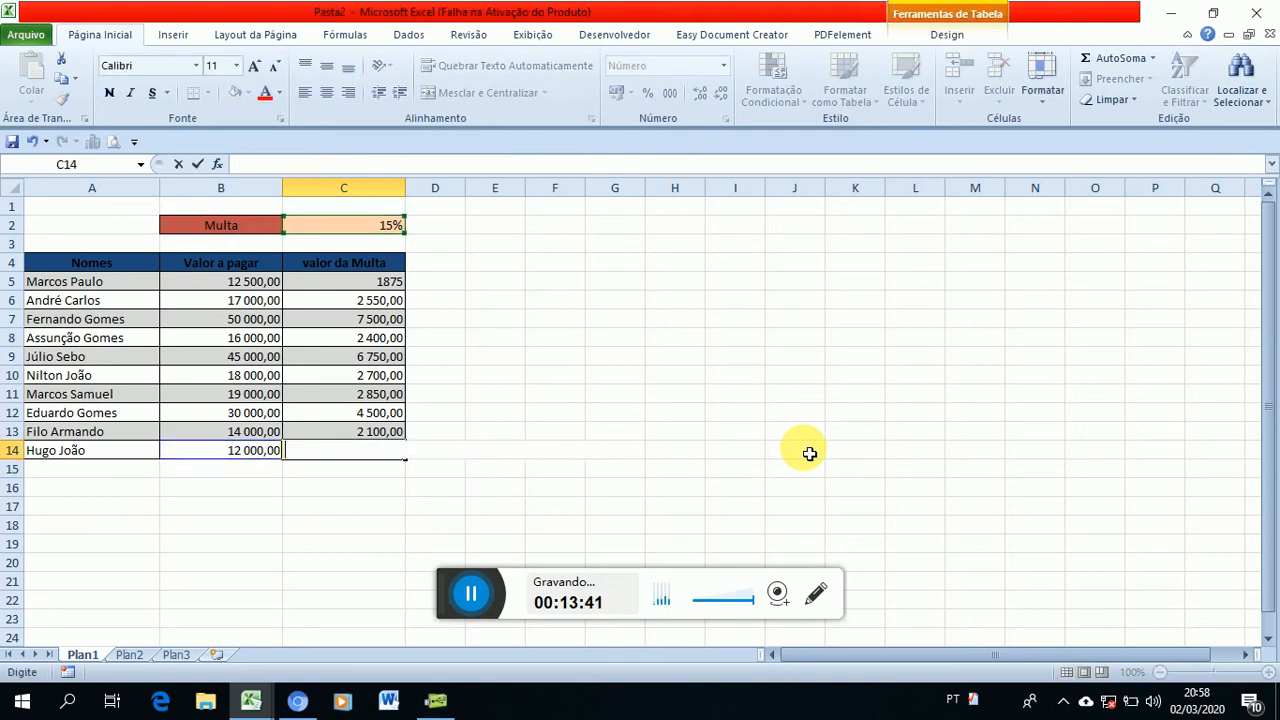
pyautogui.press('Up')
pyautogui.press('Up')
pyautogui.press('Up')
pyautogui.press('Up')
pyautogui.press('Up')
pyautogui.press('Up')
pyautogui.press('Up')
pyautogui.press('Up')
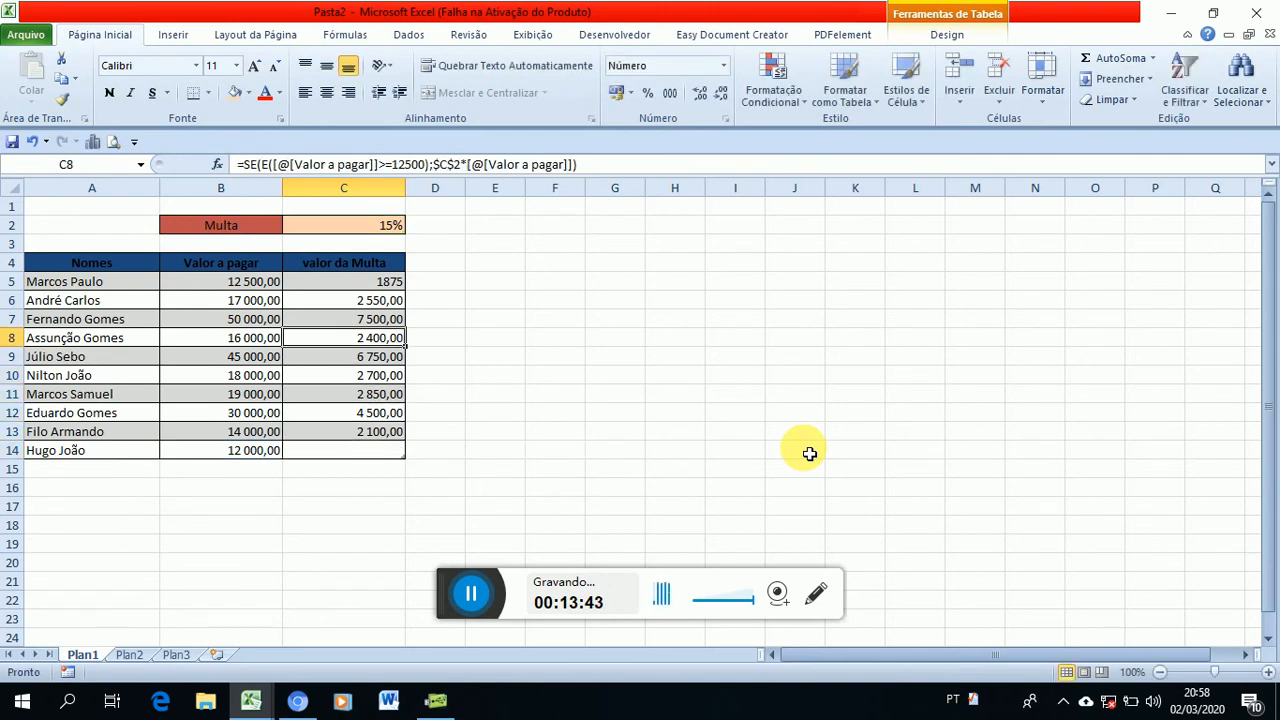
pyautogui.hotkey('shift', 'Down')
pyautogui.hotkey('shift', 'Down')
pyautogui.hotkey('shift', 'Down')
pyautogui.hotkey('shift', 'Down')
pyautogui.hotkey('shift', 'Down')
pyautogui.hotkey('shift', 'Down')
pyautogui.hotkey('shift', 'Down')
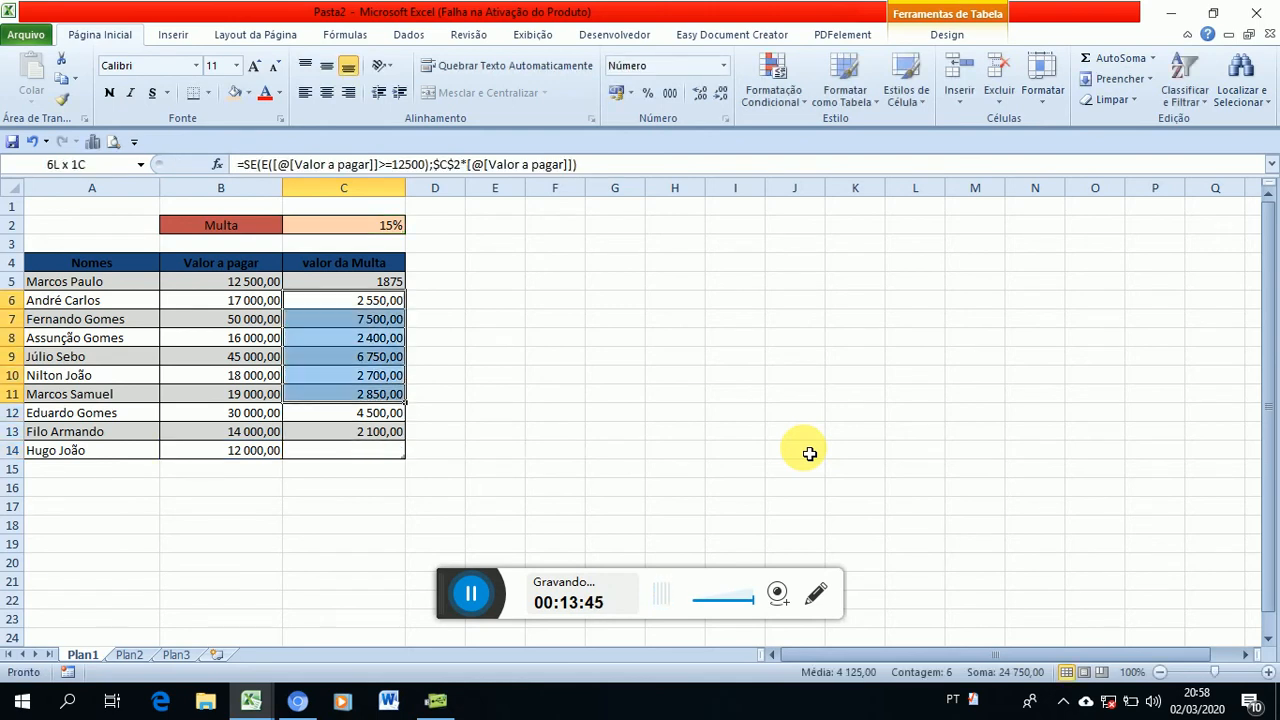
pyautogui.press('BackSpace')
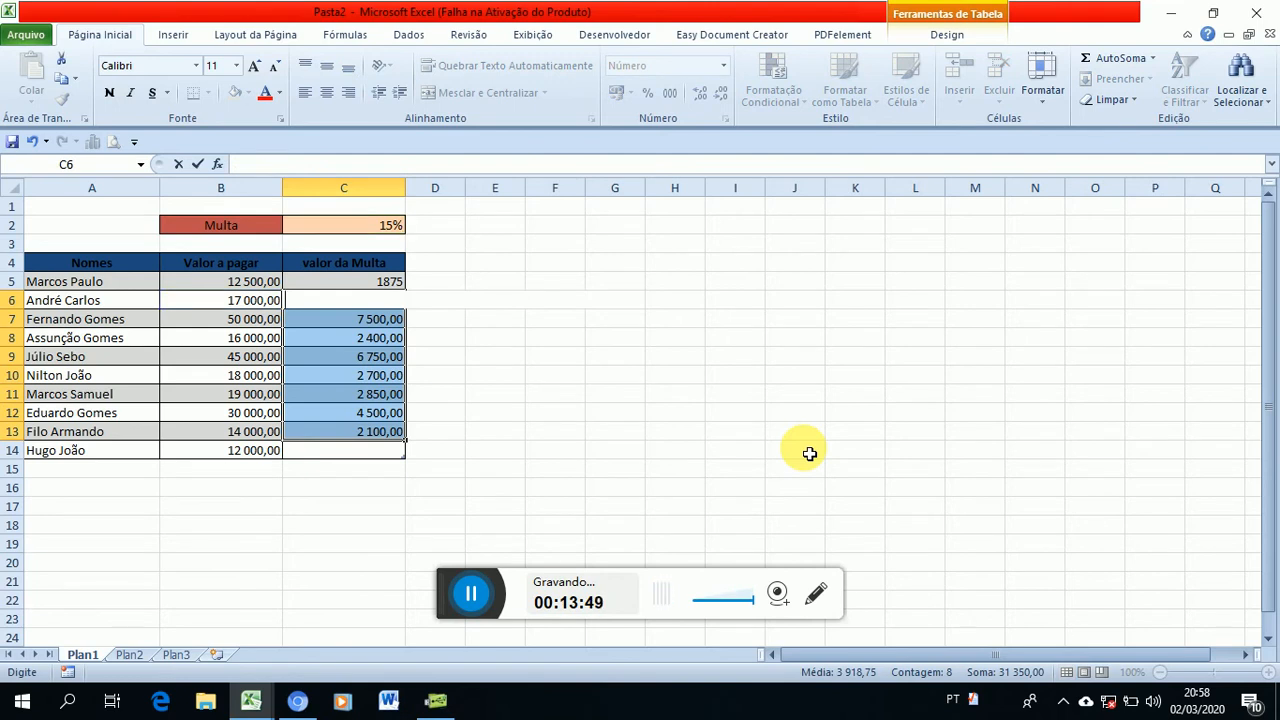
pyautogui.press('Up')
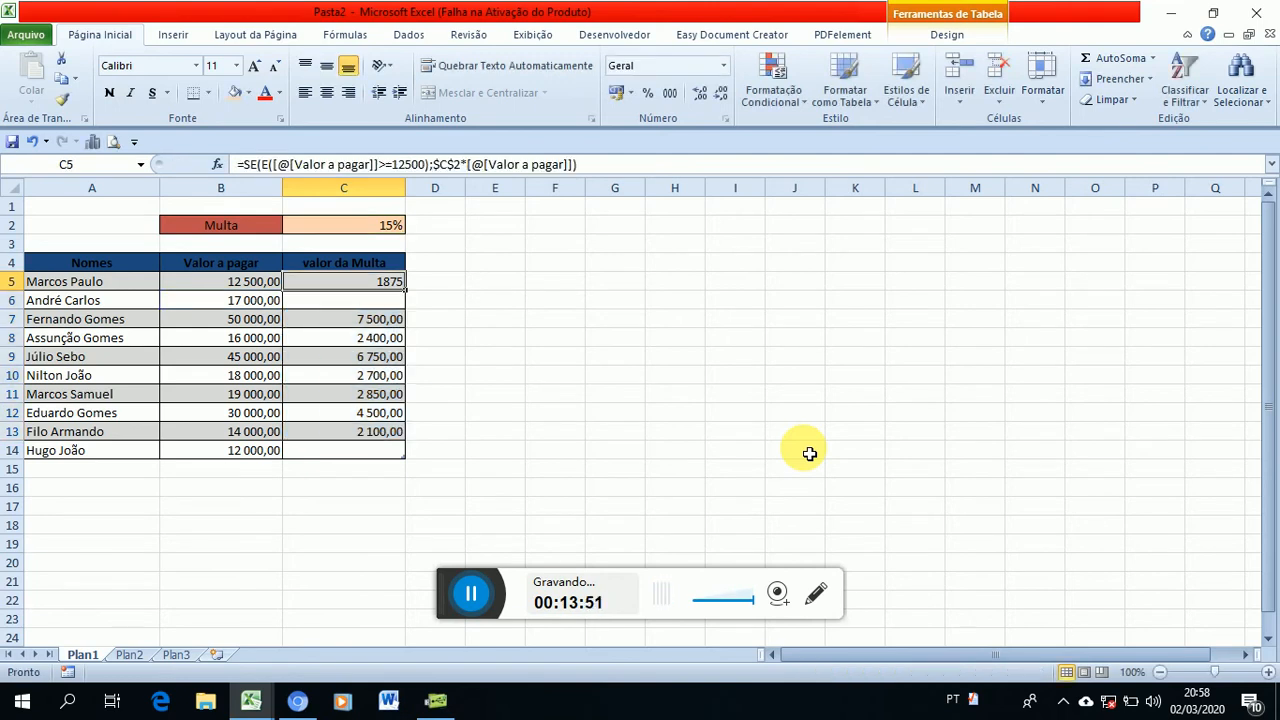
# Clear the remaining fine formulas one cell at a time from C7 to C13.
pyautogui.press('Down')
pyautogui.press('Down')
pyautogui.press('BackSpace')
pyautogui.press('Down')
pyautogui.press('BackSpace')
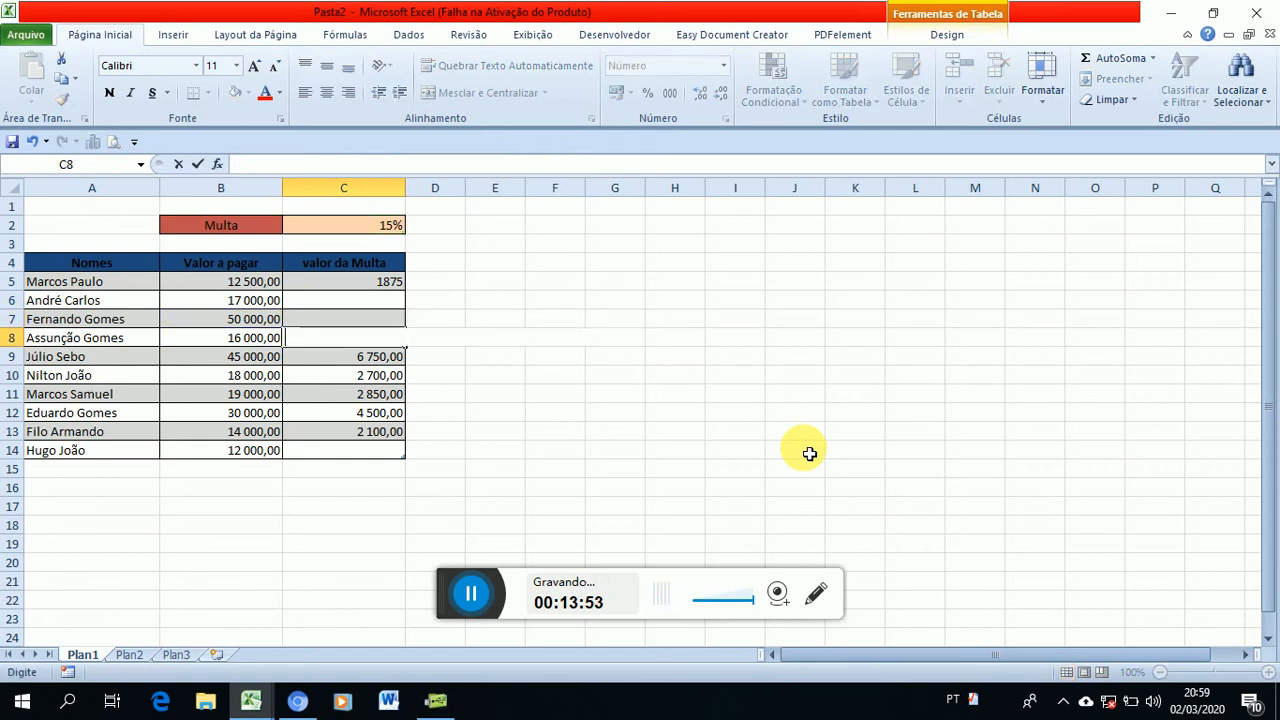
pyautogui.press('Down')
pyautogui.press('BackSpace')
pyautogui.press('Down')
pyautogui.press('BackSpace')
pyautogui.press('Down')
pyautogui.press('BackSpace')
pyautogui.press('Down')
pyautogui.press('BackSpace')
pyautogui.press('Down')
pyautogui.press('BackSpace')
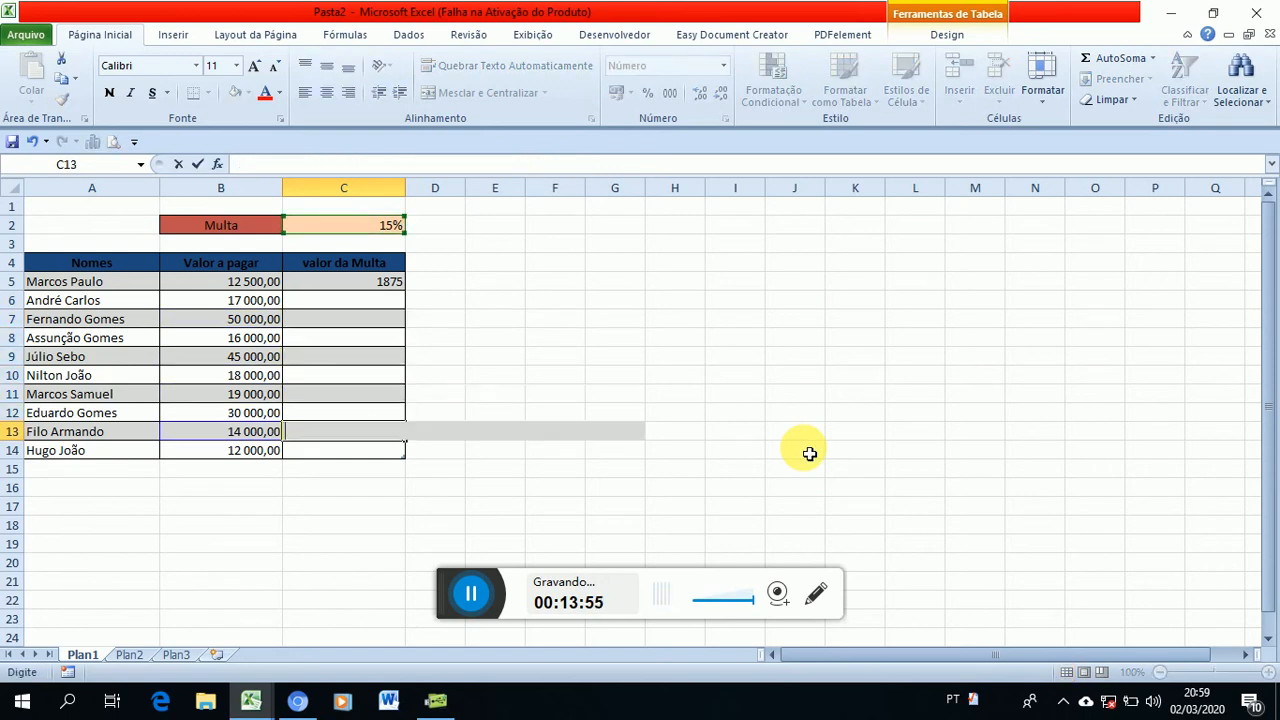
pyautogui.press('Down')
# Re-enter the existing SE/E formula in C5 so that it fills the whole "valor da Multa" column.
pyautogui.press('Up')
pyautogui.press('Up')
pyautogui.press('Up')
pyautogui.press('Up')
pyautogui.press('Up')
pyautogui.press('Up')
pyautogui.press('Up')
pyautogui.press('Up')
pyautogui.press('Up')
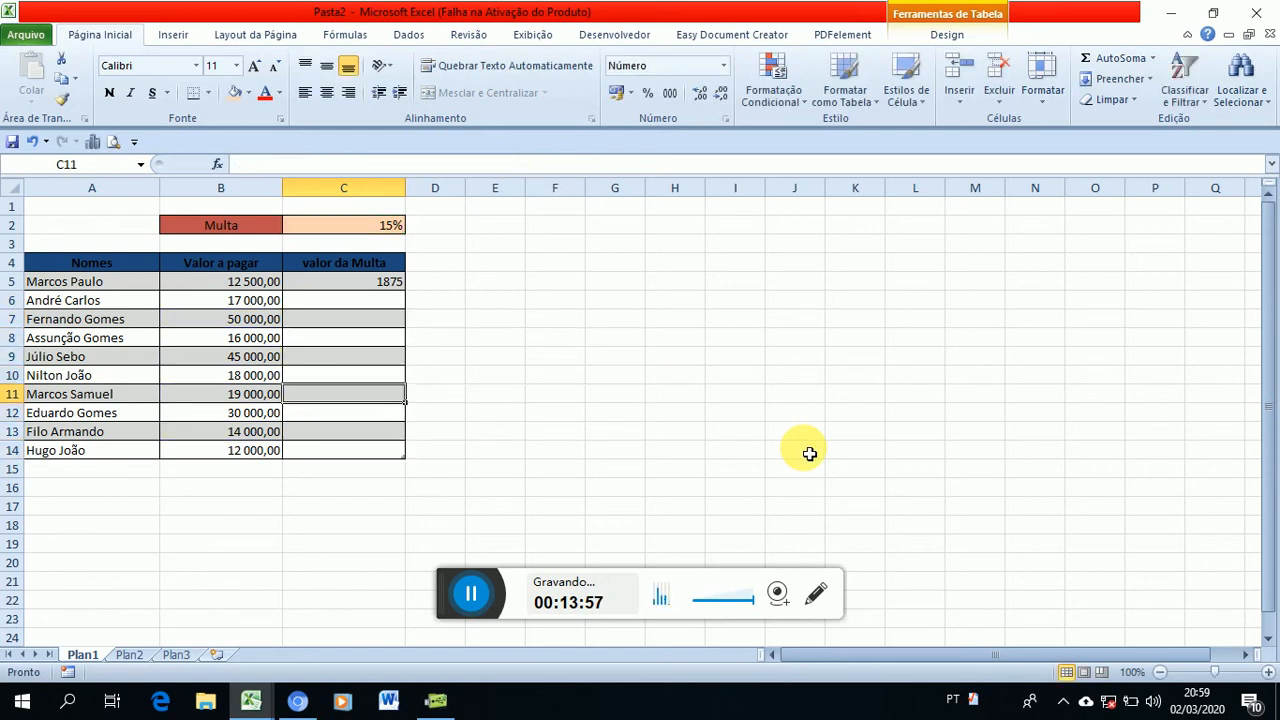
pyautogui.press('F2')
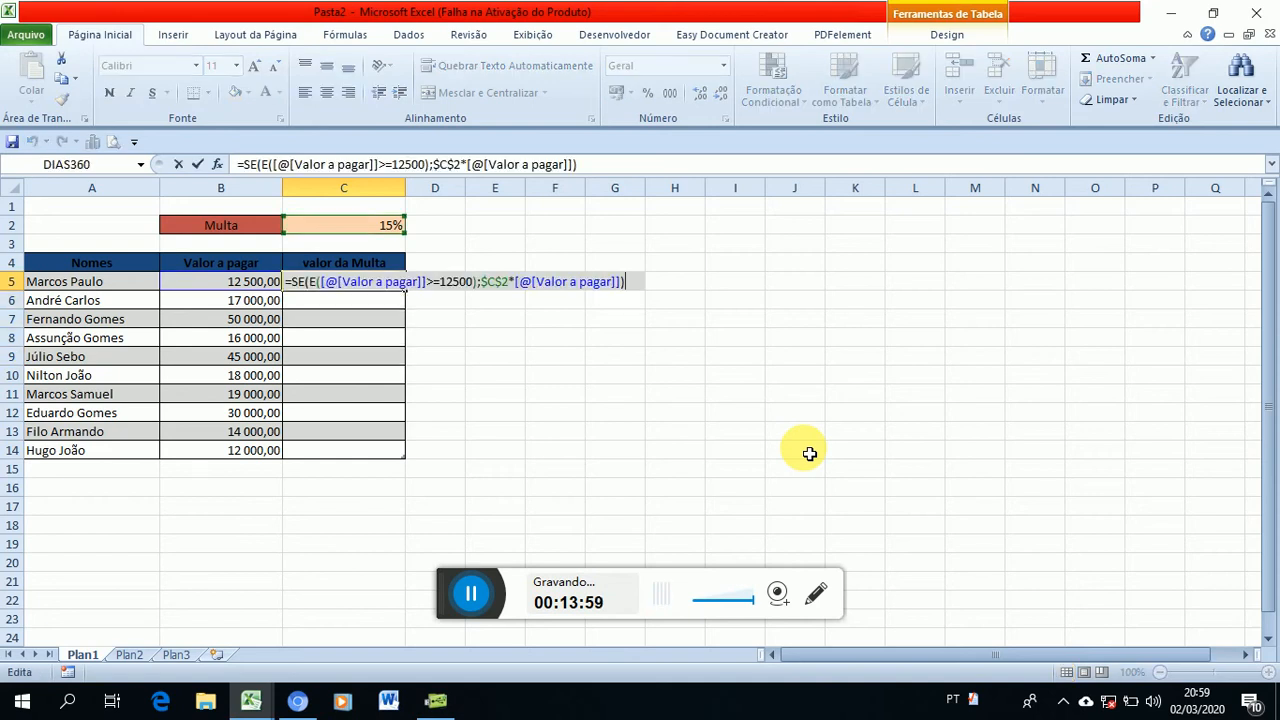
pyautogui.press('Return')
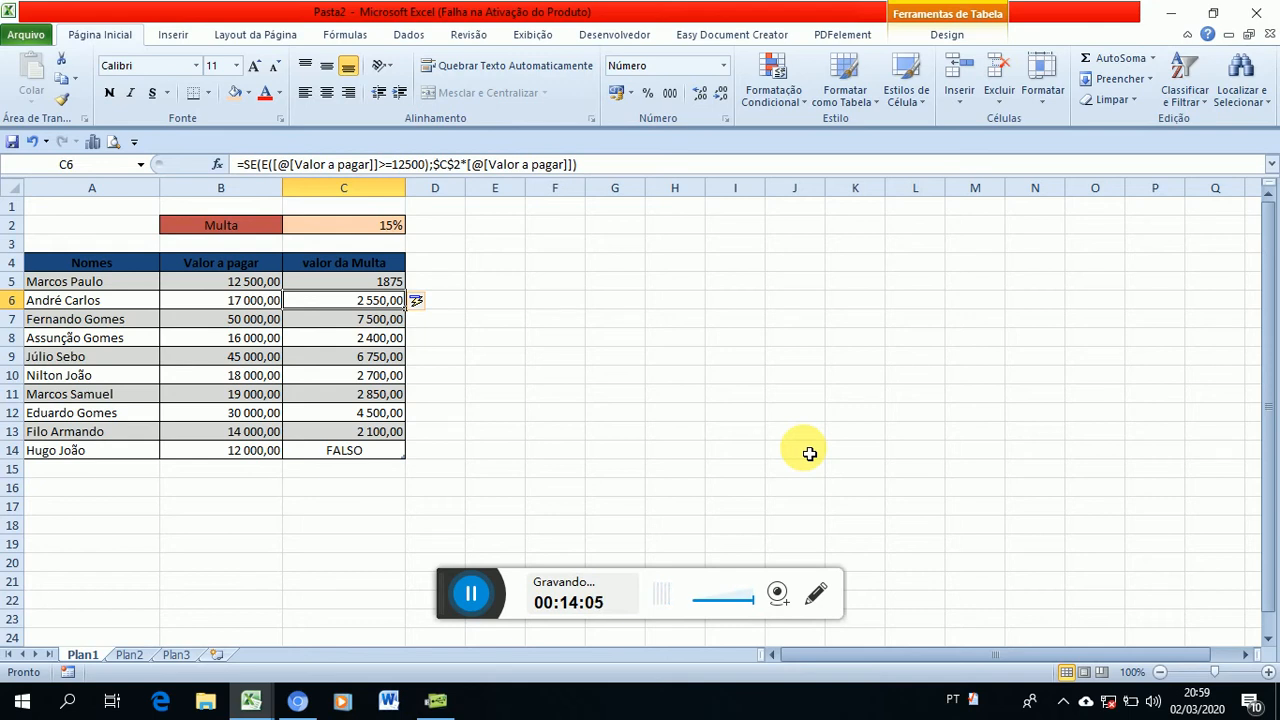
# Examine the refilled fines down the "valor da Multa" column as far as C14.
pyautogui.press('Down')
pyautogui.press('Down')
pyautogui.press('Down')
pyautogui.press('Down')
pyautogui.press('Down')
pyautogui.press('Down')
pyautogui.press('Down')
pyautogui.press('Down')
pyautogui.press('Down')
pyautogui.press('Down')
pyautogui.press('Down')
pyautogui.press('Down')
pyautogui.press('Down')
pyautogui.press('Up')
pyautogui.press('Up')
pyautogui.press('Up')
pyautogui.press('Up')
pyautogui.press('Up')
pyautogui.press('Up')
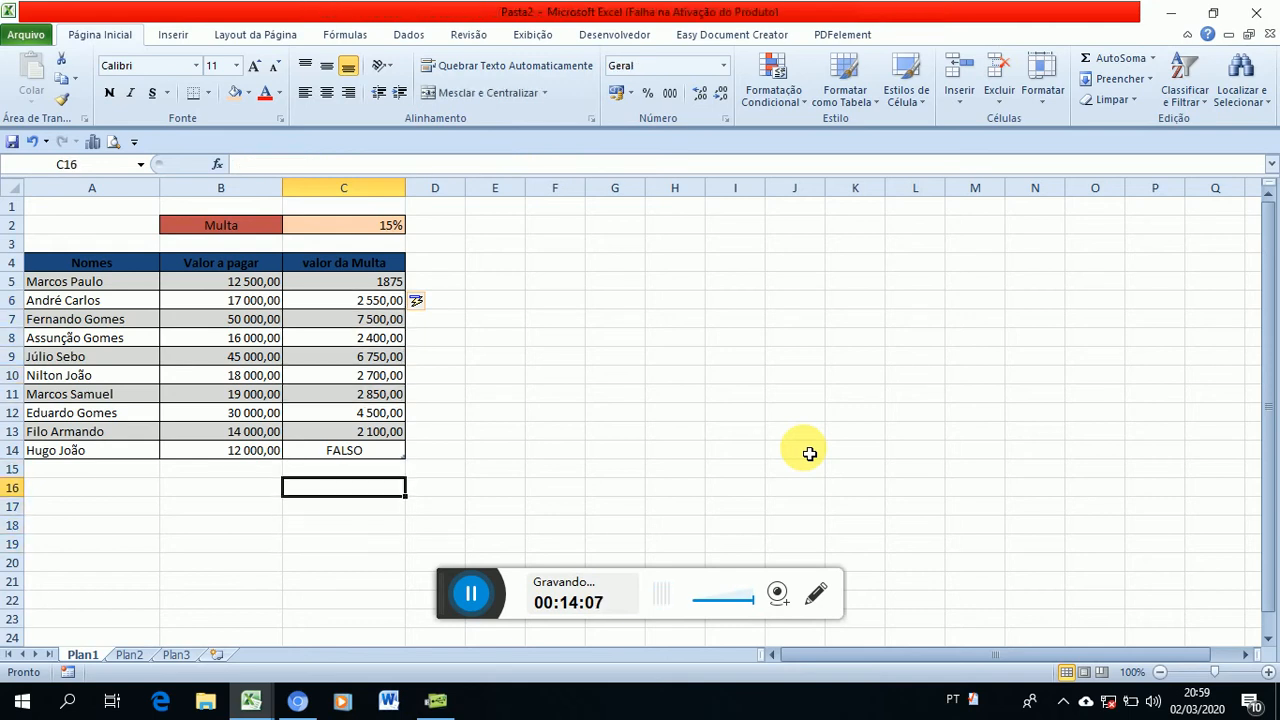
pyautogui.press('Down')
pyautogui.press('Down')
pyautogui.press('Up')
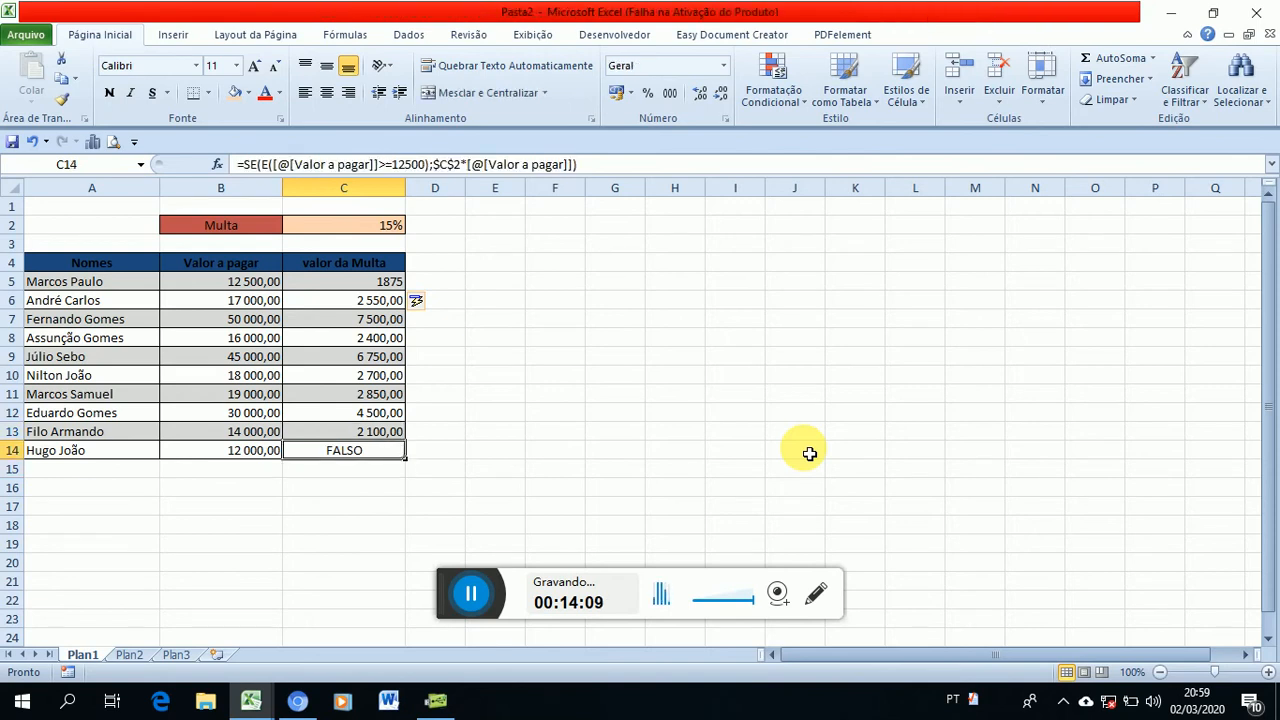
# Review the SE/E formula in C14, going back from its end to the >=12500 test on "Valor a pagar".
pyautogui.press('Up')
pyautogui.press('Down')
pyautogui.press('F2')
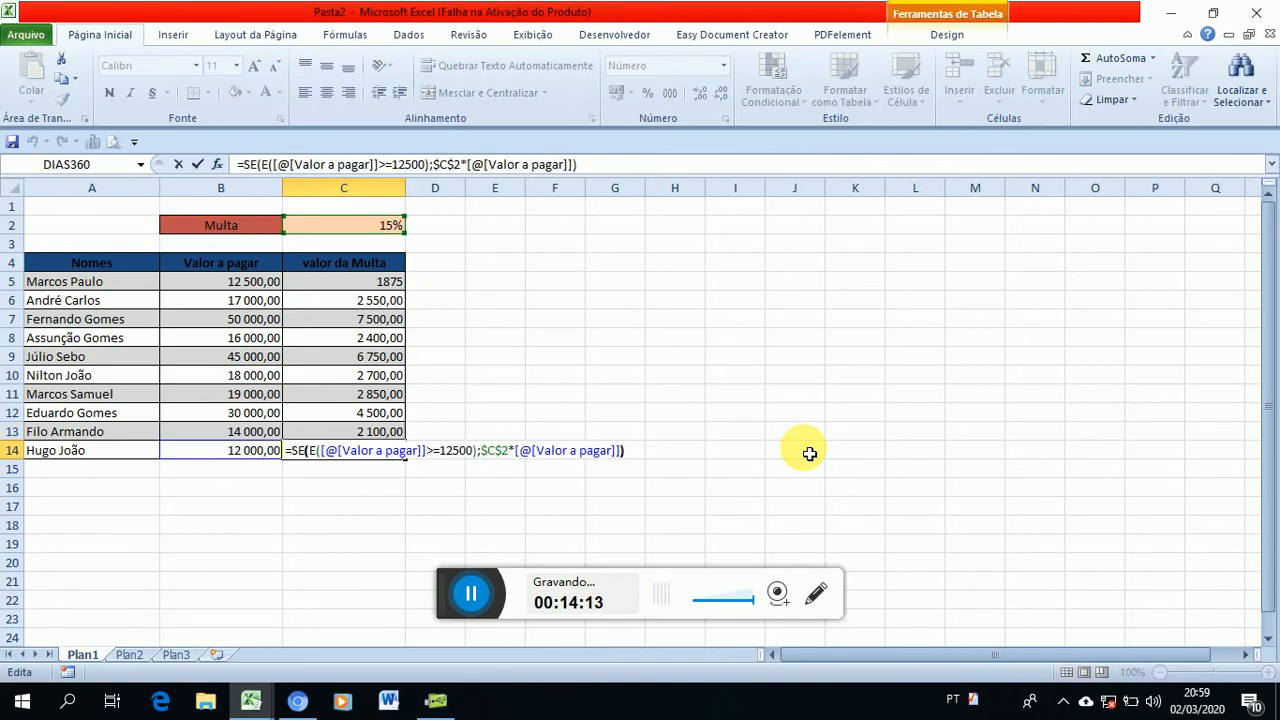
pyautogui.press('Left')
pyautogui.press('Left')
pyautogui.press('Left')
pyautogui.press('Left')
pyautogui.press('Left')
pyautogui.press('Left')
pyautogui.press('Left')
pyautogui.press('Left')
pyautogui.press('Left')
pyautogui.press('Left')
pyautogui.press('Left')
pyautogui.press('Left')
pyautogui.press('Left')
pyautogui.press('Left')
pyautogui.press('Left')
pyautogui.press('Left')
pyautogui.press('Left')
pyautogui.press('Left')
pyautogui.press('Left')
pyautogui.press('Left')
pyautogui.press('Left')
pyautogui.press('Left')
pyautogui.press('Left')
pyautogui.press('Left')
pyautogui.press('Left')
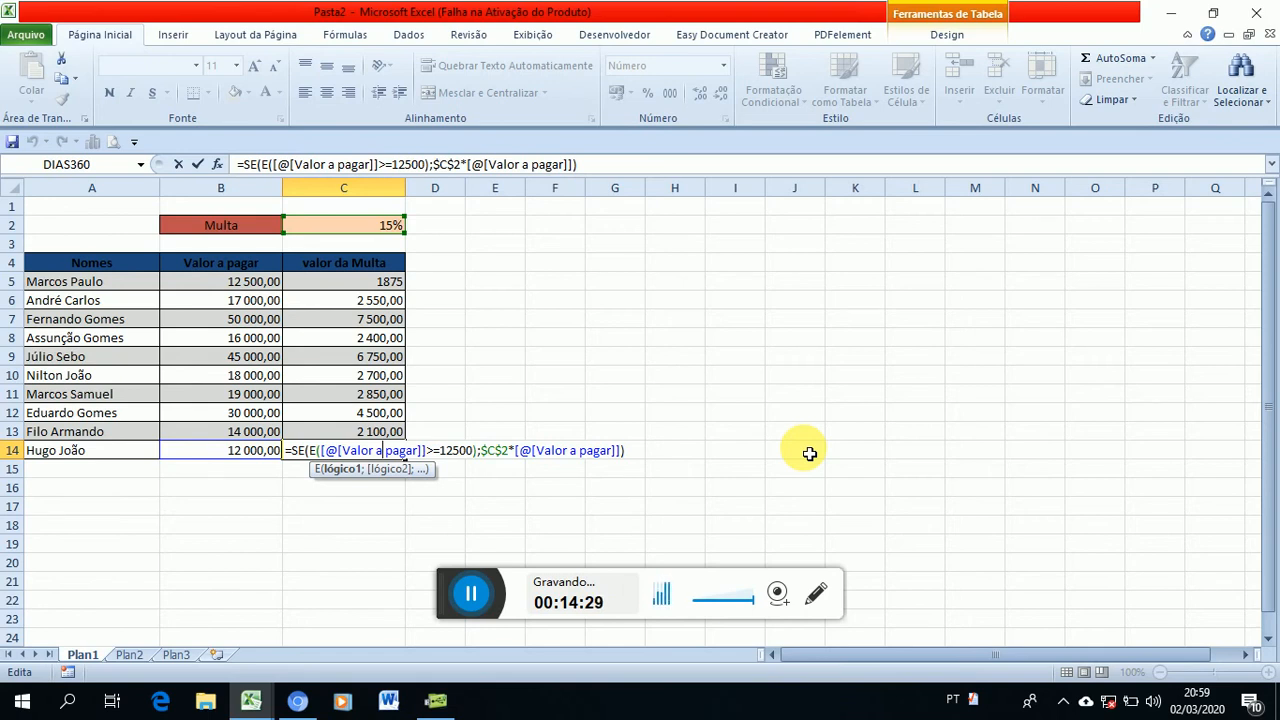
pyautogui.press('Return')
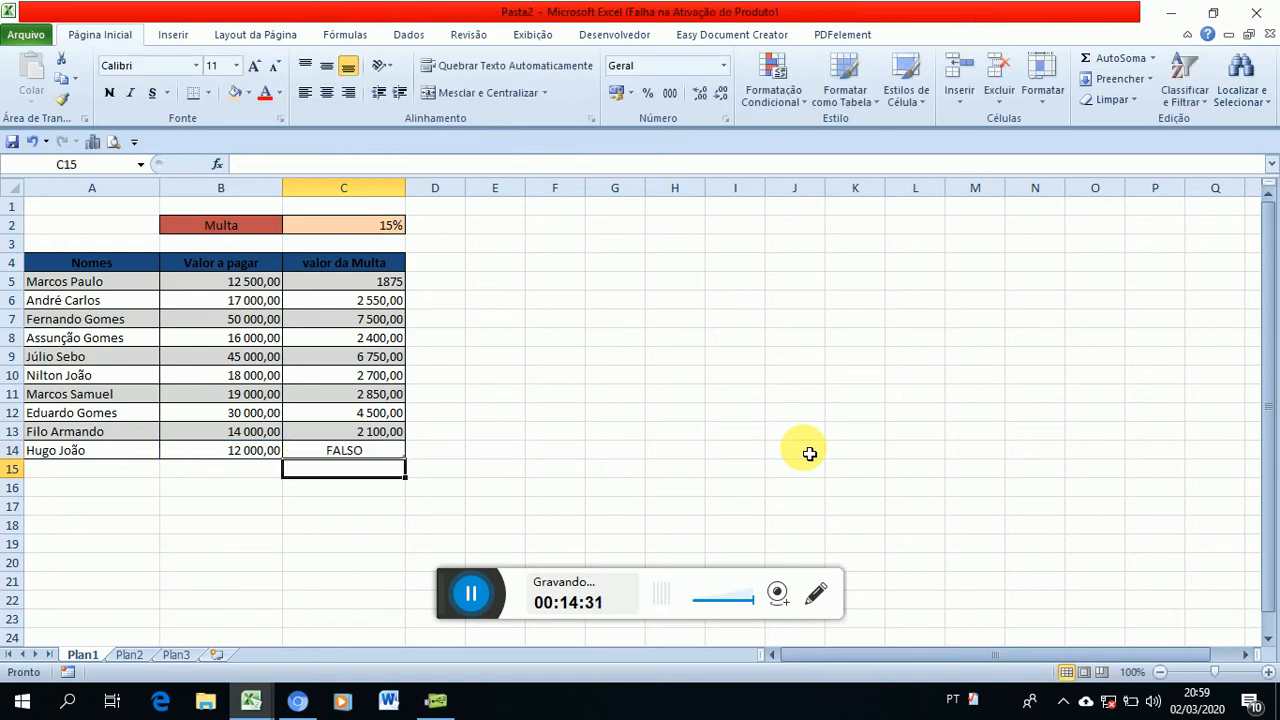
# Compare the fines from C5 to C14 with each person's amount payable and the >=12500 condition.
pyautogui.press('Up')
pyautogui.press('Up')
pyautogui.press('Up')
pyautogui.press('Up')
pyautogui.press('Up')
pyautogui.press('Up')
pyautogui.press('Up')
pyautogui.press('Up')
pyautogui.press('Up')
pyautogui.press('Up')
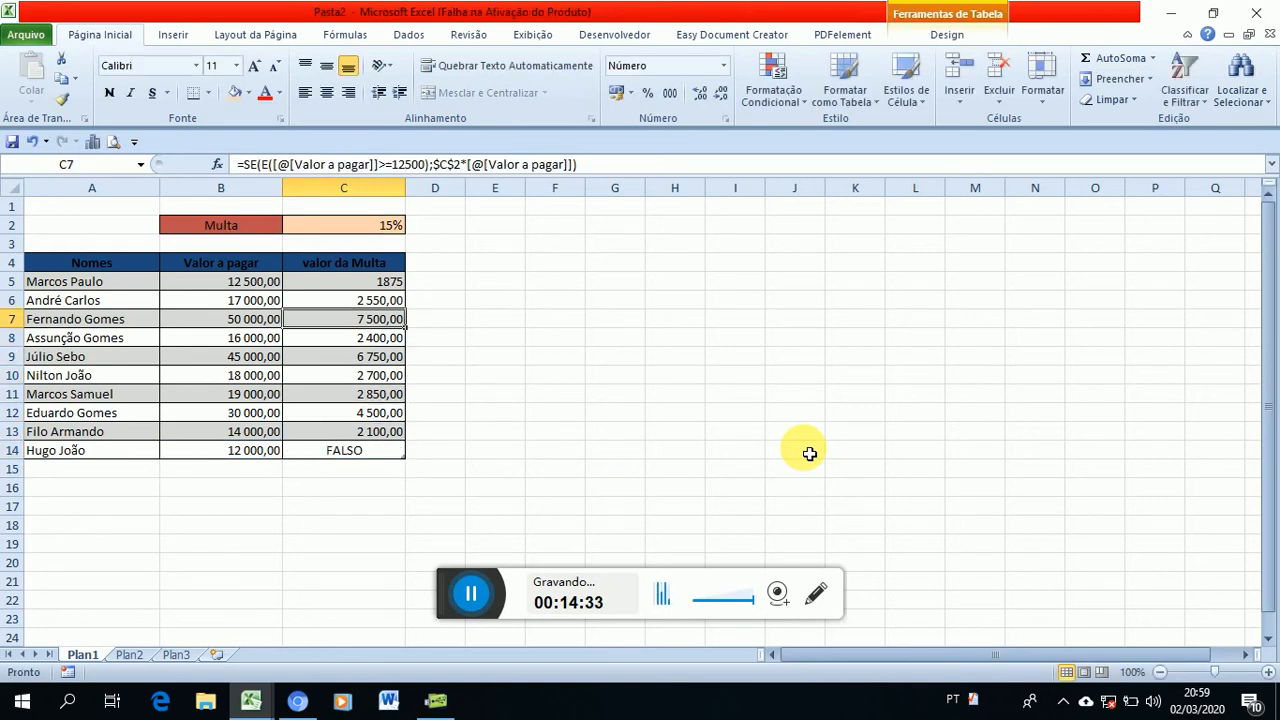
pyautogui.press('Down')
pyautogui.press('Down')
pyautogui.press('Down')
pyautogui.press('Down')
pyautogui.press('Down')
pyautogui.press('Down')
pyautogui.press('Down')
pyautogui.press('Down')
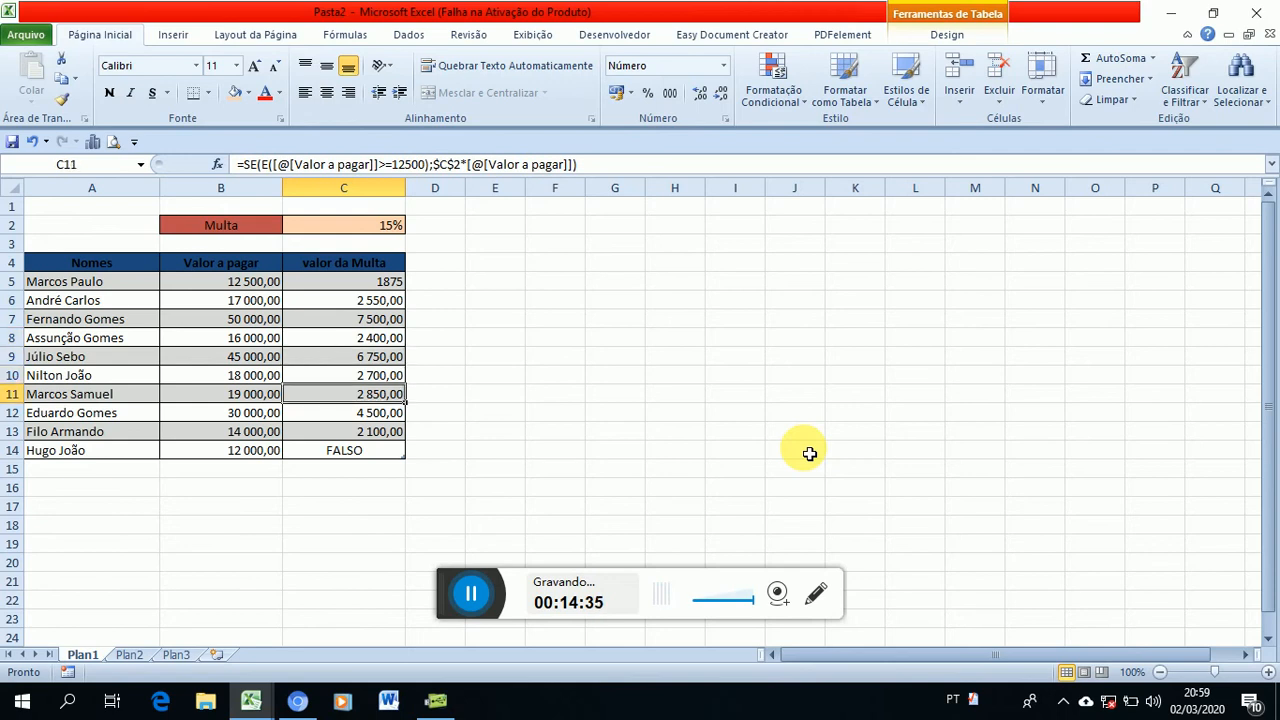
pyautogui.press('Down')
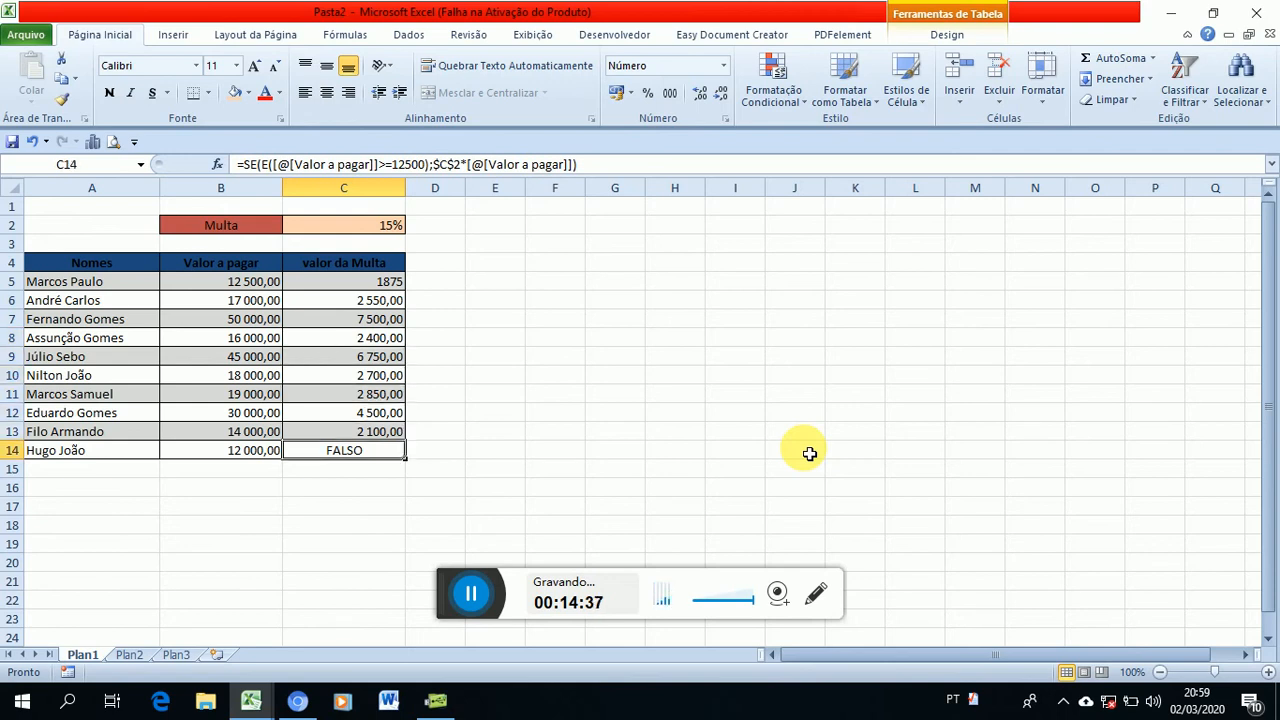
pyautogui.press('Up')
pyautogui.press('Up')
pyautogui.press('Up')
pyautogui.press('Up')
pyautogui.press('Up')
pyautogui.press('Up')
pyautogui.press('Up')
pyautogui.press('Up')
pyautogui.press('Up')
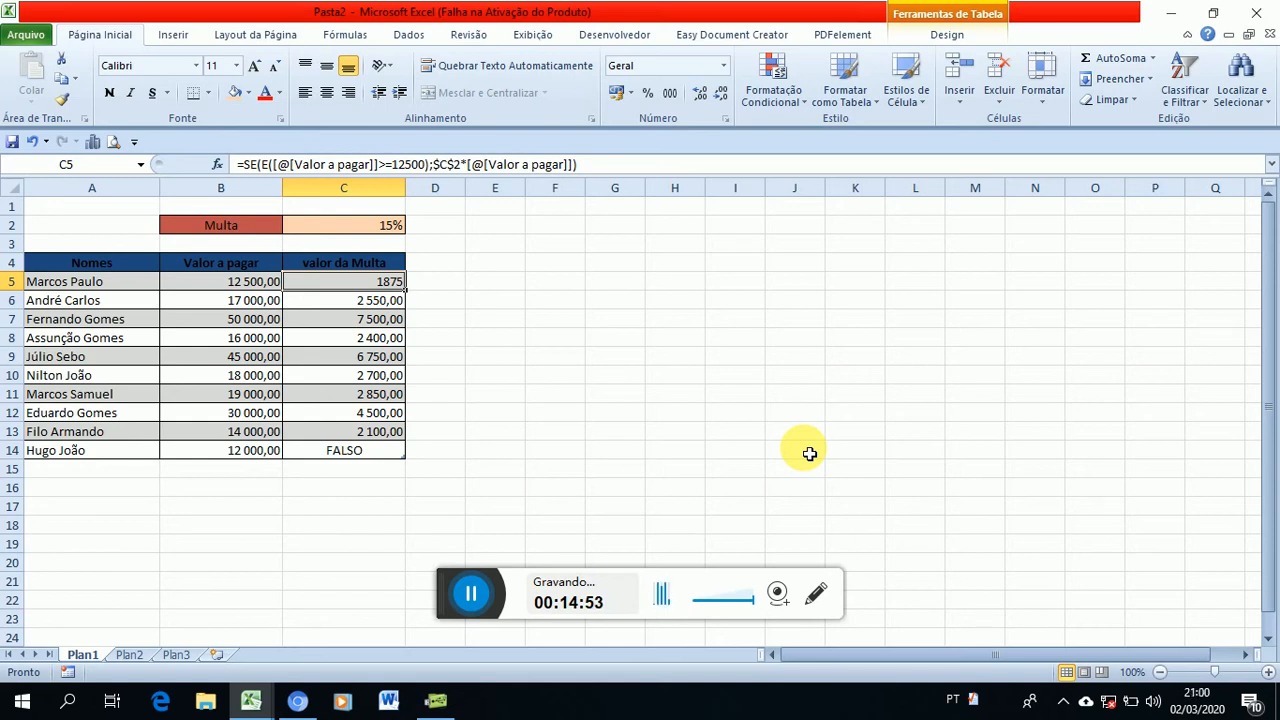
pyautogui.press('Down')
pyautogui.press('Up')
pyautogui.press('Down')
pyautogui.press('Down')
pyautogui.press('Down')
pyautogui.press('Down')
pyautogui.press('Down')
pyautogui.press('Down')
pyautogui.press('Down')
pyautogui.press('Down')
pyautogui.press('Down')
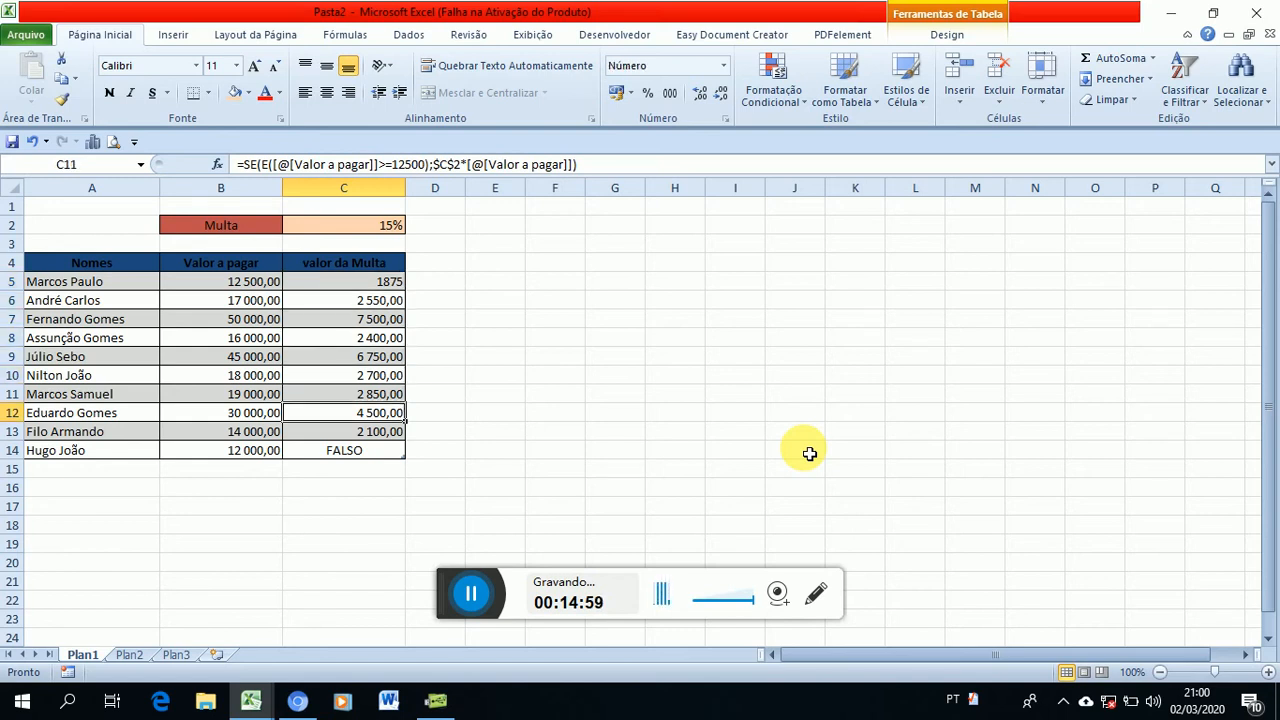
# Review the SE/E formula and its >=12500 test in C5, the first cell of "valor da Multa".
pyautogui.press('Up')
pyautogui.press('Up')
pyautogui.press('Up')
pyautogui.press('Up')
pyautogui.press('Up')
pyautogui.press('Up')
pyautogui.press('Up')
pyautogui.press('Up')
pyautogui.press('Up')
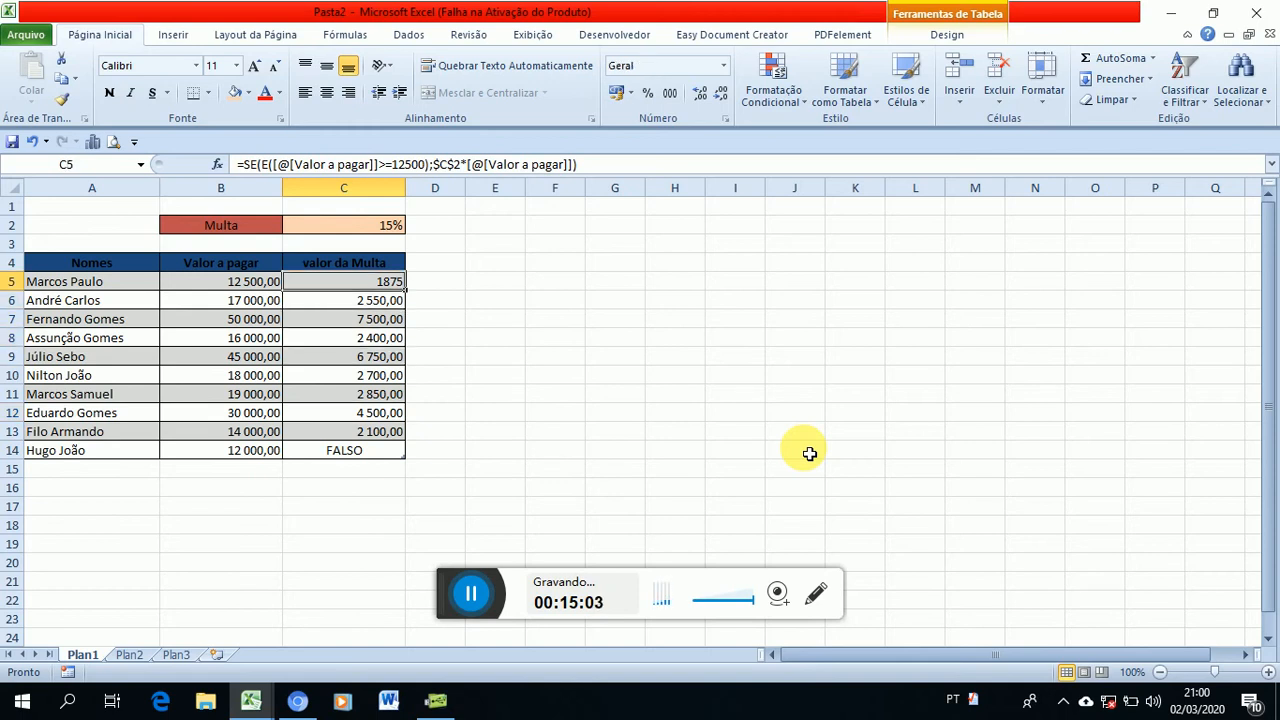
pyautogui.press('F2')
pyautogui.press('Return')
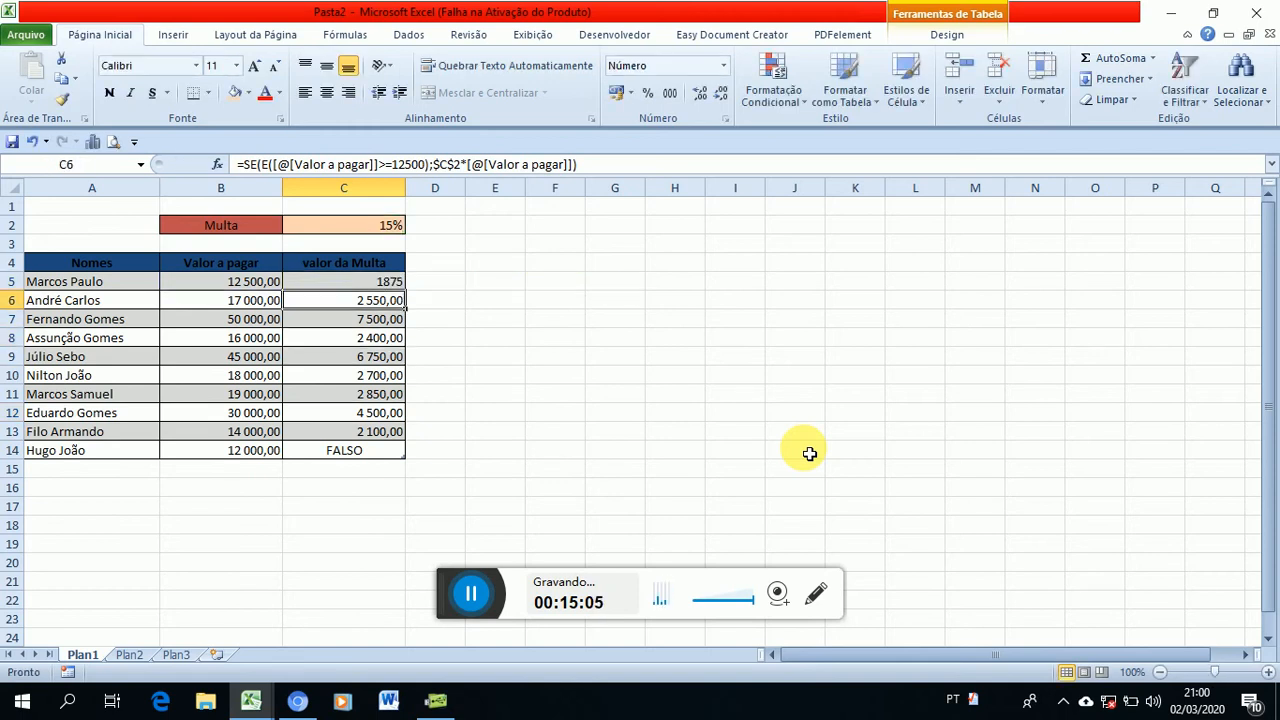
pyautogui.press('Down')
pyautogui.press('Up')
pyautogui.press('Up')
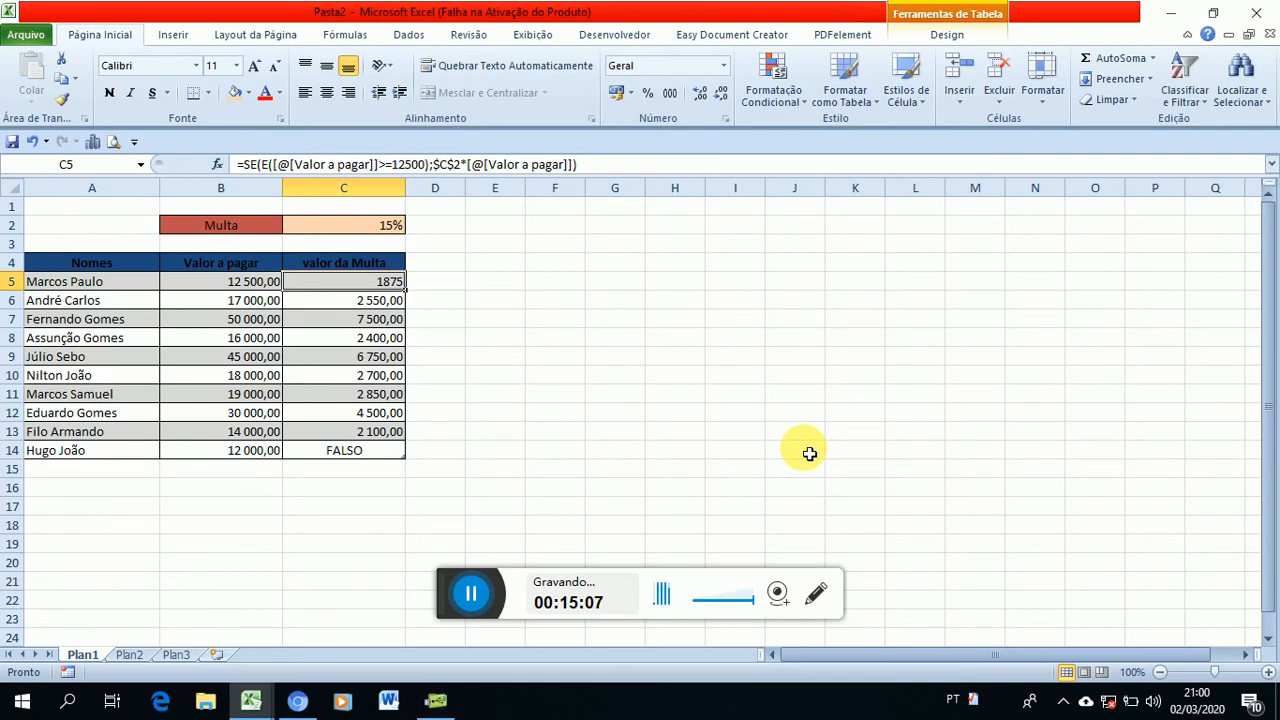
# Clear the fines from C6 to C14 in the "valor da Multa" column, keeping the formula in C5.
pyautogui.press('Down')
pyautogui.press('Delete')
pyautogui.press('Down')
pyautogui.press('Delete')
pyautogui.press('Down')
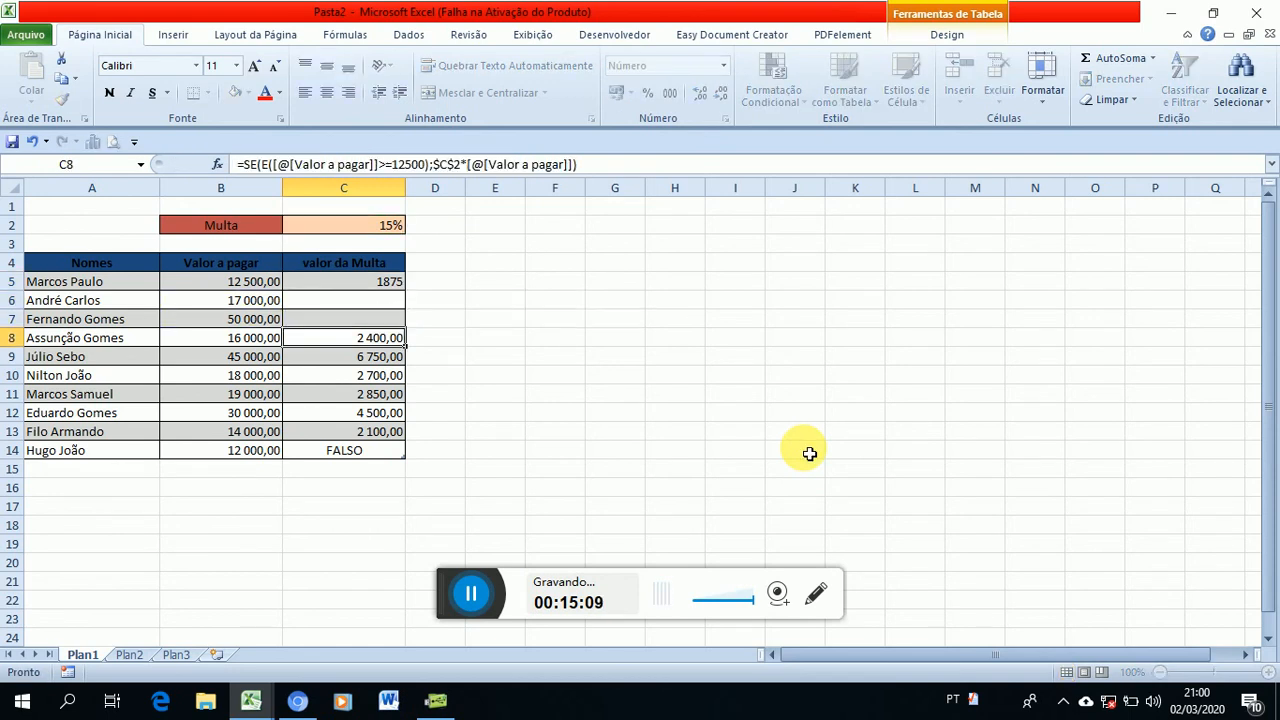
pyautogui.press('Delete')
pyautogui.press('Down')
pyautogui.press('Delete')
pyautogui.press('Down')
pyautogui.press('BackSpace')
pyautogui.press('Down')
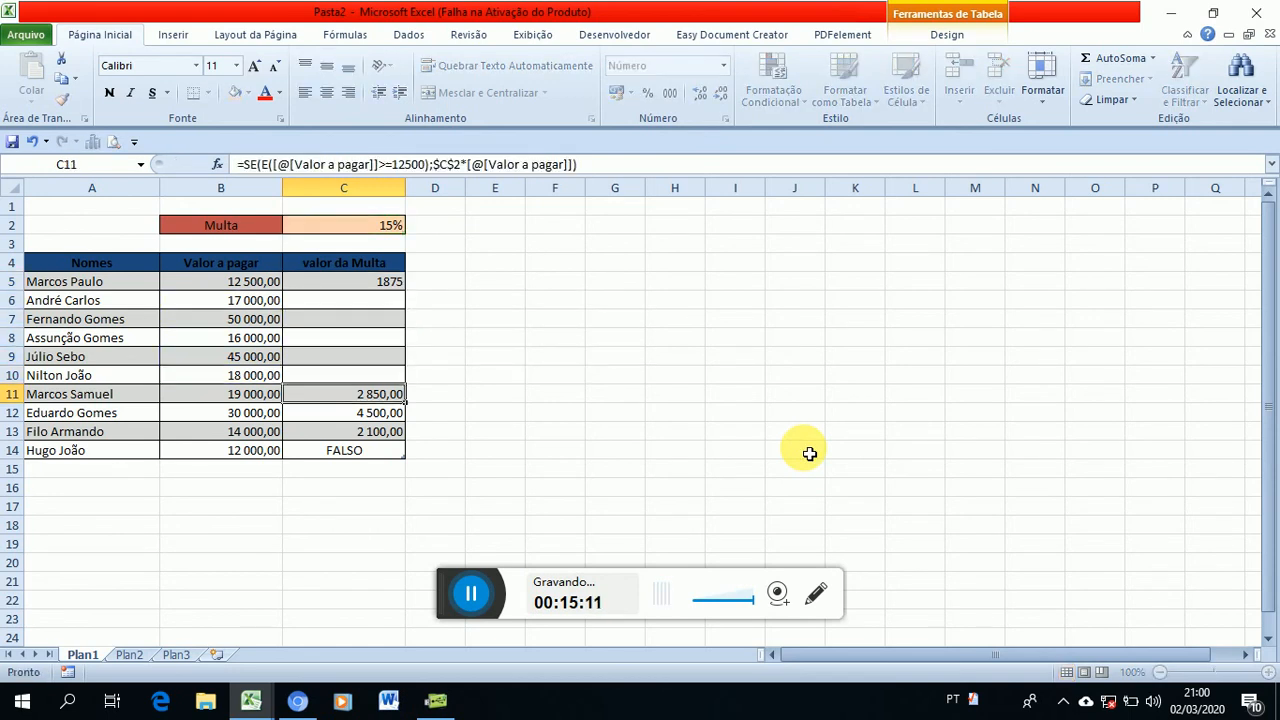
pyautogui.press('Delete')
pyautogui.press('Down')
pyautogui.press('Delete')
pyautogui.press('Down')
pyautogui.press('Delete')
pyautogui.press('Down')
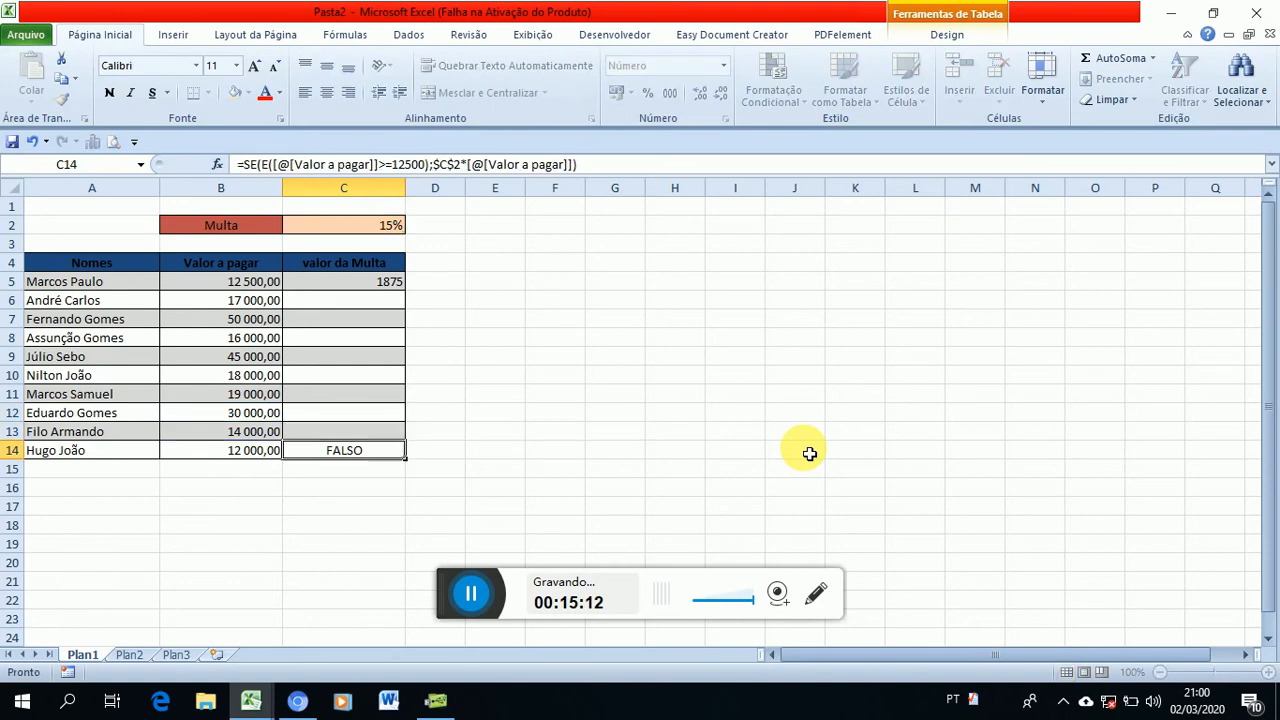
pyautogui.press('Delete')
# Change the condition in C5's SE/E formula to >=12000 and enter it so that it fills the whole "valor da Multa" column.
pyautogui.press('Up')
pyautogui.press('Up')
pyautogui.press('Up')
pyautogui.press('Up')
pyautogui.press('Up')
pyautogui.press('Up')
pyautogui.press('Up')
pyautogui.press('Up')
pyautogui.press('Up')
pyautogui.press('Up')
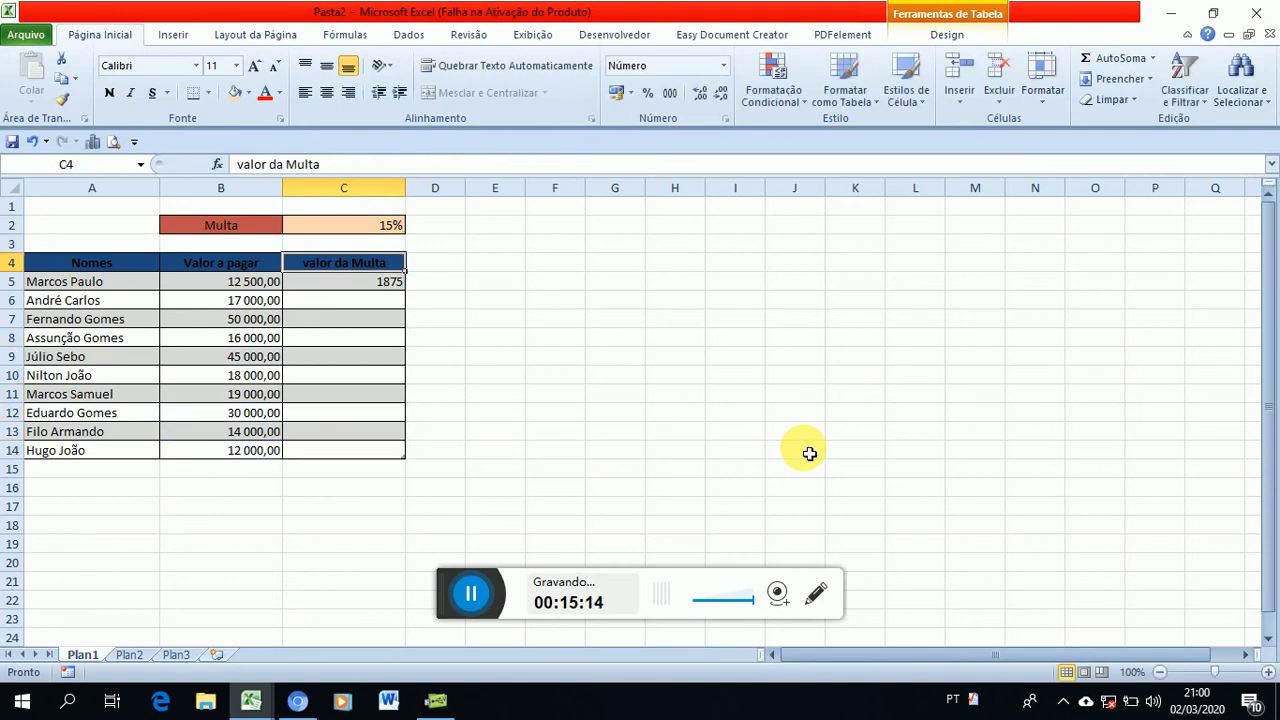
pyautogui.press('Down')
pyautogui.press('F2')
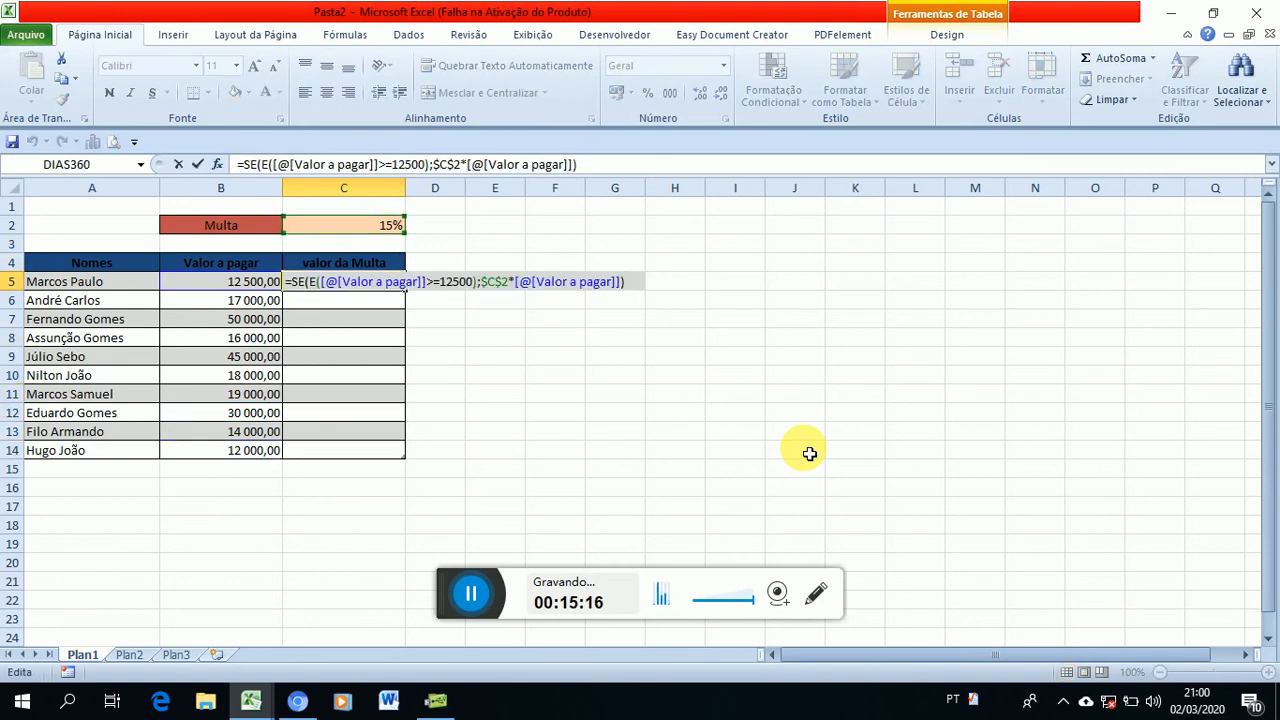
pyautogui.press('Left')
pyautogui.press('Left')
pyautogui.press('Left')
pyautogui.press('Left')
pyautogui.press('Left')
pyautogui.press('Left')
pyautogui.press('Left')
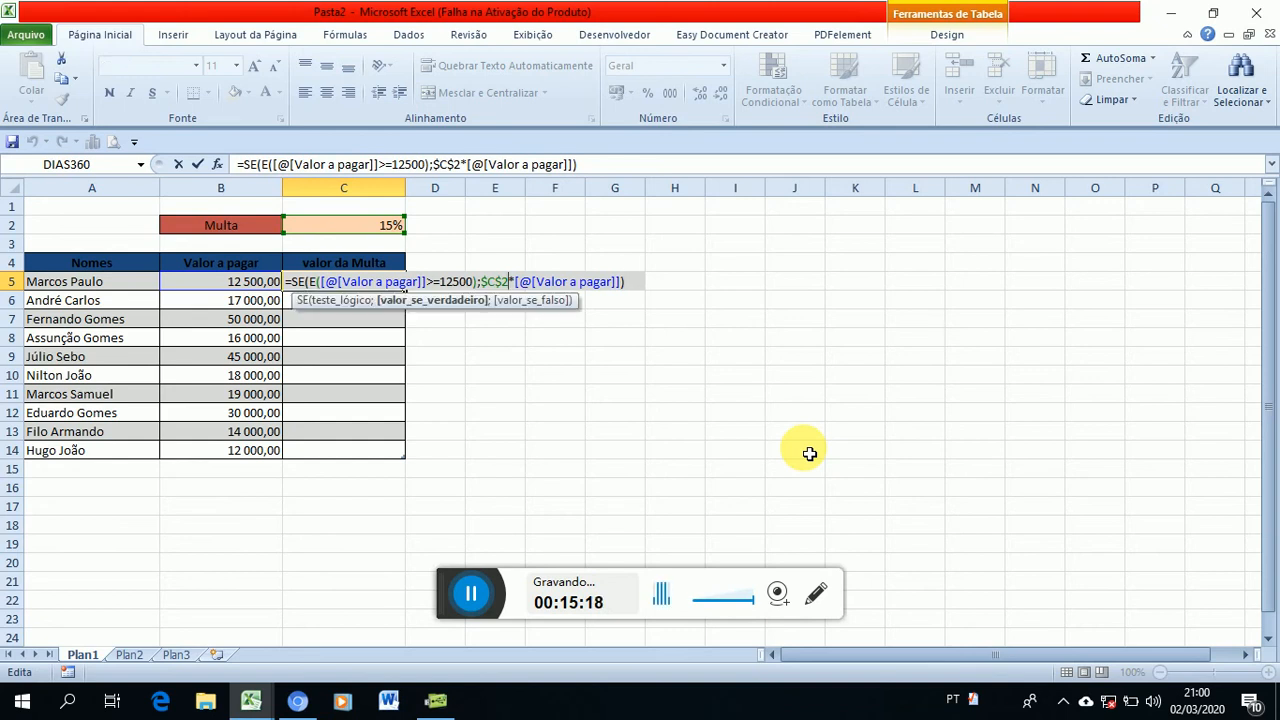
pyautogui.press('Left')
pyautogui.press('Left')
pyautogui.press('Left')
pyautogui.press('Left')
pyautogui.press('Left')
pyautogui.press('Left')
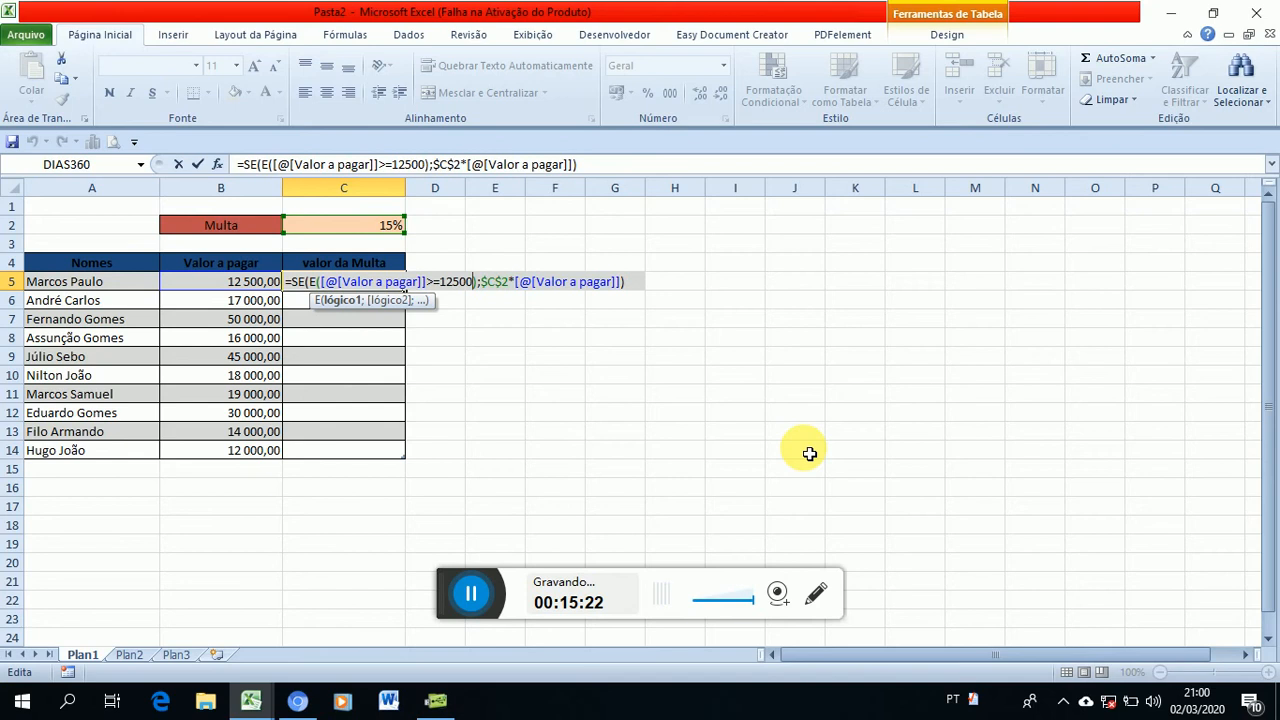
pyautogui.press('BackSpace')
pyautogui.press('BackSpace')
pyautogui.press('BackSpace')
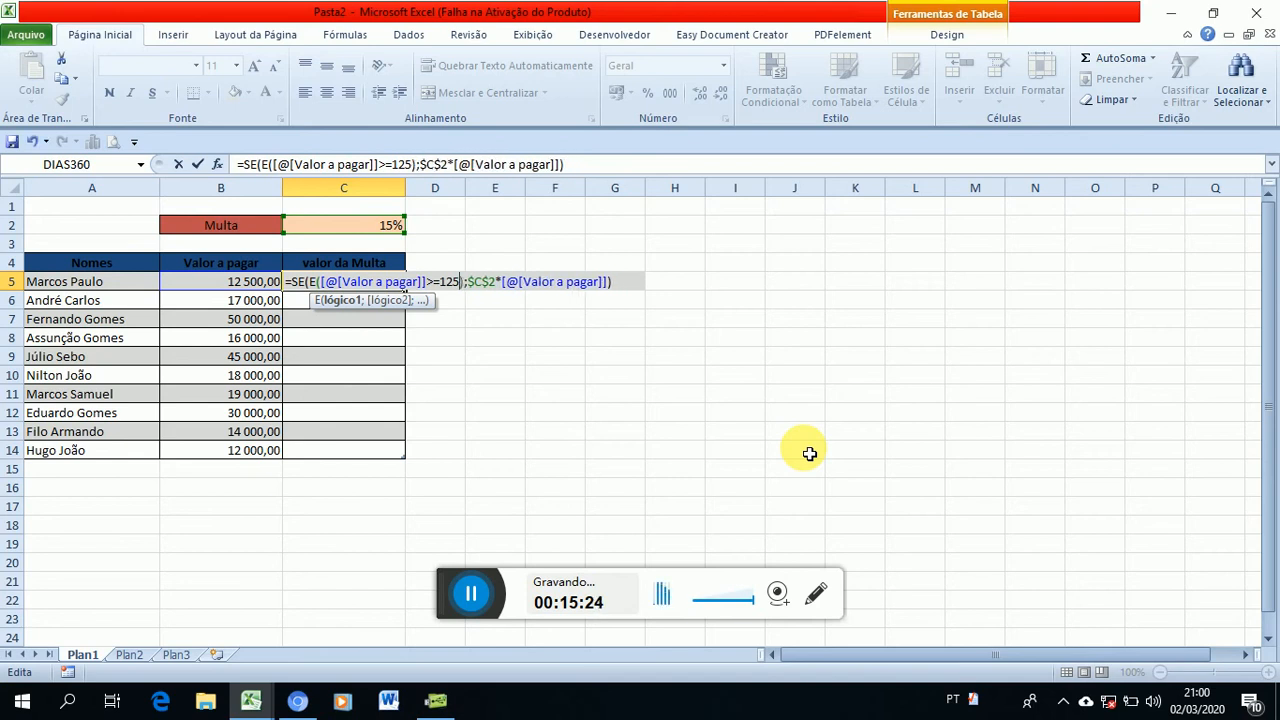
pyautogui.write('000')
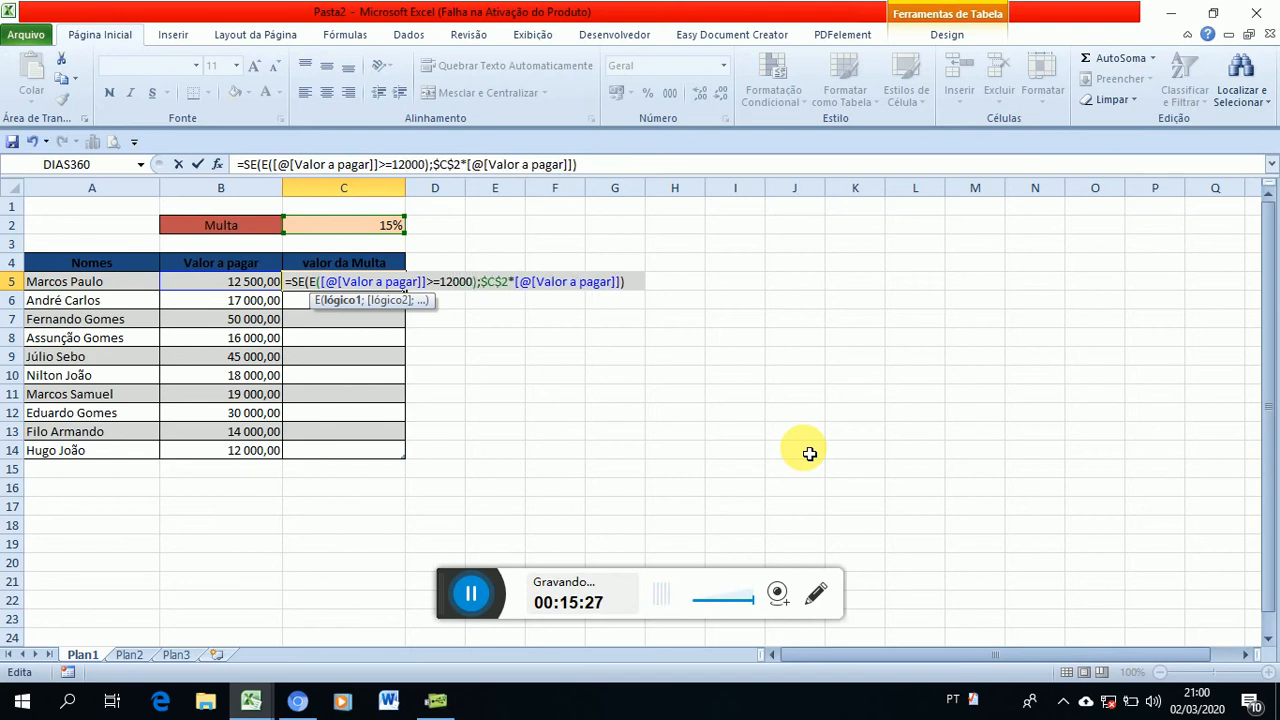
pyautogui.press('Return')
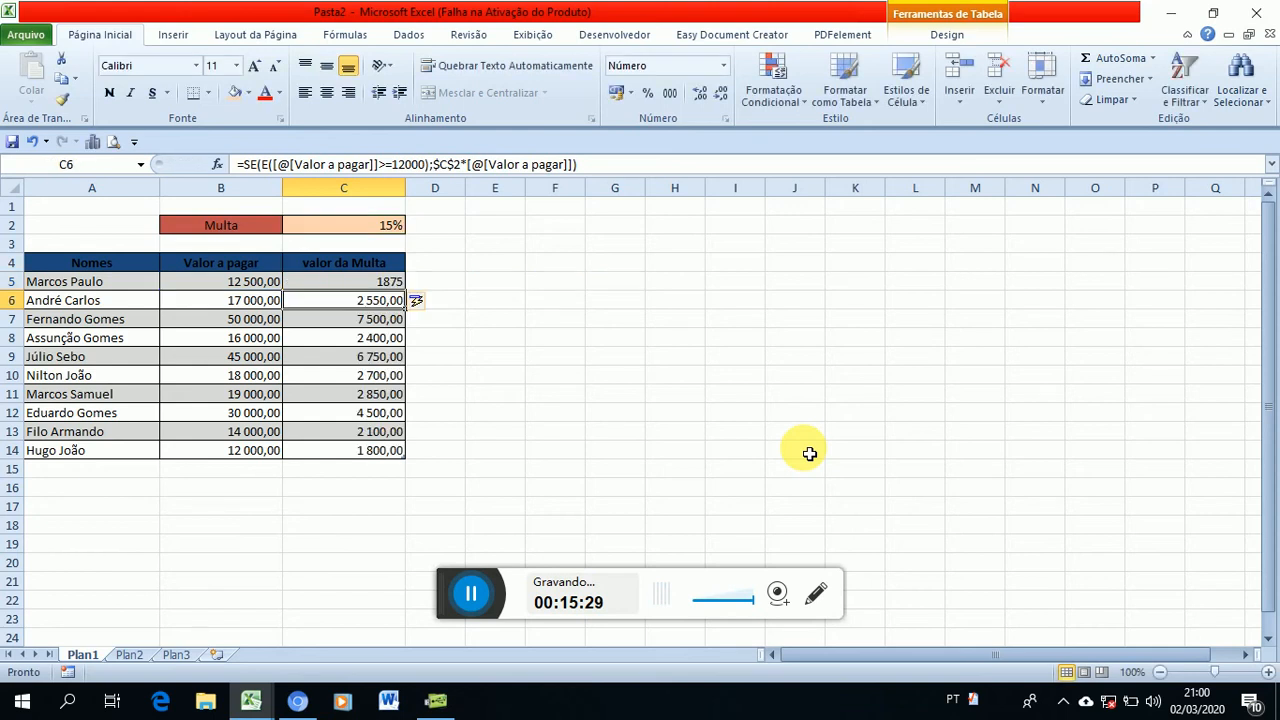
# Examine the recalculated fines down the "valor da Multa" column to the last table row.
pyautogui.press('Down')
pyautogui.press('Down')
pyautogui.press('Down')
pyautogui.press('Down')
pyautogui.press('Down')
pyautogui.press('Down')
pyautogui.press('Down')
pyautogui.press('Down')
pyautogui.press('Down')
pyautogui.press('Down')
pyautogui.press('Up')
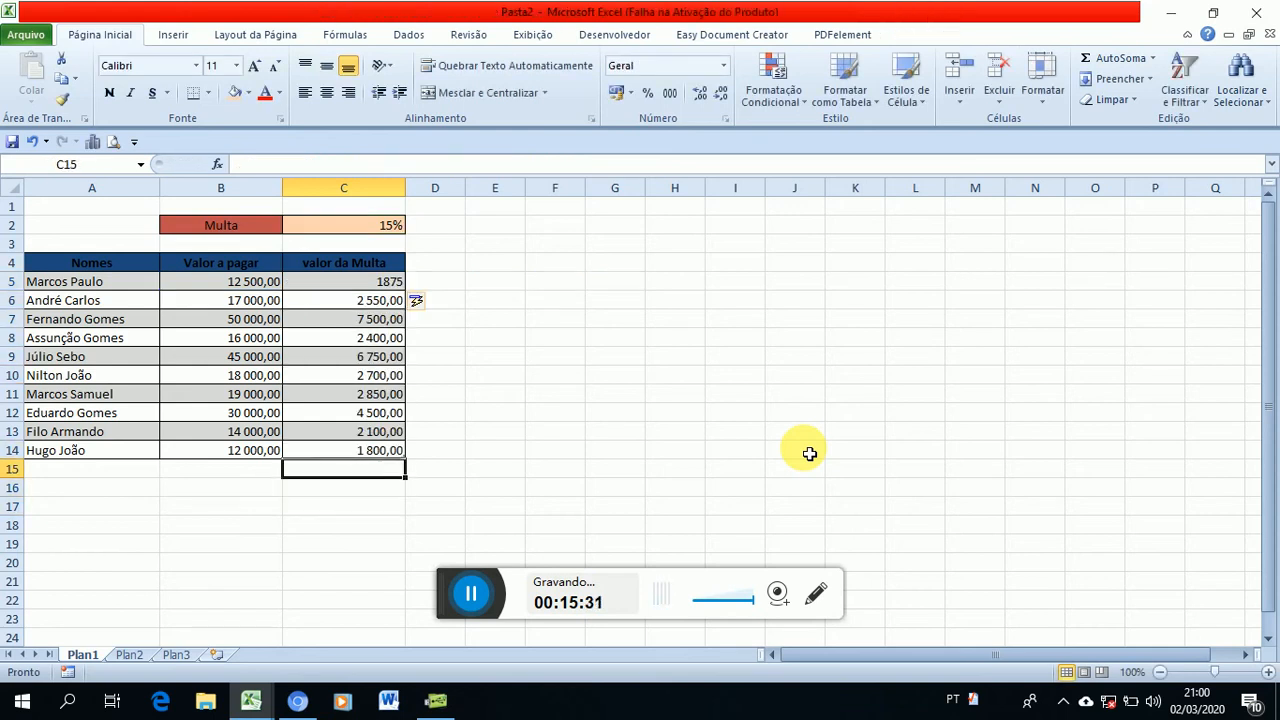
pyautogui.press('Up')
pyautogui.press('Up')
pyautogui.press('Up')
pyautogui.press('Up')
pyautogui.press('Up')
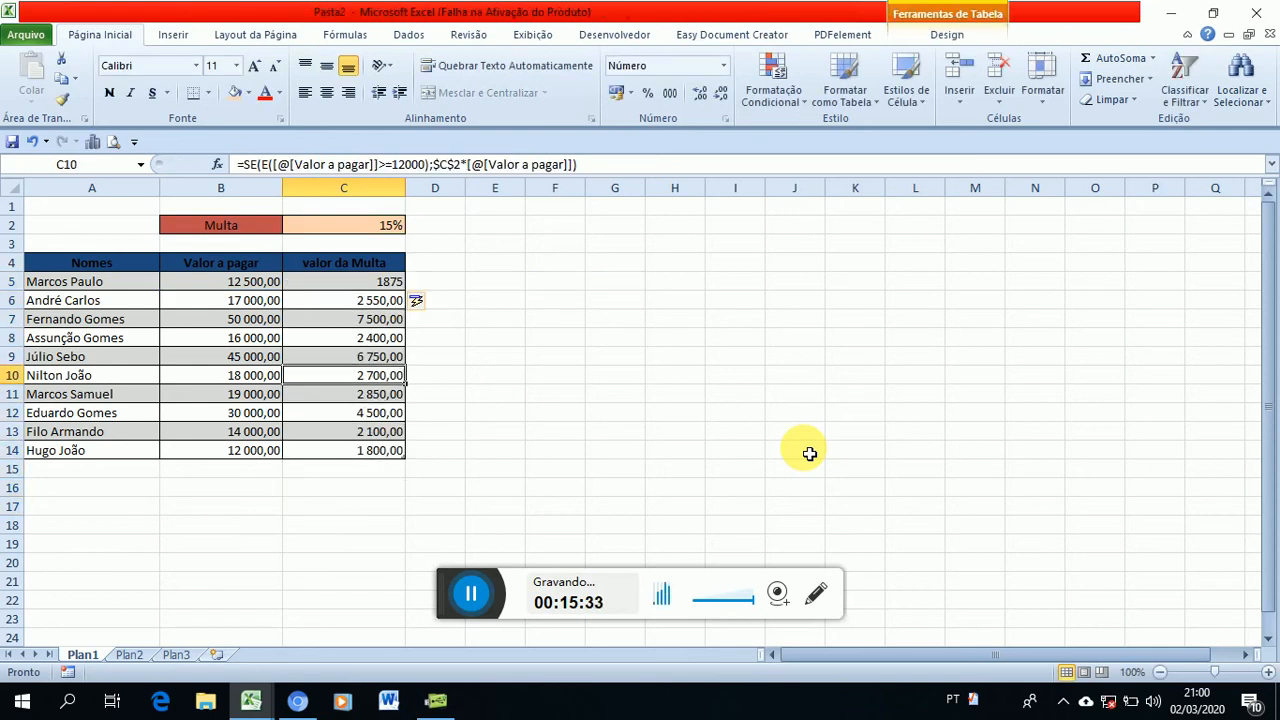
# Compare the fines throughout the "valor da Multa" column with each amount in "Valor a pagar".
pyautogui.press('Up')
pyautogui.press('Up')
pyautogui.press('Up')
pyautogui.press('Up')
pyautogui.press('Down')
pyautogui.press('Down')
pyautogui.press('Down')
pyautogui.press('Down')
pyautogui.press('Down')
pyautogui.press('Down')
pyautogui.press('Down')
pyautogui.press('Down')
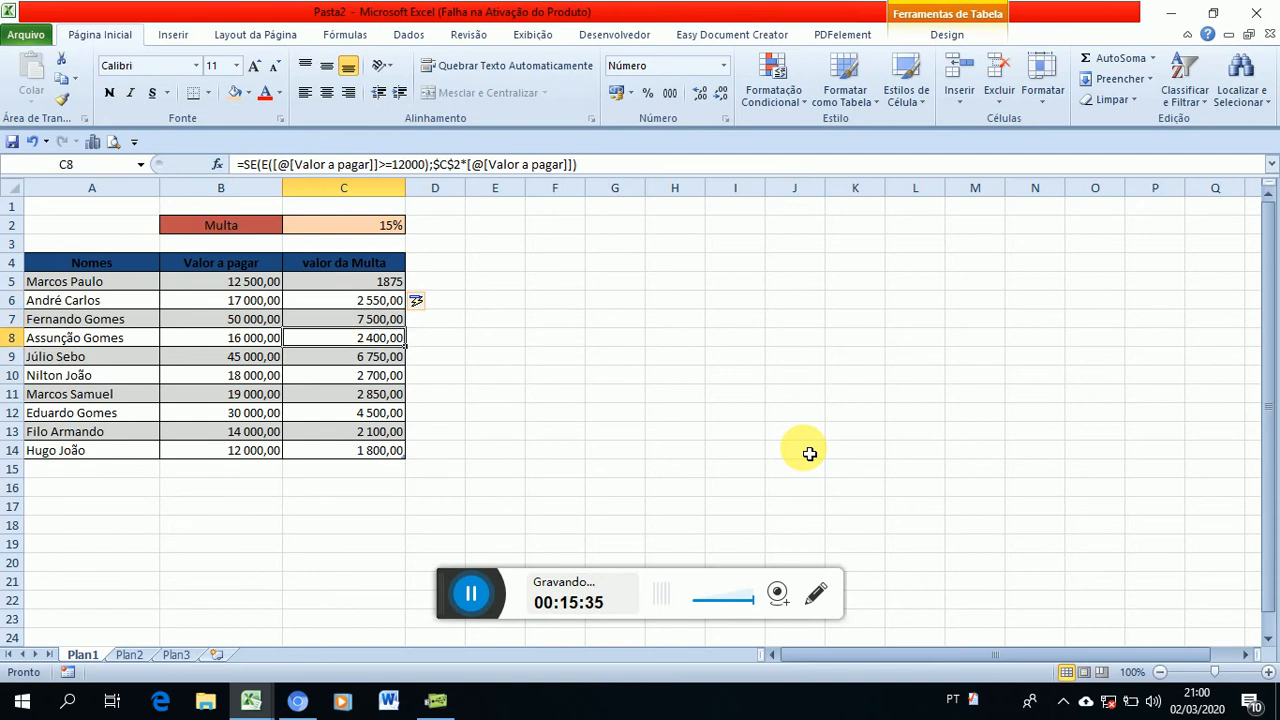
pyautogui.press('Up')
pyautogui.press('Up')
pyautogui.press('Up')
pyautogui.press('Up')
pyautogui.press('Up')
pyautogui.press('Up')
pyautogui.press('Up')
pyautogui.press('Up')
pyautogui.press('Up')
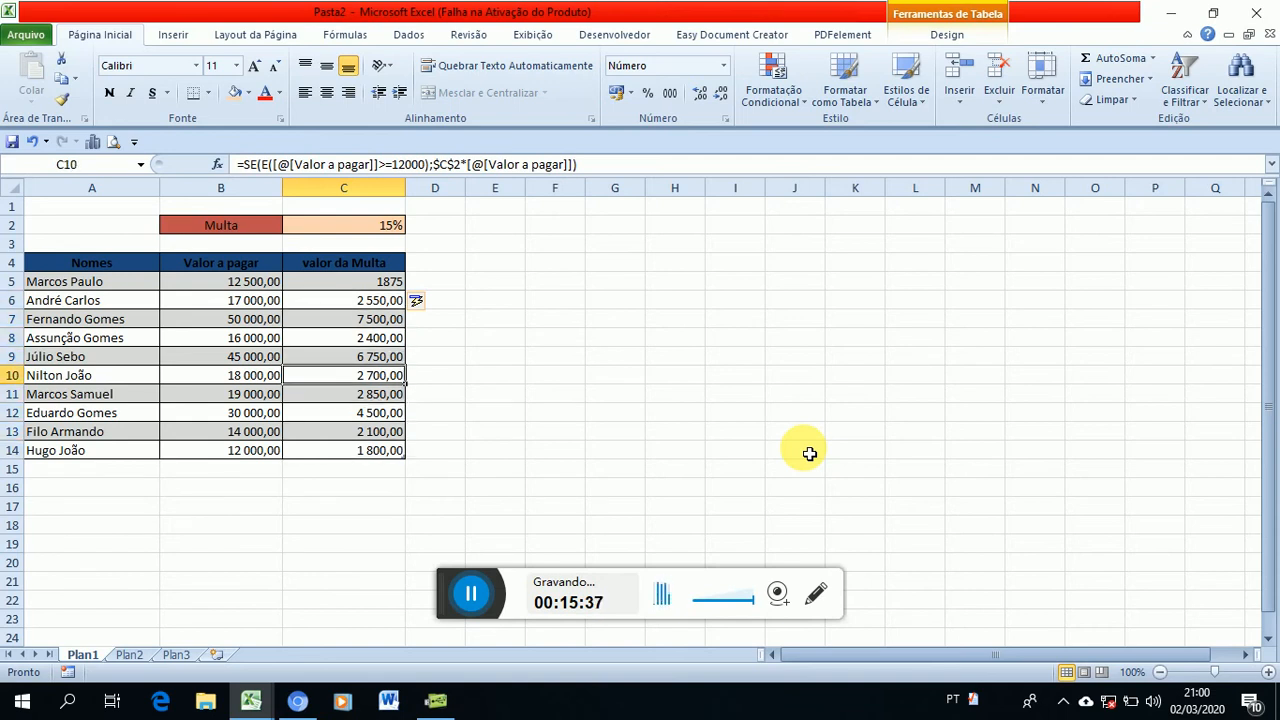
pyautogui.press('Down')
pyautogui.press('Down')
pyautogui.press('Down')
pyautogui.press('Down')
pyautogui.press('Down')
pyautogui.press('Down')
pyautogui.press('Down')
pyautogui.press('Down')
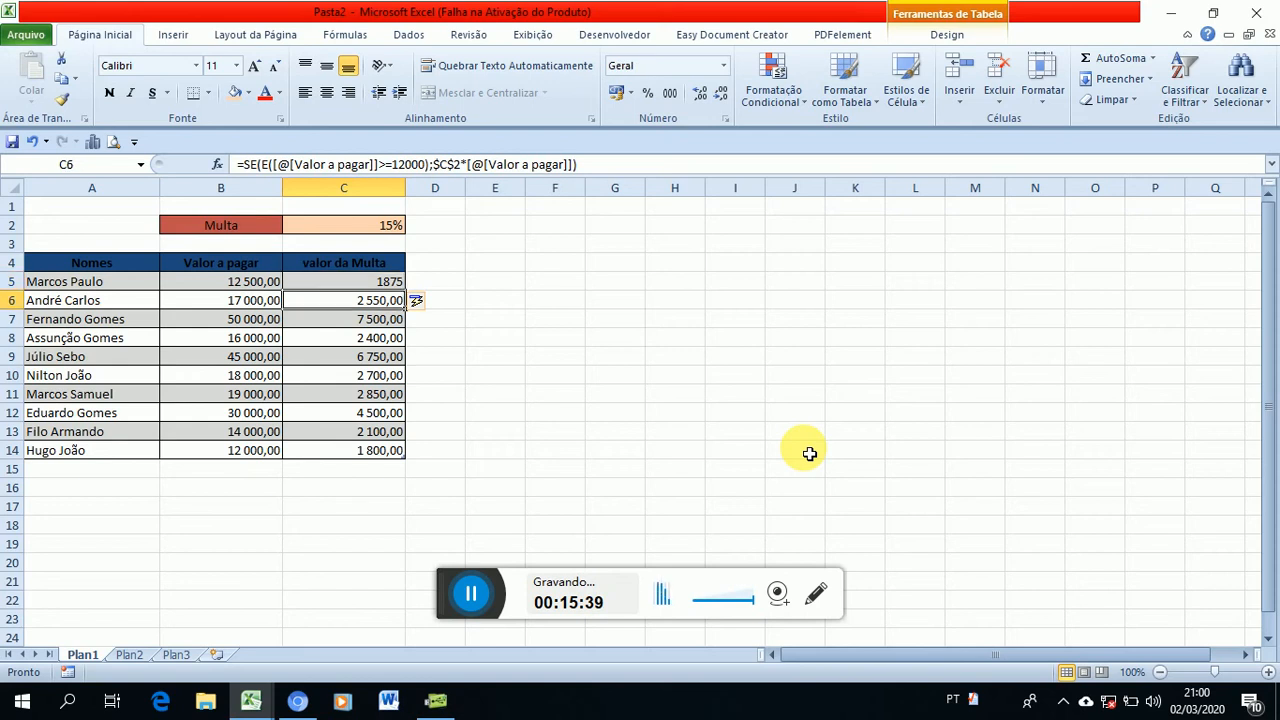
# Check the fines in the lower table rows, mainly C9 to C14, against the >=12000 condition.
pyautogui.press('Up')
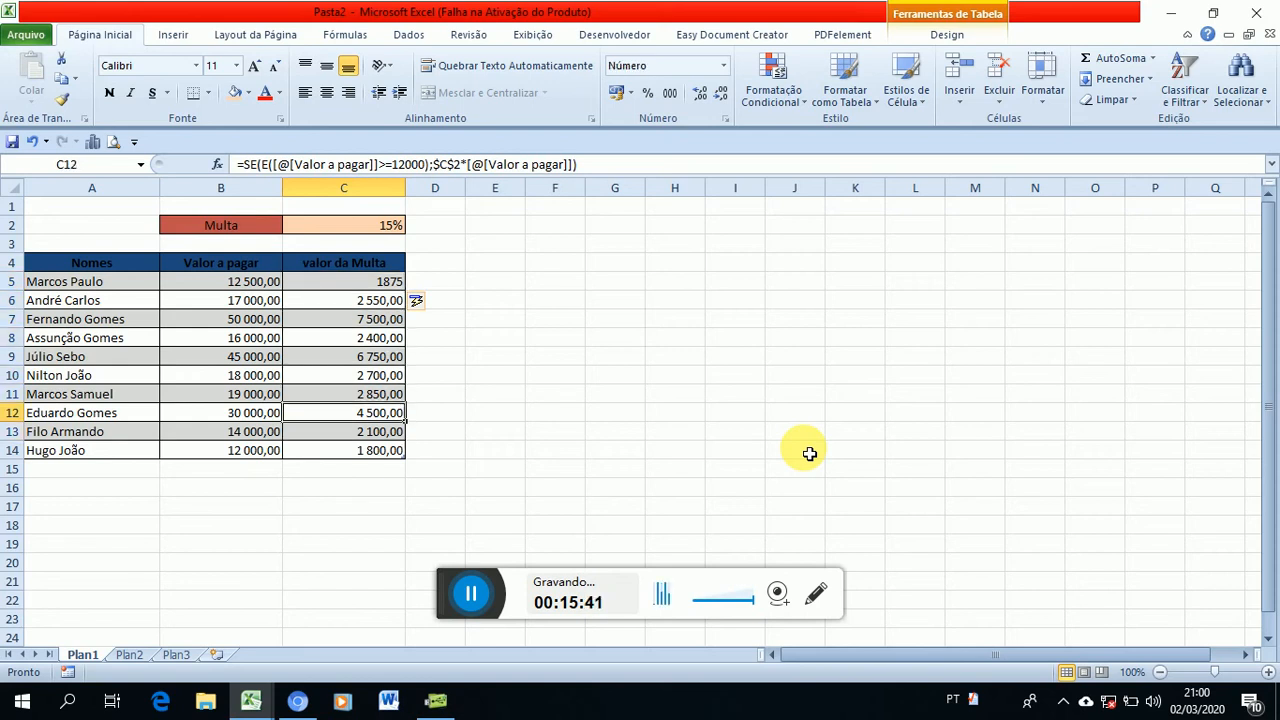
pyautogui.press('Up')
pyautogui.press('Up')
pyautogui.press('Down')
pyautogui.press('Down')
pyautogui.press('Down')
pyautogui.press('Down')
pyautogui.press('Up')
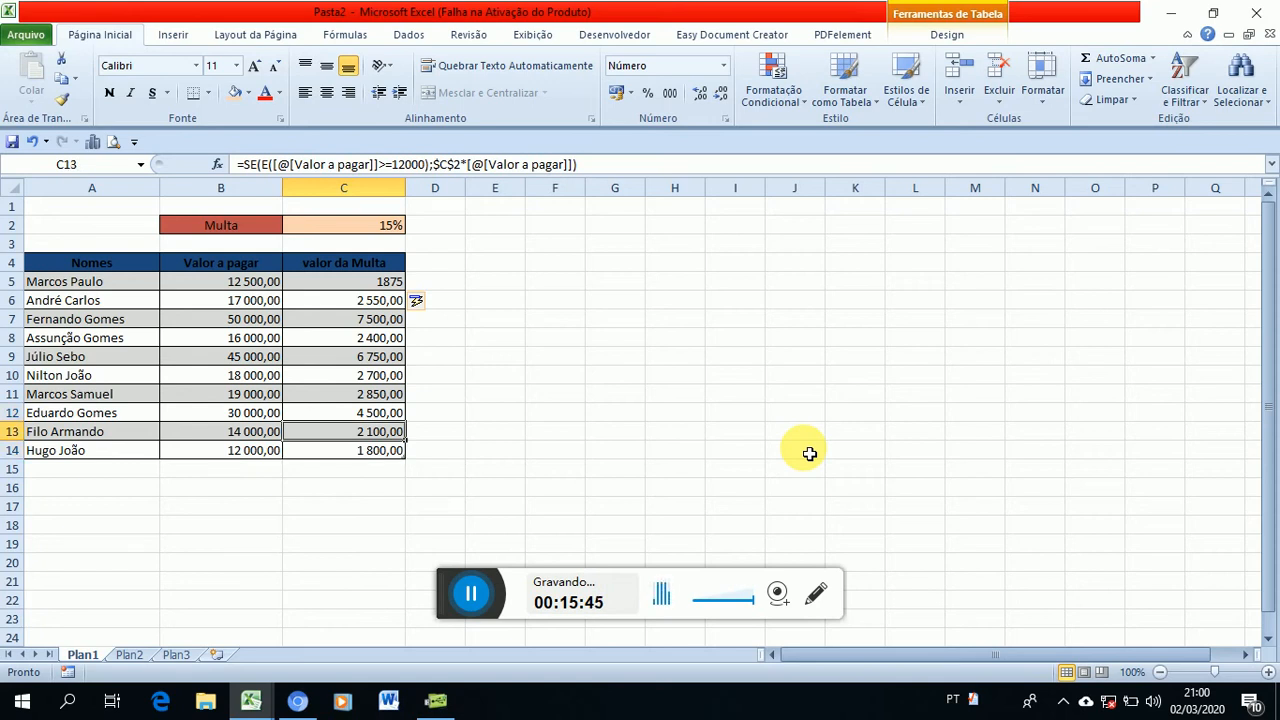
pyautogui.press('Up')
pyautogui.press('Up')
pyautogui.press('Up')
pyautogui.press('Down')
pyautogui.press('Down')
pyautogui.press('Down')
pyautogui.press('Down')
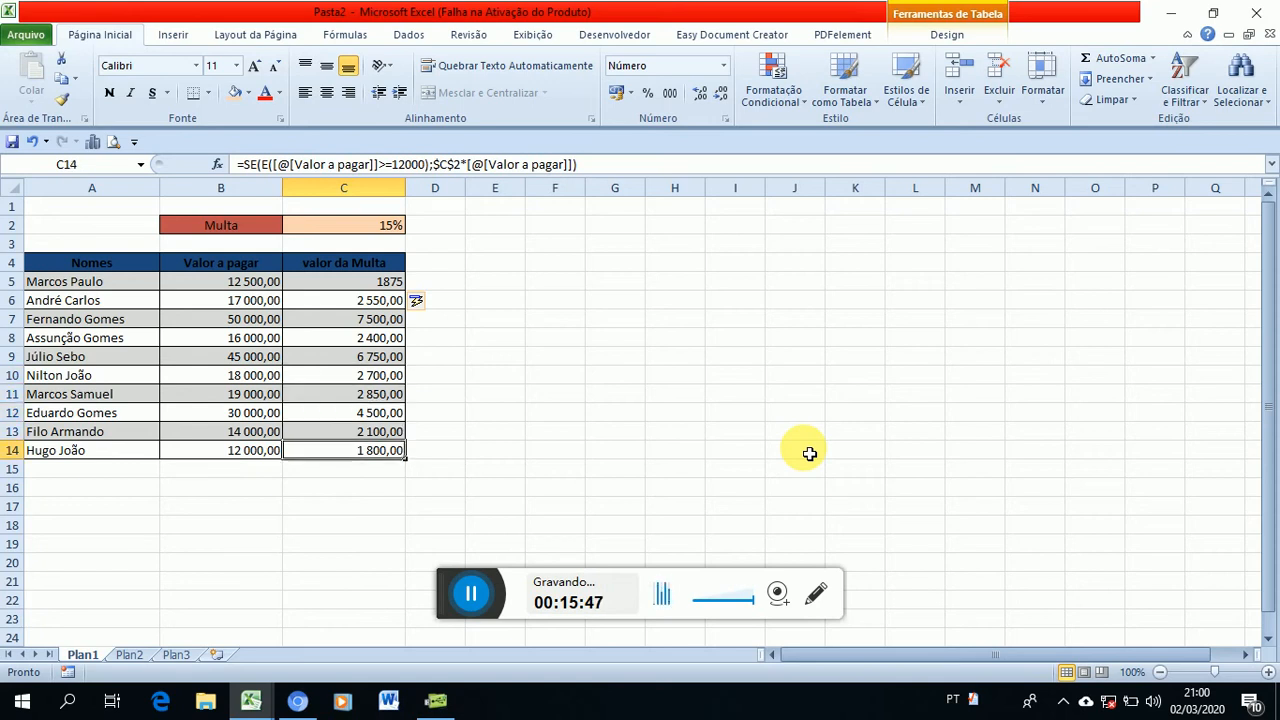
pyautogui.press('Up')
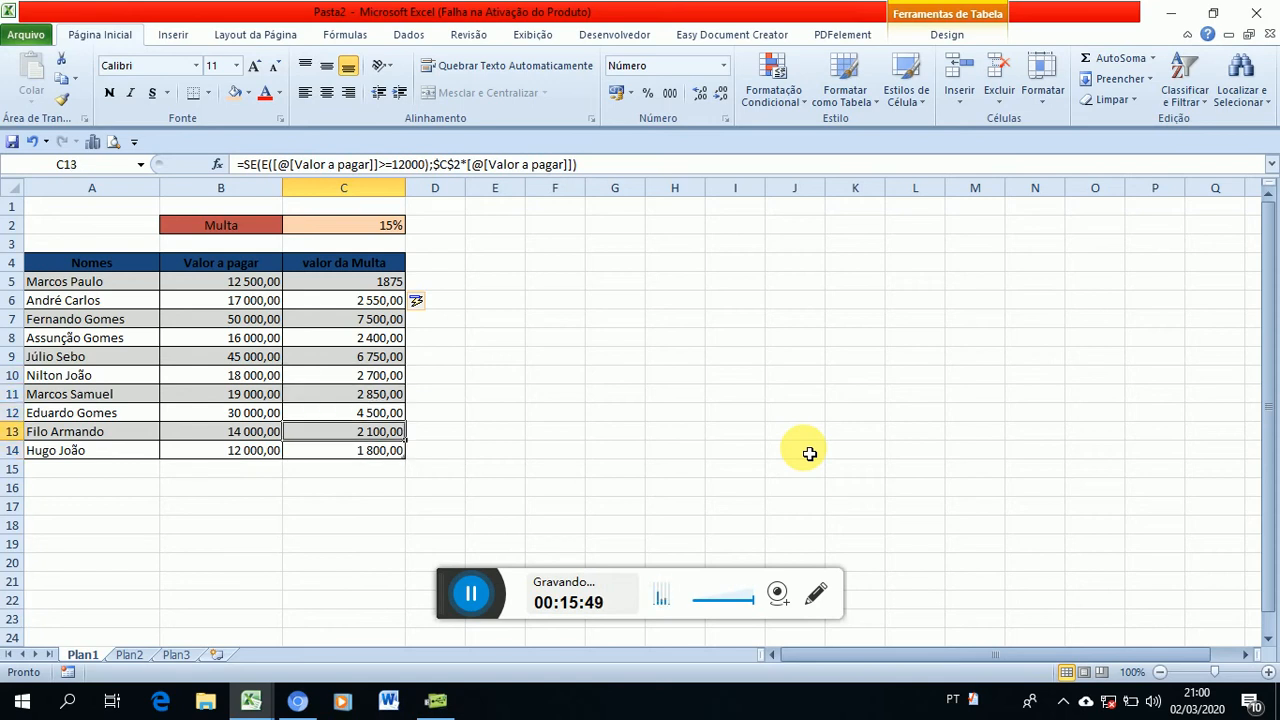
pyautogui.press('Down')
pyautogui.press('Up')
pyautogui.press('Up')
pyautogui.press('Up')
pyautogui.press('Up')
pyautogui.press('Up')
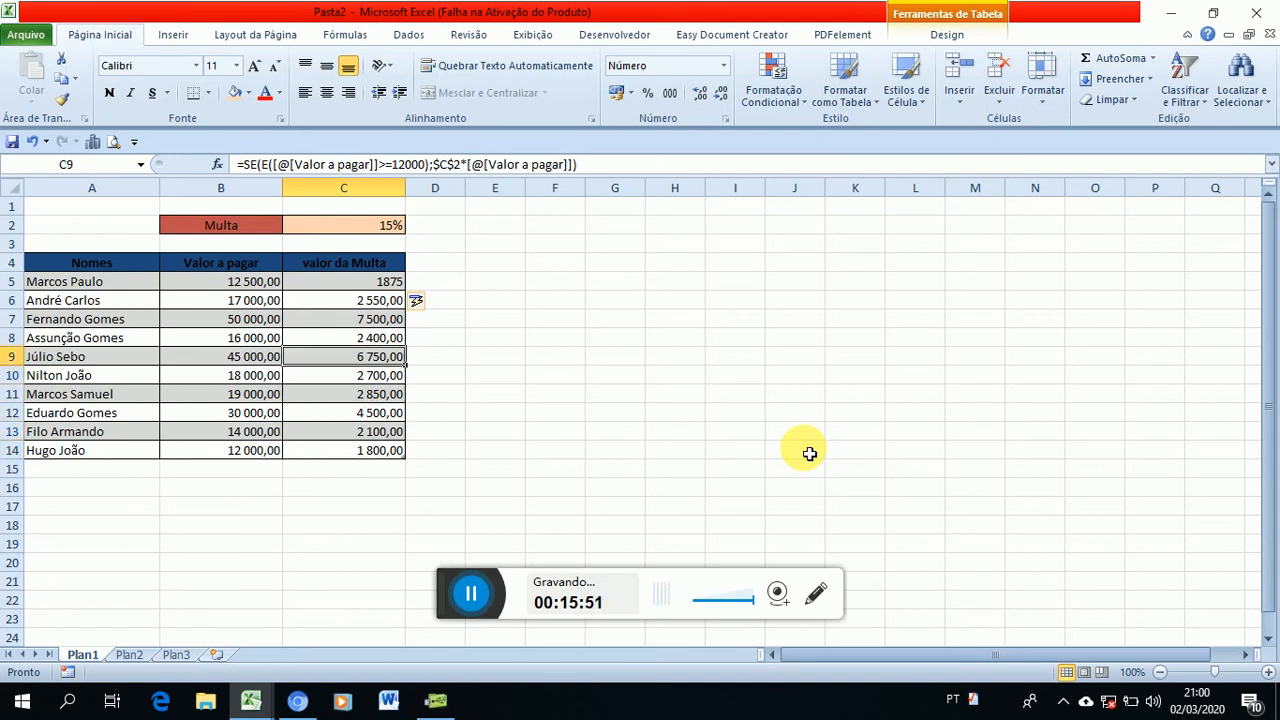
pyautogui.press('Down')
pyautogui.press('Down')
pyautogui.press('Down')
pyautogui.press('Down')
pyautogui.press('Down')
pyautogui.press('Up')
pyautogui.press('Up')
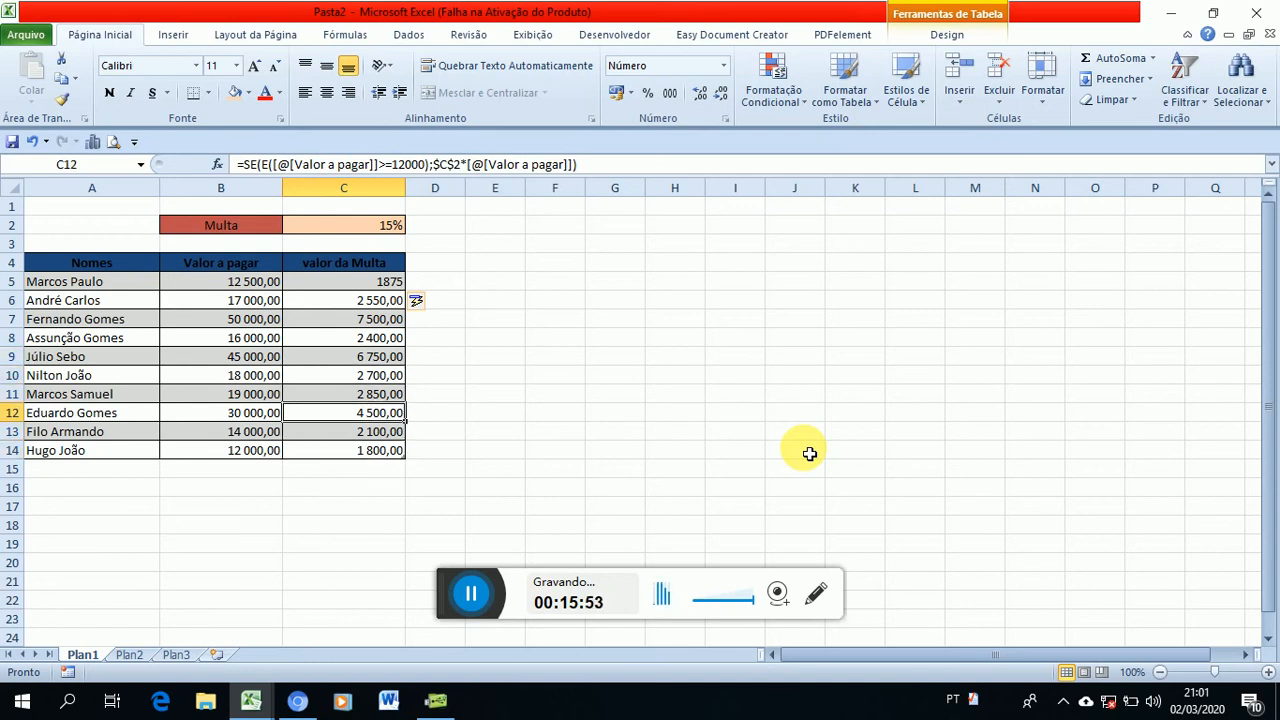
# Inspect the fine in C14 for the amount in B14, and return up the column to the "valor da Multa" header.
pyautogui.press('Down')
pyautogui.press('Down')
pyautogui.press('Up')
pyautogui.press('Down')
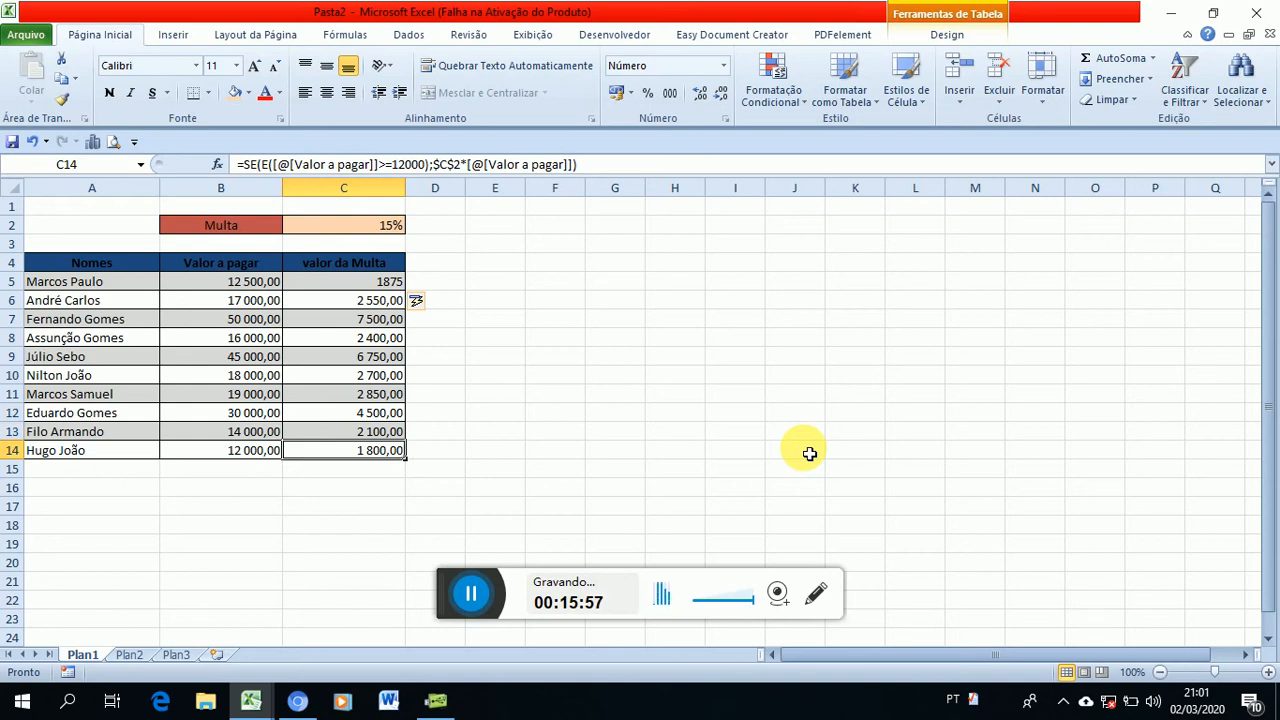
pyautogui.press('Up')
pyautogui.press('Up')
pyautogui.press('Up')
pyautogui.press('Up')
pyautogui.press('Up')
pyautogui.press('Up')
pyautogui.press('Up')
pyautogui.press('Up')
pyautogui.press('Up')
pyautogui.press('Up')
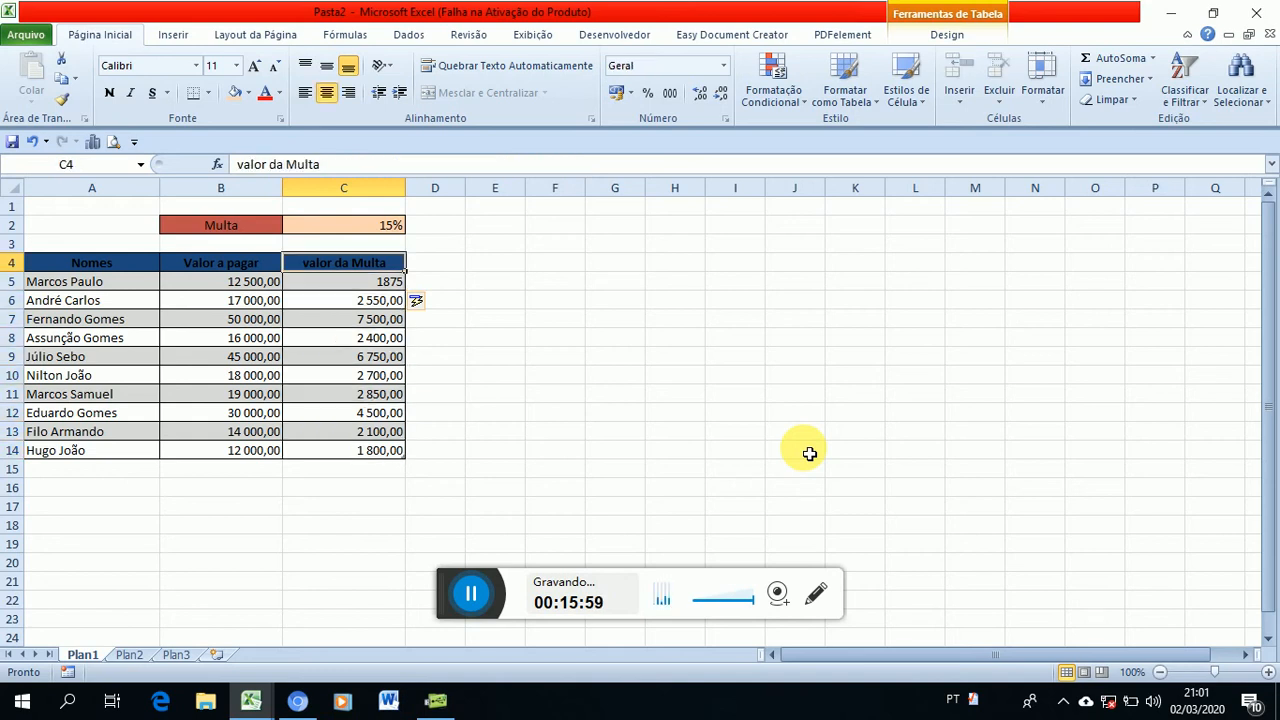
# Review the fines down the "valor da Multa" column from its header to the end of the table.
pyautogui.press('Down')
pyautogui.press('Up')
pyautogui.press('Down')
pyautogui.press('Down')
pyautogui.press('Down')
pyautogui.press('Down')
pyautogui.press('Down')
pyautogui.press('Down')
pyautogui.press('Down')
pyautogui.press('Down')
pyautogui.press('Down')
pyautogui.press('Down')
pyautogui.press('Down')
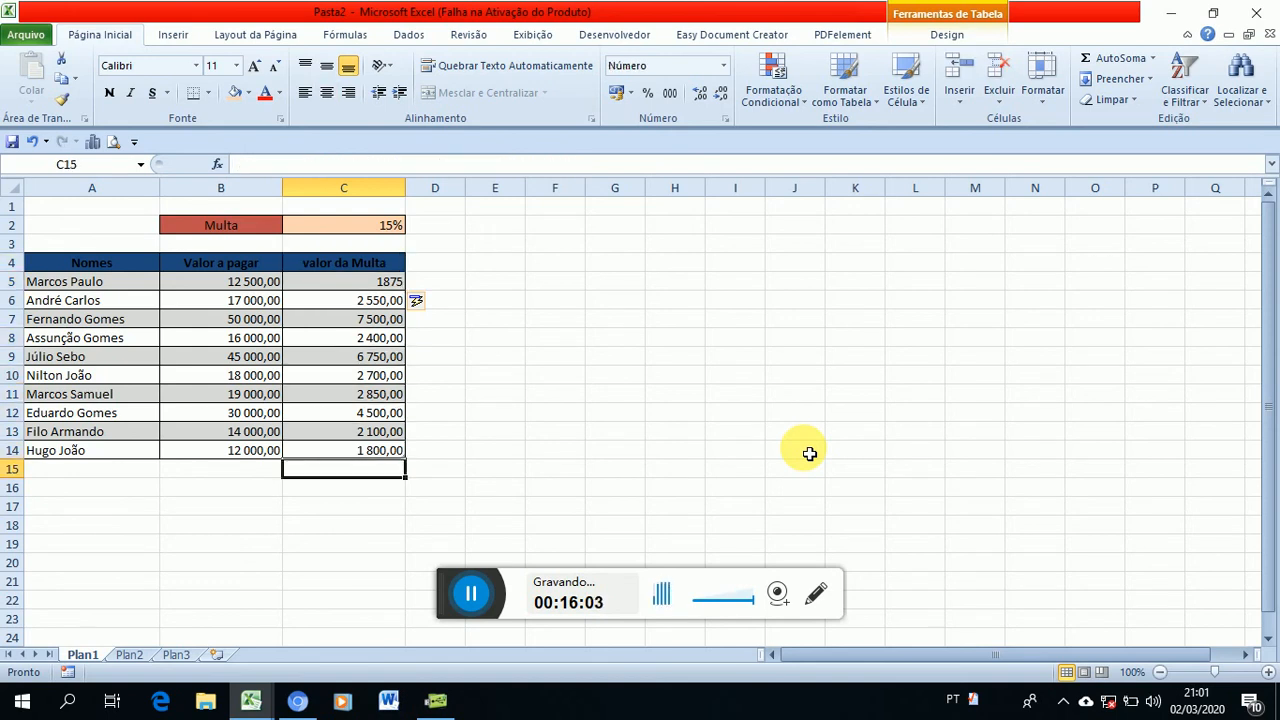
# Compare the amount in B14 with the fine in C14, and inspect the fine formula in the row above.
pyautogui.press('Left')
pyautogui.press('Up')
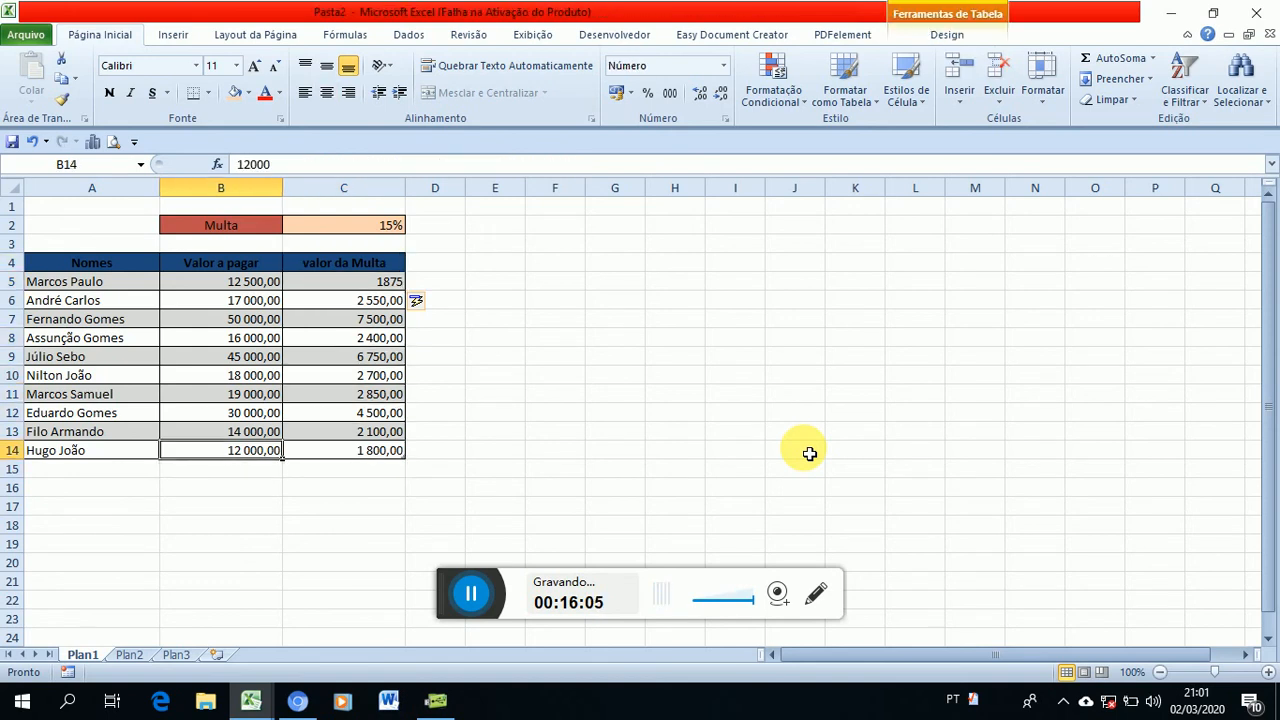
pyautogui.press('Up')
pyautogui.press('Down')
pyautogui.press('Right')
pyautogui.press('Up')
pyautogui.press('Up')
pyautogui.press('Up')
pyautogui.press('Up')
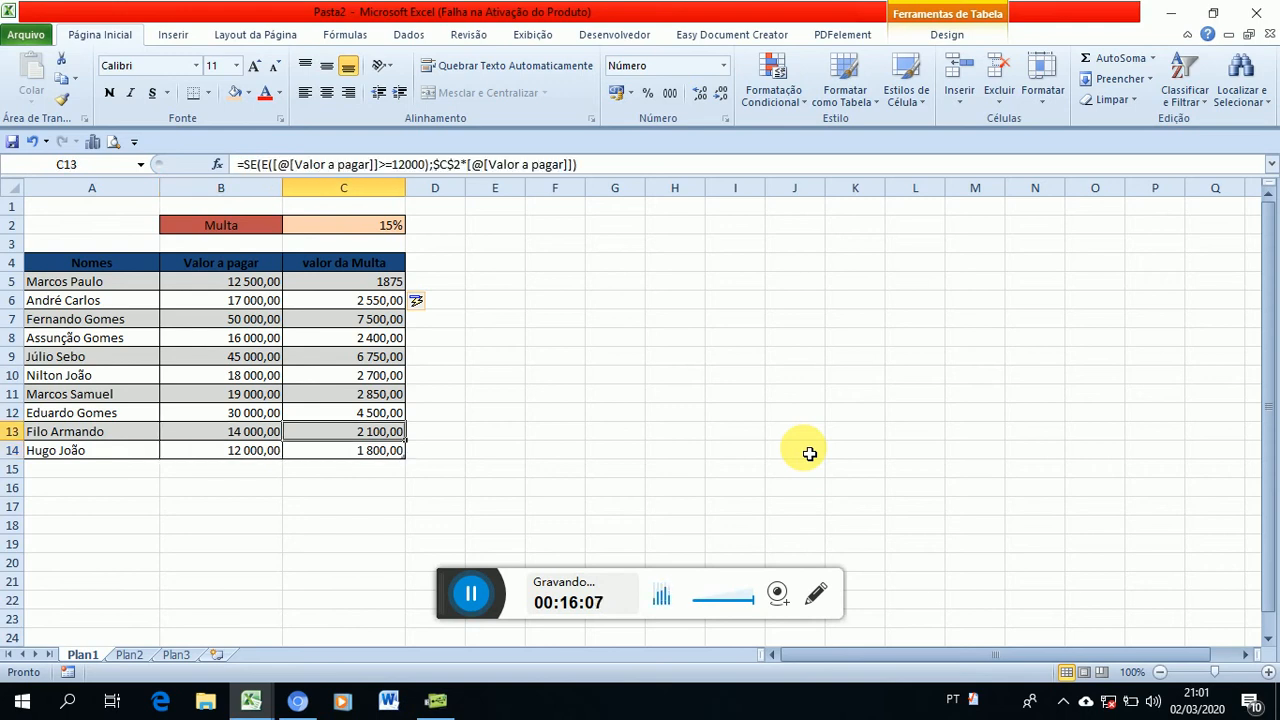
# Undo the recent "valor da Multa" changes until the column's filled-in formulas test >=12500 again.
pyautogui.hotkey('ctrl', 'z')
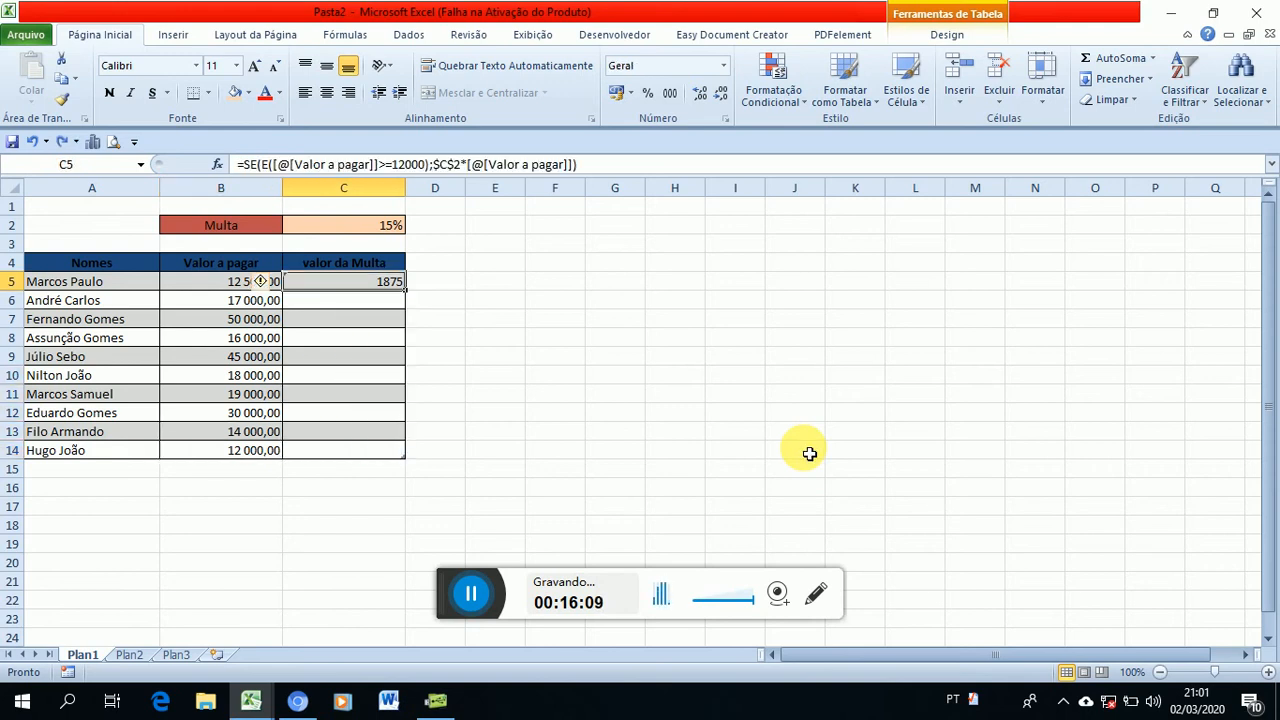
pyautogui.hotkey('ctrl', 'z')
pyautogui.hotkey('ctrl', 'z')
pyautogui.hotkey('ctrl', 'z')
pyautogui.hotkey('ctrl', 'z')
pyautogui.hotkey('ctrl', 'z')
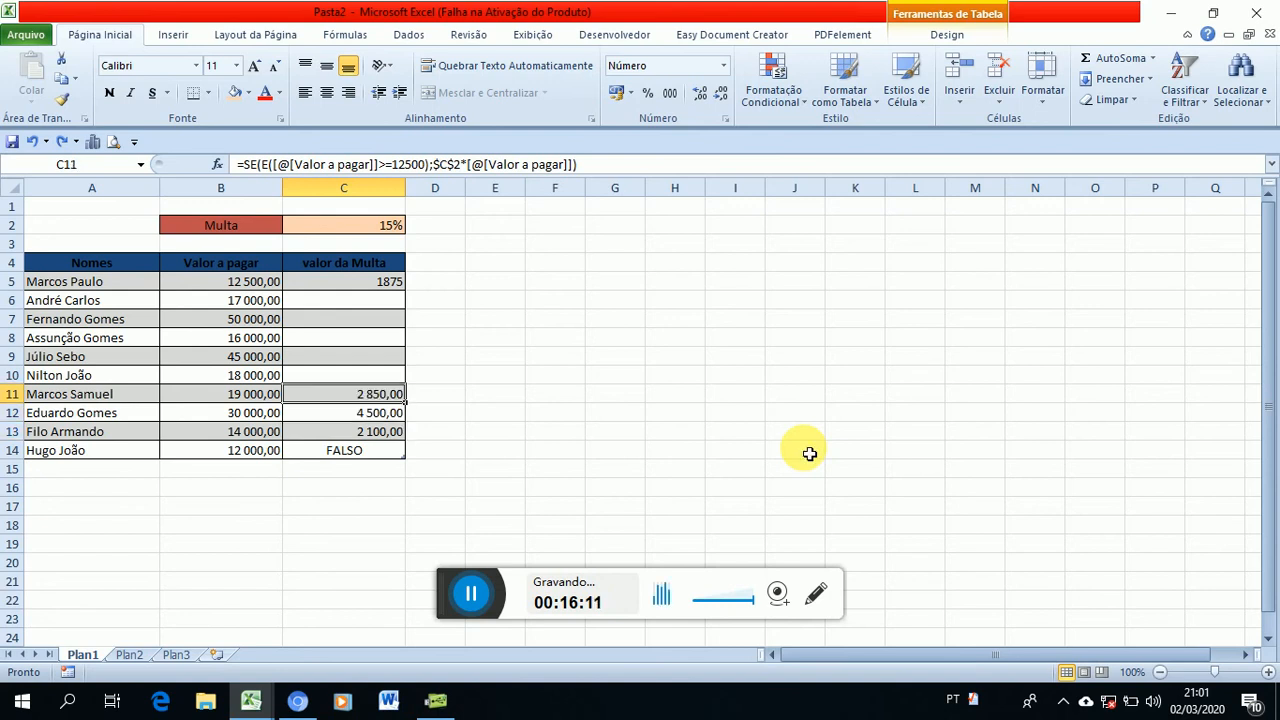
pyautogui.hotkey('ctrl', 'z')
pyautogui.hotkey('ctrl', 'z')
pyautogui.hotkey('ctrl', 'z')
pyautogui.hotkey('ctrl', 'z')
pyautogui.hotkey('ctrl', 'z')
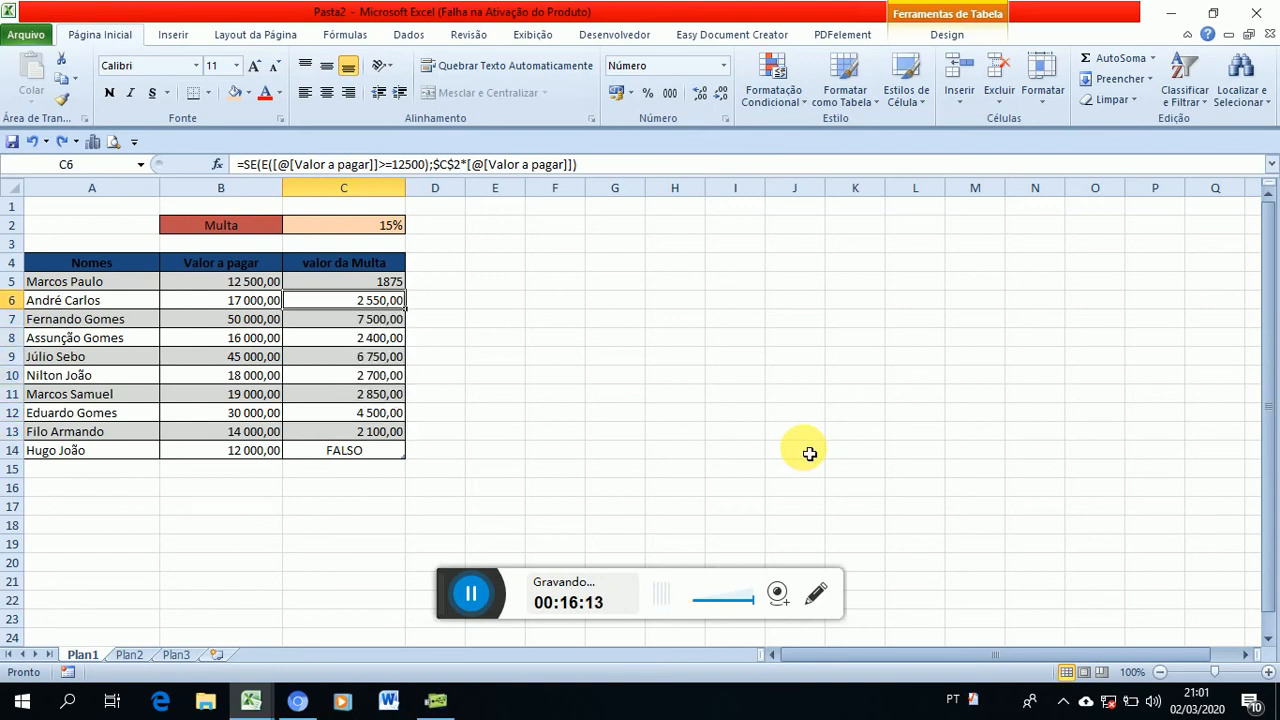
# Set the "Valor a pagar" amount in B14, the last table row, to 12500.
pyautogui.press('Down')
pyautogui.press('Down')
pyautogui.press('Down')
pyautogui.press('Down')
pyautogui.press('Down')
pyautogui.press('Down')
pyautogui.press('Down')
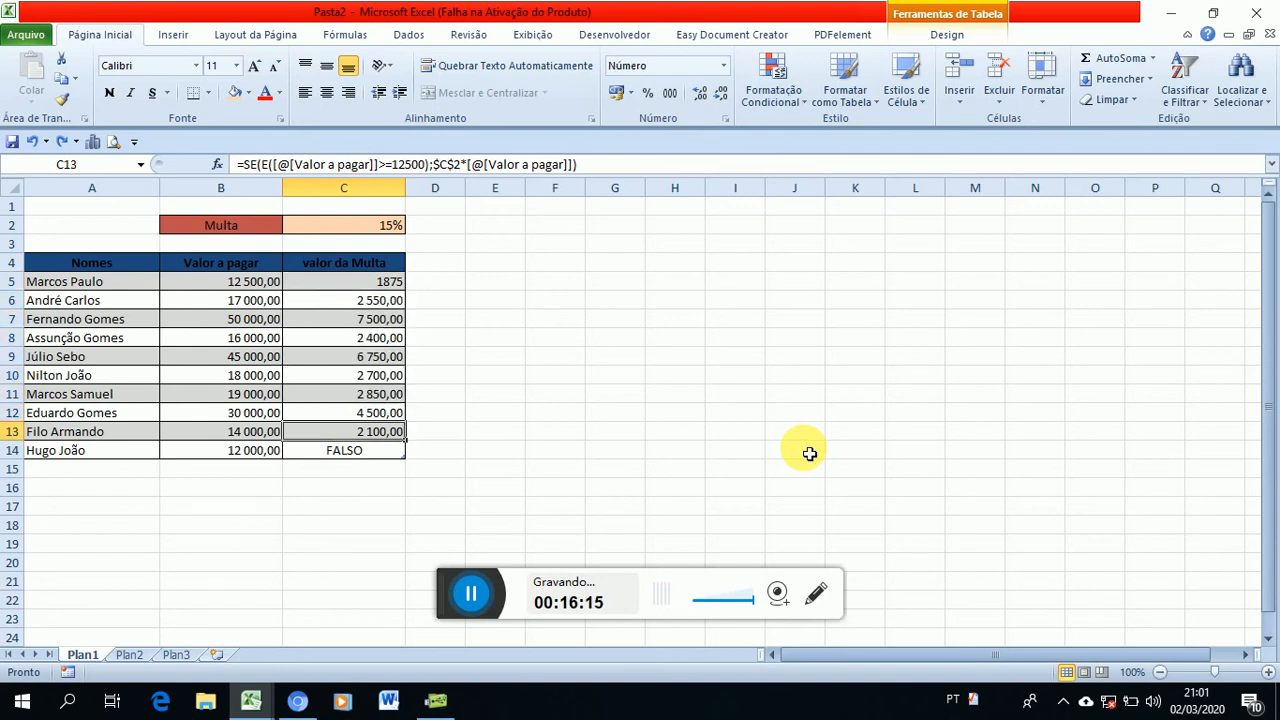
pyautogui.press('Down')
pyautogui.press('Left')
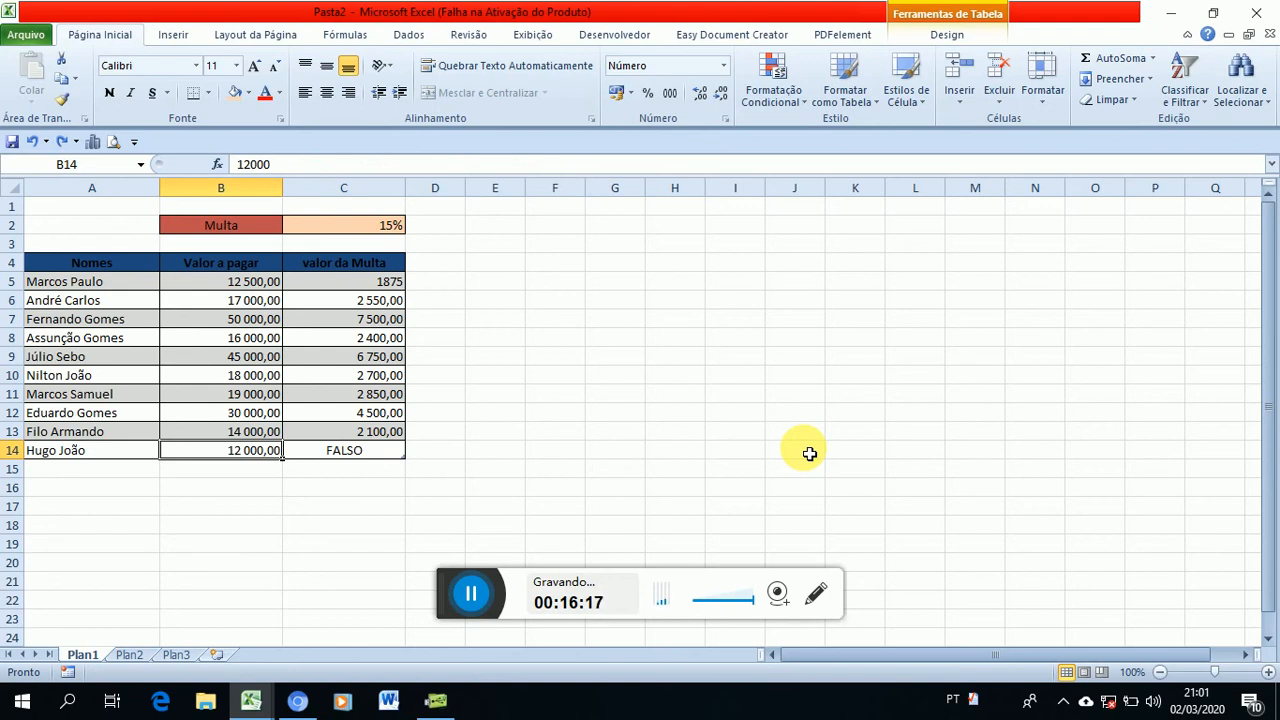
pyautogui.write('12')
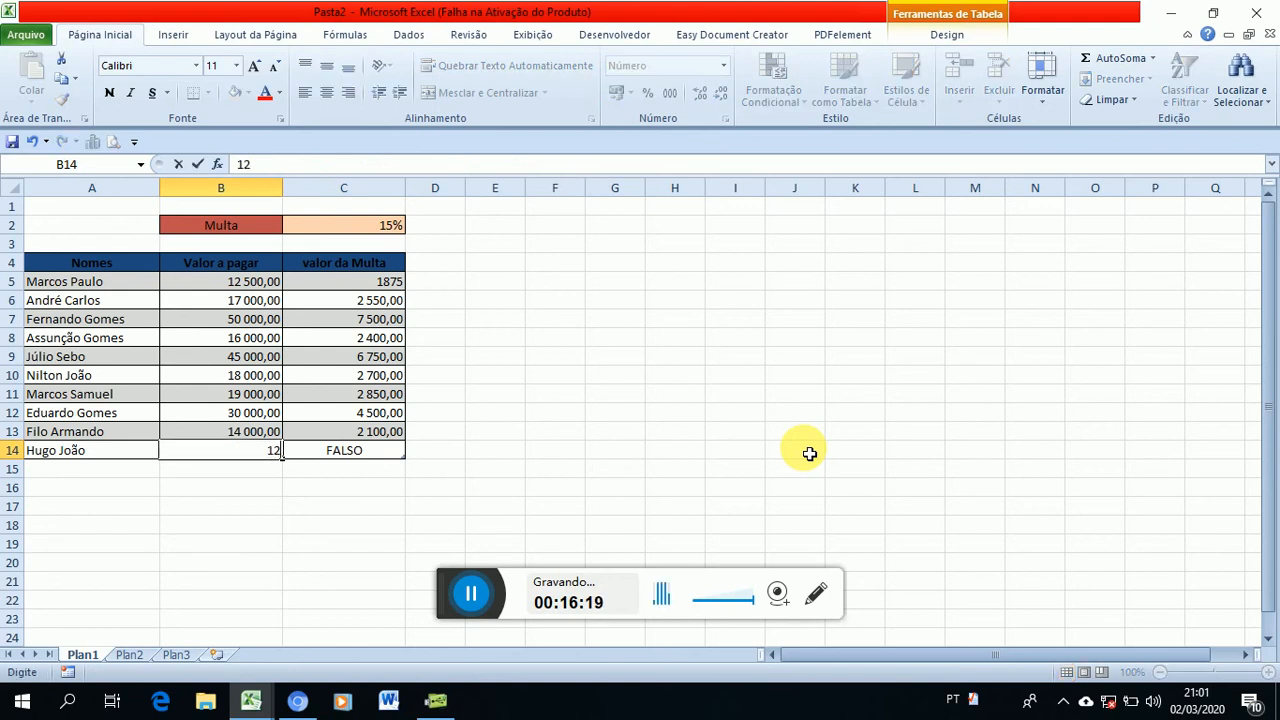
pyautogui.write('500')
pyautogui.press('Return')
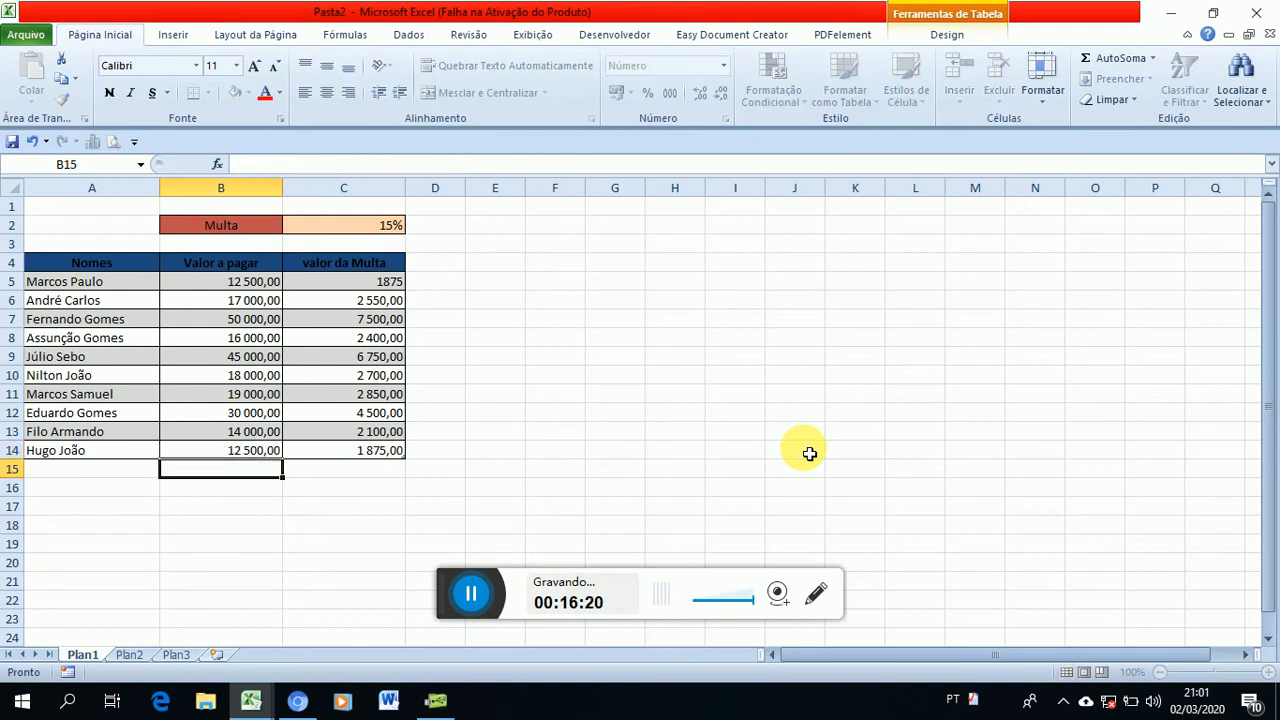
# Compare the new amount in B14 with the fine and formula in C14.
pyautogui.press('Up')
pyautogui.press('Up')
pyautogui.press('Down')
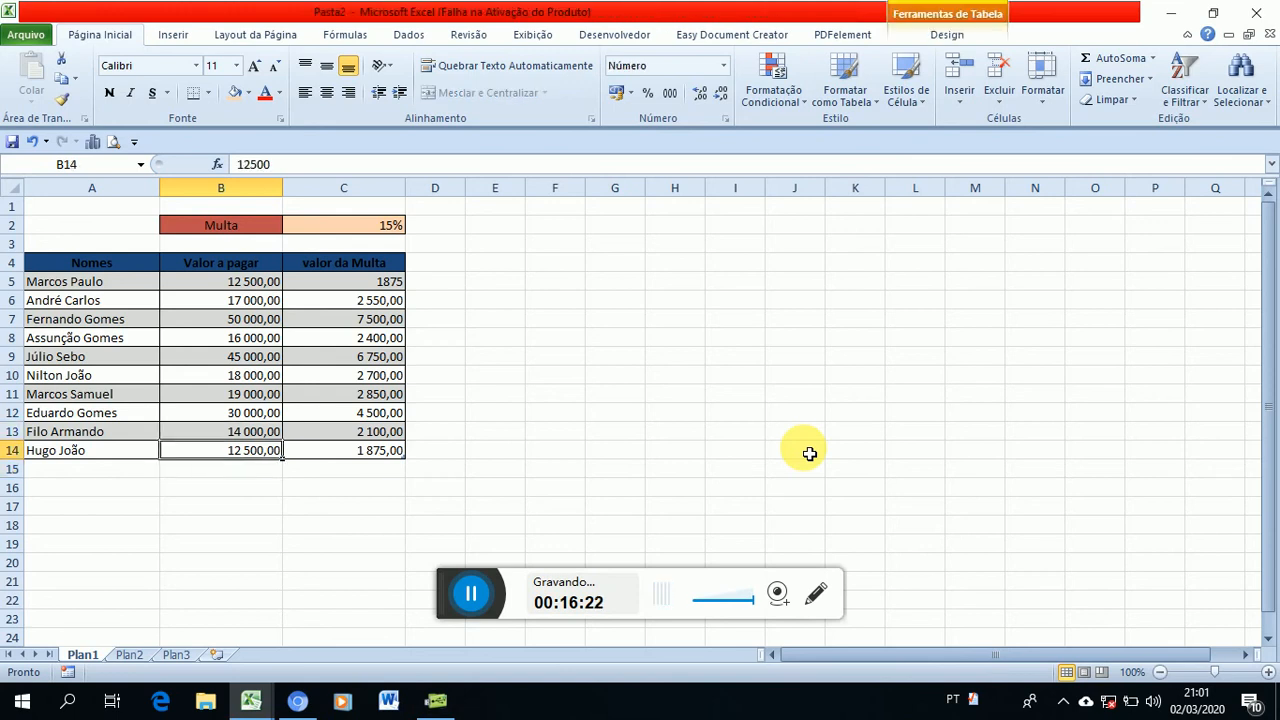
pyautogui.press('Up')
pyautogui.press('Right')
pyautogui.press('Down')
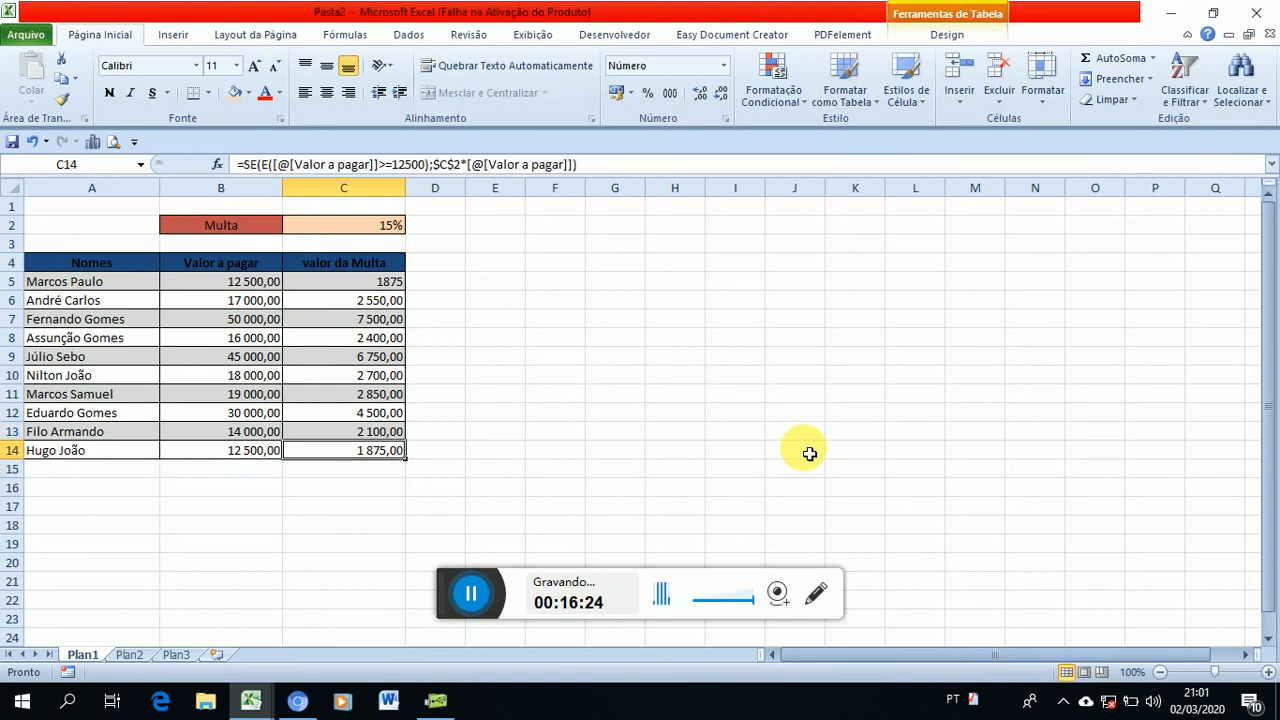
pyautogui.press('Left')
pyautogui.press('Right')
pyautogui.press('Left')
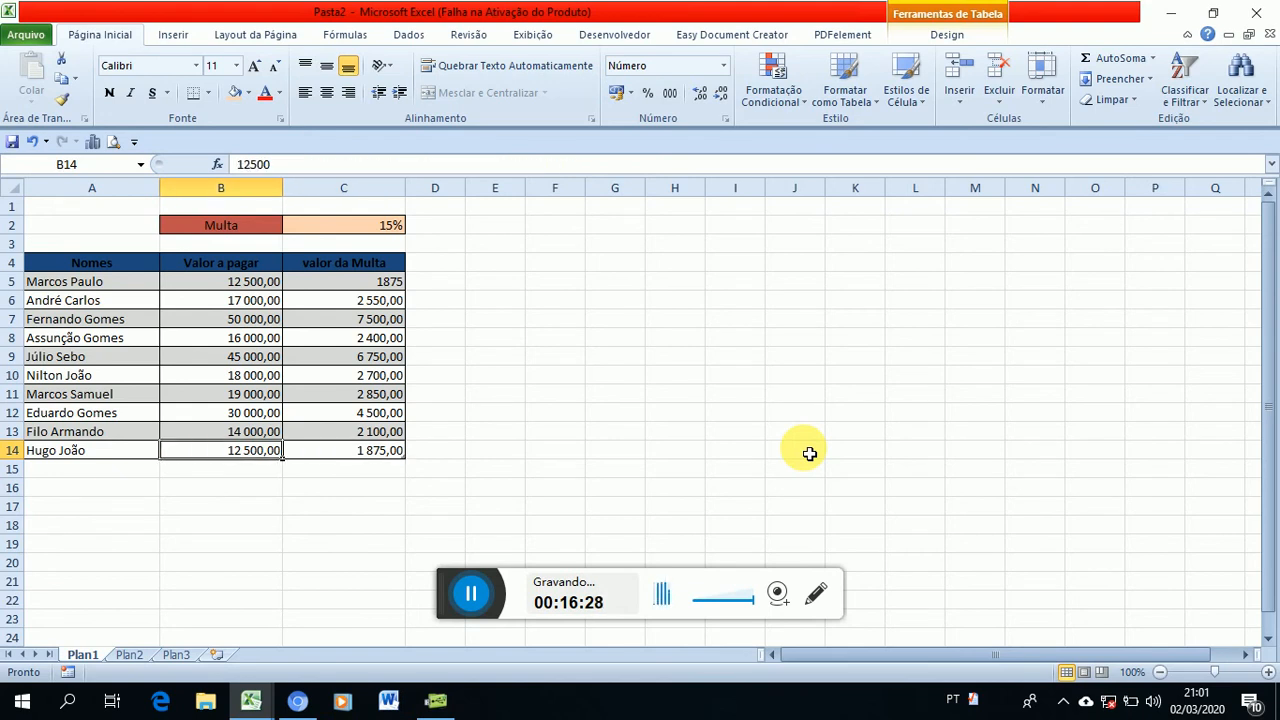
# Review the "Valor a pagar" amounts from the last table row up to row 5, and inspect the formula in C5.
pyautogui.press('Up')
pyautogui.press('Up')
pyautogui.press('Up')
pyautogui.press('Up')
pyautogui.press('Up')
pyautogui.press('Up')
pyautogui.press('Up')
pyautogui.press('Up')
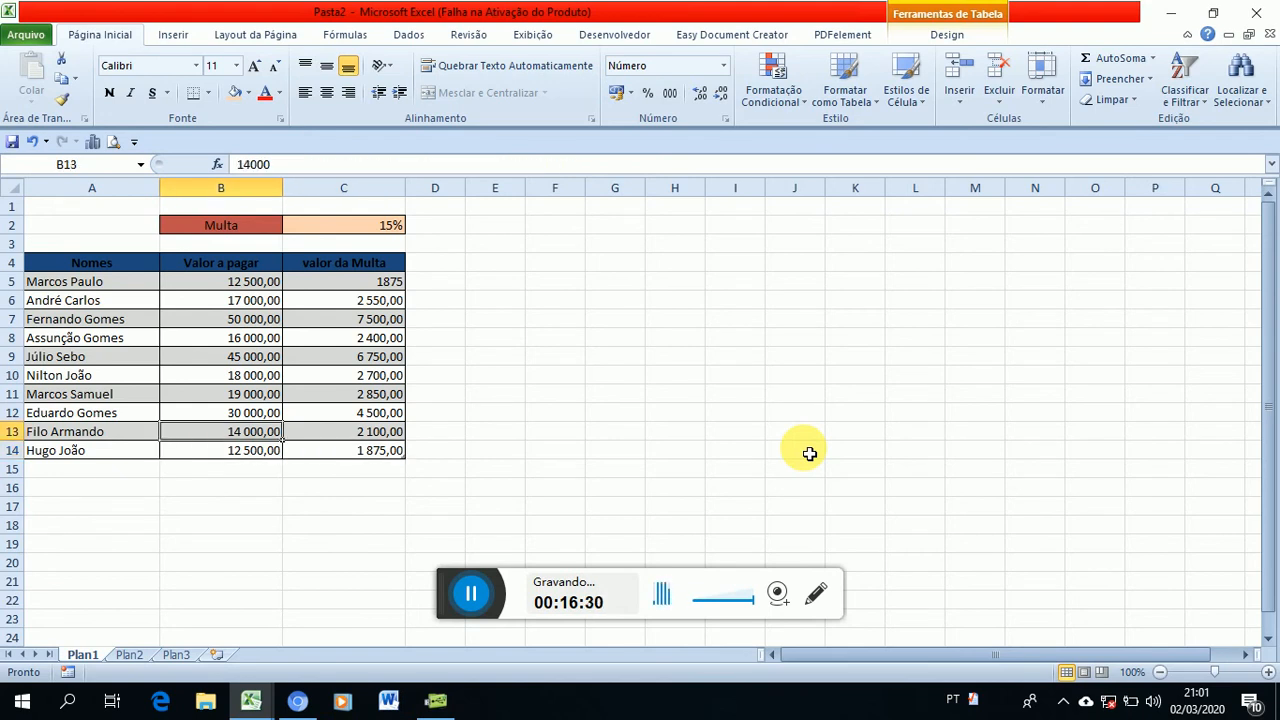
pyautogui.press('Up')
pyautogui.press('Right')
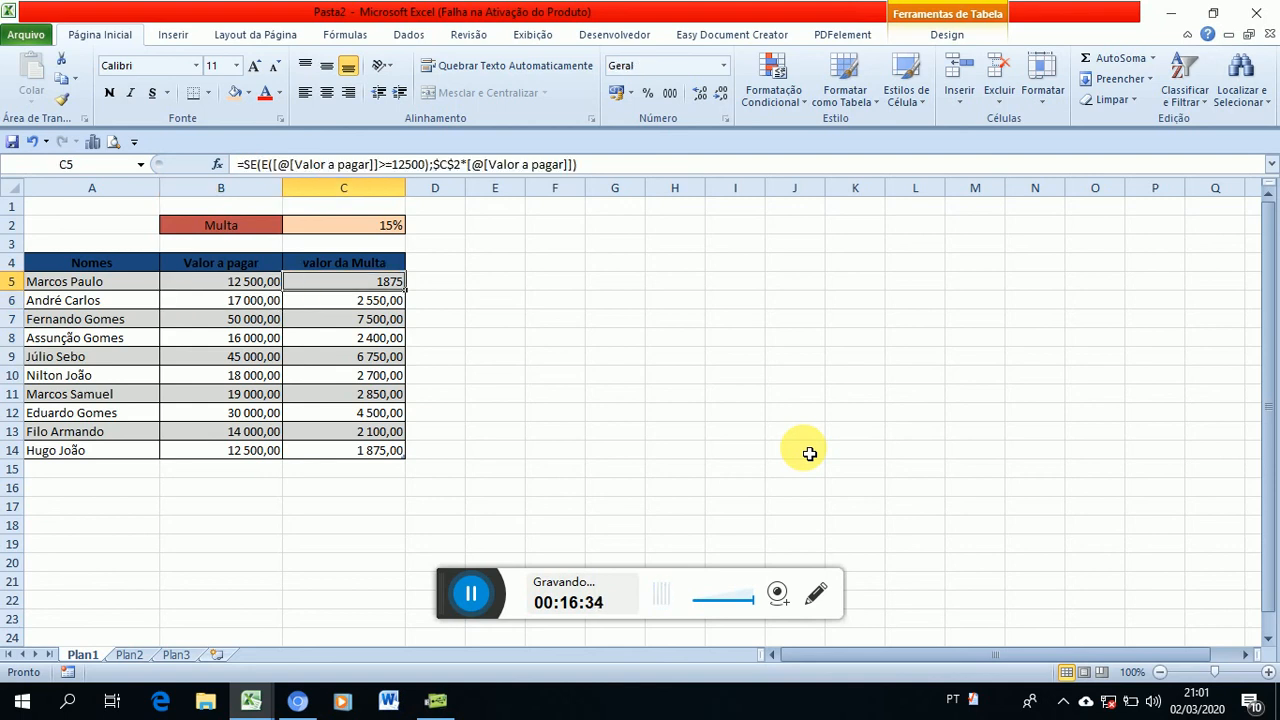
# Examine the "valor da Multa" fines from C5 down to C12 and return to C5.
pyautogui.press('Down')
pyautogui.press('Down')
pyautogui.press('Down')
pyautogui.press('Down')
pyautogui.press('Down')
pyautogui.press('Down')
pyautogui.press('Down')
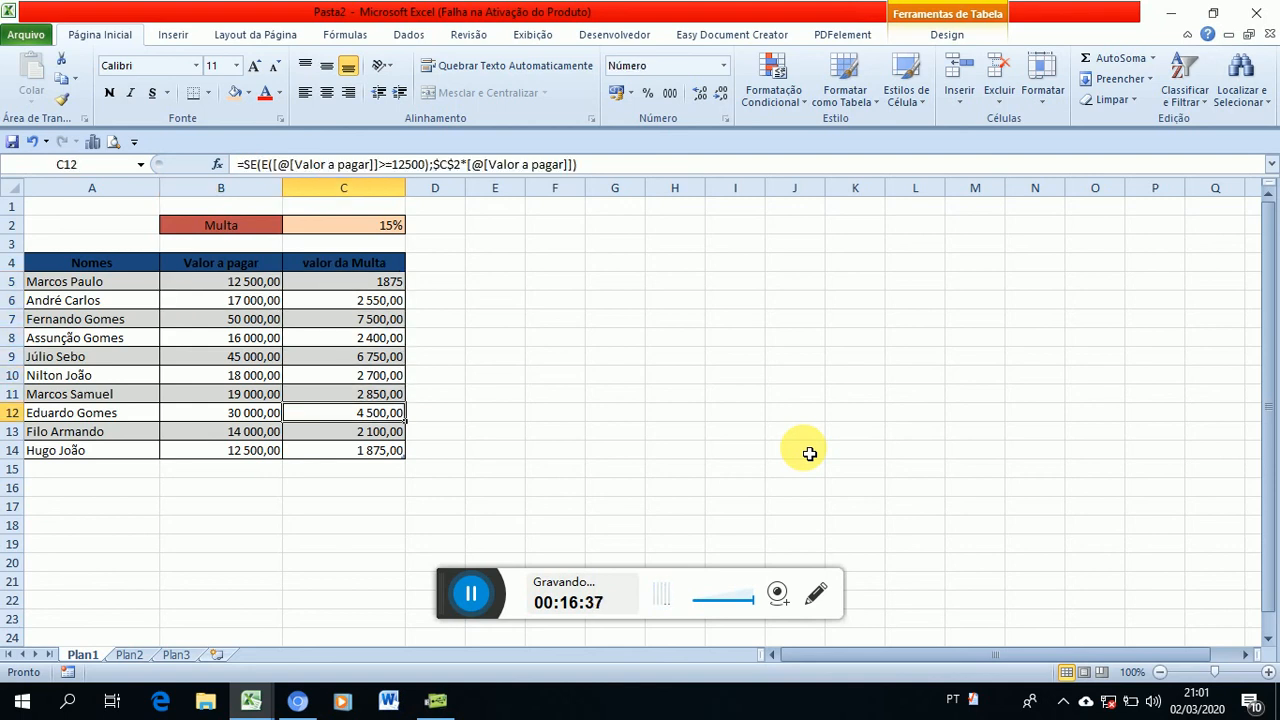
pyautogui.press('Up')
pyautogui.press('Up')
pyautogui.press('Up')
pyautogui.press('Up')
pyautogui.press('Up')
pyautogui.press('Up')
pyautogui.press('Up')
# Check the name, amount and fine in row 5 against the >=12500 condition.
pyautogui.press('Left')
pyautogui.press('Left')
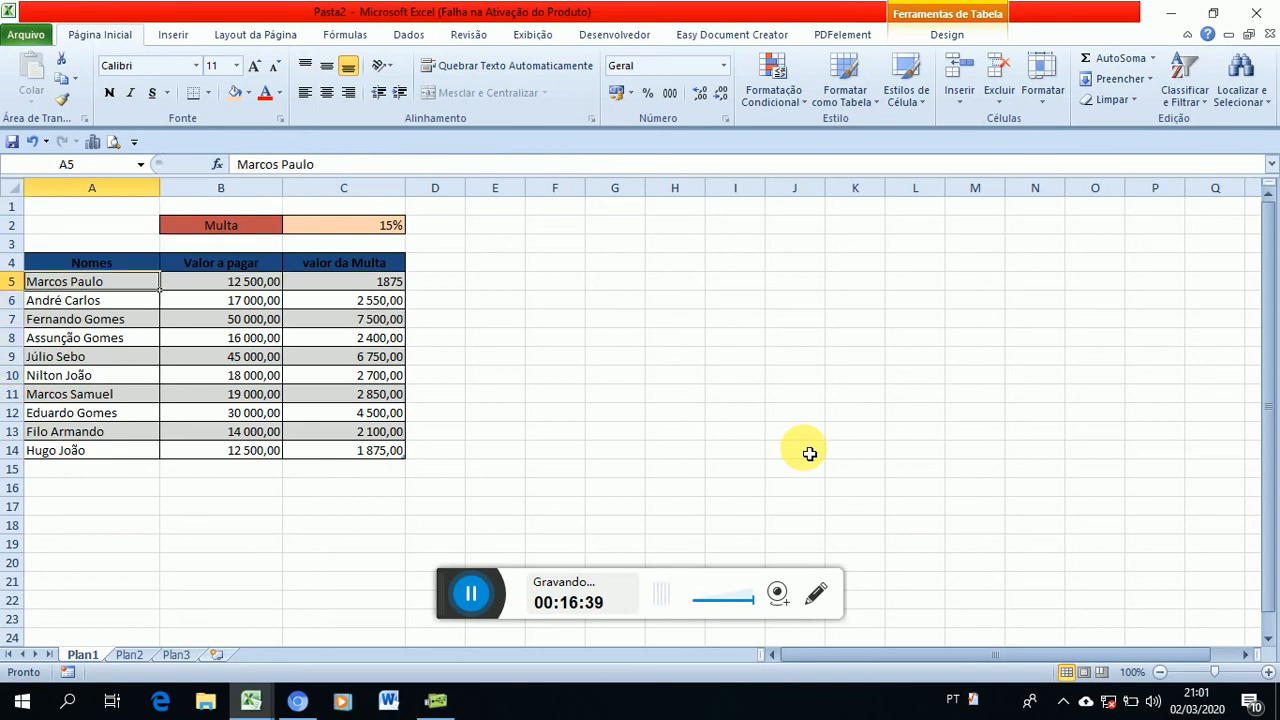
pyautogui.press('Right')
pyautogui.press('Right')
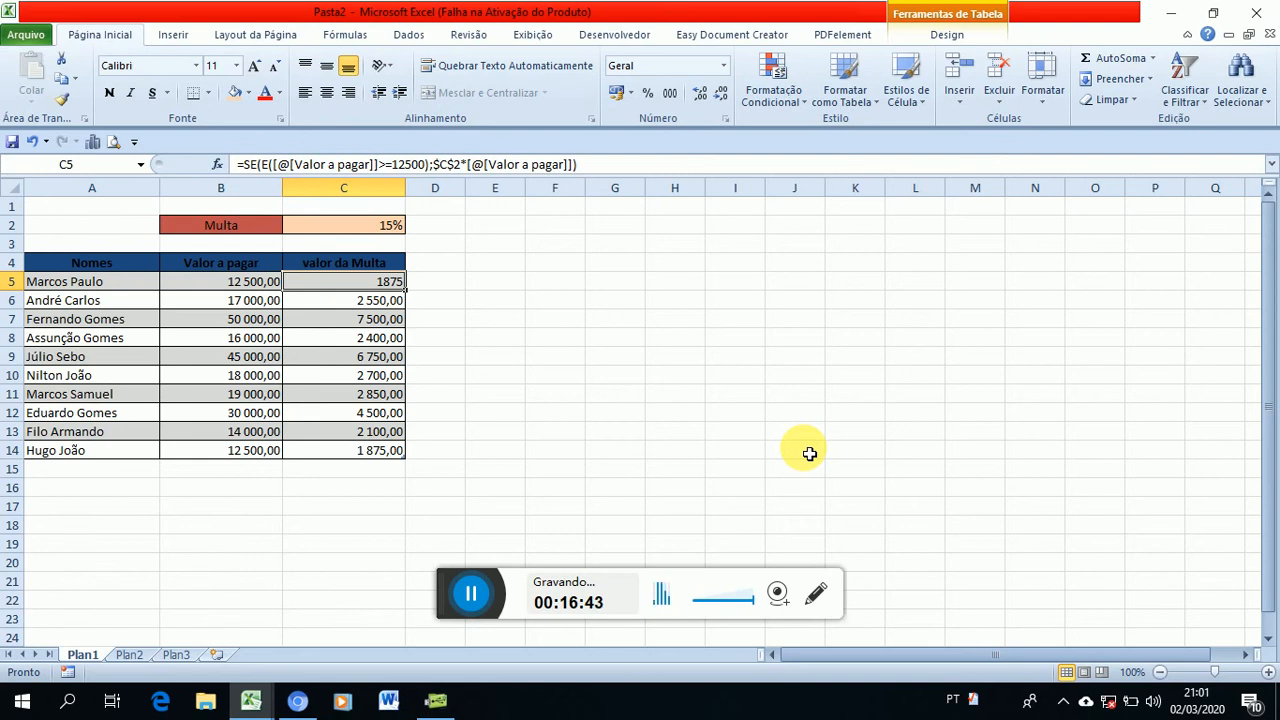
pyautogui.press('Left')
pyautogui.press('Left')
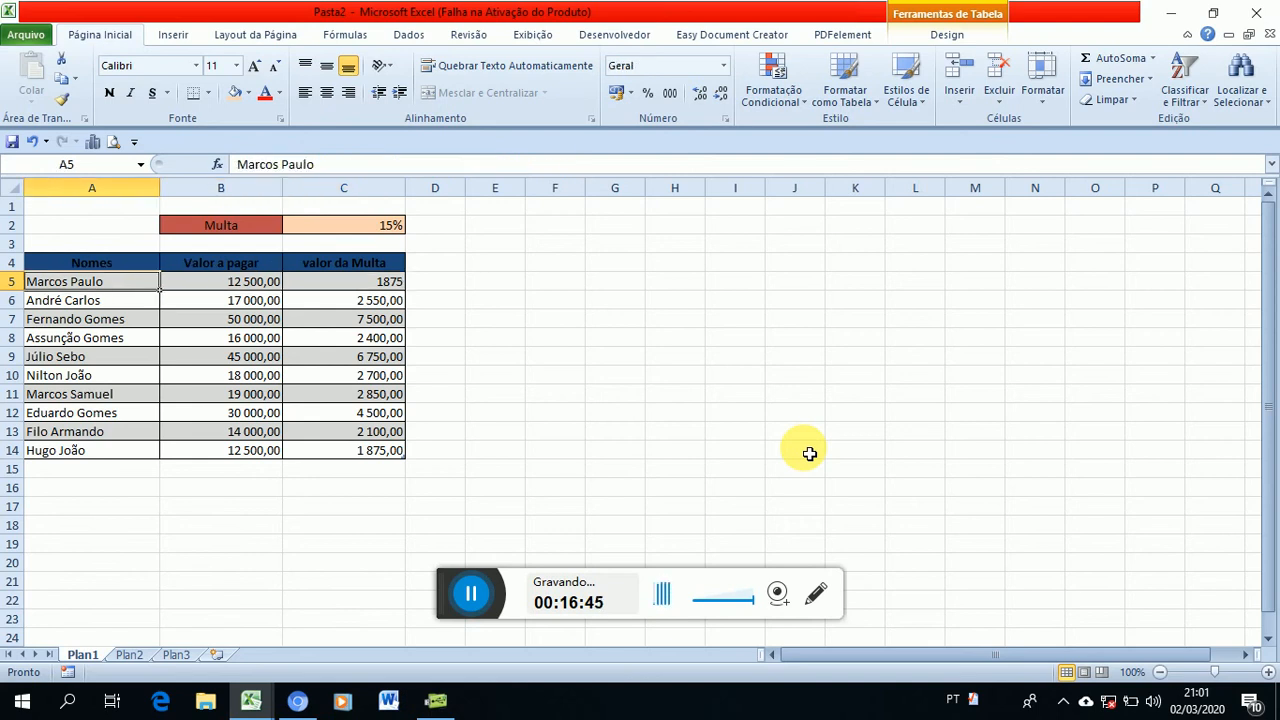
pyautogui.press('Right')
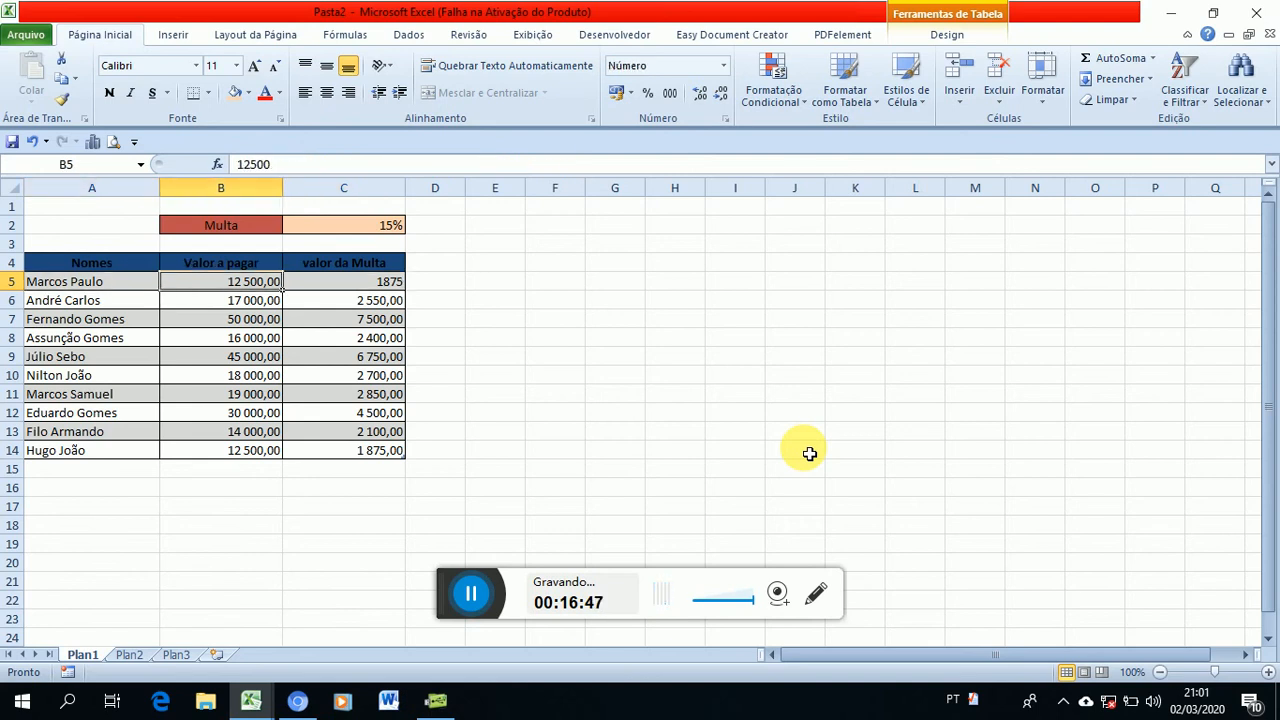
pyautogui.press('Left')
pyautogui.press('Right')
pyautogui.press('Down')
pyautogui.press('Up')
pyautogui.press('Down')
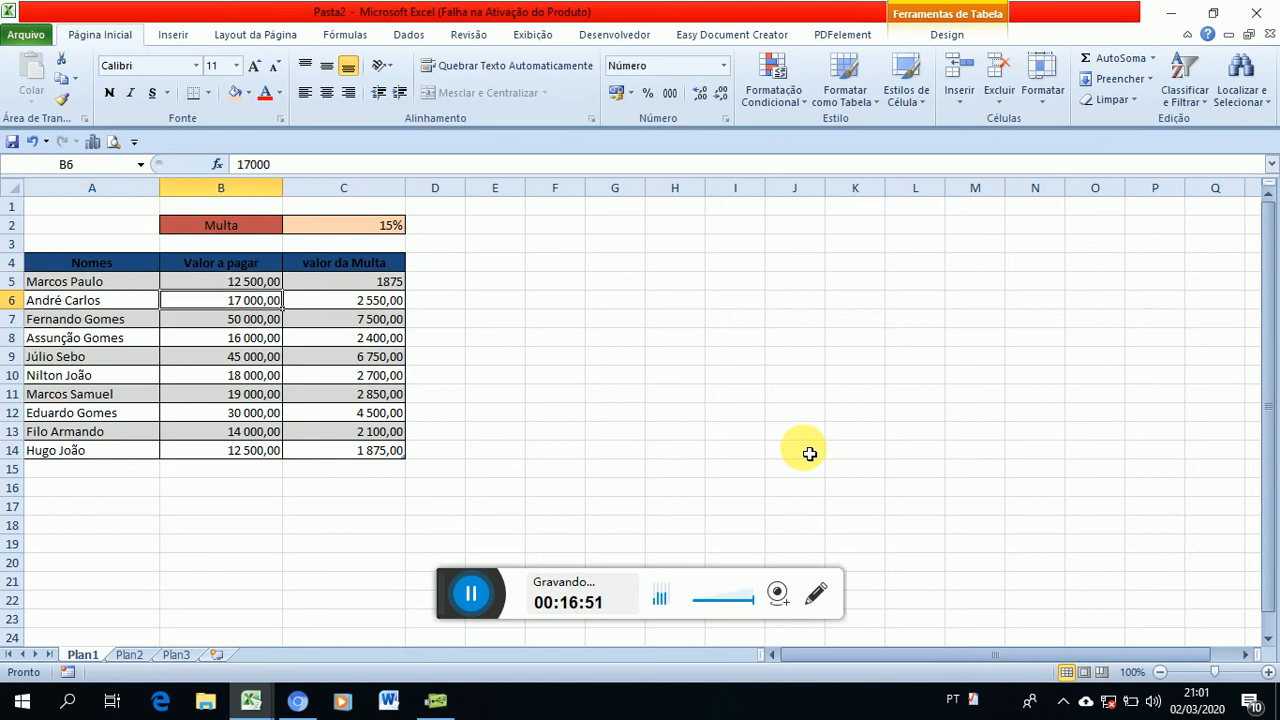
pyautogui.press('Up')
pyautogui.press('Right')
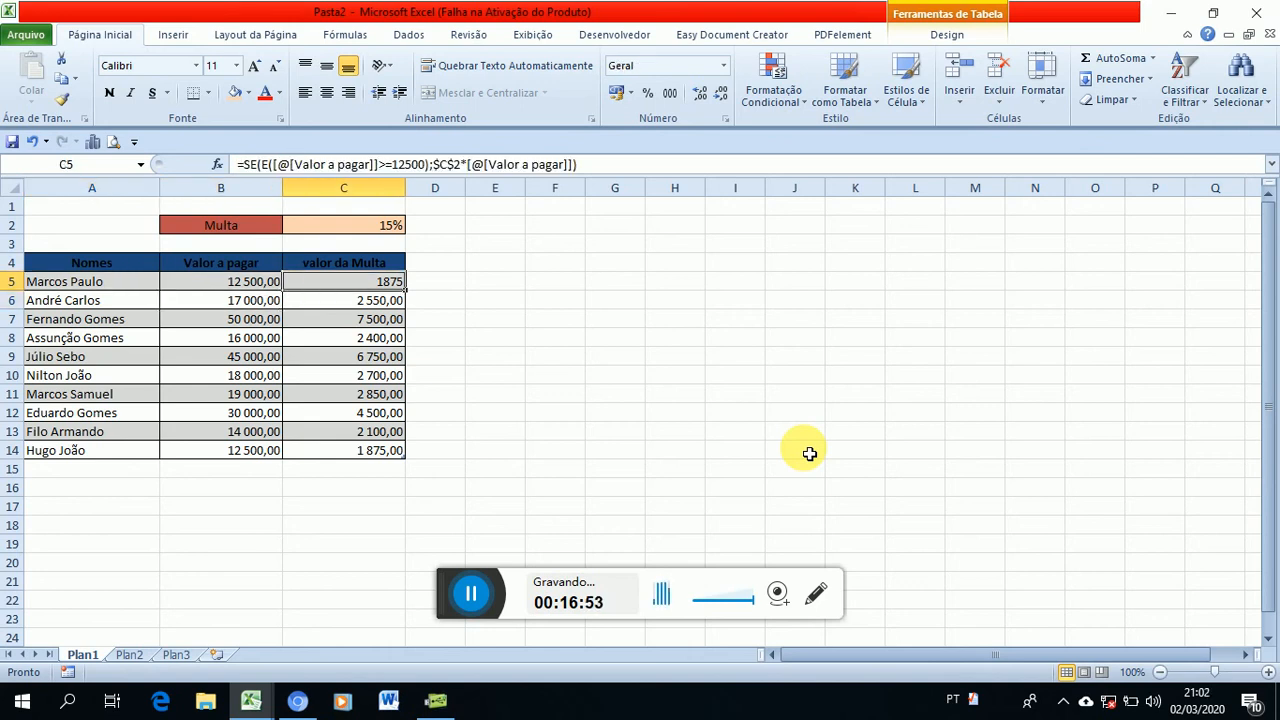
# Compare the amounts payable with the calculated fines in rows 6 and 7.
pyautogui.press('Down')
pyautogui.press('Down')
pyautogui.press('Left')
pyautogui.press('Left')
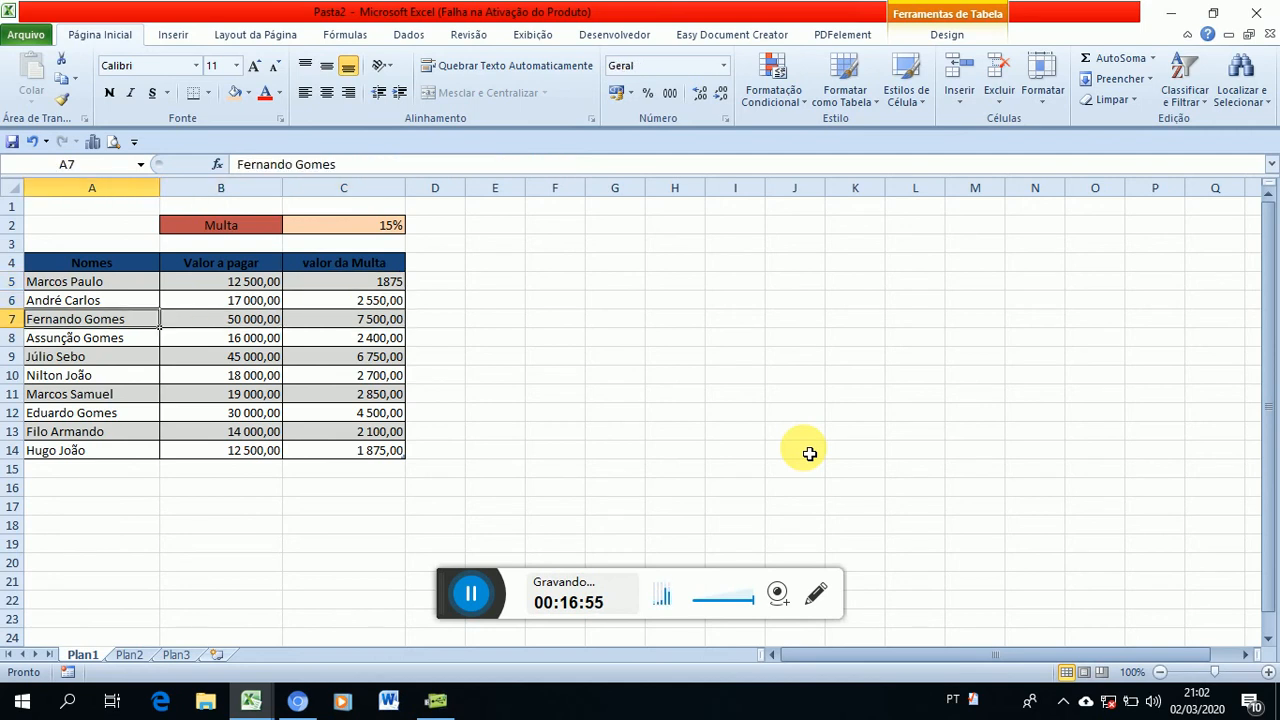
pyautogui.press('Up')
pyautogui.press('Right')
pyautogui.press('Right')
pyautogui.press('Right')
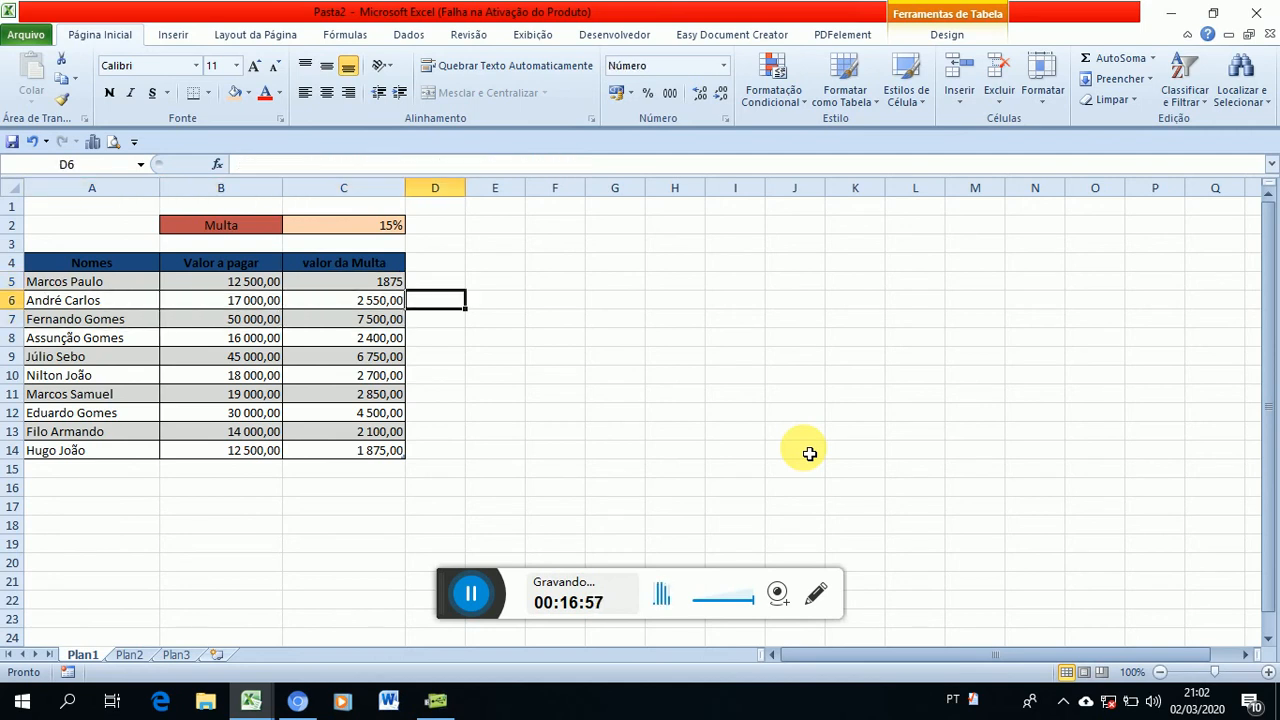
pyautogui.press('Left')
pyautogui.press('Left')
pyautogui.press('Down')
pyautogui.press('Right')
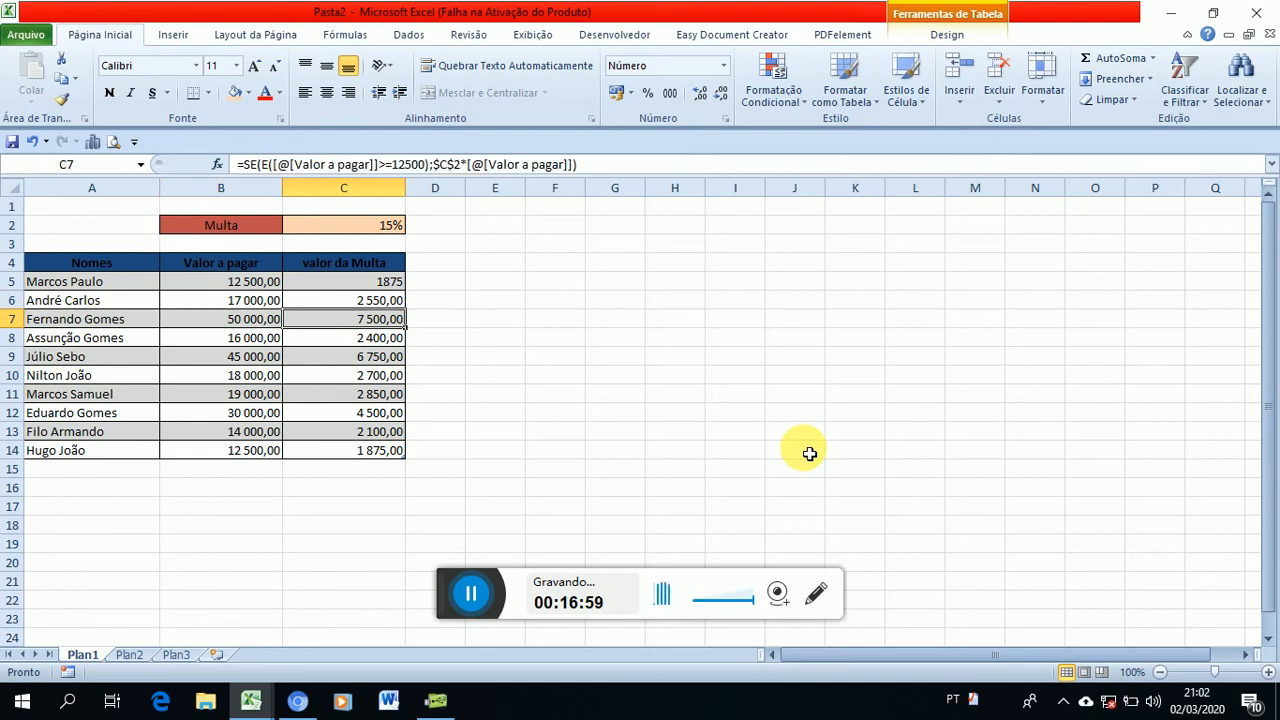
# Compare each "Valor a pagar" amount with its fine in rows 8 to 10.
pyautogui.press('Down')
pyautogui.press('Left')
pyautogui.press('Right')
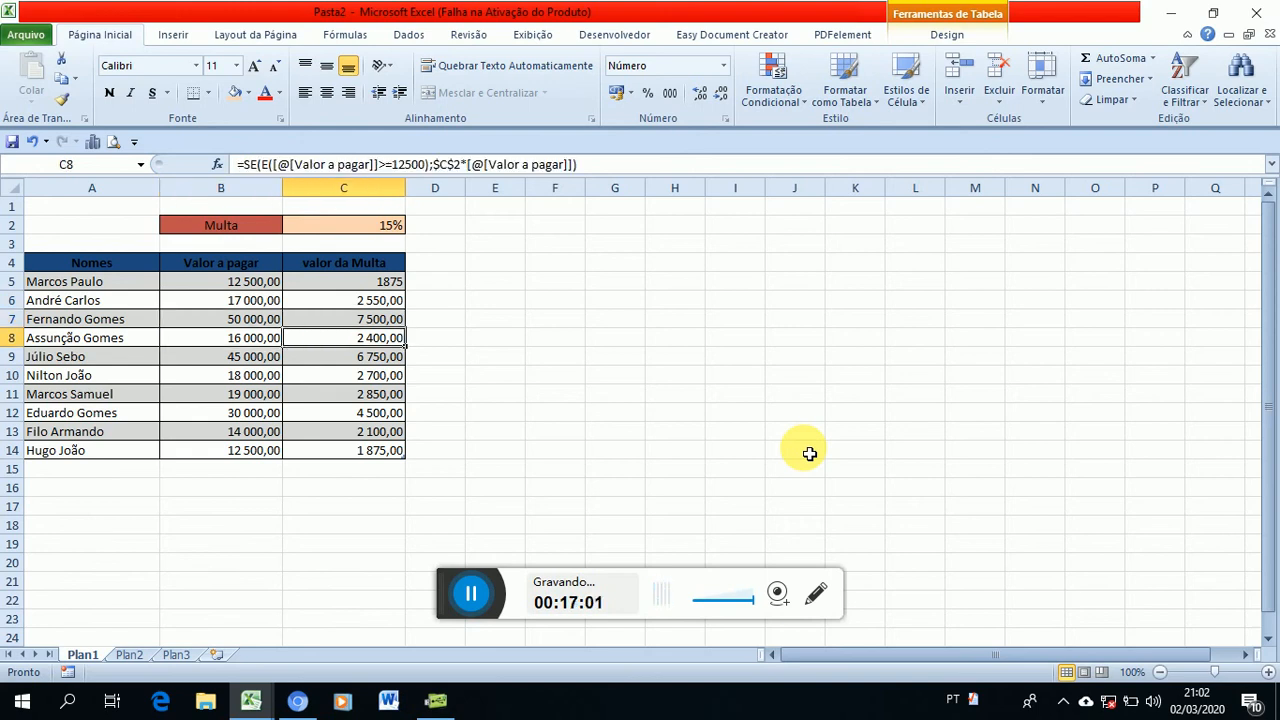
pyautogui.press('Left')
pyautogui.press('Down')
pyautogui.press('Right')
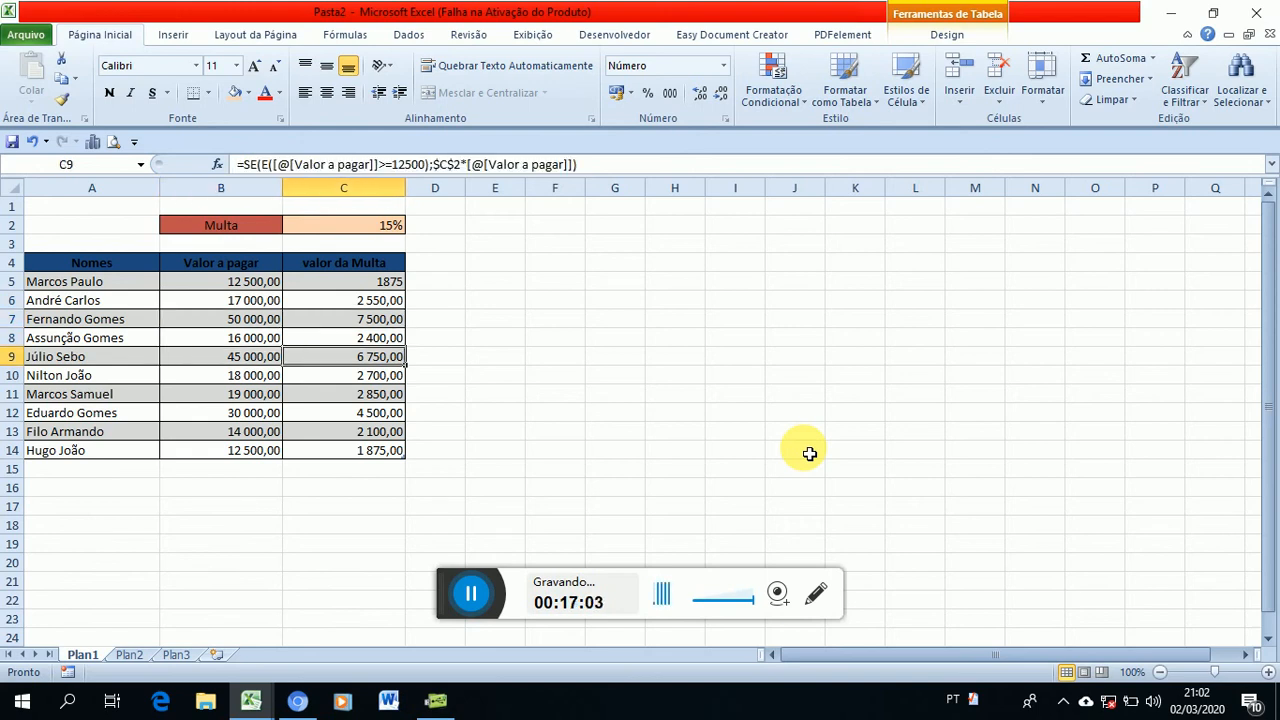
pyautogui.press('Down')
pyautogui.press('Left')
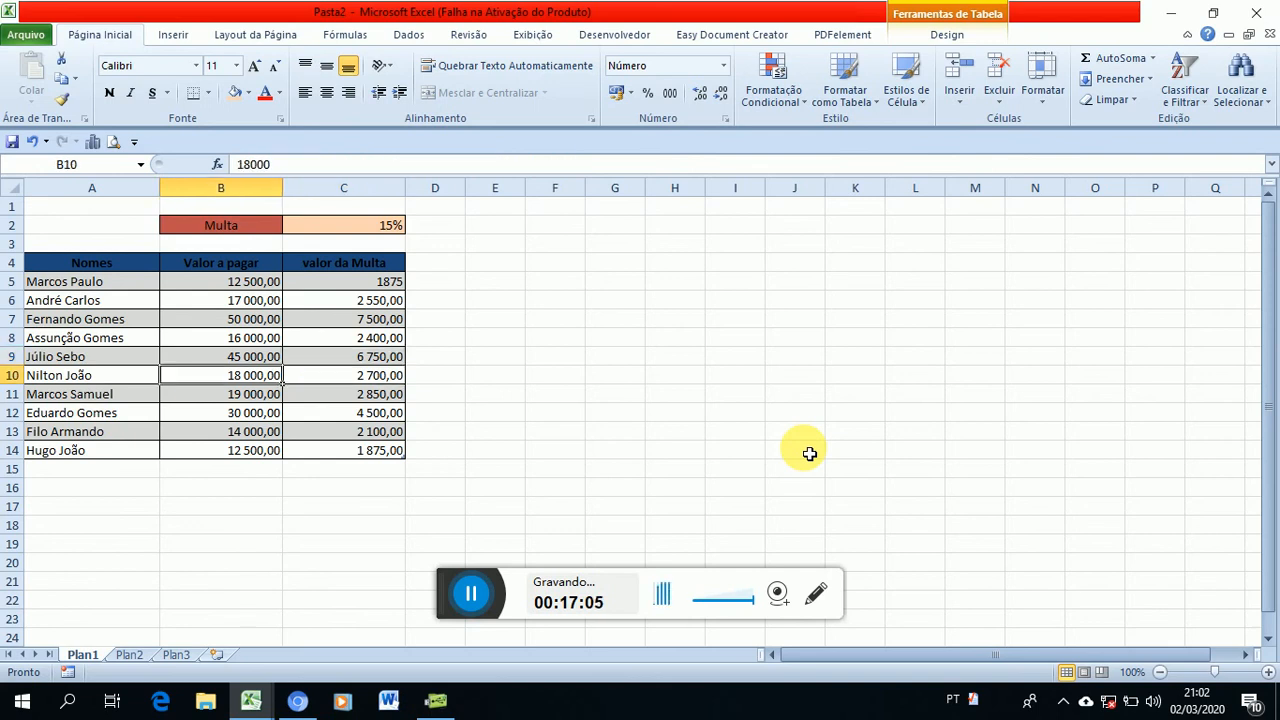
pyautogui.press('Right')
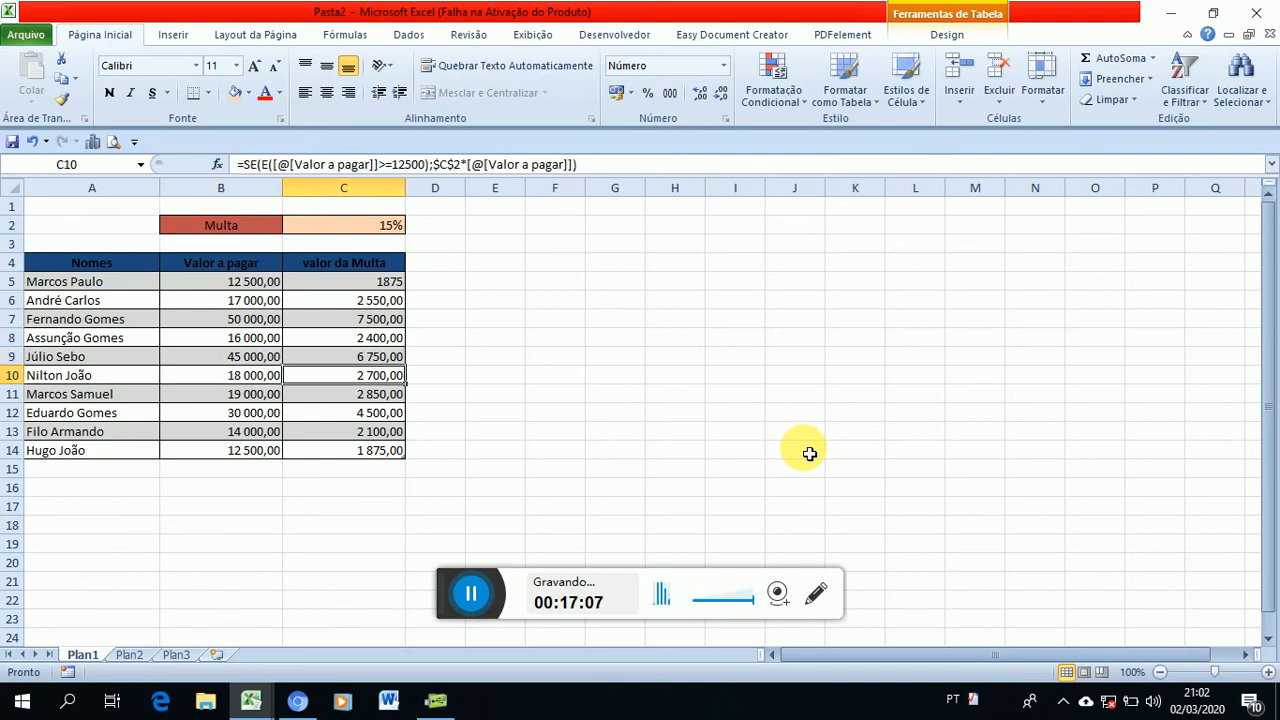
# Check the amounts and fines in rows 11 to 13, and move on to the name in A14.
pyautogui.press('Down')
pyautogui.press('Left')
pyautogui.press('Right')
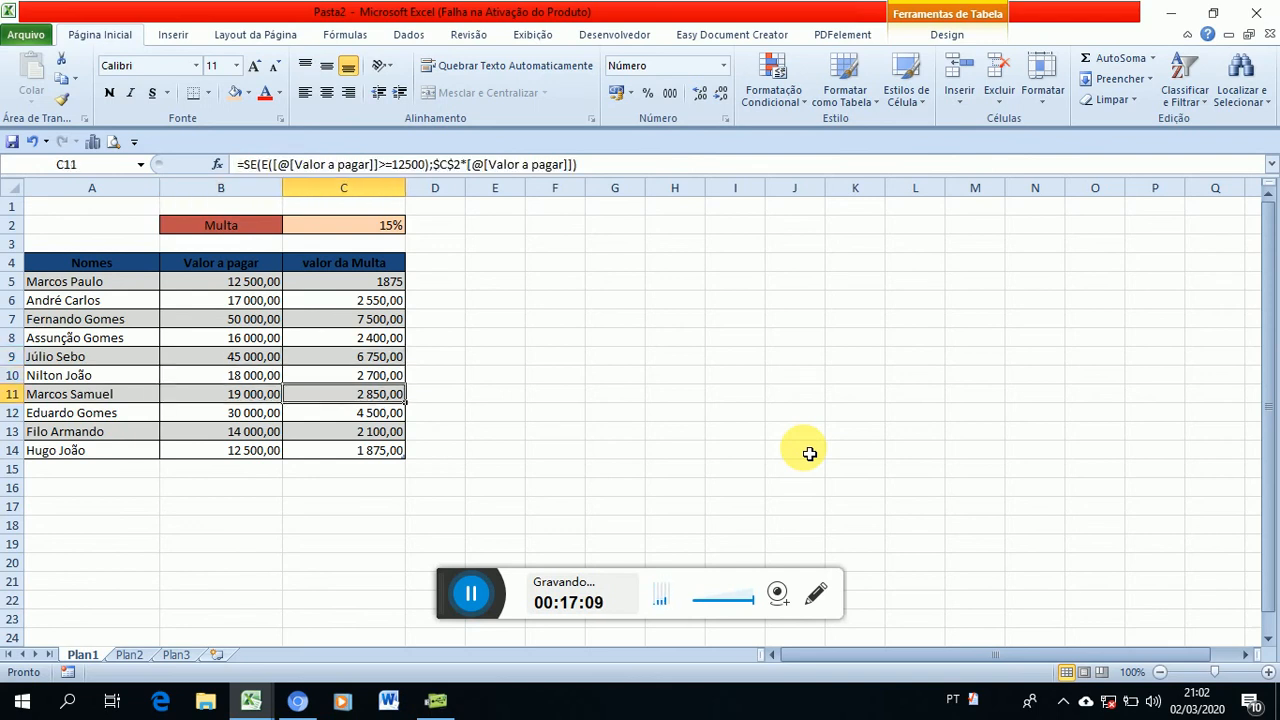
pyautogui.press('Left')
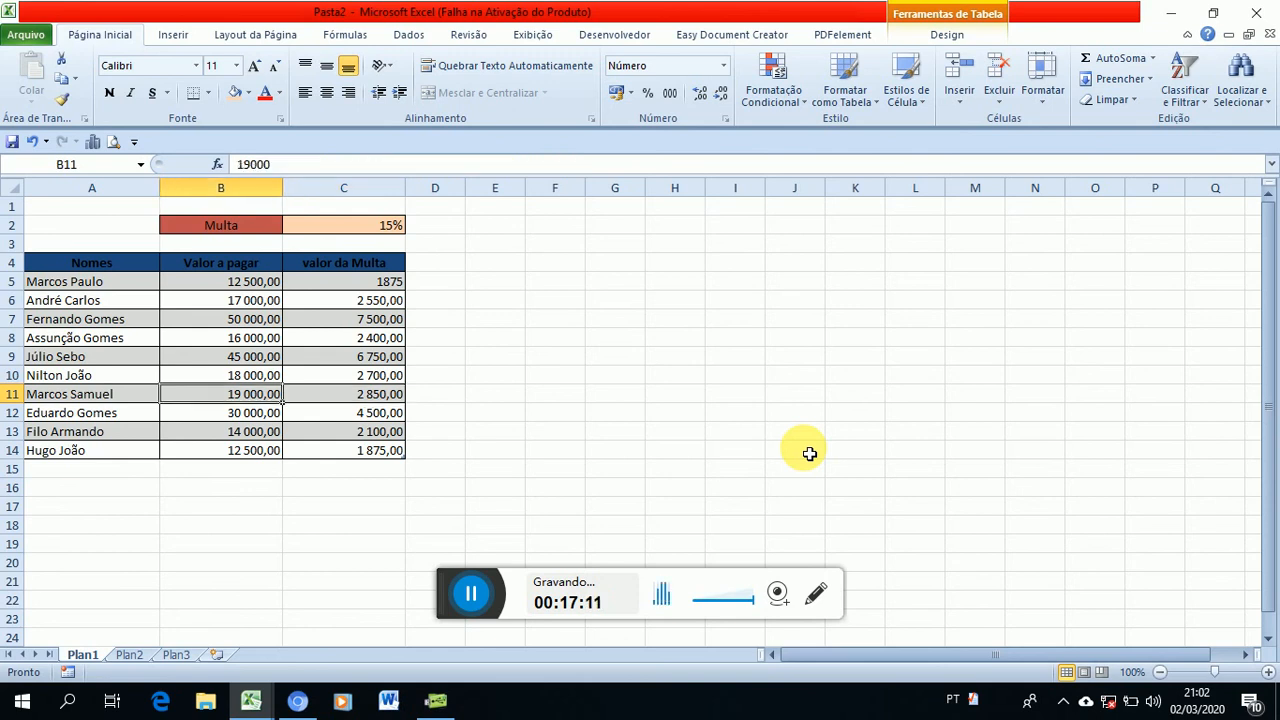
pyautogui.press('Down')
pyautogui.press('Right')
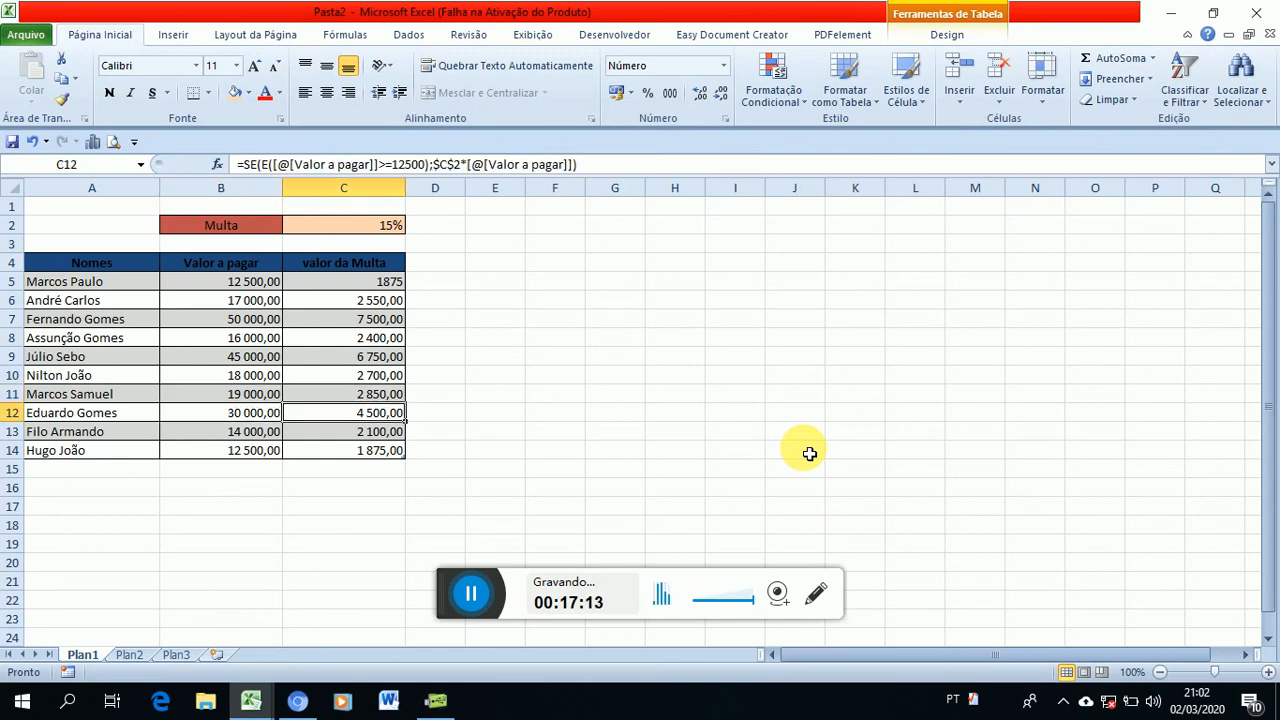
pyautogui.press('Down')
pyautogui.press('Left')
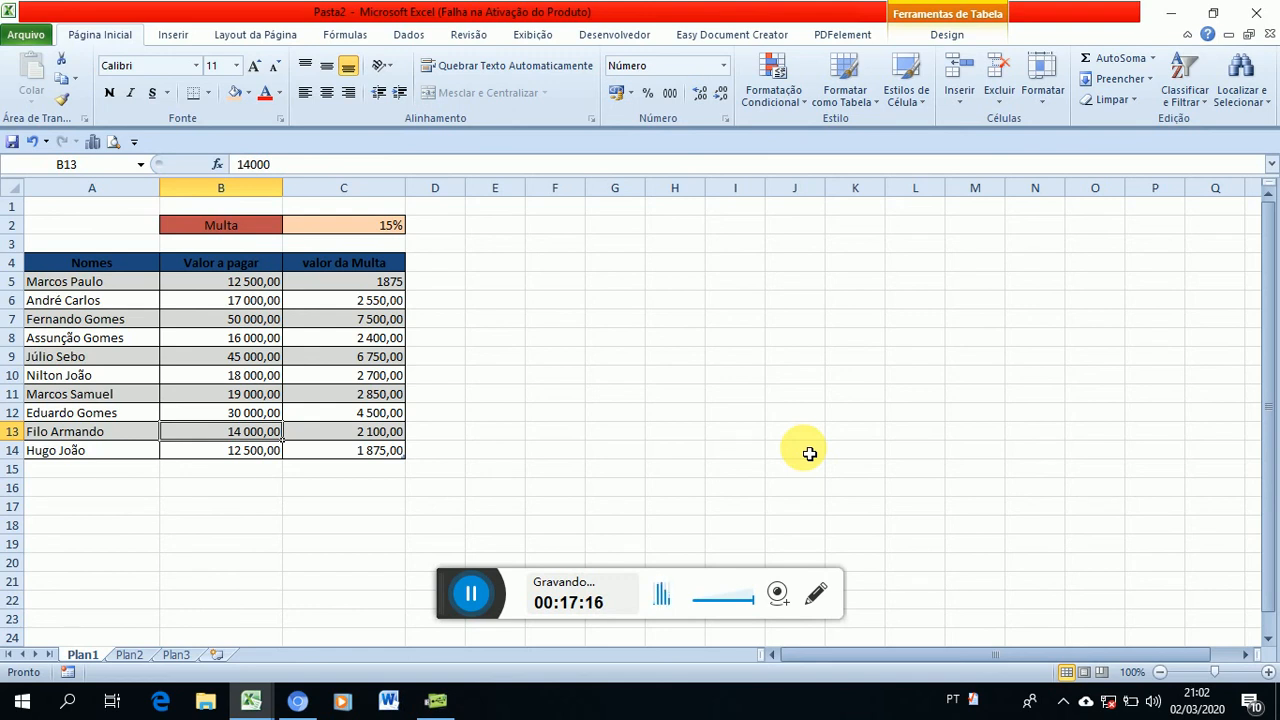
pyautogui.press('Left')
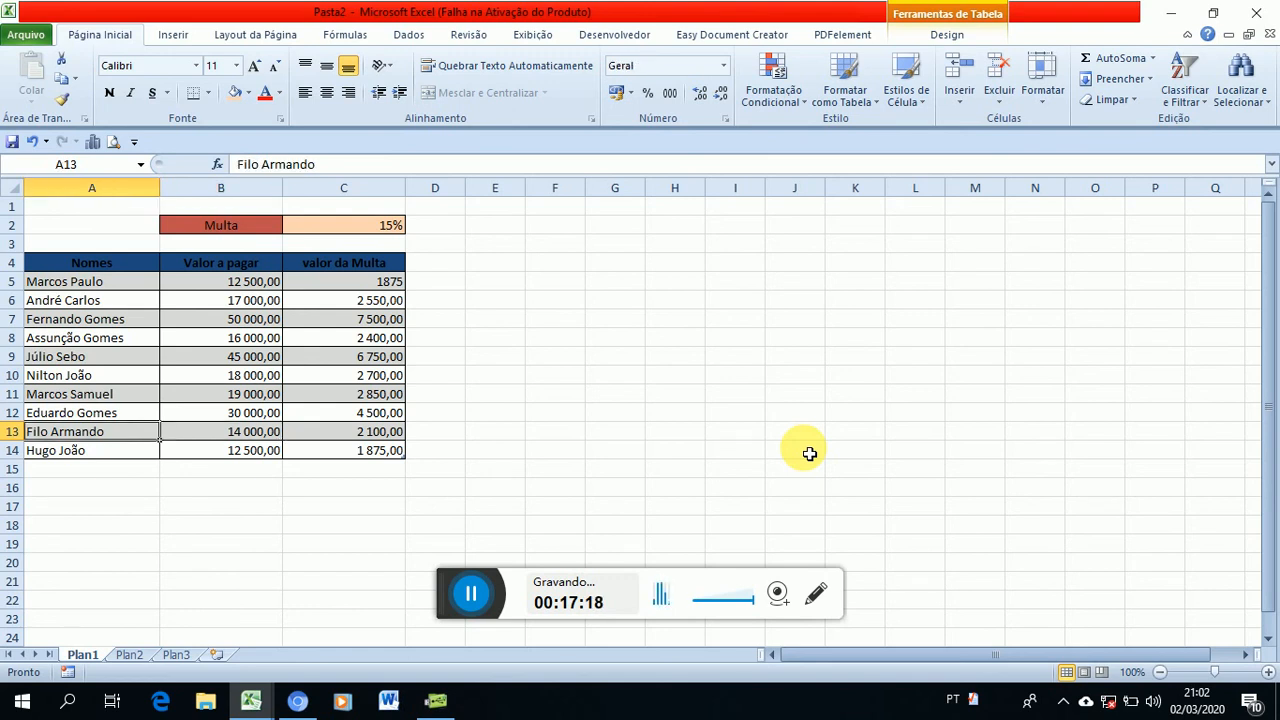
pyautogui.press('Down')
pyautogui.press('Up')
pyautogui.press('Down')
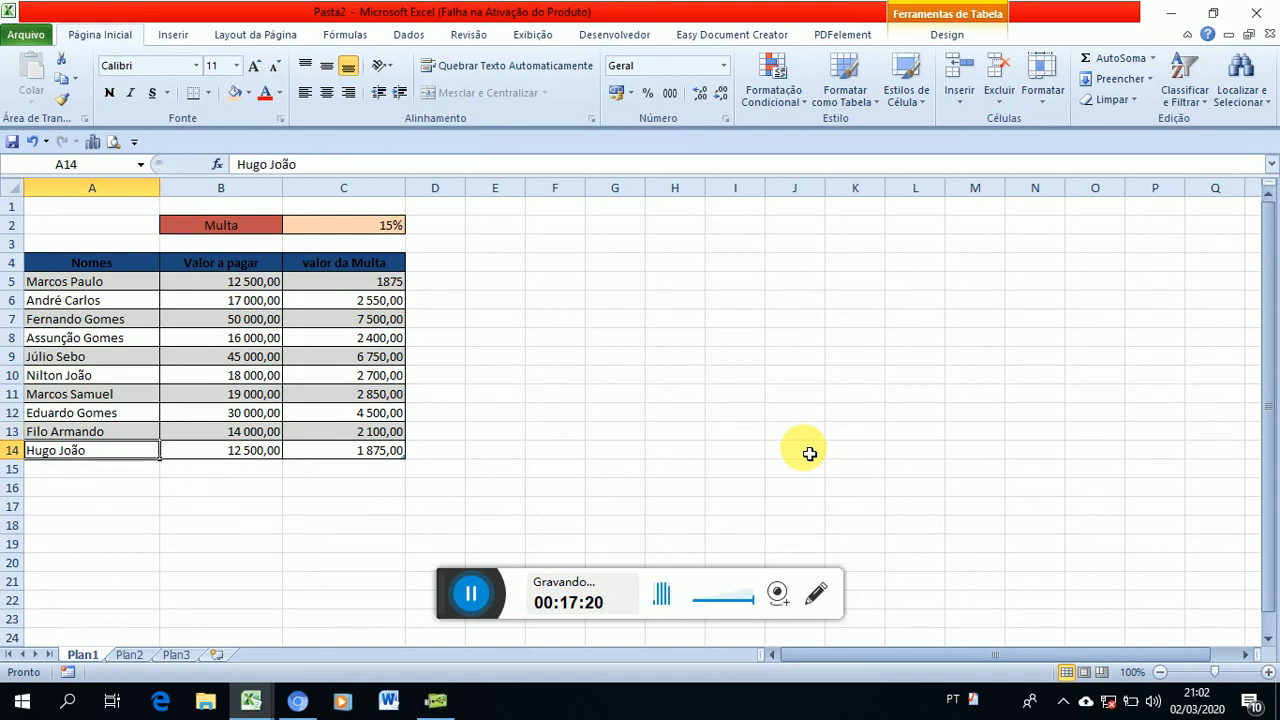
# Change the amount payable in B14 to 12000 to test the fine condition below the limit.
pyautogui.press('Right')
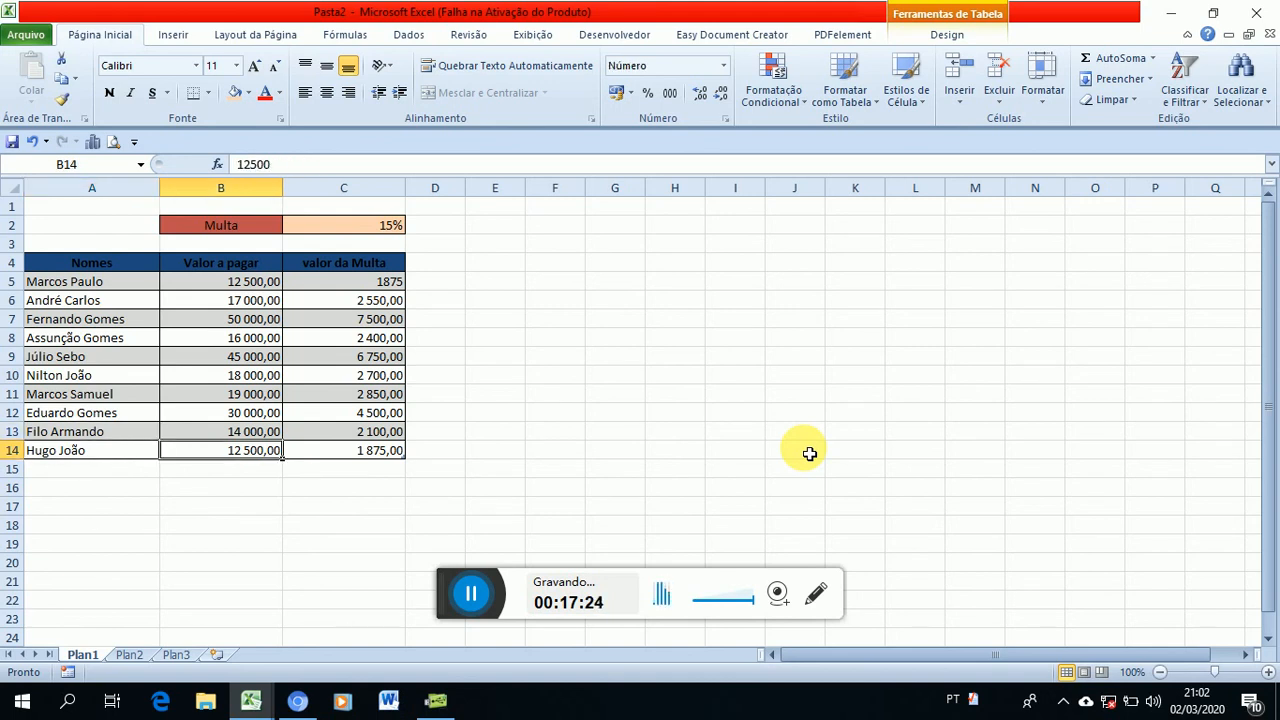
pyautogui.write('12000')
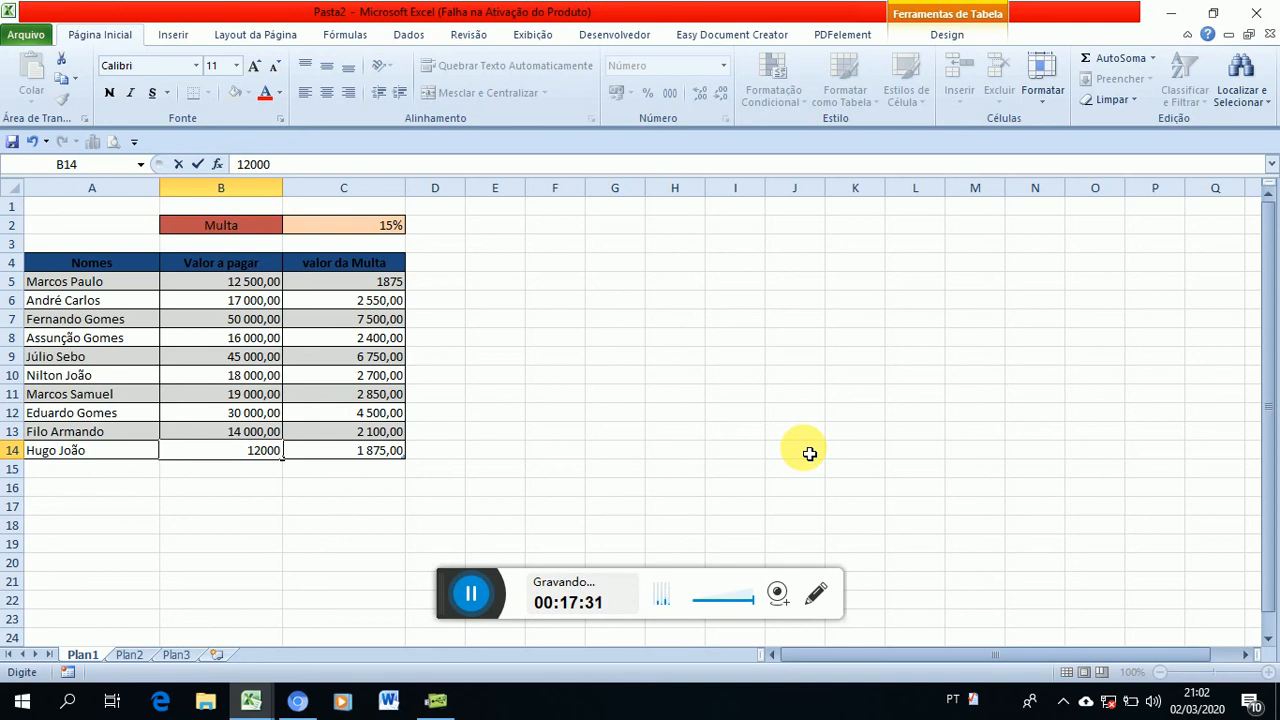
pyautogui.press('Return')
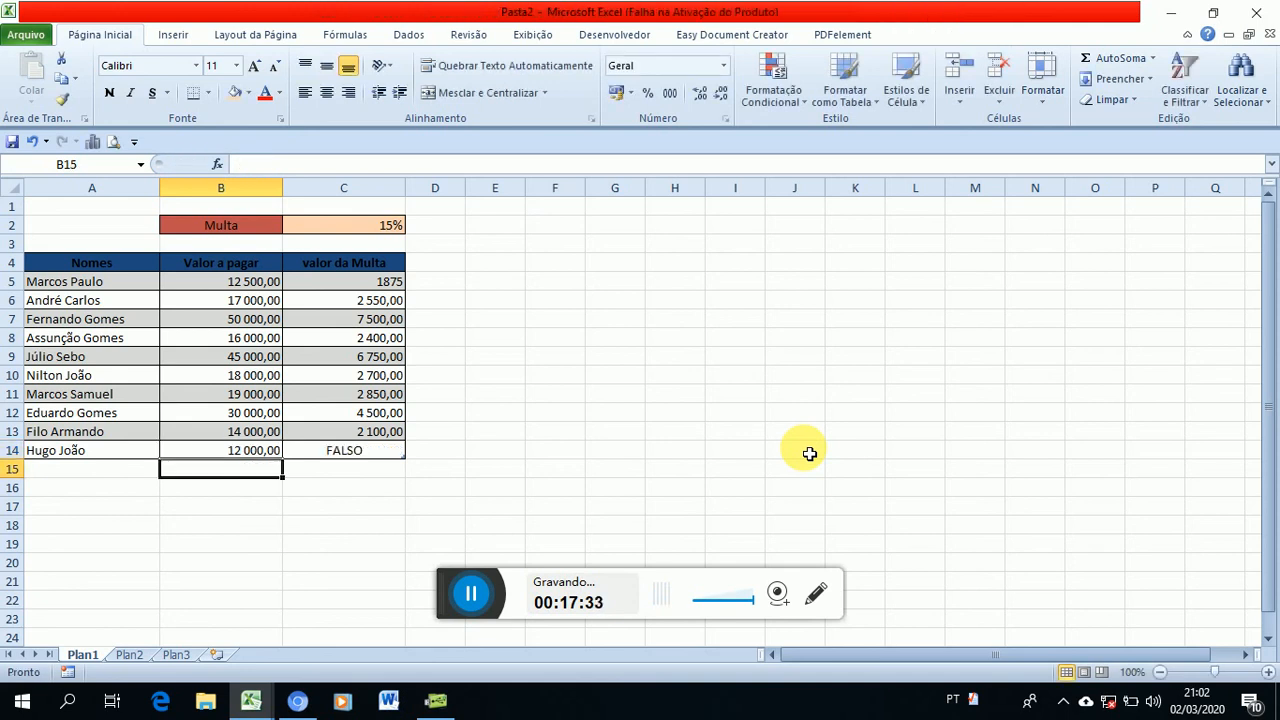
# Review the fine formula in C5 back to its >=12500 condition, leaving the formula as it is.
pyautogui.press('Up')
pyautogui.press('Up')
pyautogui.press('Up')
pyautogui.press('Up')
pyautogui.press('Up')
pyautogui.press('Up')
pyautogui.press('Up')
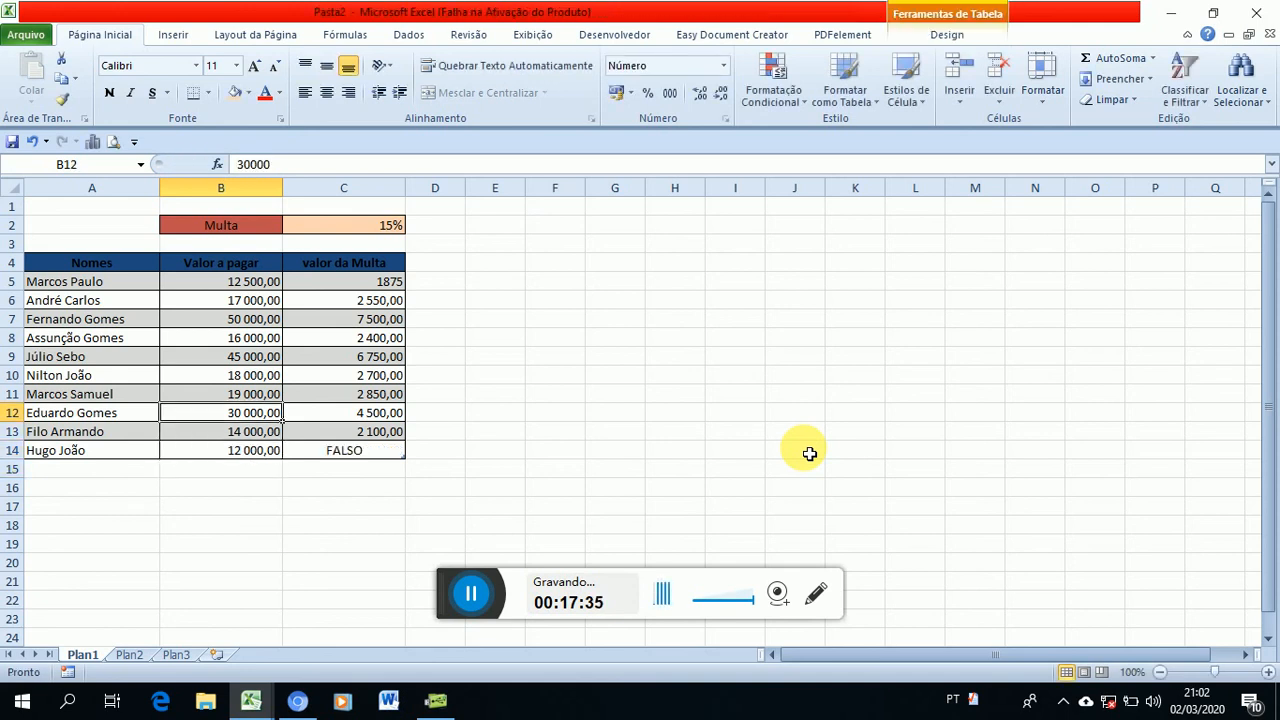
pyautogui.press('Up')
pyautogui.press('Up')
pyautogui.press('Up')
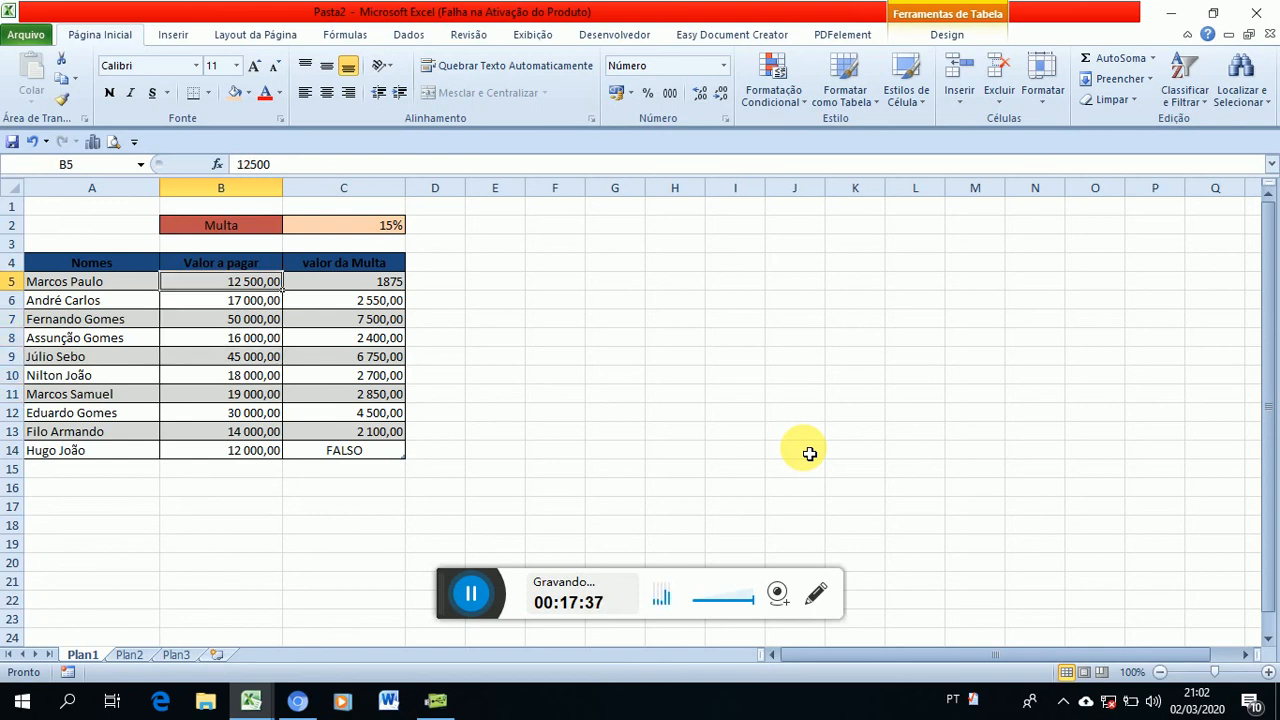
pyautogui.press('Right')
pyautogui.press('F2')
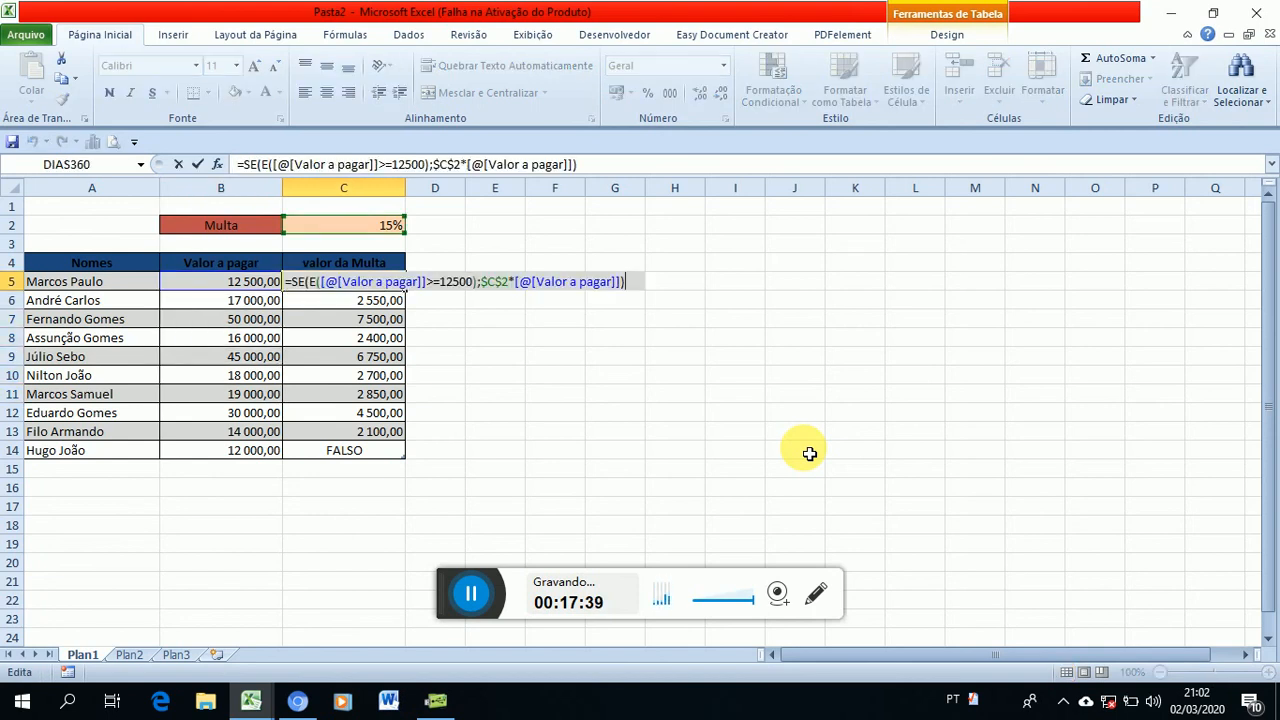
pyautogui.press('Left')
pyautogui.press('Left')
pyautogui.press('Left')
pyautogui.press('Left')
pyautogui.press('Left')
pyautogui.press('Left')
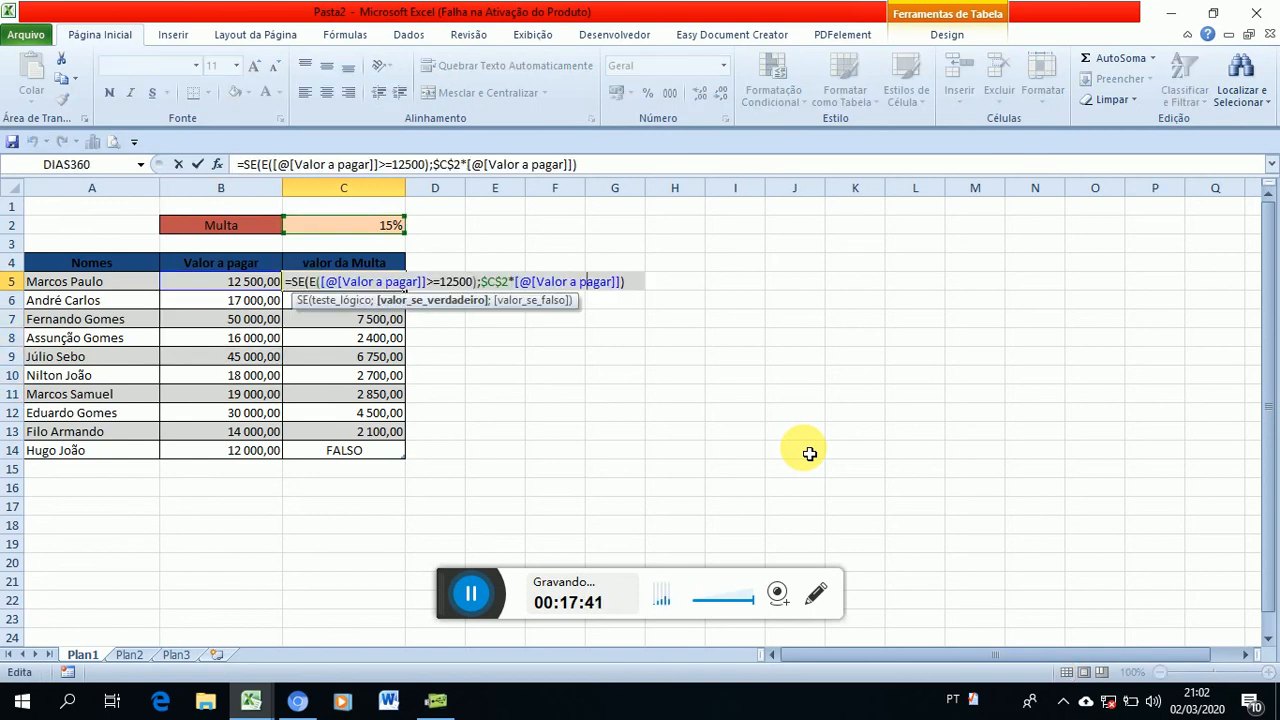
pyautogui.press('Left')
pyautogui.press('Left')
pyautogui.press('Left')
pyautogui.press('Left')
pyautogui.press('Left')
pyautogui.press('Left')
pyautogui.press('Left')
pyautogui.press('Left')
pyautogui.press('Left')
pyautogui.press('Left')
pyautogui.press('Left')
pyautogui.press('Left')
pyautogui.press('Left')
pyautogui.press('Left')
pyautogui.press('Left')
pyautogui.press('Left')
pyautogui.press('Left')
pyautogui.press('Left')
pyautogui.press('Left')
pyautogui.press('Left')
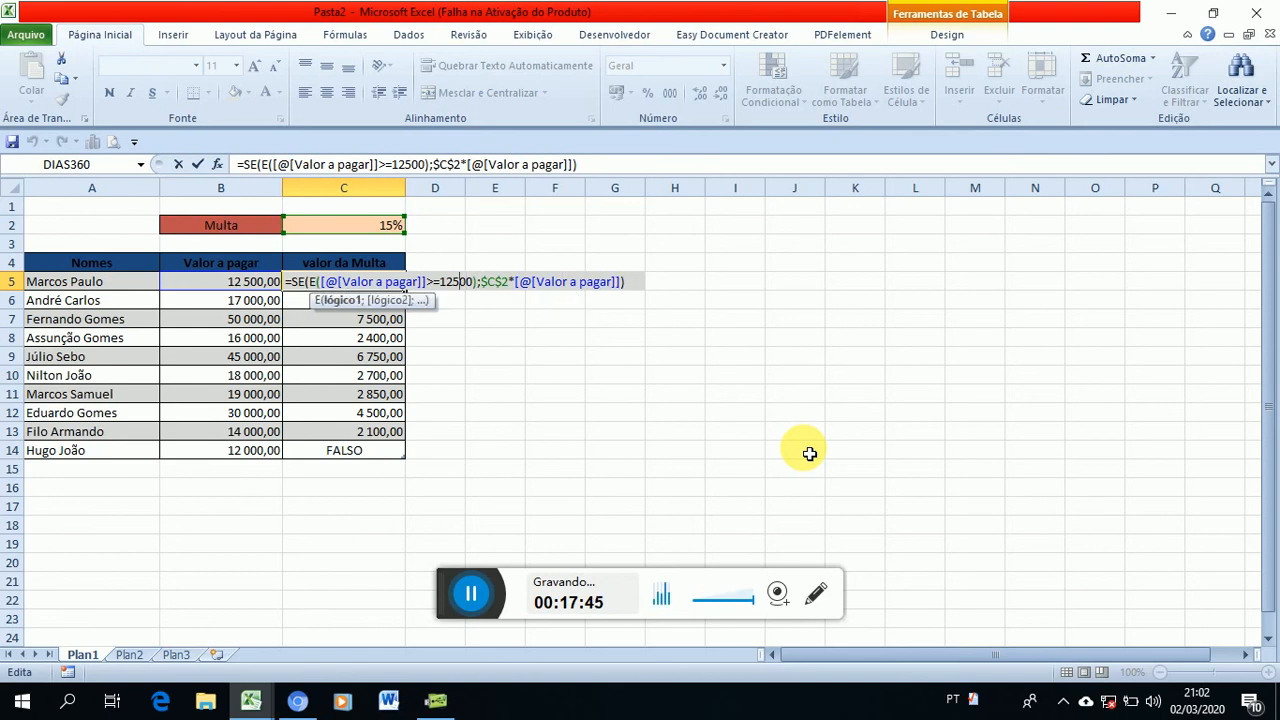
pyautogui.press('Return')
# Begin re-entering the amount payable in B14, starting with 12.
pyautogui.press('Down')
pyautogui.press('Down')
pyautogui.press('Down')
pyautogui.press('Down')
pyautogui.press('Down')
pyautogui.press('Down')
pyautogui.press('Down')
pyautogui.press('Down')
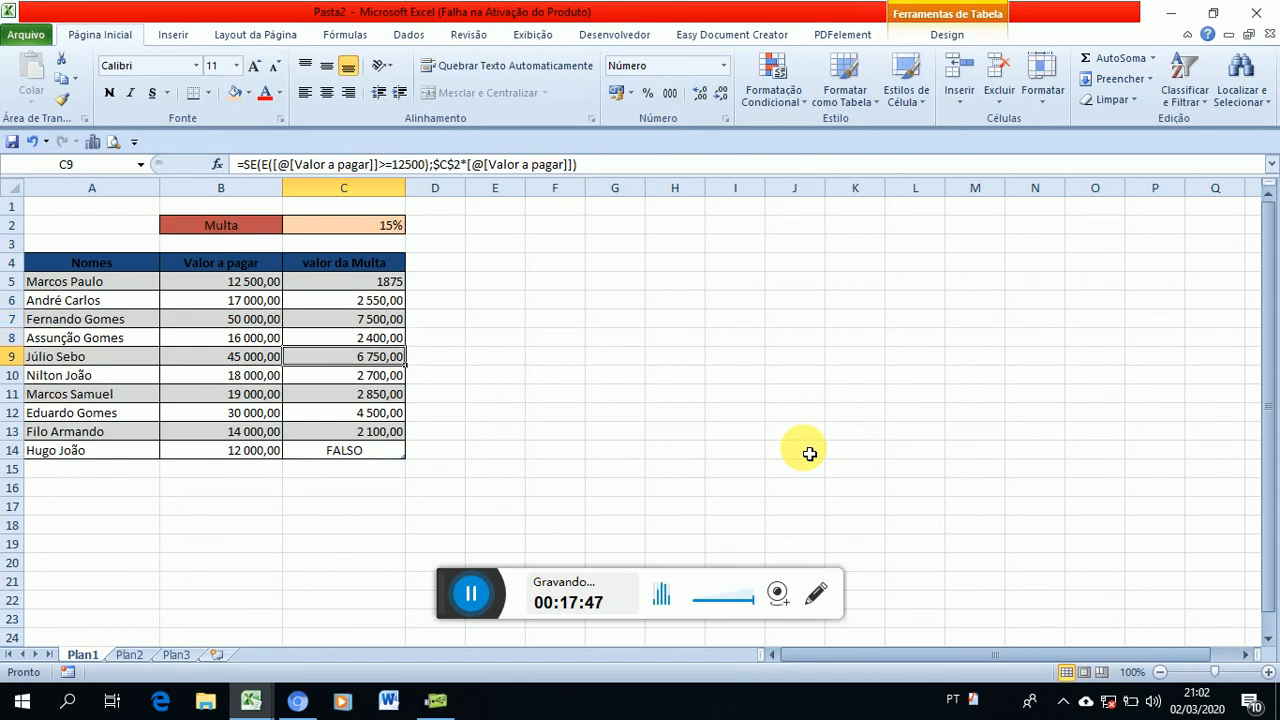
pyautogui.press('Left')
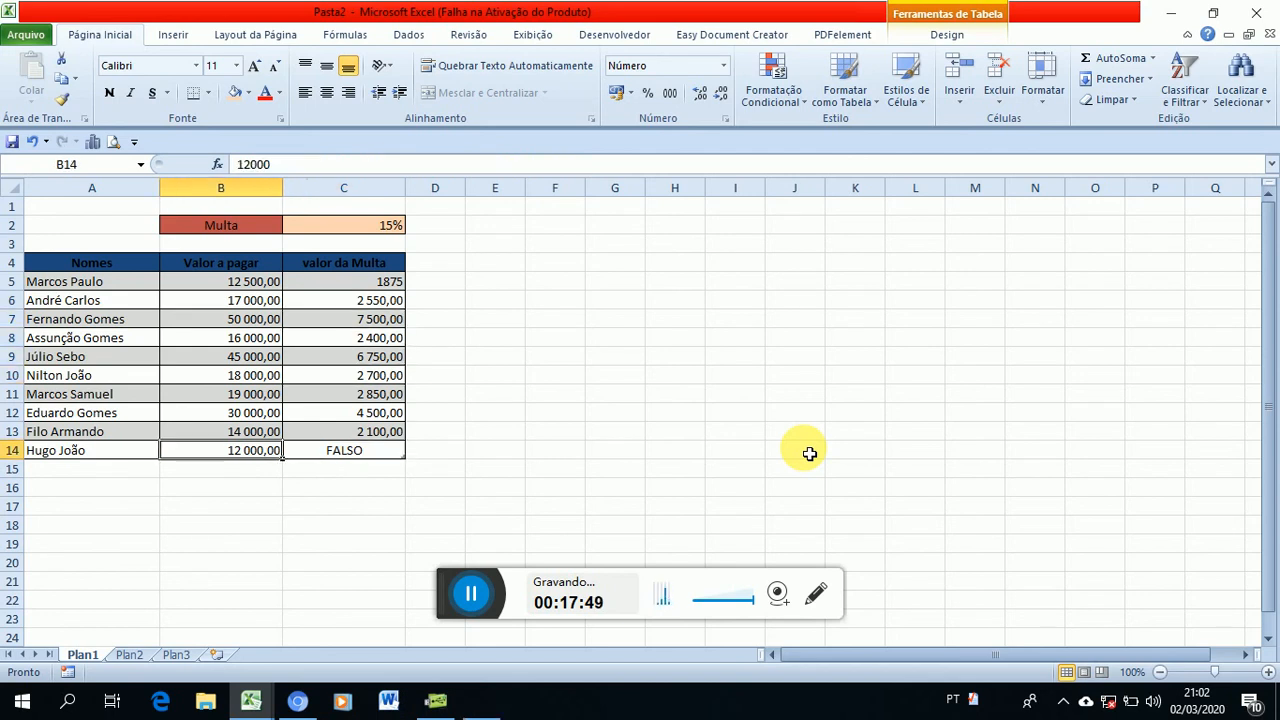
pyautogui.write('12')
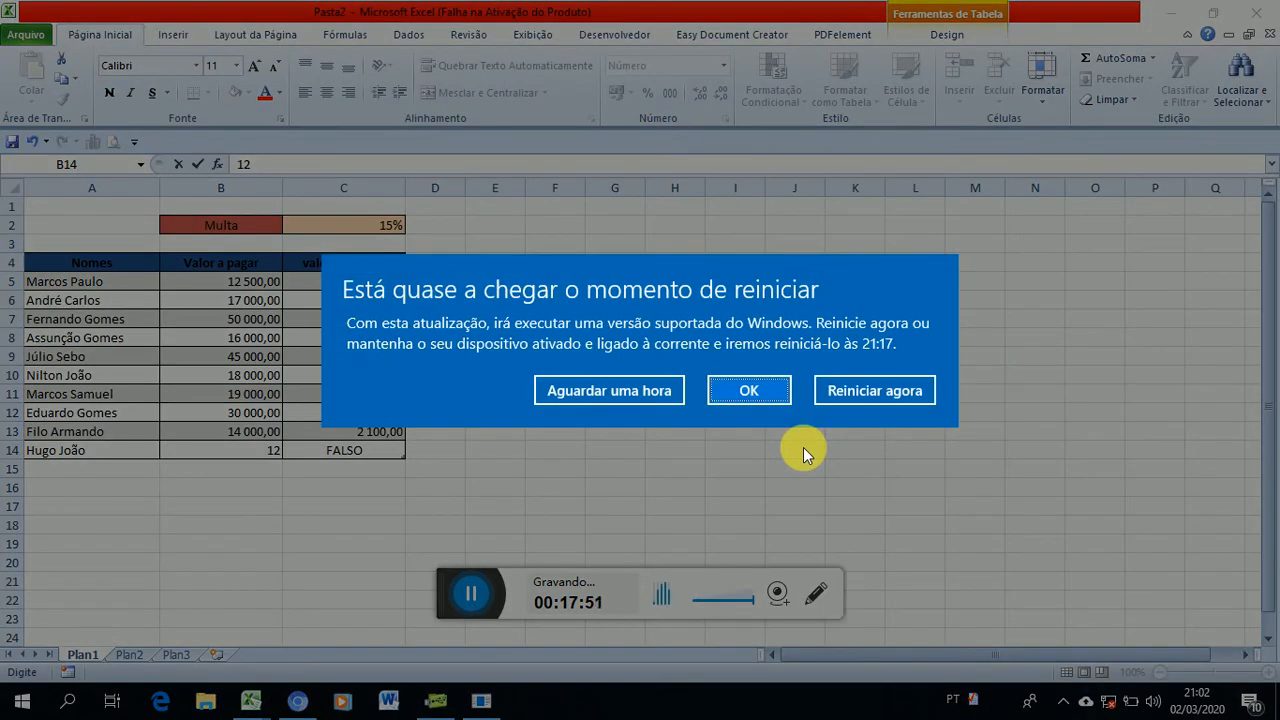
# Postpone the pending Windows restart by one hour and return to the worksheet.
pyautogui.hotkey('alt', 'Tab')
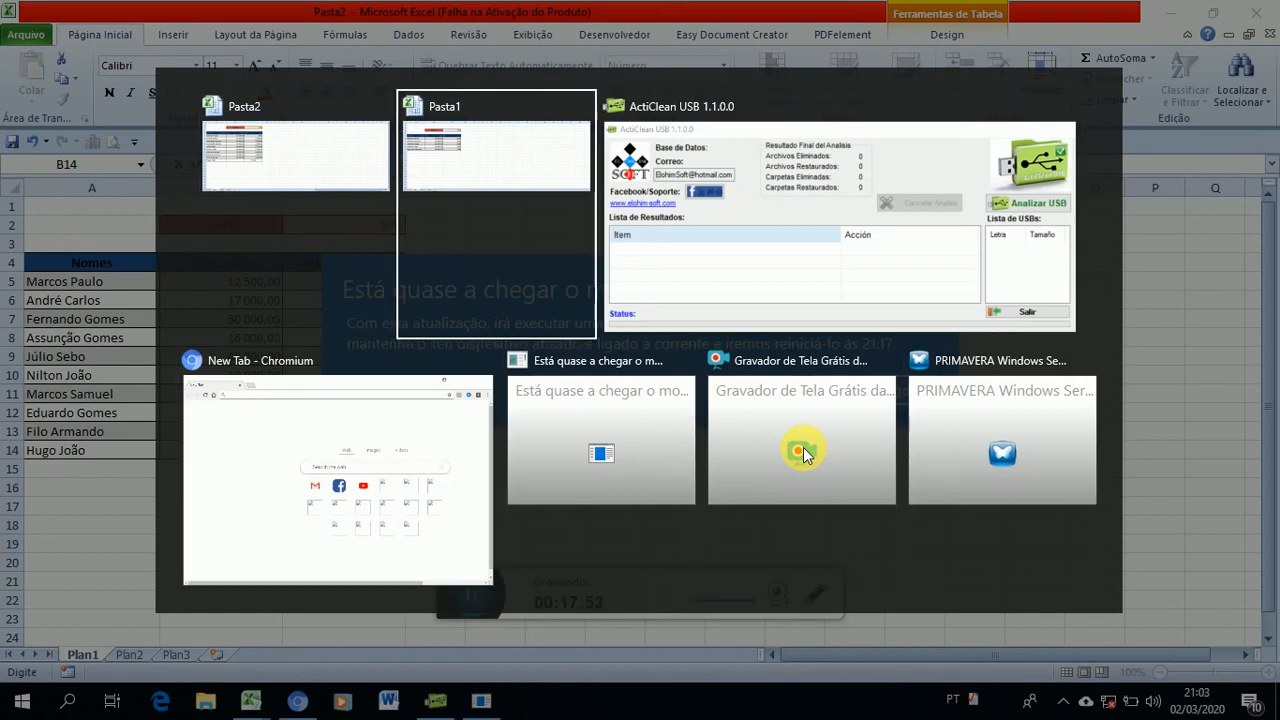
pyautogui.hotkey('alt', 'Tab')
pyautogui.hotkey('shift', 'Tab')
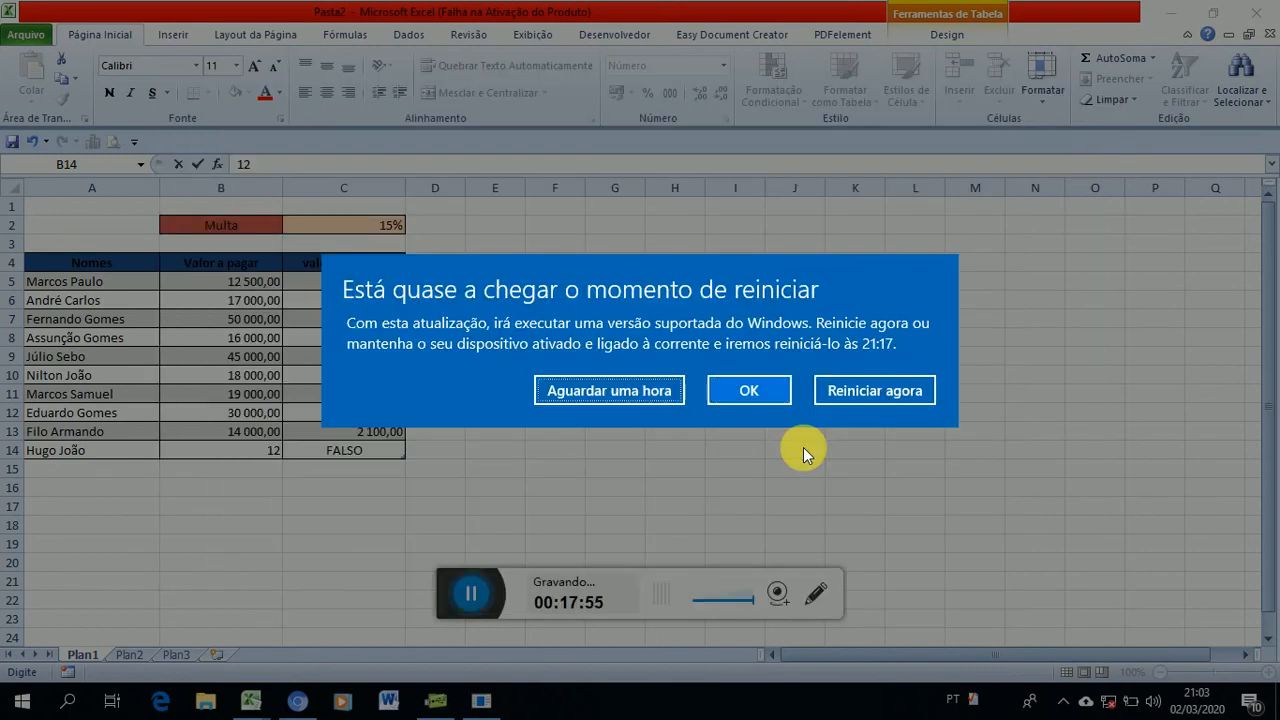
pyautogui.press('Return')
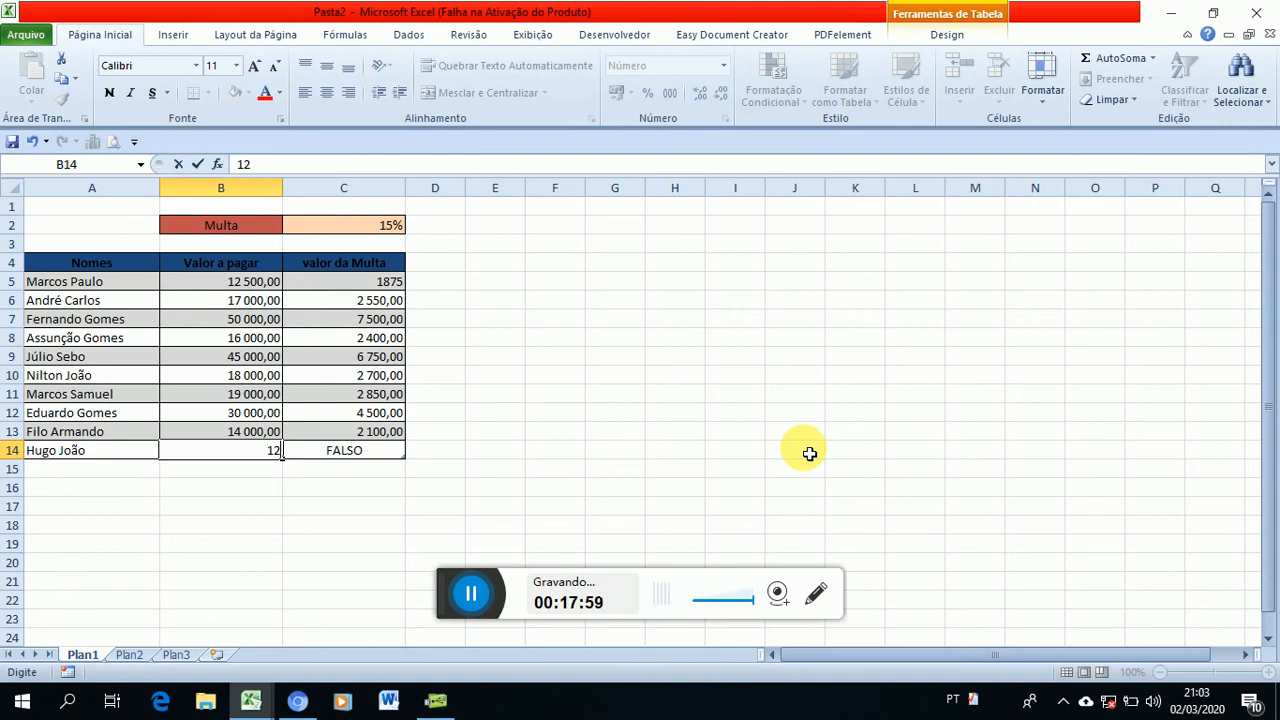
# Complete the amount payable in B14 as 12500.
pyautogui.write('125000')
pyautogui.press('Return')
pyautogui.press('Up')
pyautogui.press('Up')
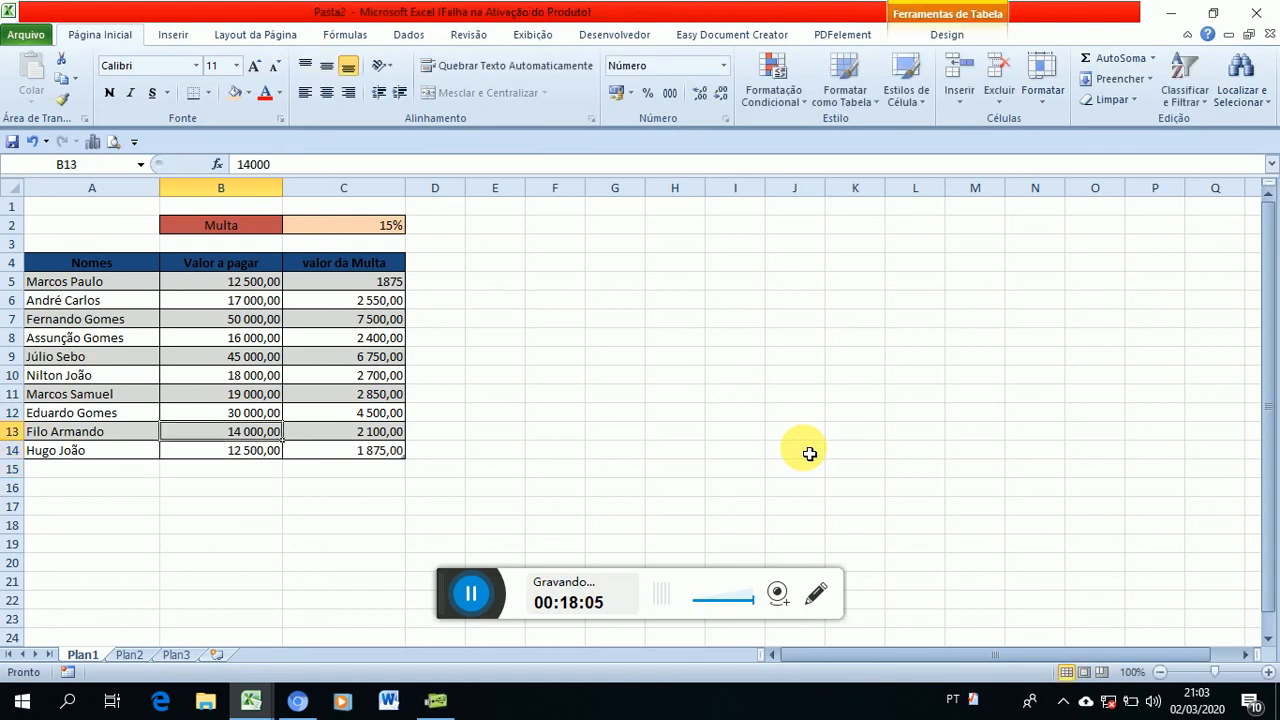
# Format the fine in C5 as a number with a thousands separator and two decimal places.
pyautogui.press('Down')
pyautogui.press('Down')
pyautogui.press('Up')
pyautogui.press('Up')
pyautogui.press('Up')
pyautogui.press('Up')
pyautogui.press('Up')
pyautogui.press('Up')
pyautogui.press('Up')
pyautogui.press('Up')
pyautogui.press('Up')
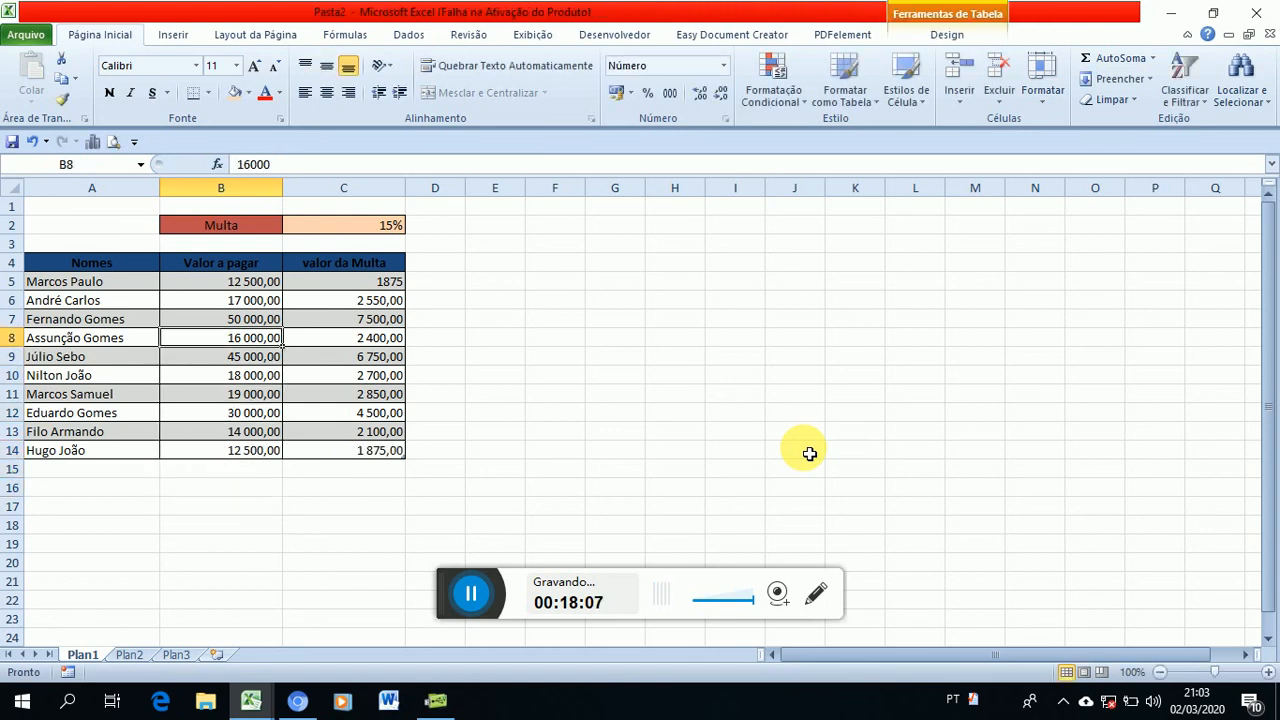
pyautogui.press('Right')
pyautogui.press('Up')
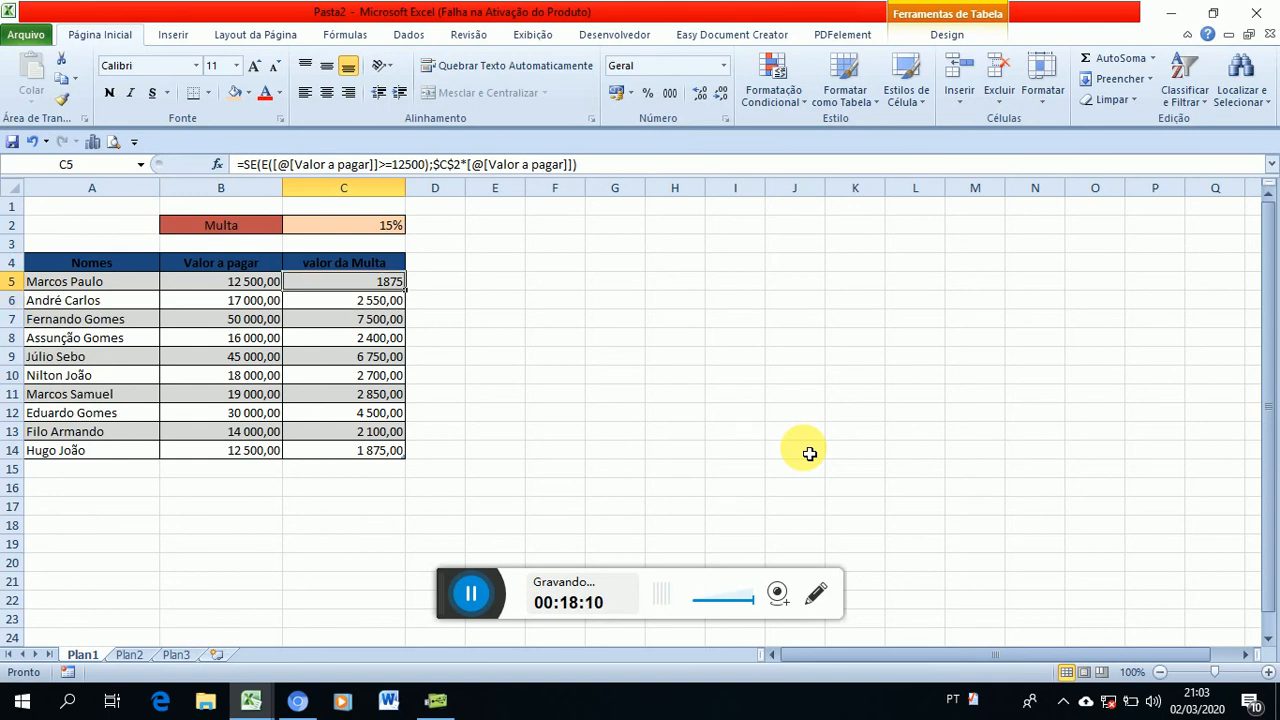
pyautogui.hotkey('ctrl', 'shift', '1')
pyautogui.press('Down')
pyautogui.press('Down')
pyautogui.press('Down')
pyautogui.press('Down')
pyautogui.press('Down')
pyautogui.press('Down')
pyautogui.press('Down')
pyautogui.press('Down')
pyautogui.press('Down')
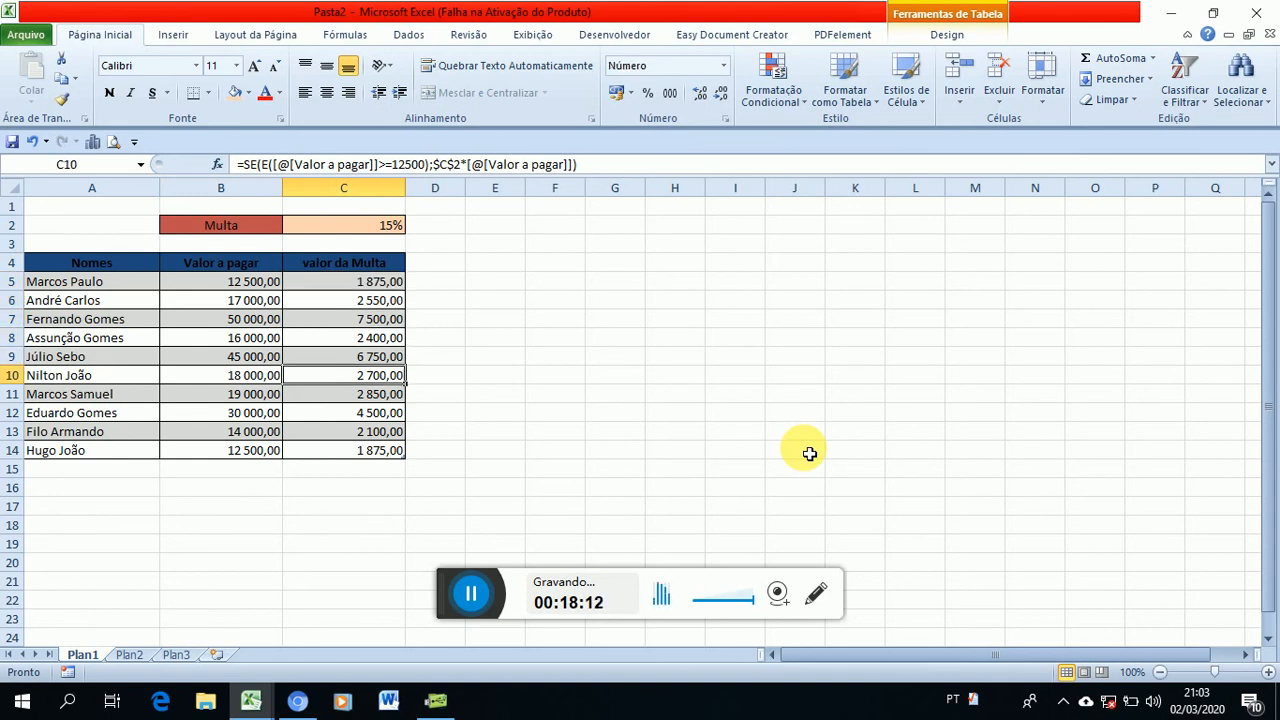
pyautogui.press('Up')
pyautogui.press('Up')
pyautogui.press('Up')
pyautogui.press('Up')
pyautogui.press('Up')
pyautogui.press('Up')
pyautogui.press('Up')
pyautogui.press('Up')
pyautogui.press('Up')
pyautogui.press('Up')
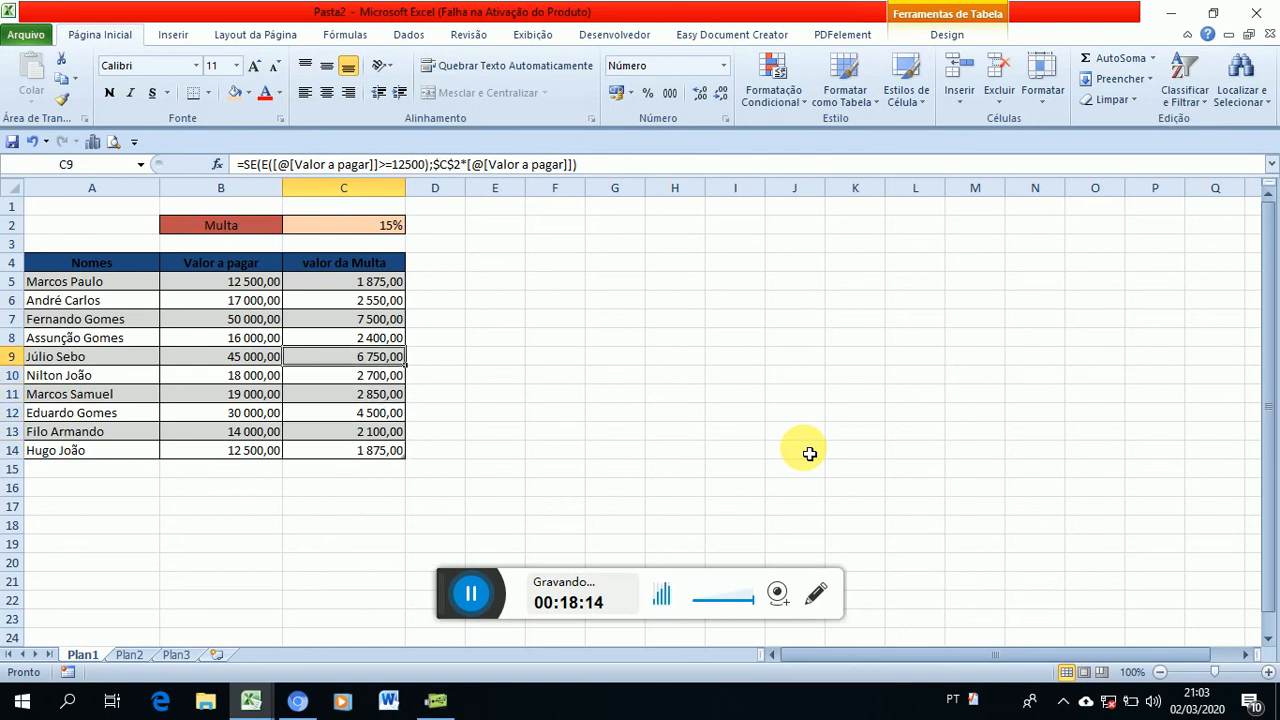
pyautogui.press('Down')
pyautogui.press('Down')
pyautogui.press('Down')
pyautogui.press('Down')
pyautogui.press('Down')
pyautogui.press('Down')
pyautogui.press('Up')
pyautogui.press('Up')
pyautogui.press('Up')
pyautogui.press('Down')
pyautogui.press('Down')
pyautogui.press('Down')
pyautogui.press('Down')
pyautogui.press('Down')
pyautogui.press('Down')
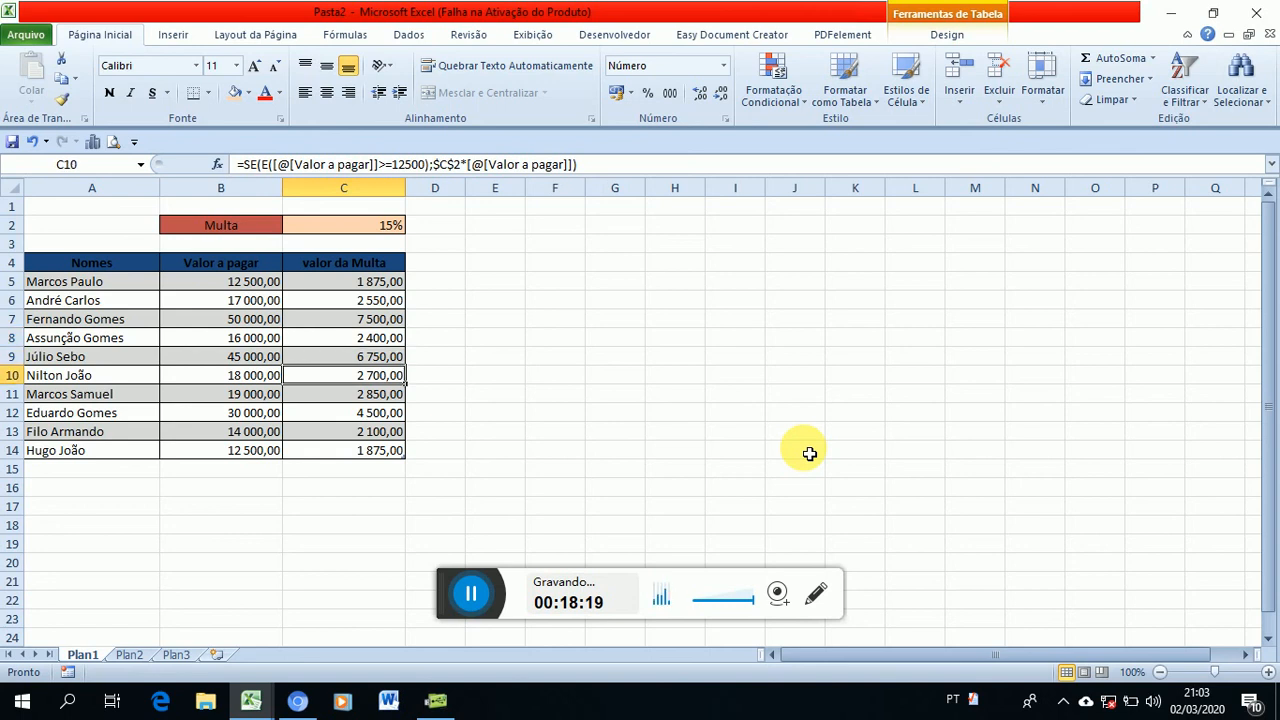
pyautogui.press('Down')
pyautogui.press('Down')
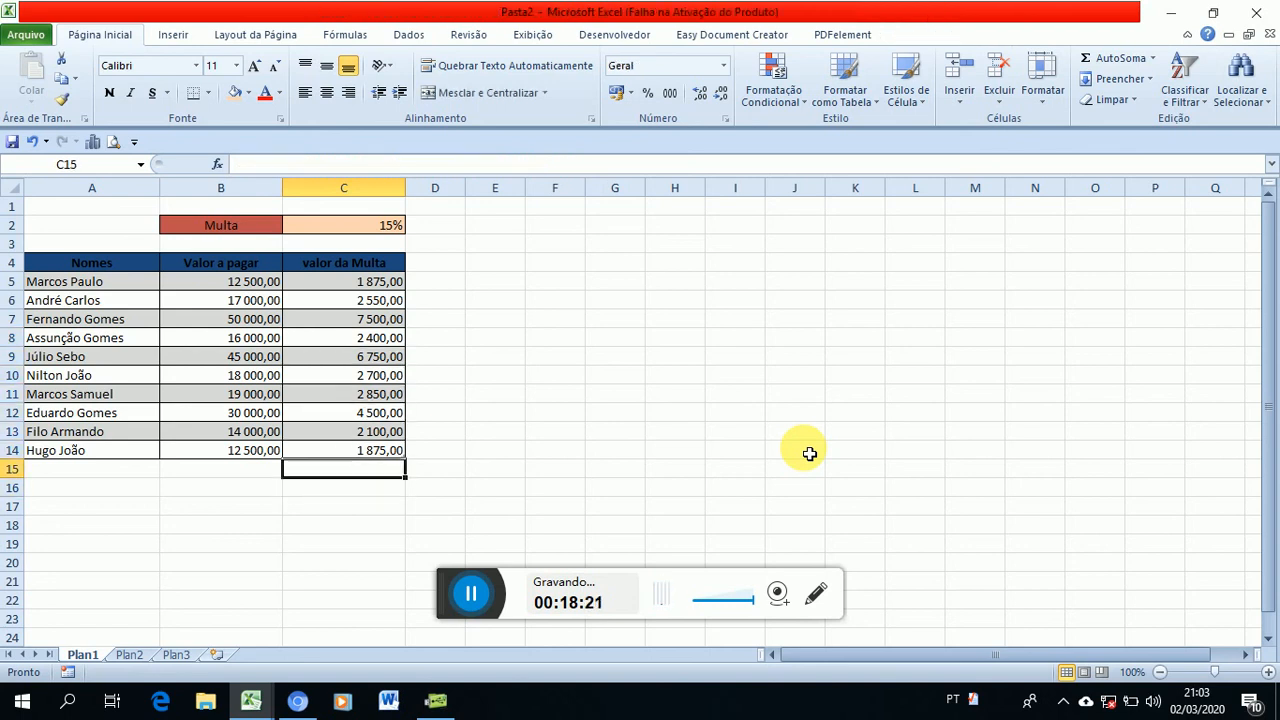
pyautogui.press('Up')
pyautogui.press('Up')
pyautogui.press('Up')
pyautogui.press('Up')
pyautogui.press('Up')
pyautogui.press('Up')
pyautogui.press('Up')
pyautogui.press('Up')
pyautogui.press('Up')
pyautogui.press('Down')
pyautogui.press('Down')
pyautogui.press('Down')
pyautogui.press('Down')
pyautogui.press('Down')
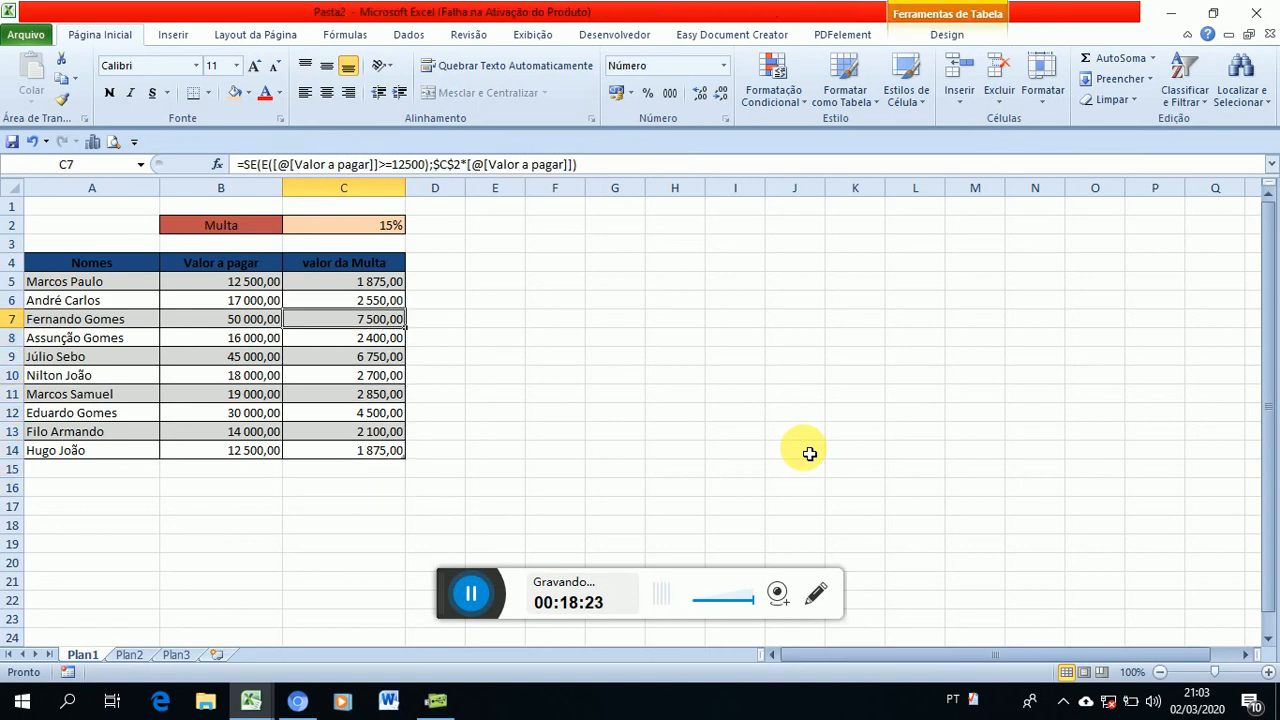
pyautogui.press('Down')
pyautogui.press('Down')
pyautogui.press('Down')
pyautogui.press('Down')
pyautogui.press('Down')
pyautogui.press('Down')
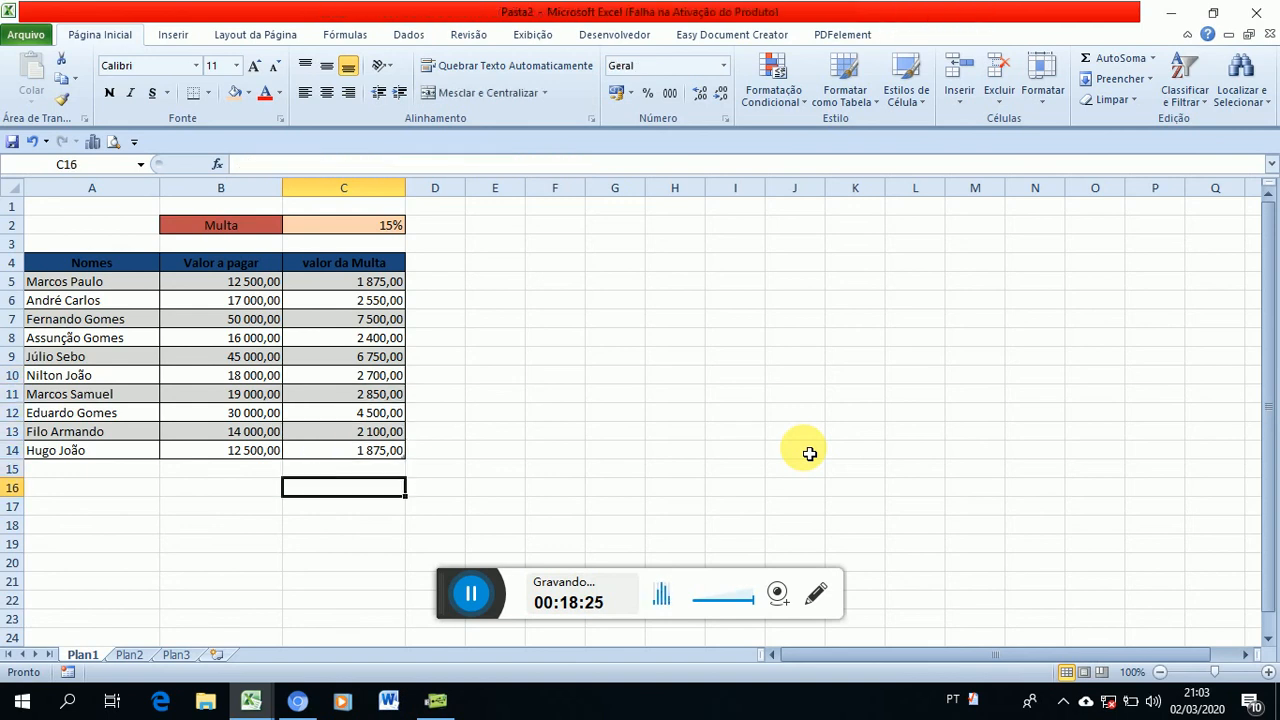
pyautogui.press('Up')
pyautogui.press('Up')
pyautogui.press('Up')
pyautogui.press('Up')
pyautogui.press('Up')
pyautogui.press('Up')
pyautogui.press('Up')
pyautogui.press('Up')
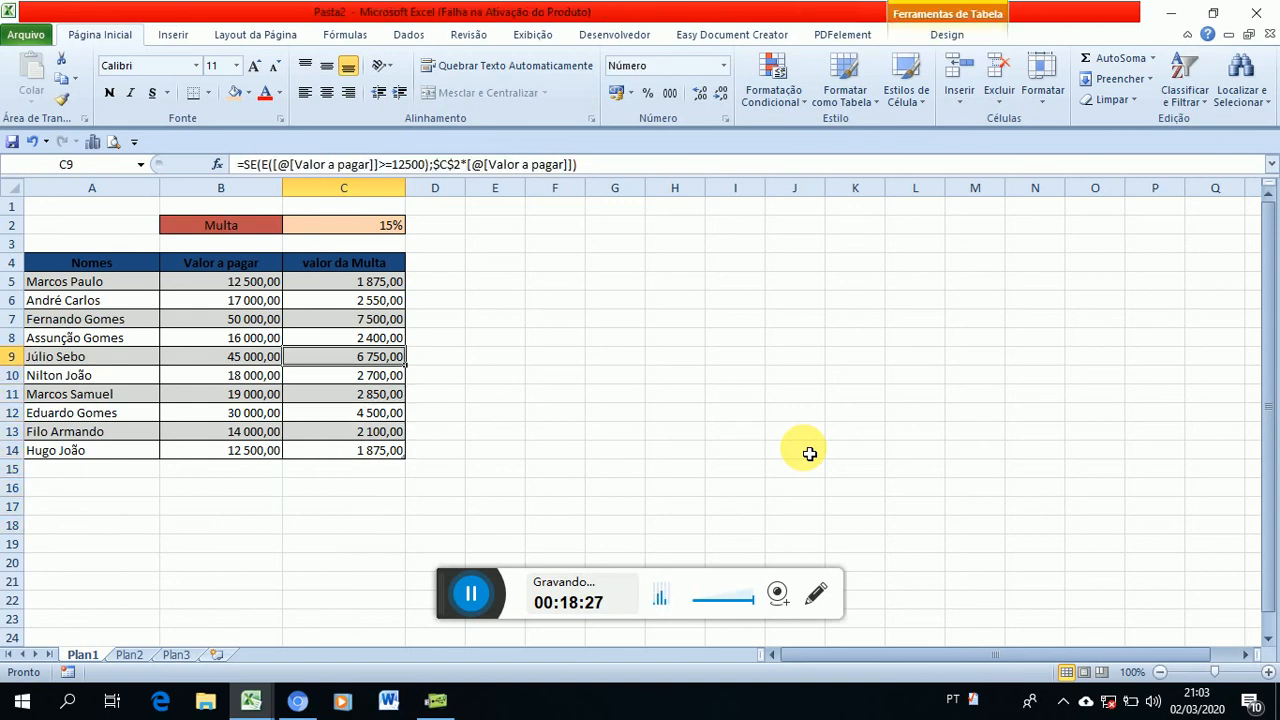
pyautogui.press('Up')
pyautogui.press('Up')
pyautogui.press('Up')
pyautogui.press('Down')
pyautogui.press('Down')
pyautogui.press('Down')
pyautogui.press('Up')
pyautogui.press('Up')
pyautogui.press('Up')
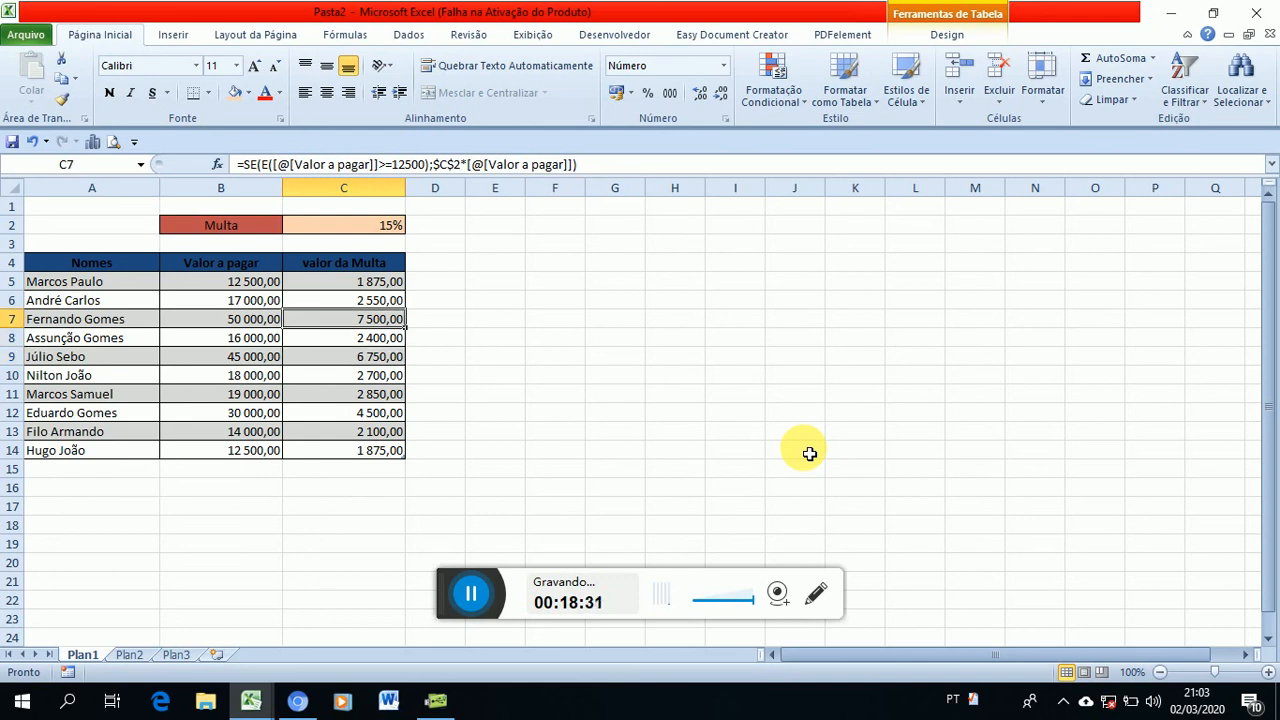
pyautogui.press('Down')
pyautogui.press('Down')
pyautogui.press('Down')
pyautogui.press('Down')
pyautogui.press('Down')
pyautogui.press('Down')
pyautogui.press('Down')
pyautogui.press('Down')
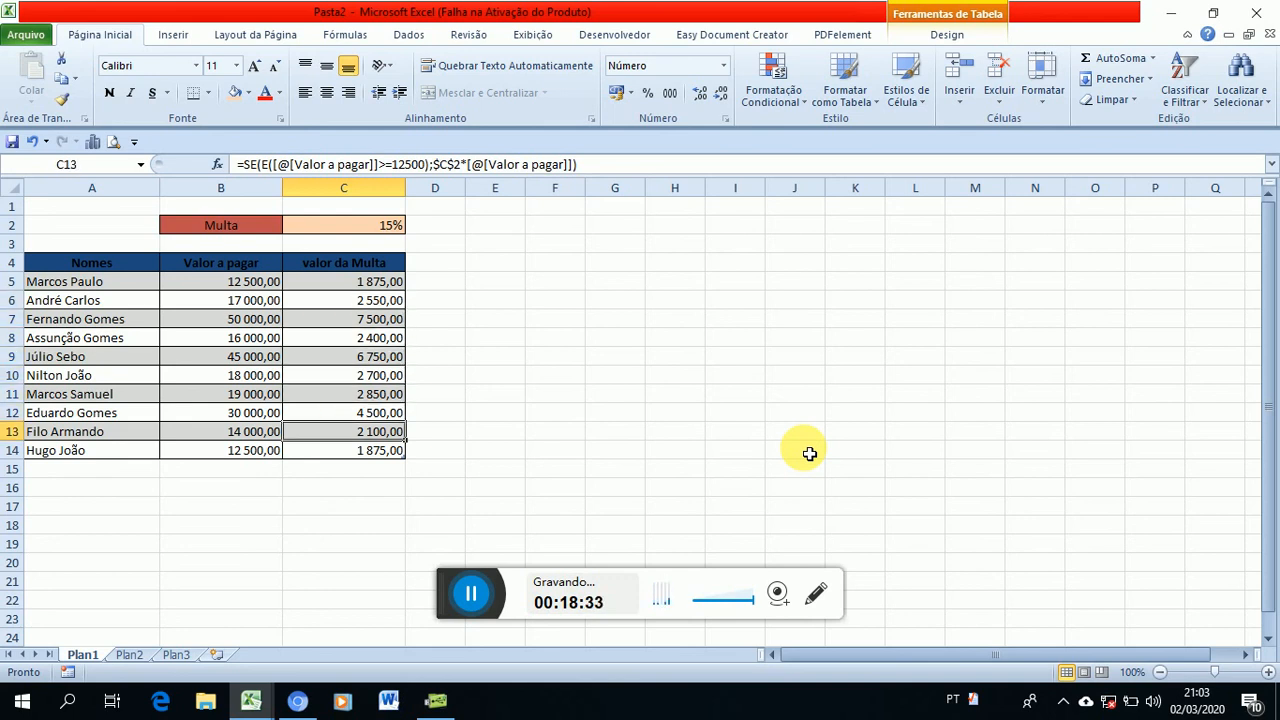
pyautogui.press('Up')
pyautogui.press('Up')
pyautogui.press('Up')
pyautogui.press('Up')
pyautogui.press('Up')
pyautogui.press('Up')
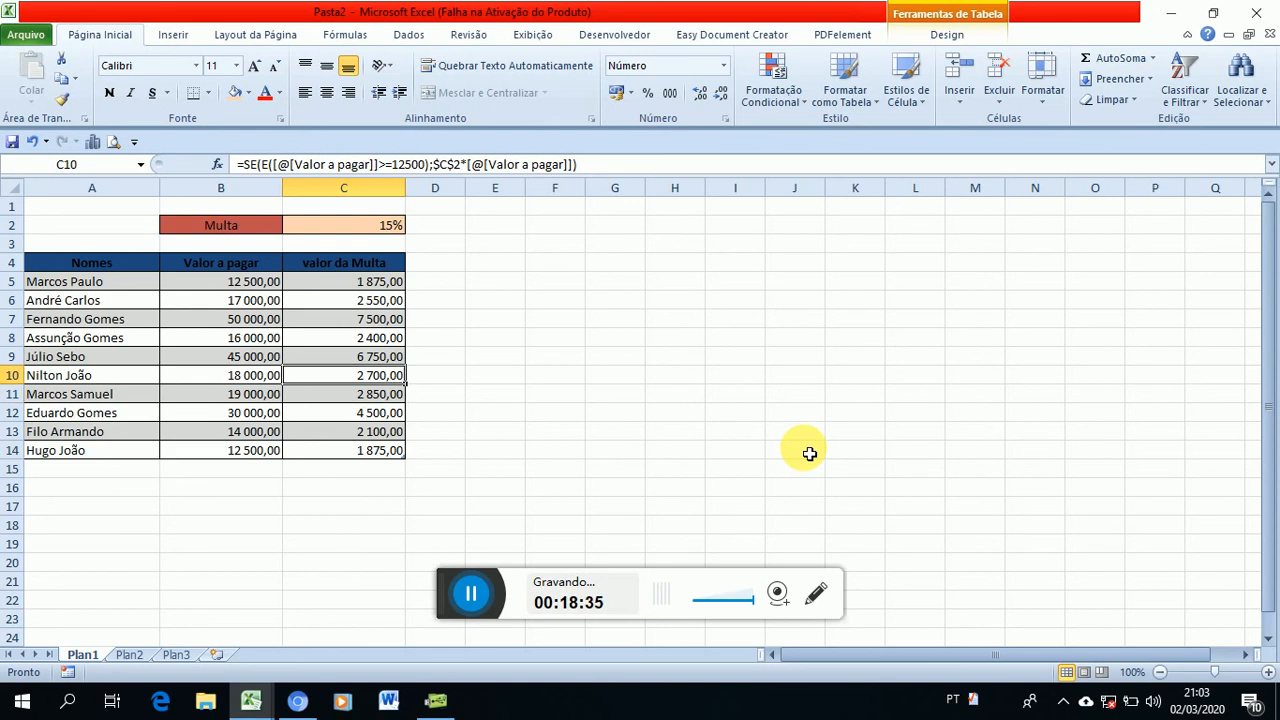
pyautogui.press('Up')
pyautogui.press('Down')
pyautogui.press('Down')
pyautogui.press('Down')
pyautogui.press('Down')
pyautogui.press('Down')
pyautogui.press('Down')
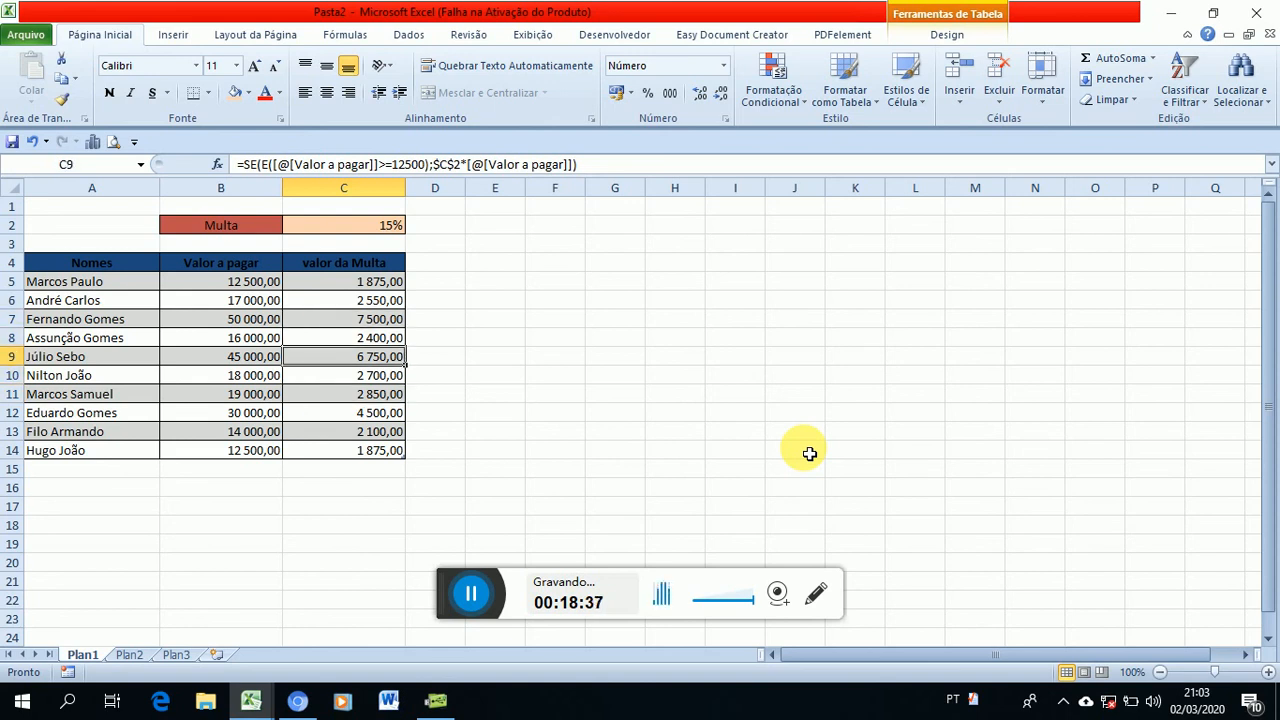
pyautogui.press('Up')
pyautogui.press('Up')
pyautogui.press('Up')
pyautogui.press('Up')
pyautogui.press('Up')
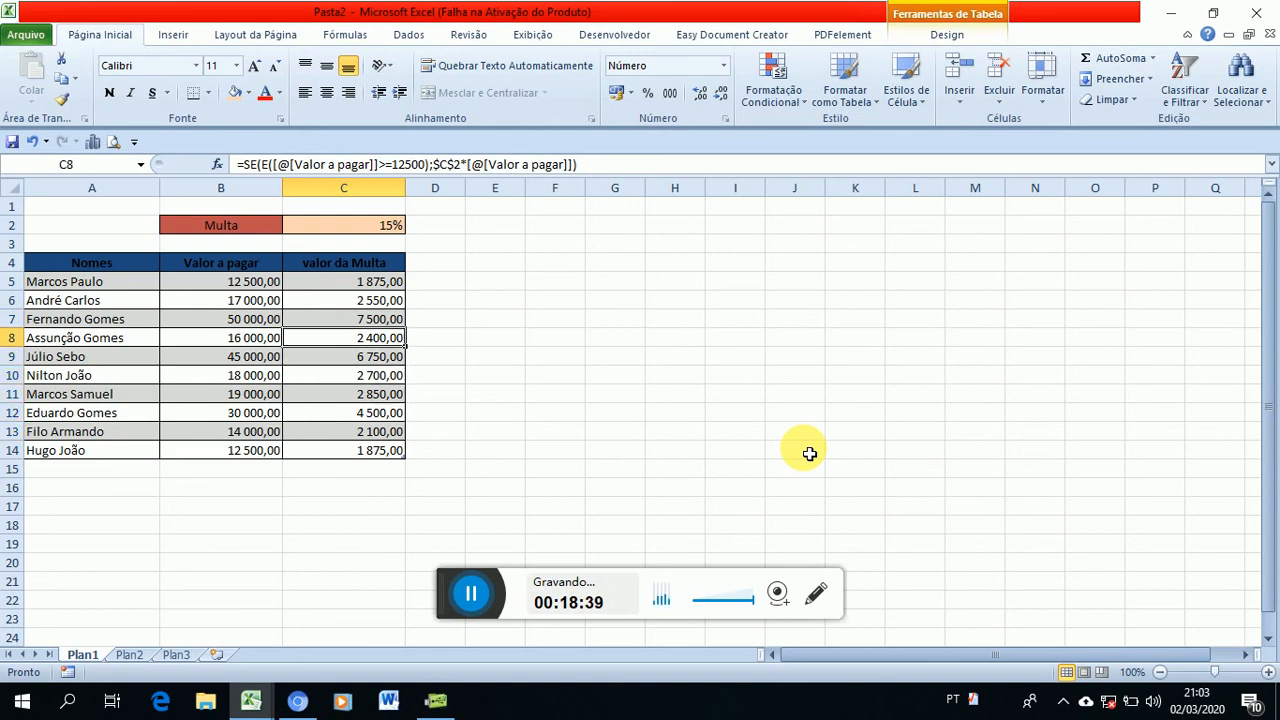
pyautogui.press('Up')
pyautogui.press('Up')
pyautogui.press('Up')
pyautogui.press('Down')
pyautogui.press('Down')
pyautogui.press('Down')
pyautogui.press('Down')
pyautogui.press('Up')
pyautogui.press('Up')
pyautogui.press('Up')
pyautogui.press('Up')
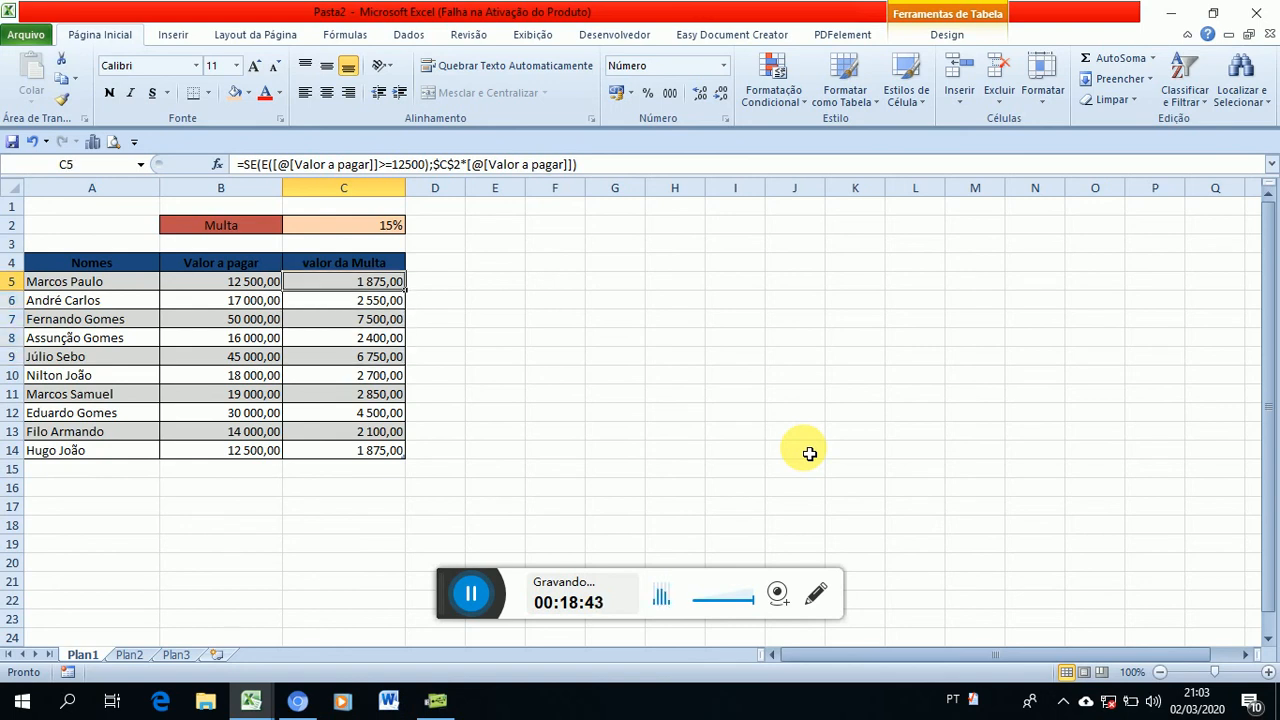
pyautogui.press('Down')
pyautogui.press('Down')
pyautogui.press('Down')
pyautogui.press('Down')
pyautogui.press('Down')
pyautogui.press('Down')
pyautogui.press('Down')
pyautogui.press('Down')
pyautogui.press('Up')
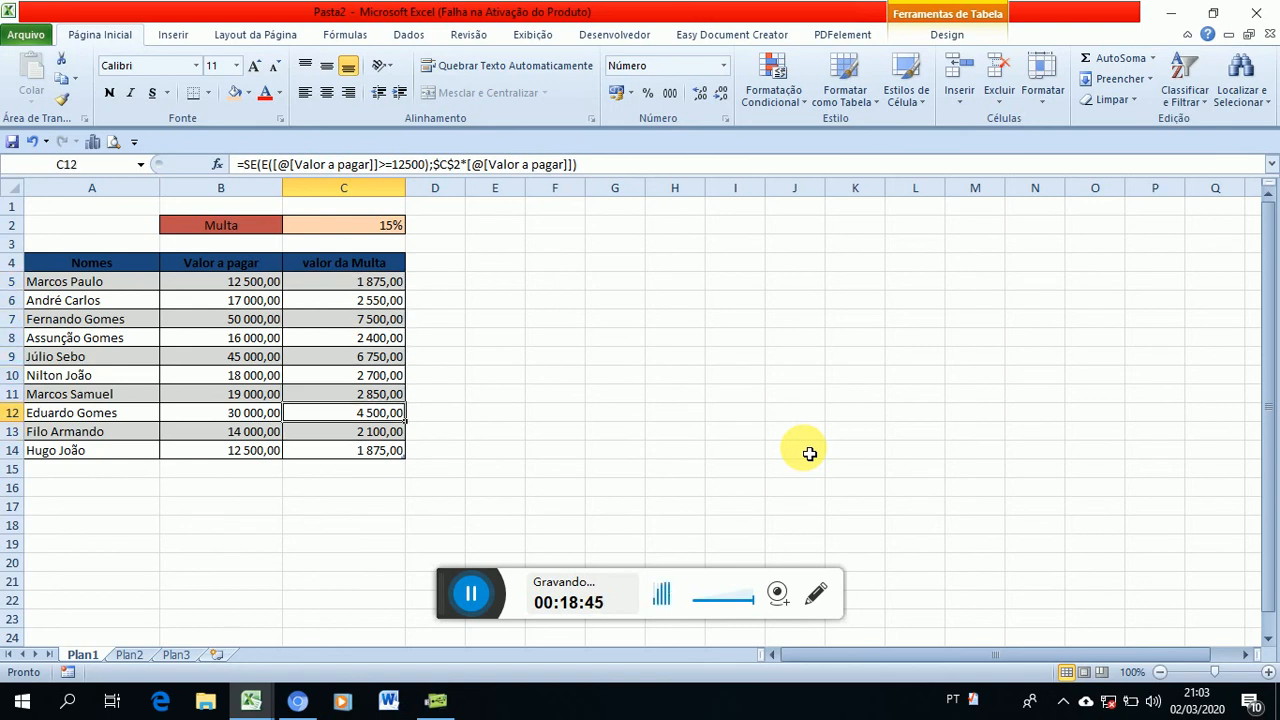
pyautogui.press('Up')
pyautogui.press('Up')
pyautogui.press('Up')
pyautogui.press('Up')
pyautogui.press('Up')
pyautogui.press('Up')
pyautogui.press('Down')
pyautogui.press('Down')
pyautogui.press('Down')
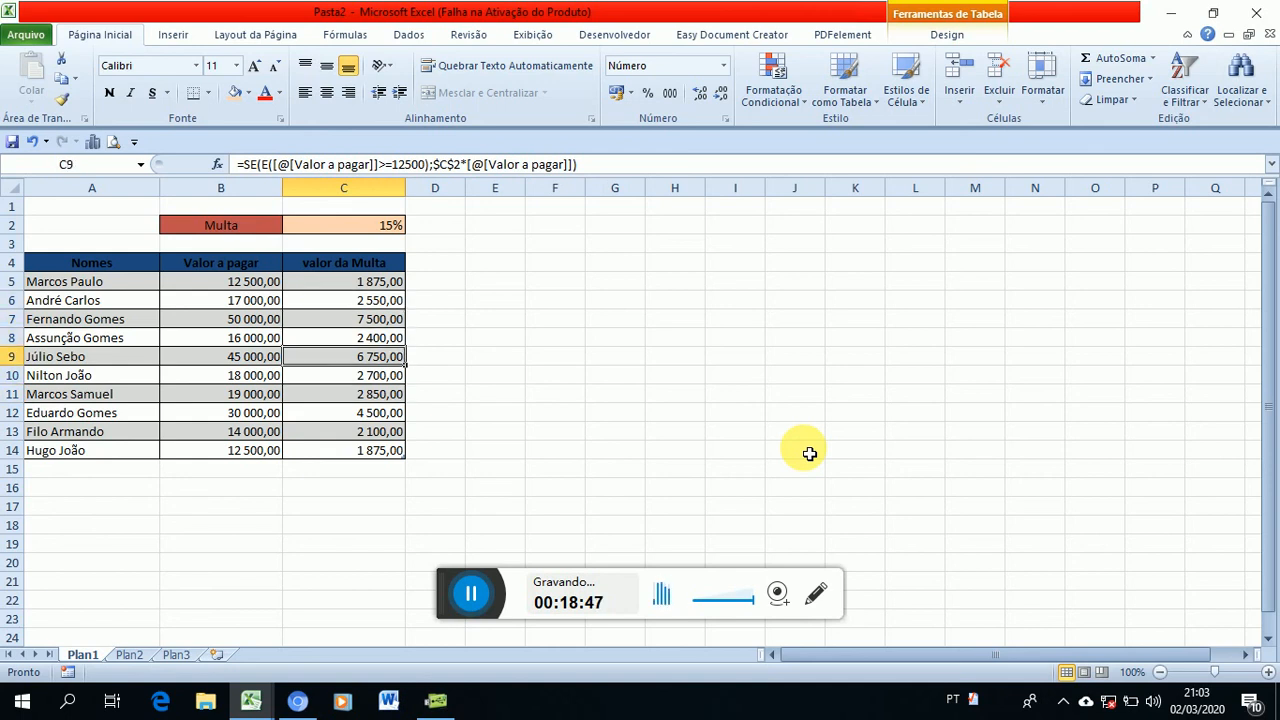
pyautogui.press('Down')
pyautogui.press('Down')
pyautogui.press('Up')
pyautogui.press('Up')
pyautogui.press('Up')
pyautogui.press('Up')
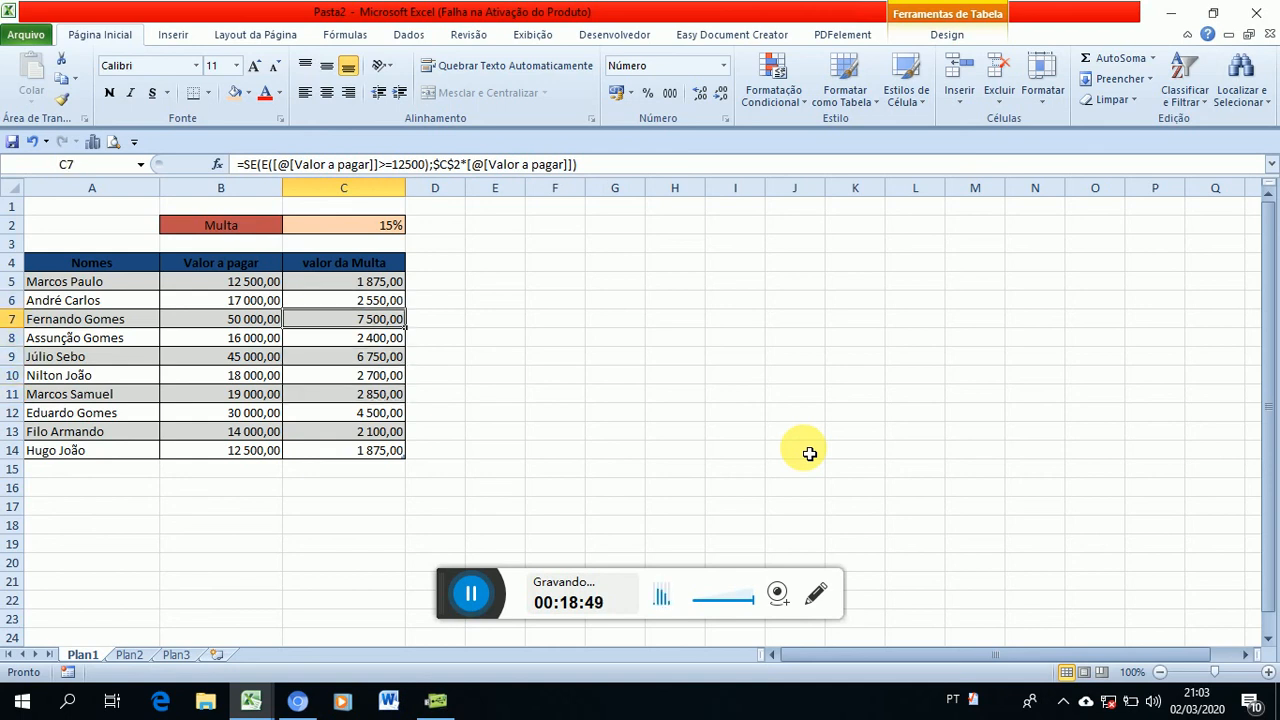
pyautogui.press('Down')
pyautogui.press('Down')
pyautogui.press('Down')
pyautogui.press('Up')
pyautogui.press('Up')
pyautogui.press('Up')
pyautogui.press('Up')
pyautogui.press('Down')
pyautogui.press('Down')
pyautogui.press('Down')
pyautogui.press('Down')
pyautogui.press('Down')
pyautogui.press('Down')
pyautogui.press('Up')
pyautogui.press('Up')
pyautogui.press('Up')
pyautogui.press('Up')
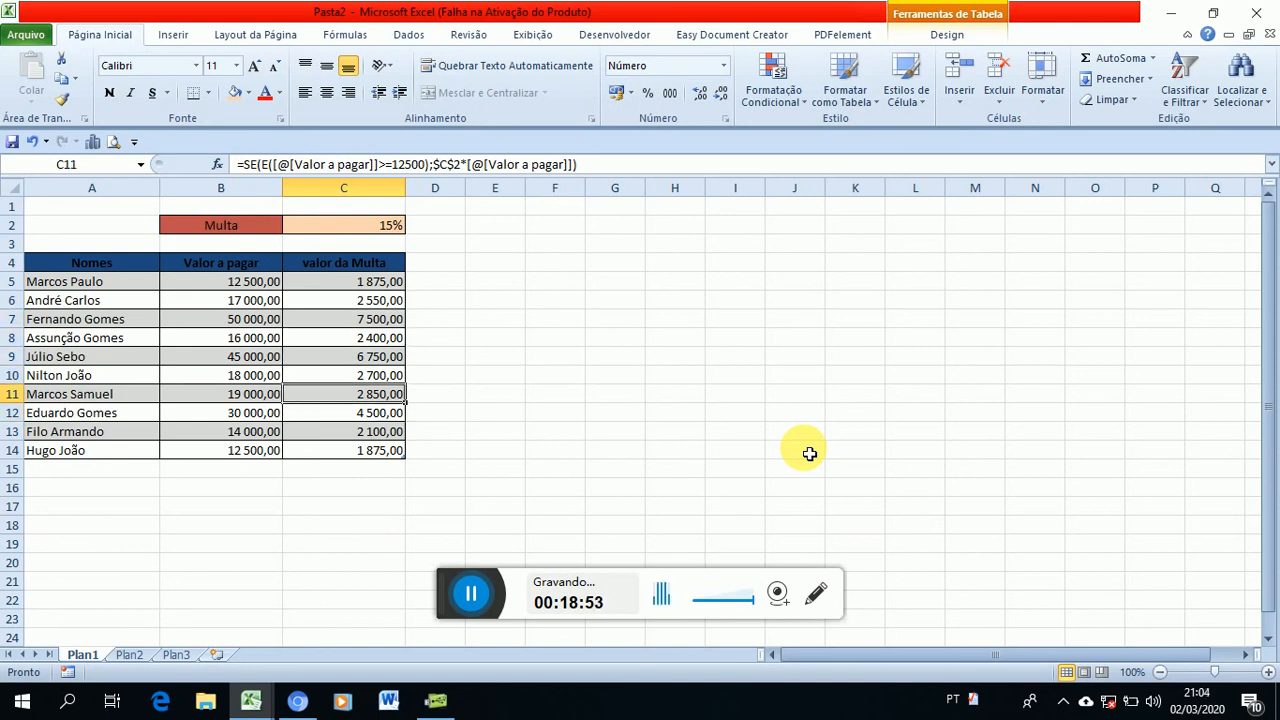
pyautogui.press('Down')
pyautogui.press('Down')
pyautogui.press('Down')
pyautogui.press('Down')
pyautogui.press('Down')
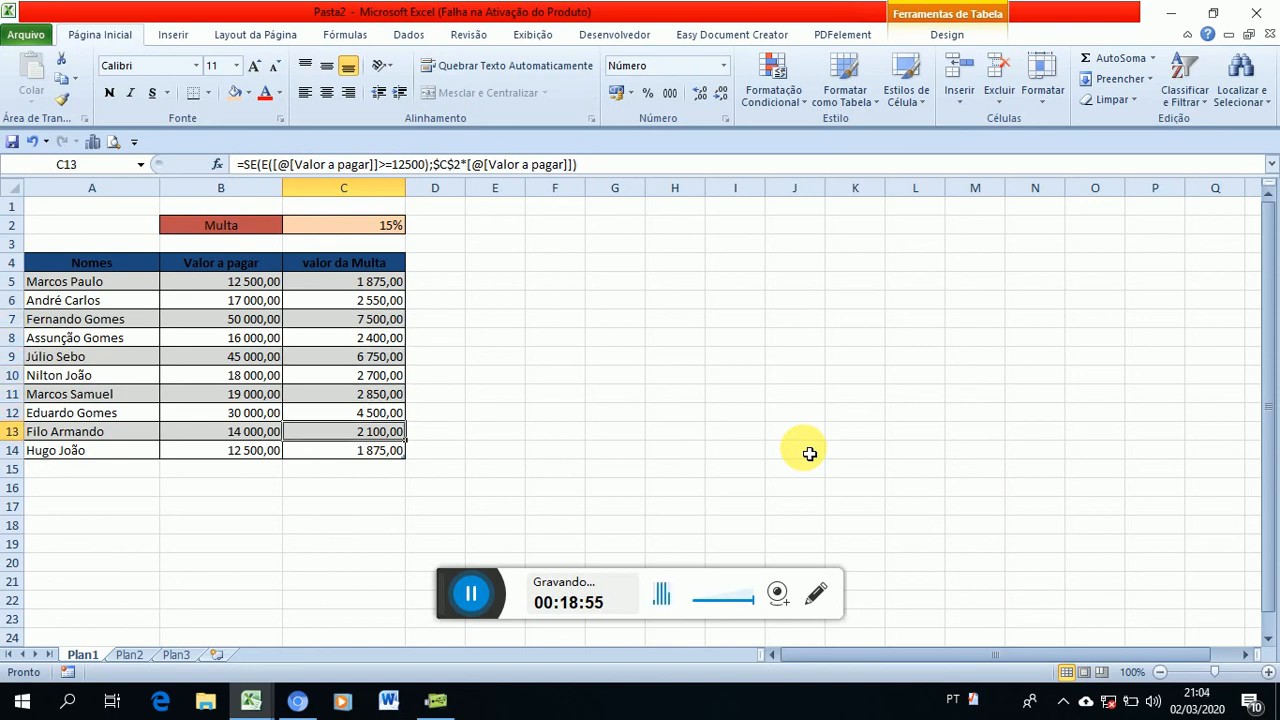
pyautogui.press('Up')
pyautogui.press('Up')
pyautogui.press('Up')
pyautogui.press('Up')
pyautogui.press('Up')
pyautogui.press('Up')
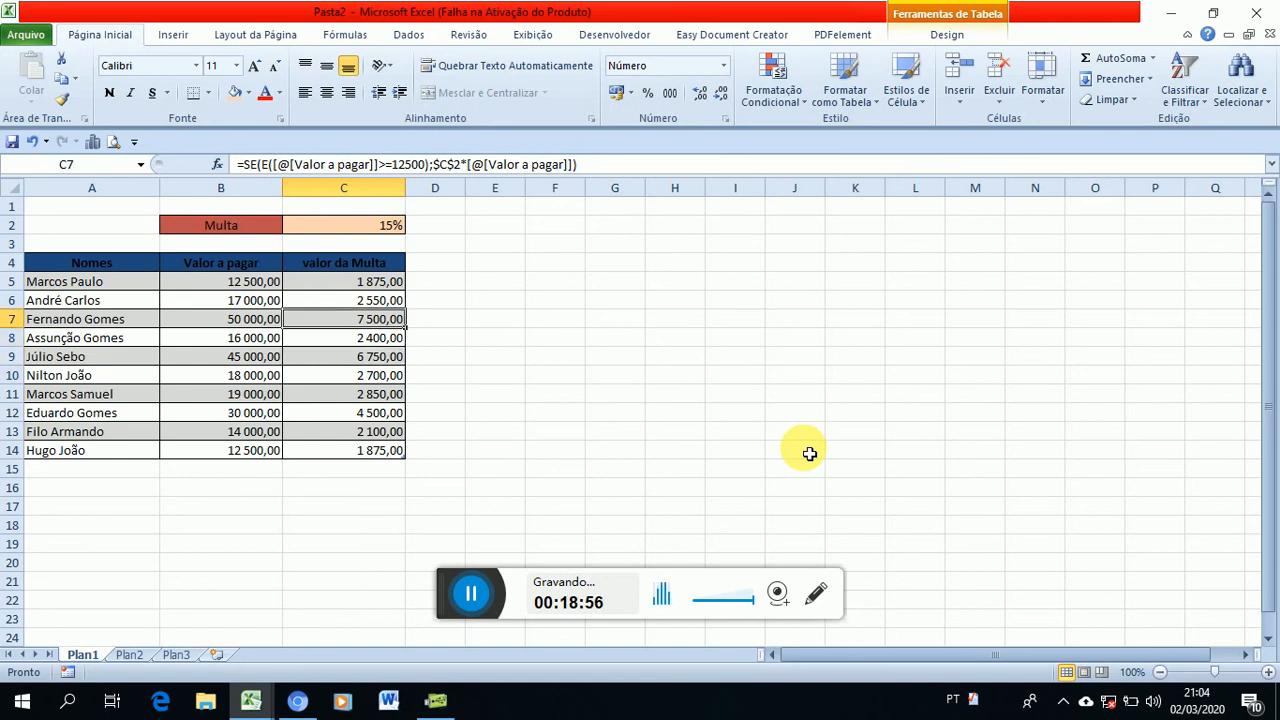
pyautogui.press('Down')
pyautogui.press('Down')
pyautogui.press('Down')
pyautogui.press('Down')
pyautogui.press('Down')
pyautogui.press('Up')
pyautogui.press('Up')
pyautogui.press('Up')
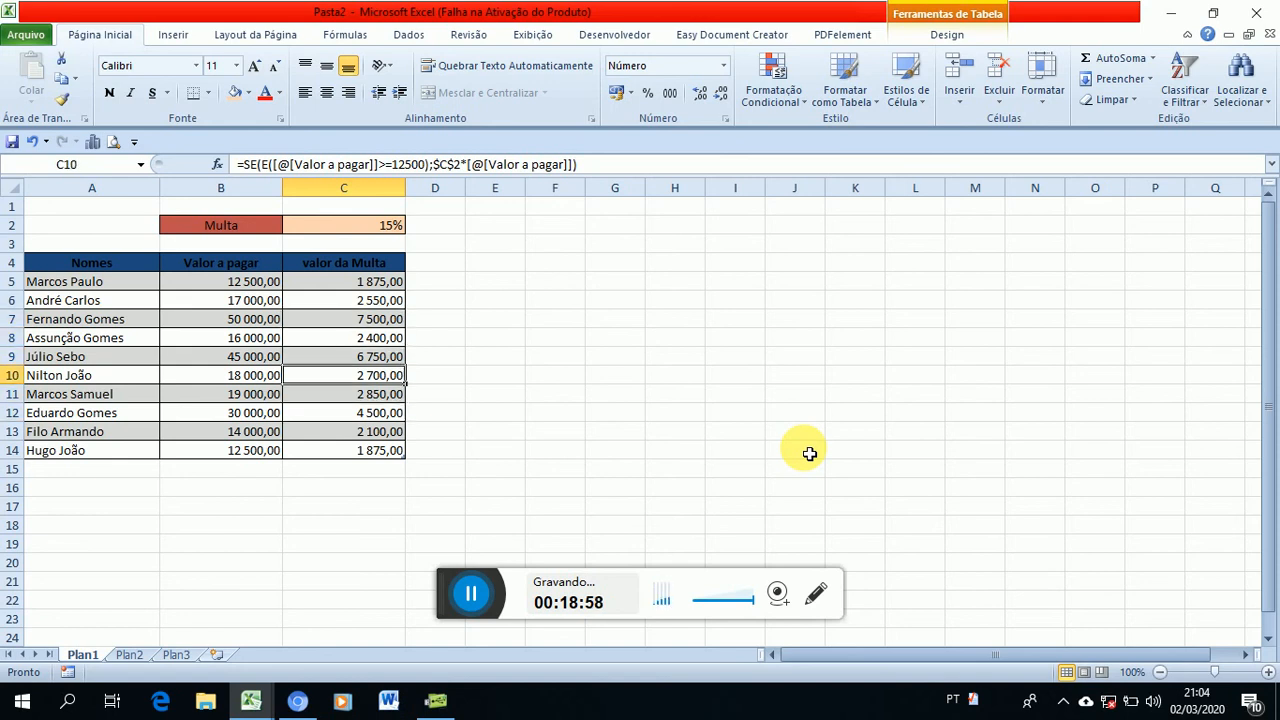
pyautogui.press('Up')
pyautogui.press('Up')
pyautogui.press('Up')
pyautogui.press('Down')
pyautogui.press('Down')
pyautogui.press('Down')
pyautogui.press('Down')
pyautogui.press('Down')
pyautogui.press('Down')
pyautogui.press('Down')
pyautogui.press('Up')
pyautogui.press('Up')
pyautogui.press('Up')
pyautogui.press('Up')
pyautogui.press('Up')
pyautogui.press('Up')
pyautogui.press('Up')
pyautogui.press('Up')
pyautogui.press('Down')
pyautogui.press('Down')
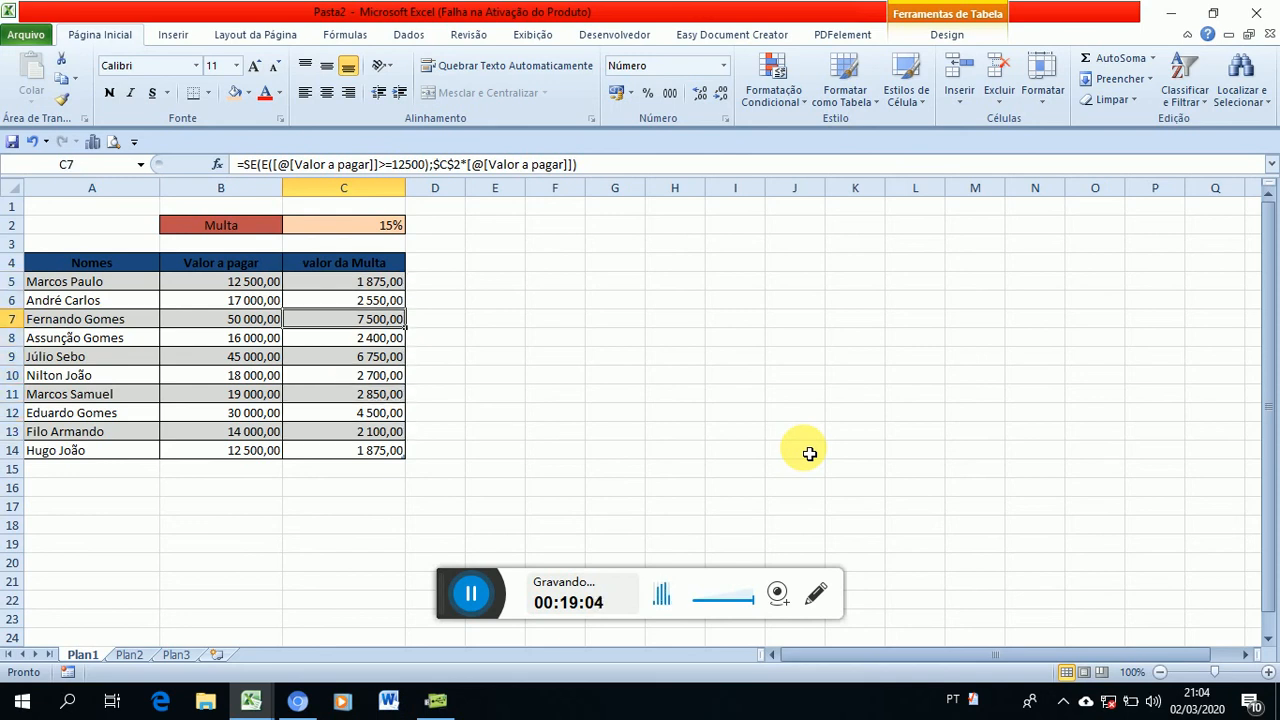
pyautogui.press('Up')
pyautogui.press('Down')
pyautogui.press('Down')
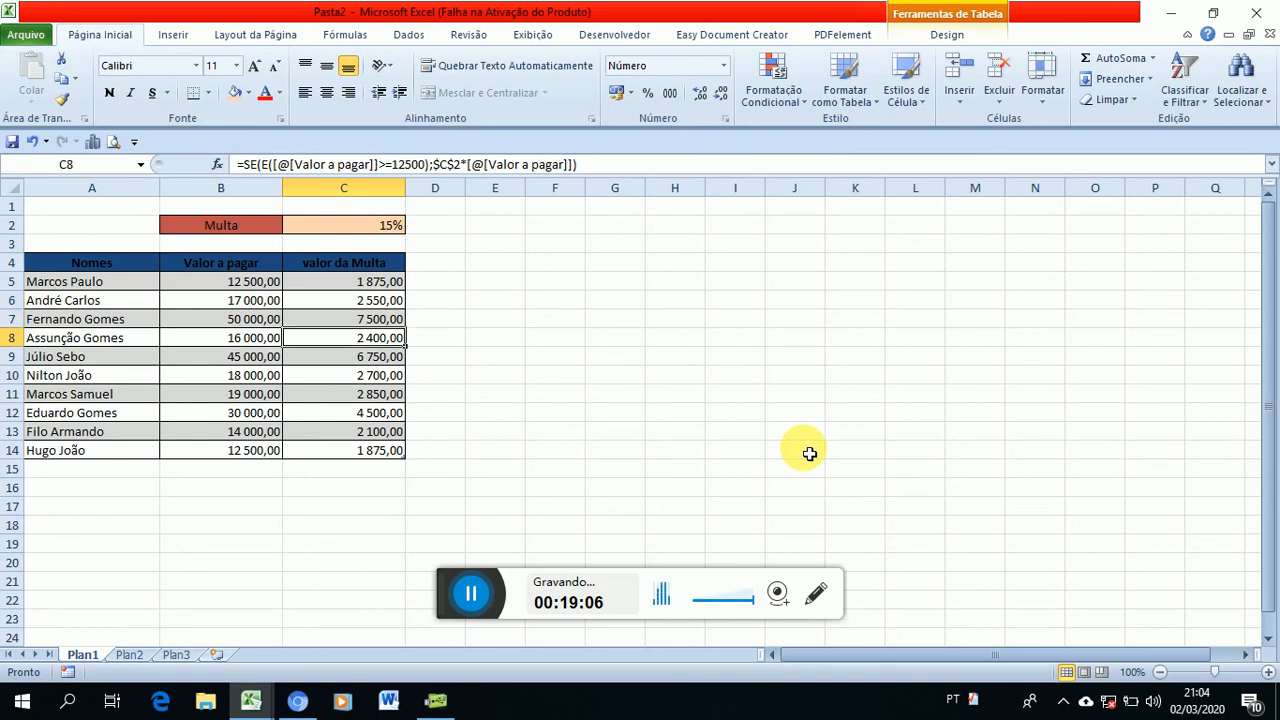
pyautogui.press('Up')
pyautogui.press('Down')
pyautogui.press('Down')
pyautogui.press('Down')
pyautogui.press('Down')
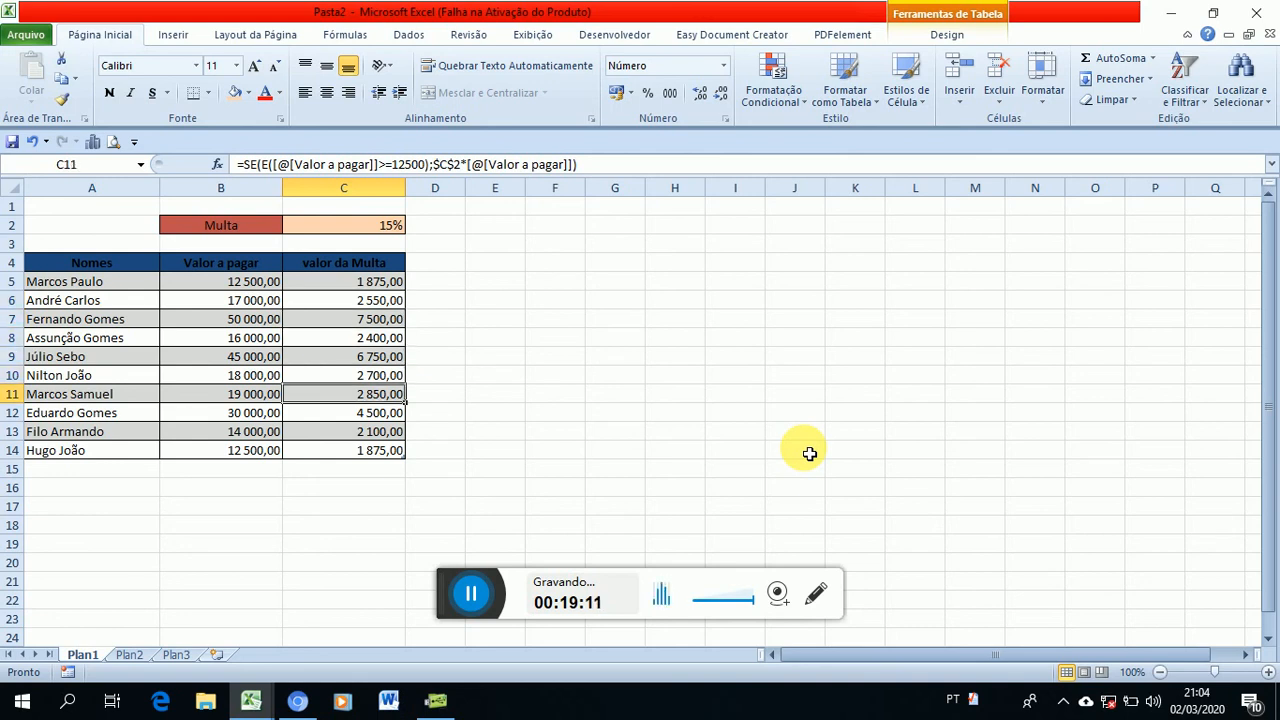
pyautogui.press('Up')
pyautogui.press('Up')
pyautogui.press('Up')
pyautogui.press('Up')
pyautogui.press('Up')
pyautogui.press('Down')
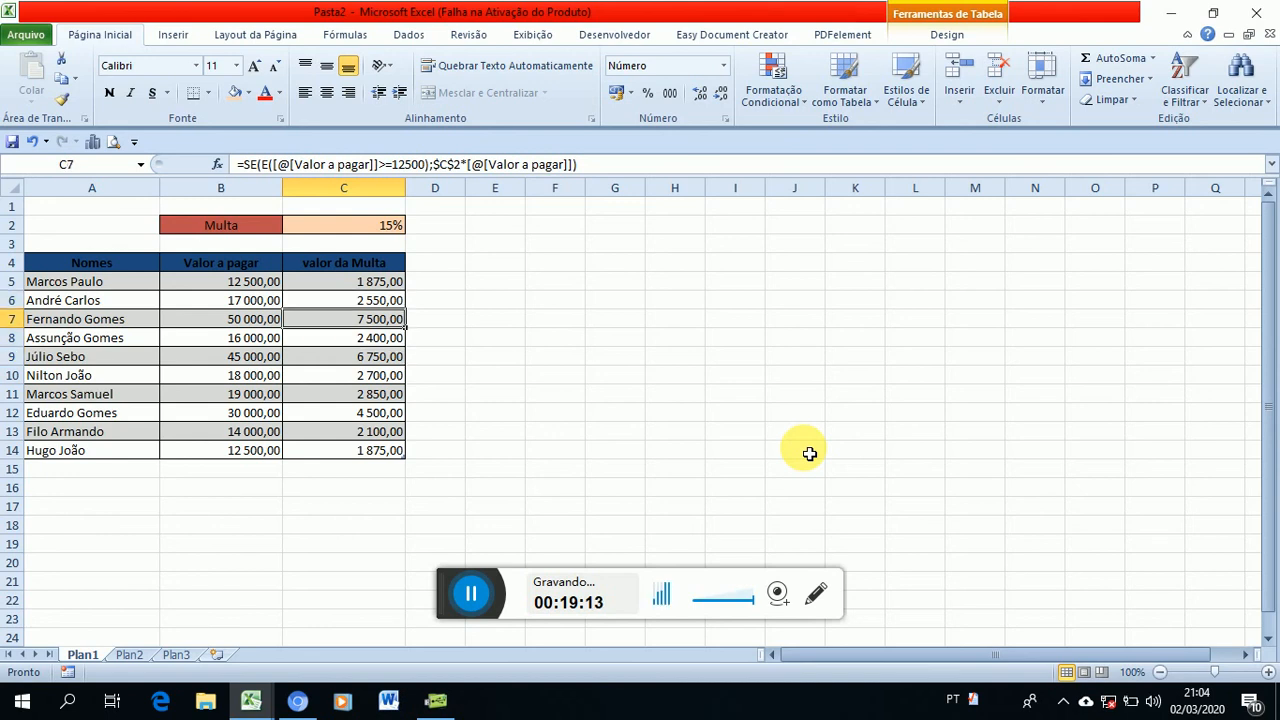
pyautogui.press('Down')
pyautogui.press('Down')
pyautogui.press('Down')
pyautogui.press('Down')
pyautogui.press('Up')
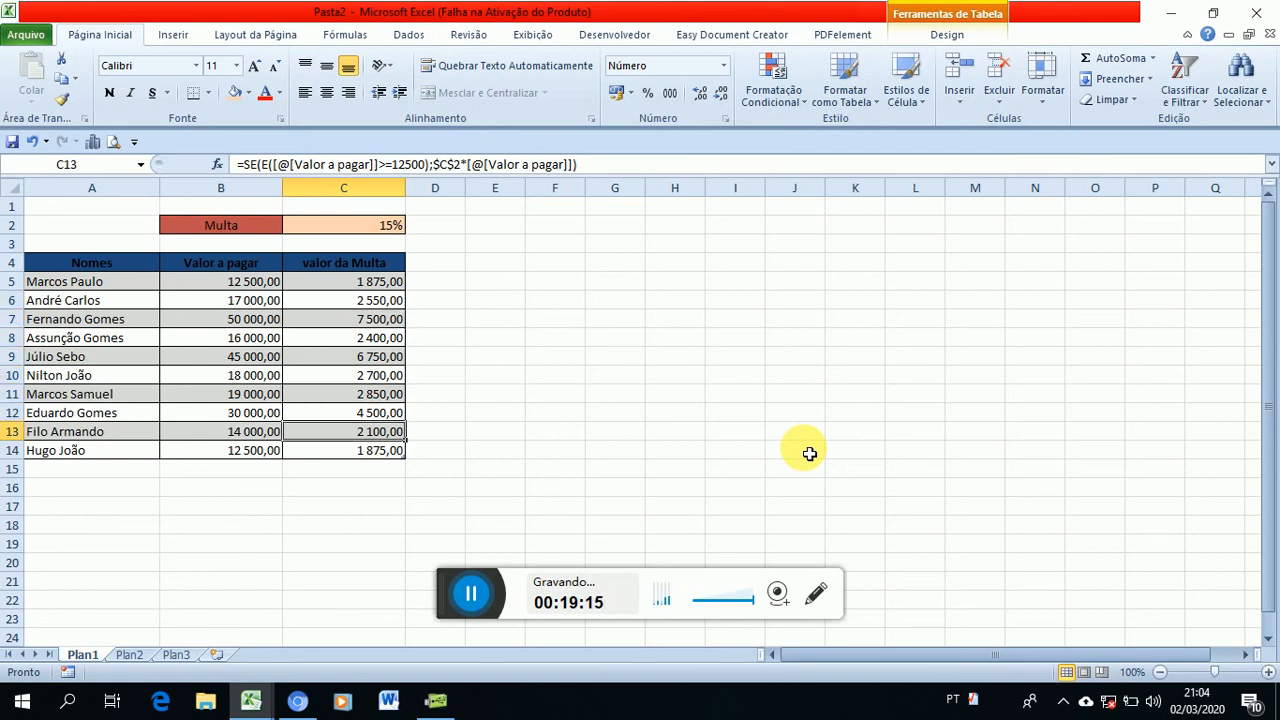
pyautogui.press('Up')
pyautogui.press('Up')
pyautogui.press('Up')
pyautogui.press('Up')
pyautogui.press('Up')
pyautogui.press('Down')
pyautogui.press('Down')
pyautogui.press('Down')
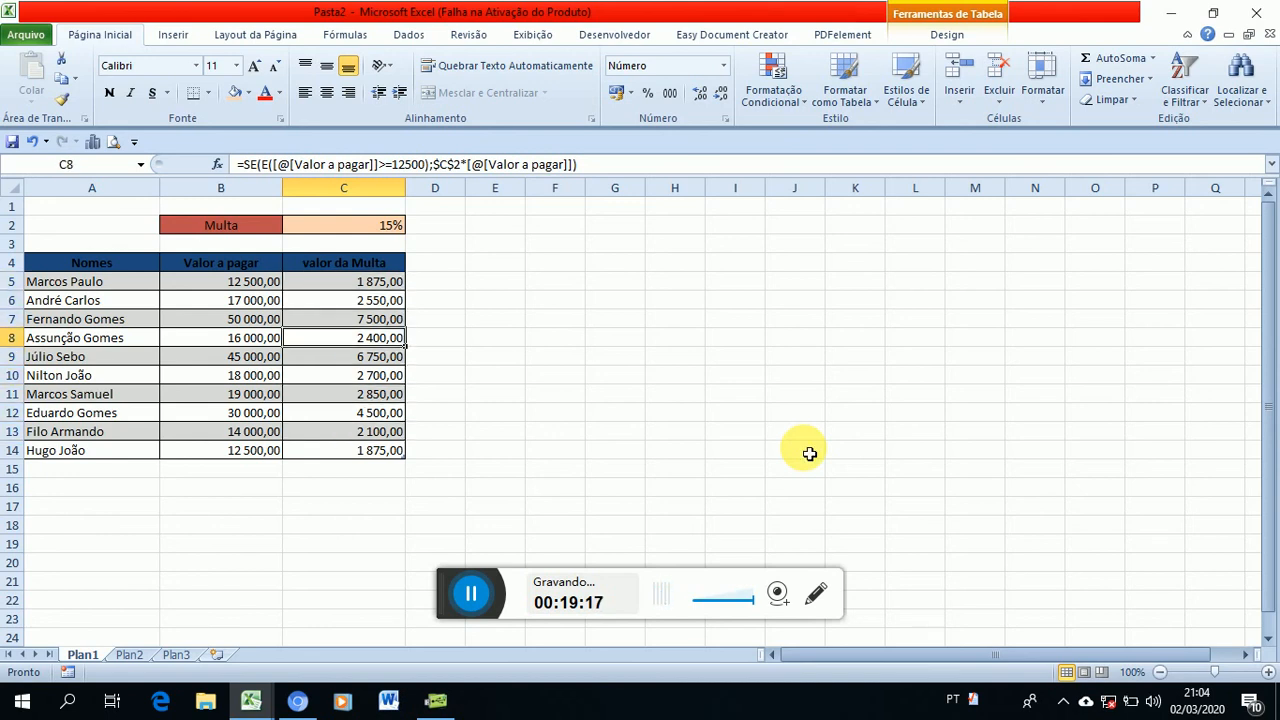
pyautogui.press('Down')
pyautogui.press('Down')
pyautogui.press('Down')
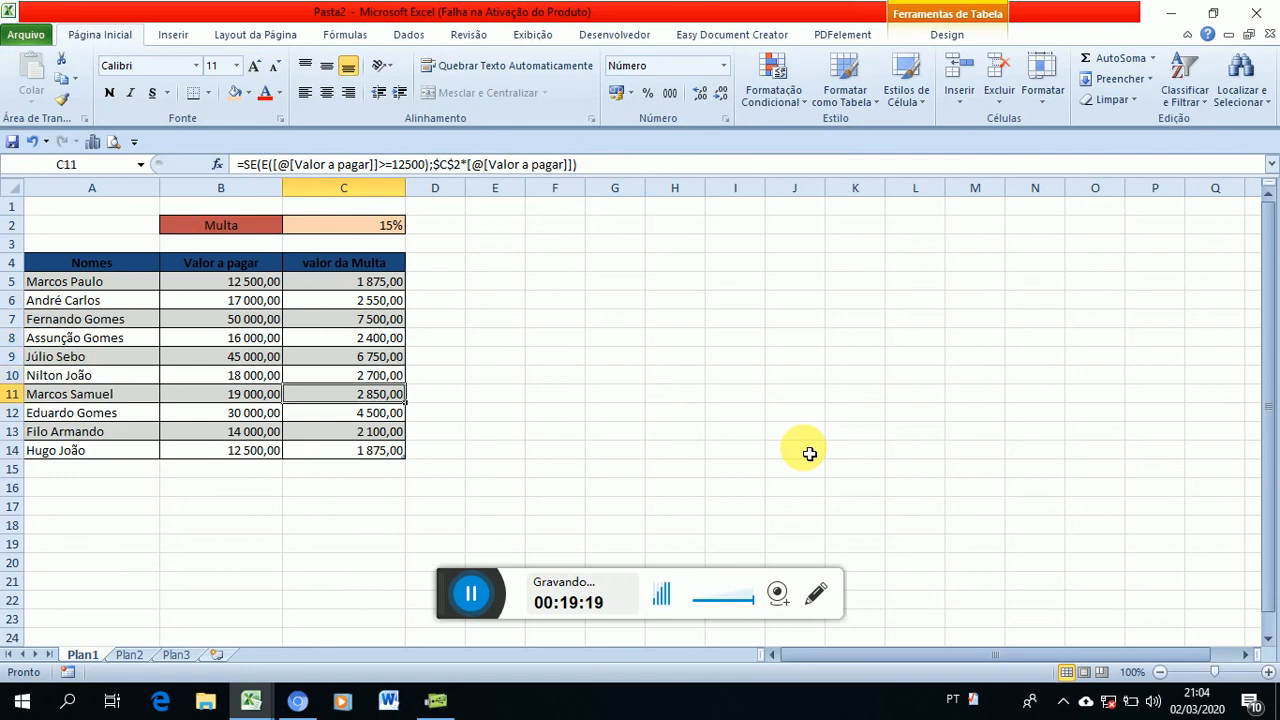
pyautogui.press('Up')
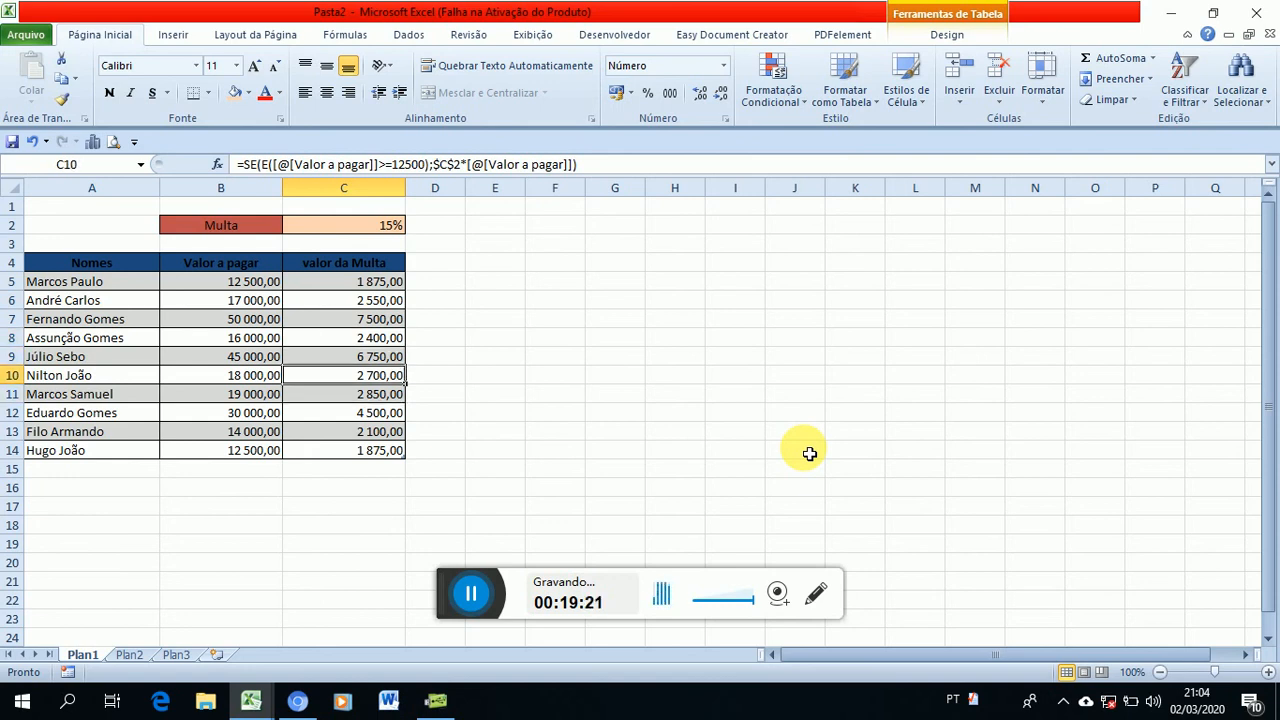
pyautogui.press('Up')
pyautogui.press('Up')
pyautogui.press('Up')
pyautogui.press('Up')
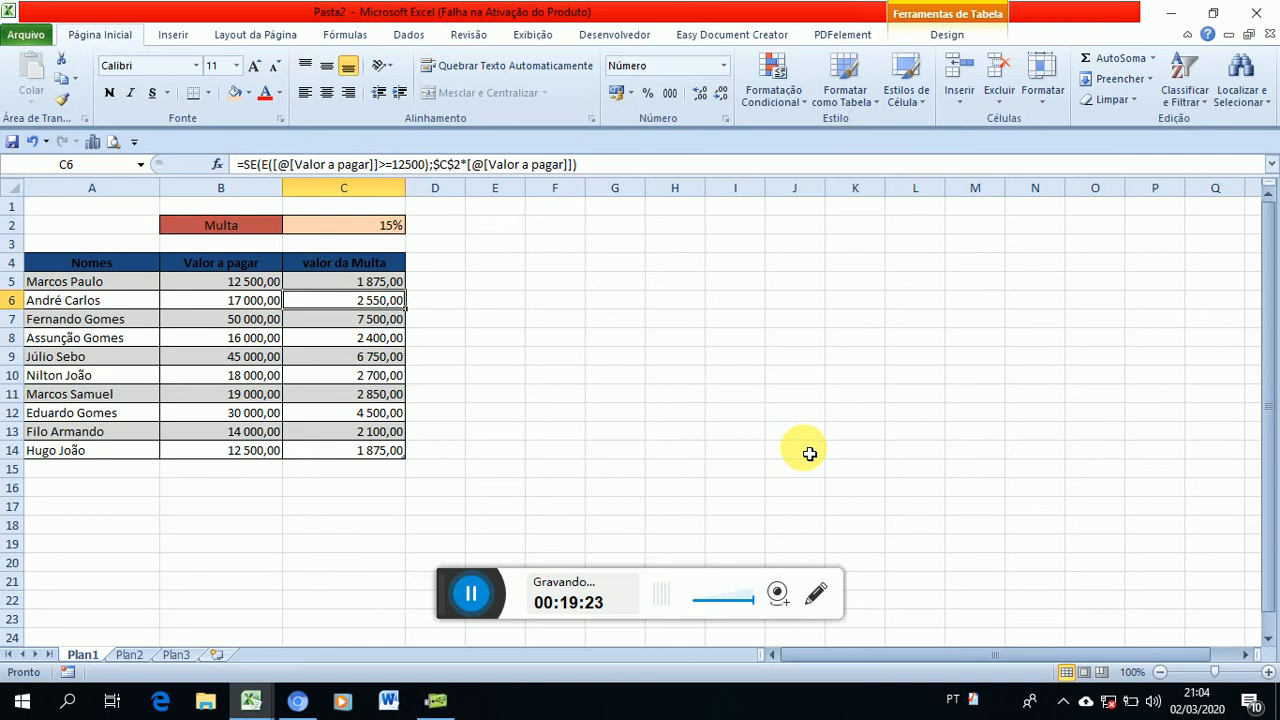
pyautogui.press('Down')
pyautogui.press('Down')
pyautogui.press('Down')
pyautogui.press('Down')
pyautogui.press('Down')
pyautogui.press('Down')
pyautogui.press('Up')
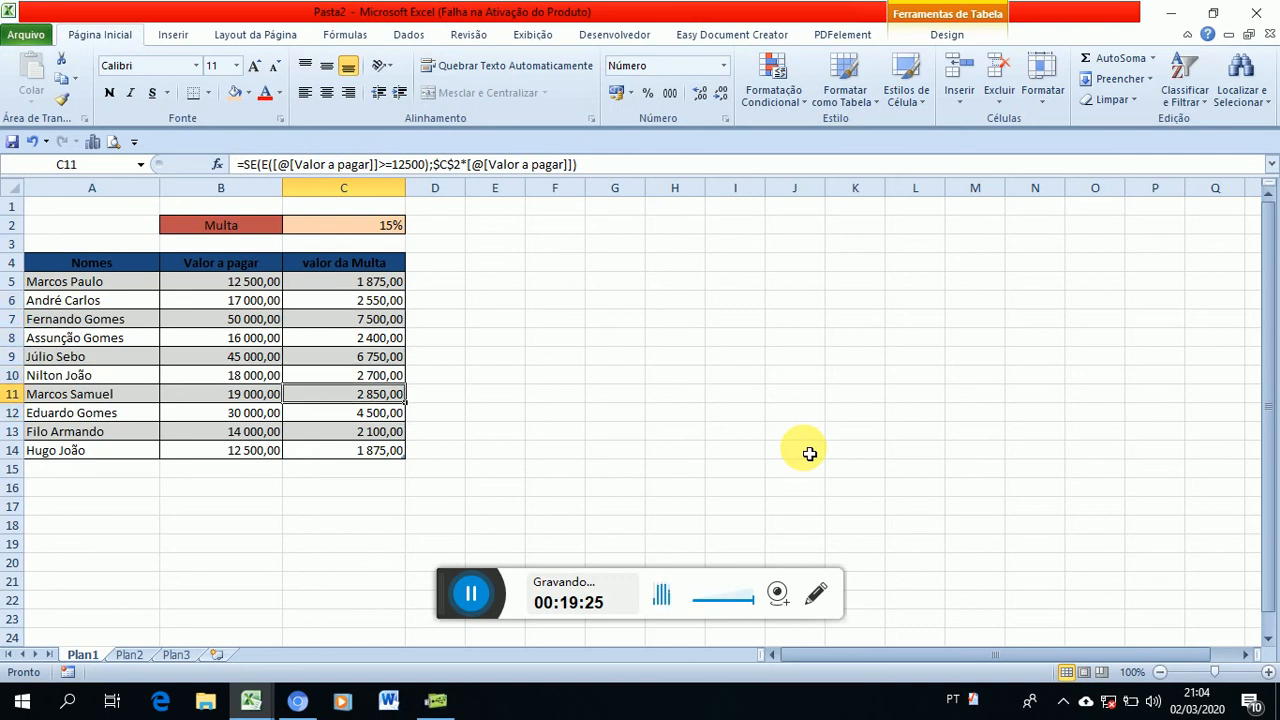
pyautogui.press('Up')
pyautogui.press('Up')
pyautogui.press('Up')
pyautogui.press('Up')
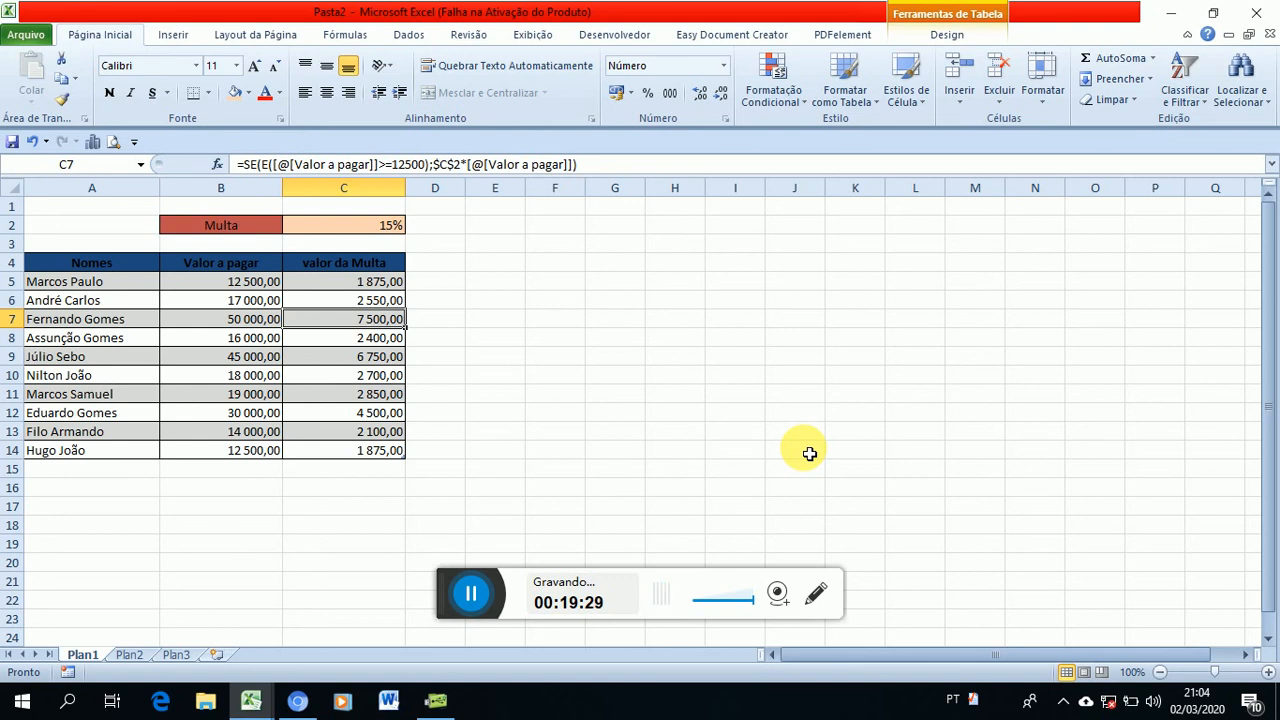
pyautogui.press('Down')
pyautogui.press('Down')
pyautogui.press('Down')
pyautogui.press('Down')
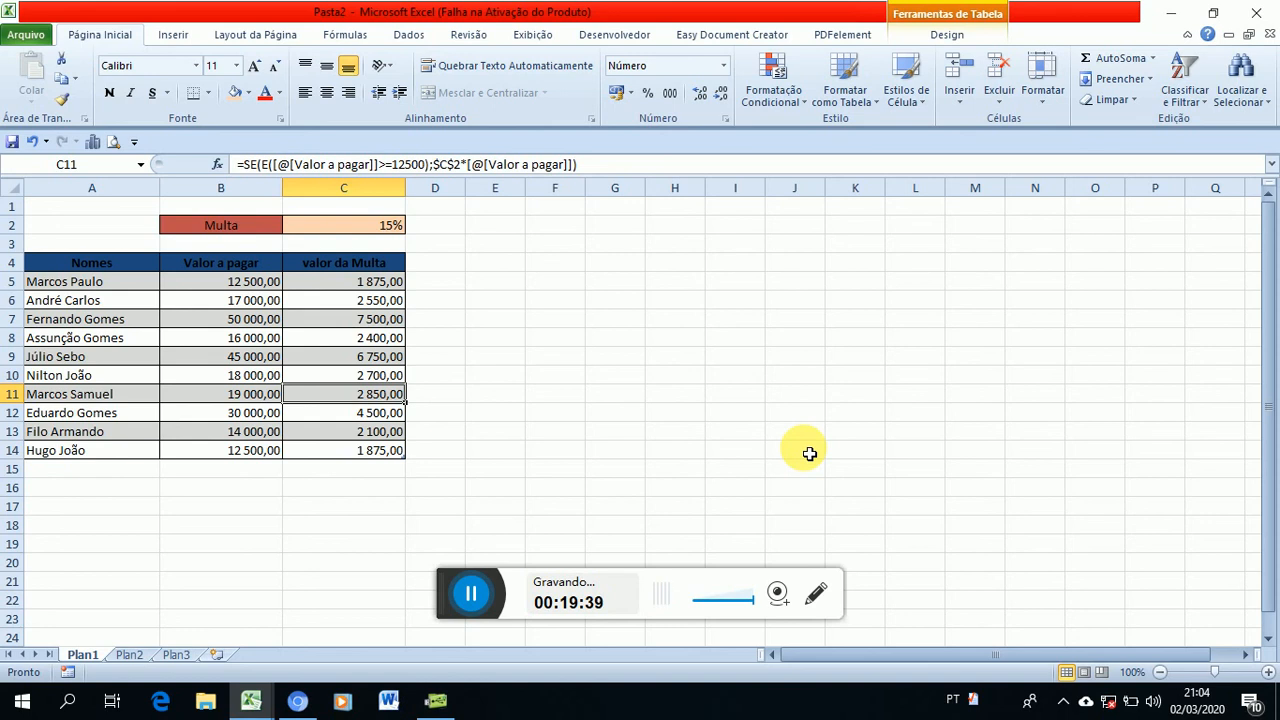
# Review the fine formulas in the "valor da Multa" column by moving through its cells from row to row.
pyautogui.press('Up')
pyautogui.press('Up')
pyautogui.press('Up')
pyautogui.press('Up')
pyautogui.press('Up')
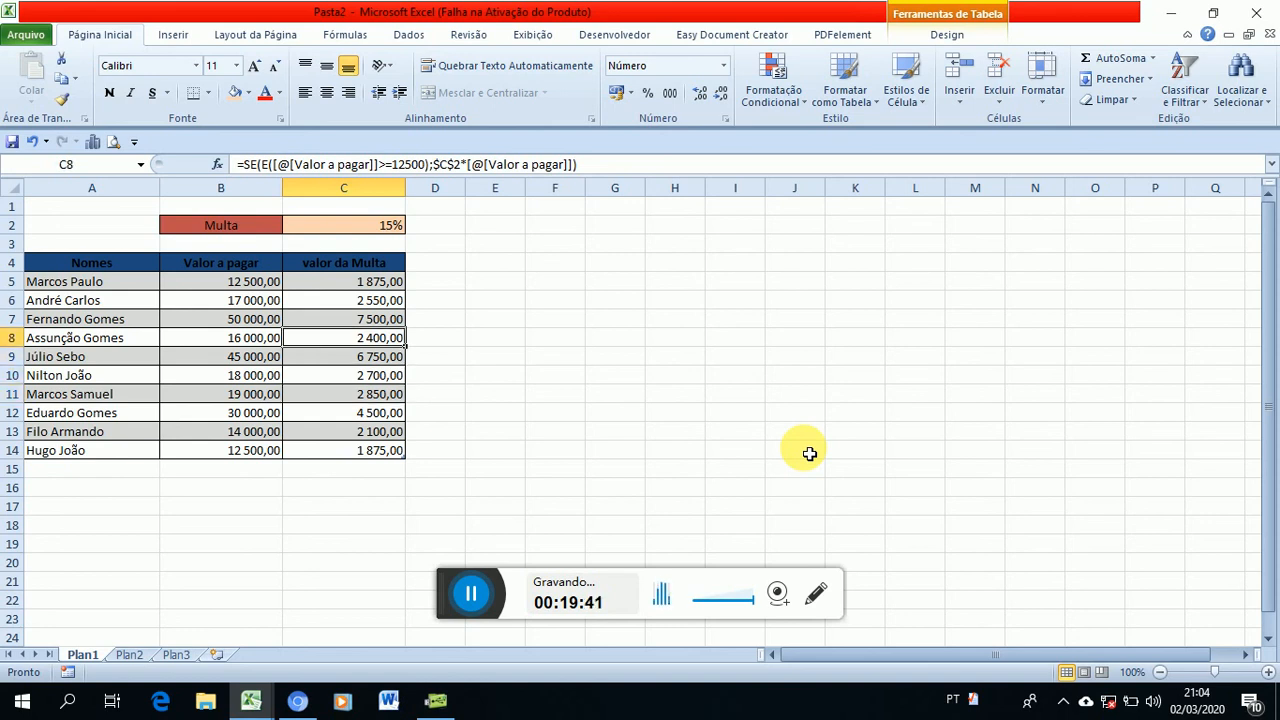
pyautogui.press('Up')
pyautogui.press('Down')
pyautogui.press('Down')
pyautogui.press('Down')
pyautogui.press('Down')
pyautogui.press('Down')
pyautogui.press('Down')
pyautogui.press('Up')
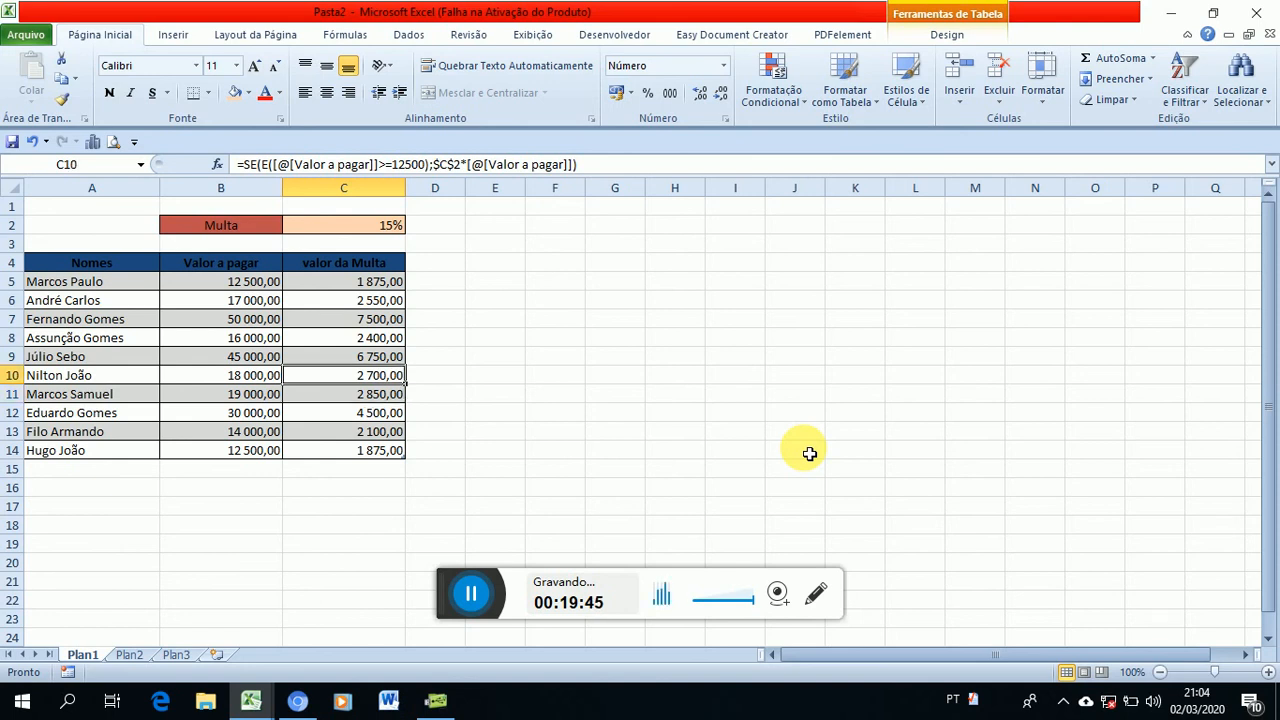